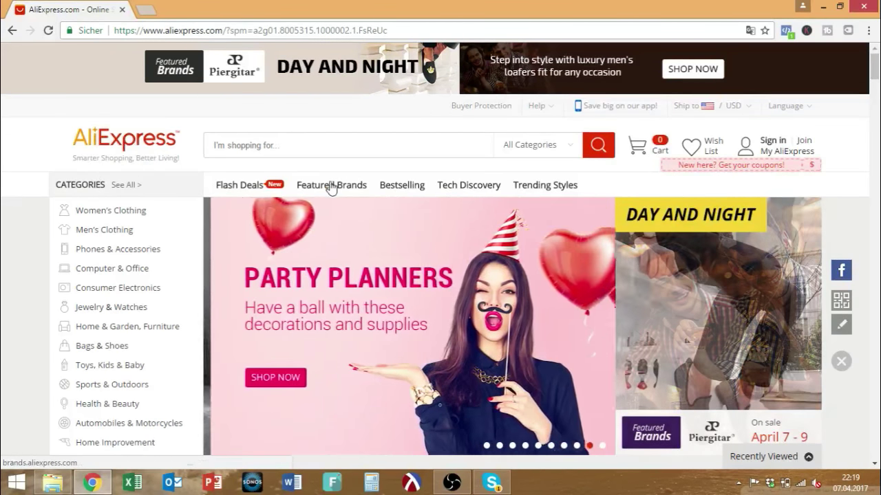
Open AliExpress's Weekly Bestselling products page.
click(402, 187)
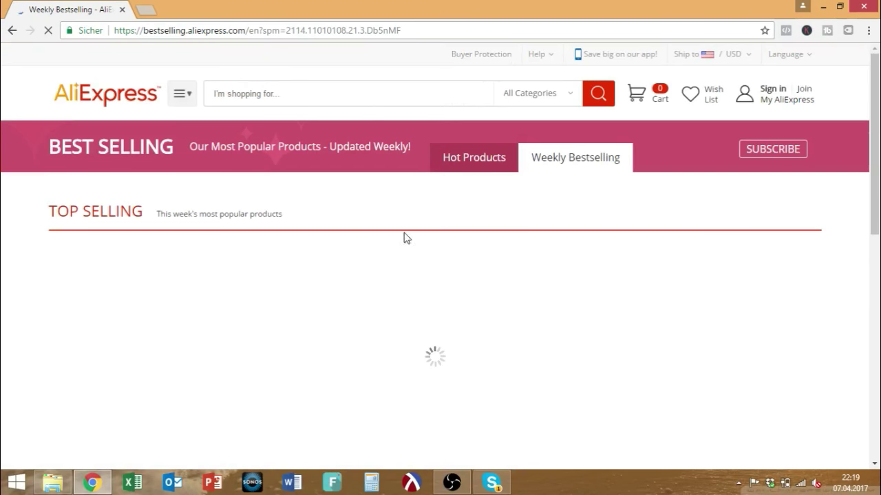
Scroll through the Top Selling, Women and Men bestseller sections and back up.
scroll(673, 363, down, 5)
scroll(672, 362, down, 4)
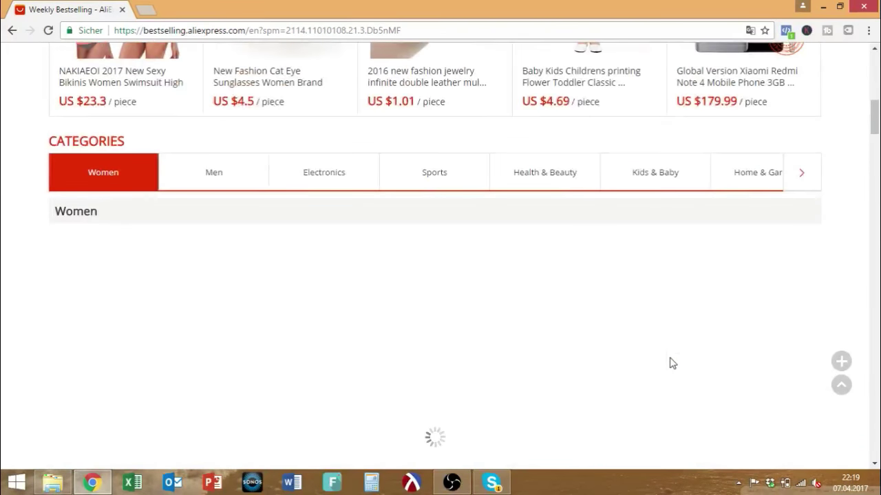
scroll(285, 278, down, 3)
scroll(286, 277, down, 3)
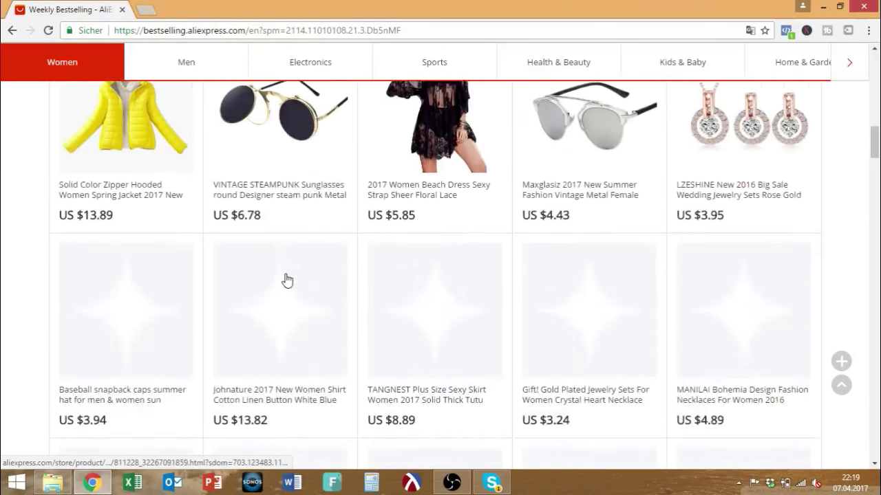
scroll(285, 281, up, 3)
scroll(292, 300, down, 4)
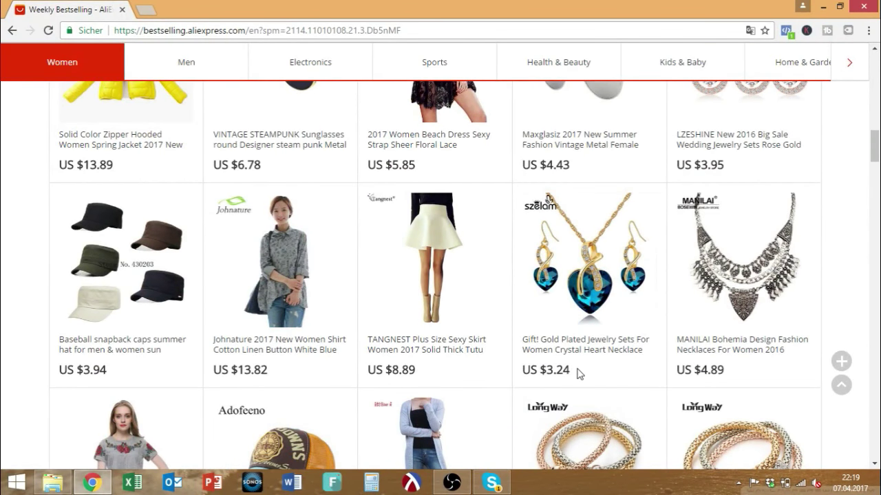
scroll(532, 369, down, 4)
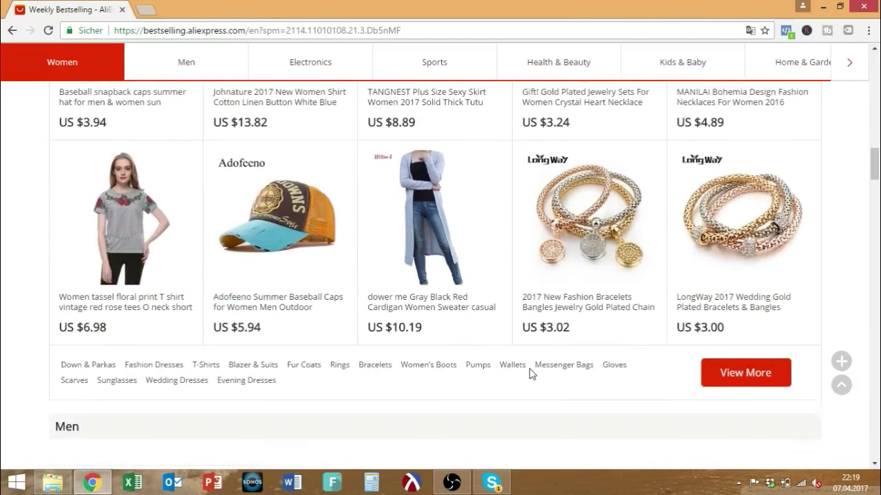
scroll(387, 252, down, 4)
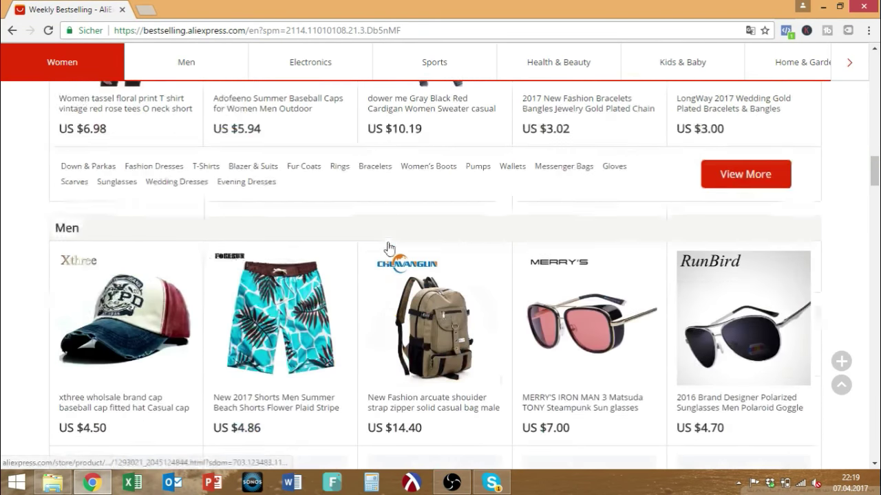
scroll(438, 281, down, 3)
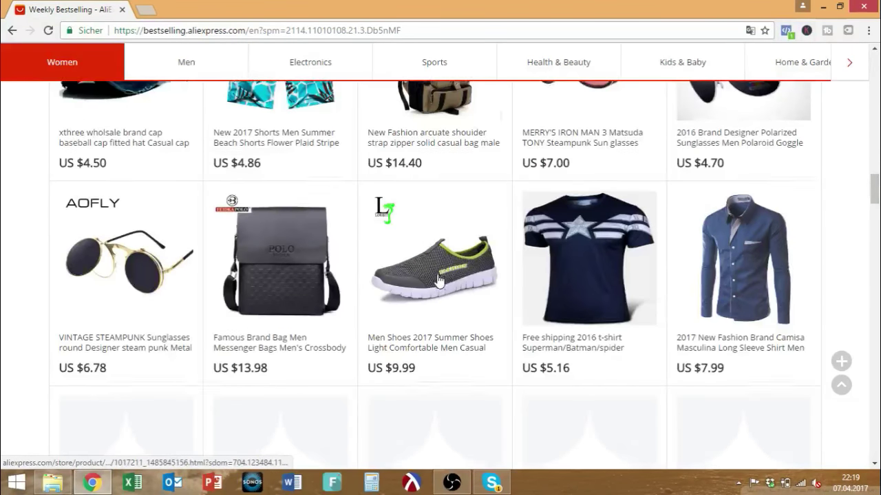
scroll(439, 281, down, 5)
scroll(365, 265, down, 4)
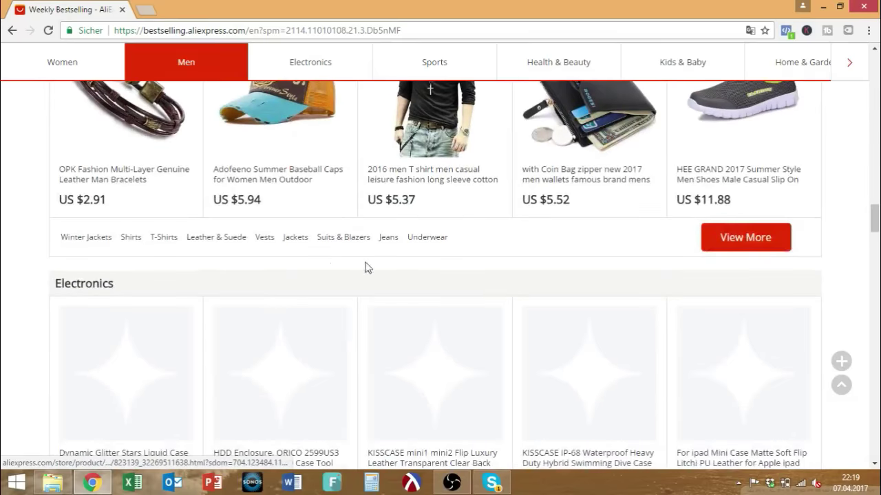
scroll(338, 261, up, 8)
scroll(336, 263, up, 20)
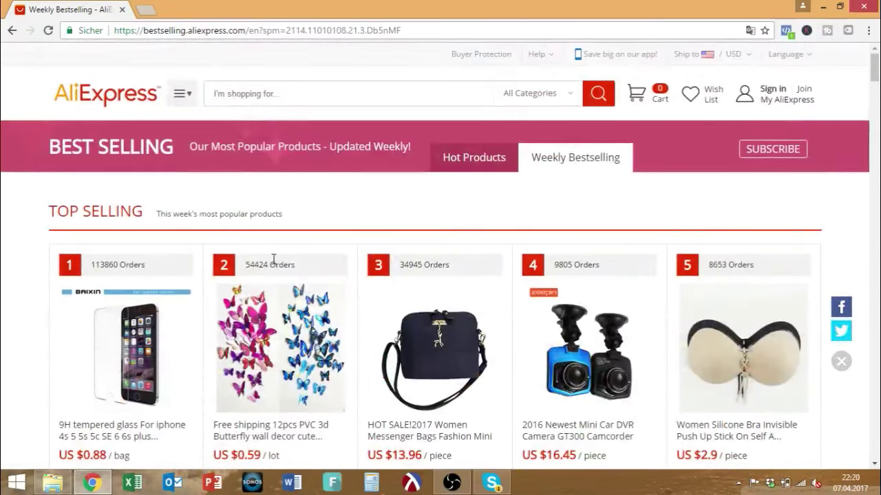
scroll(336, 263, down, 3)
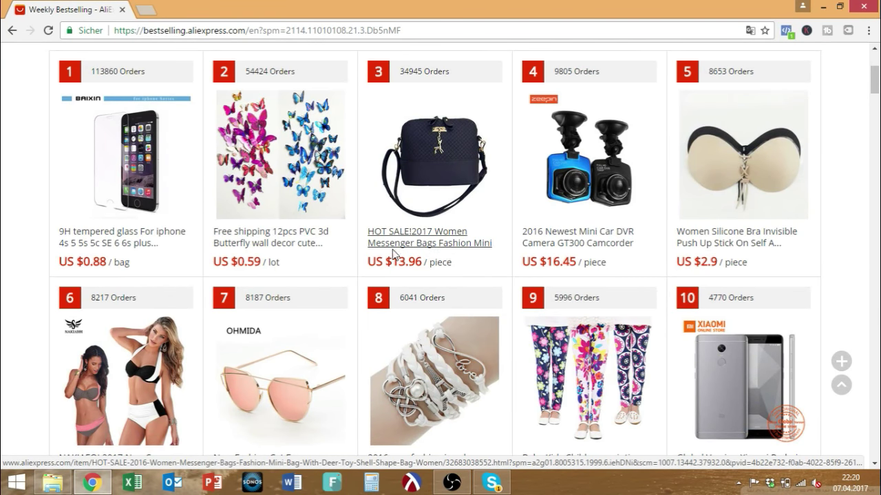
scroll(420, 261, up, 2)
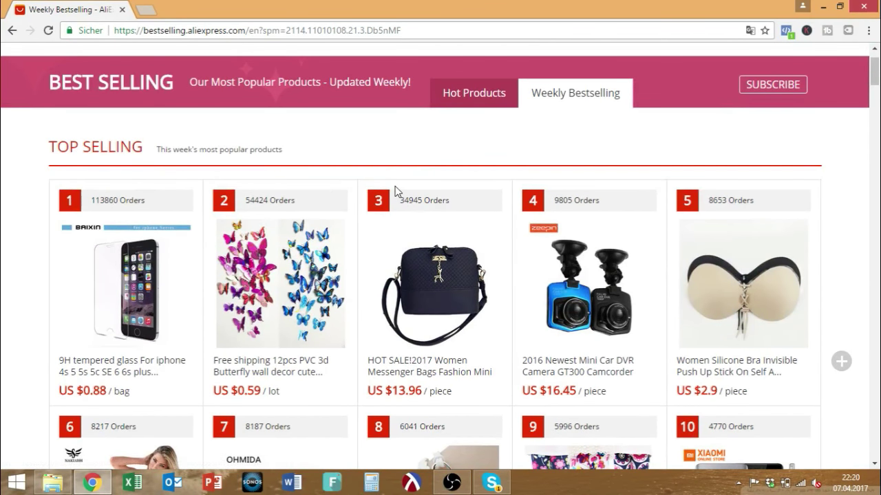
drag(399, 200, 452, 201)
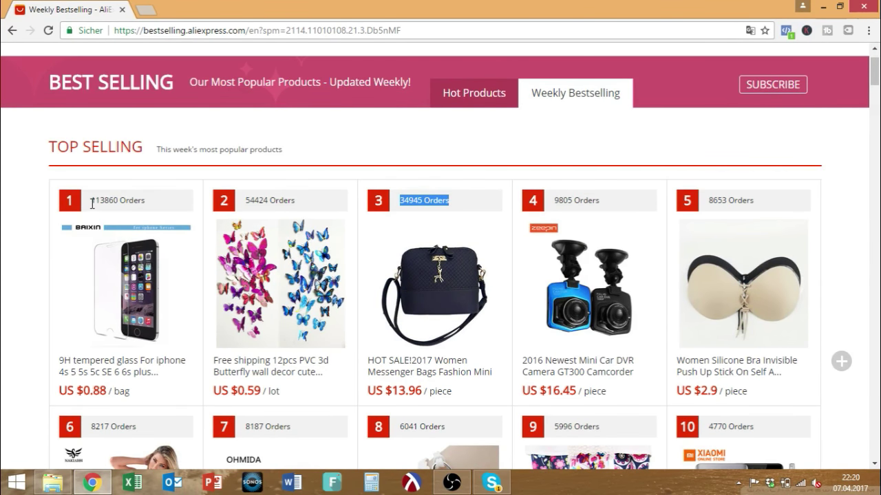
drag(91, 203, 147, 204)
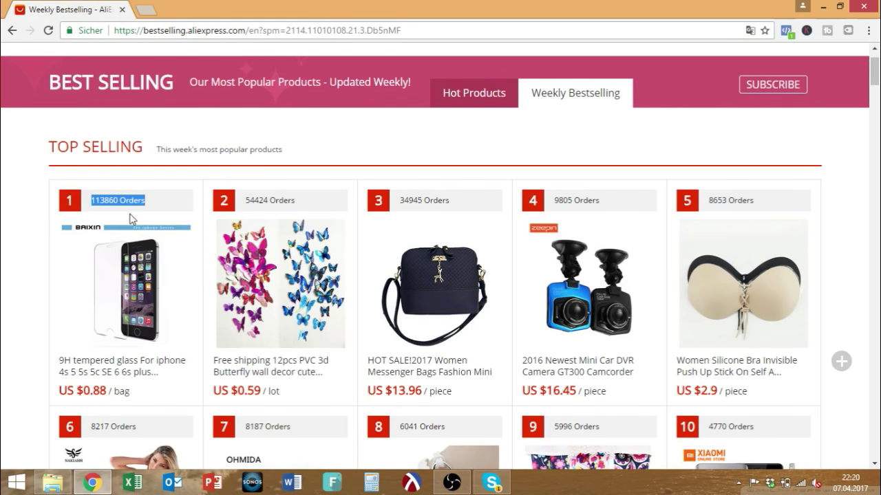
scroll(143, 282, down, 2)
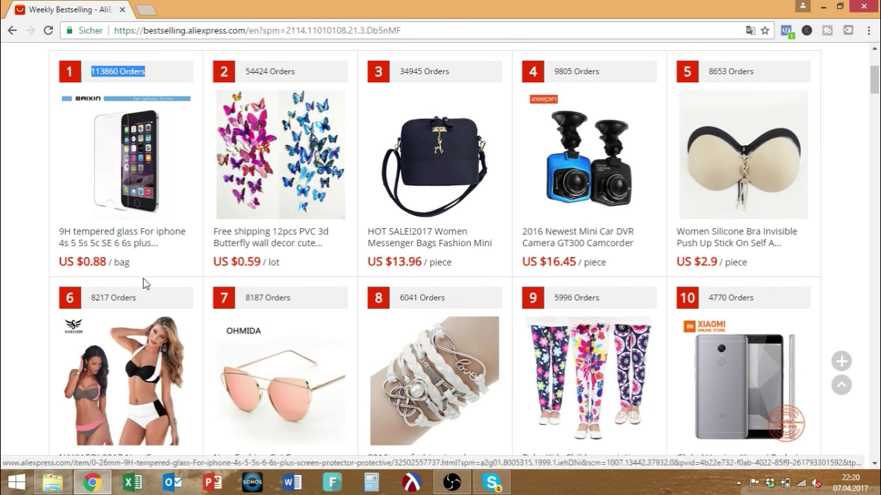
scroll(145, 284, up, 3)
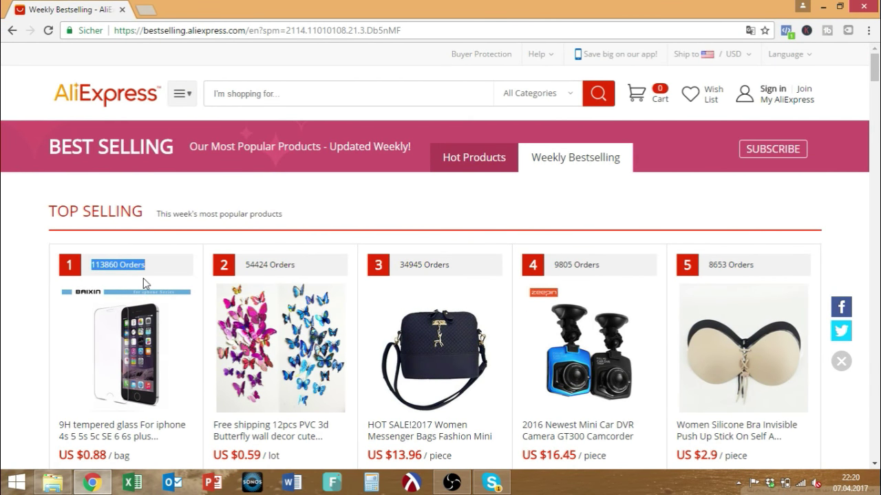
scroll(143, 278, down, 2)
click(128, 135)
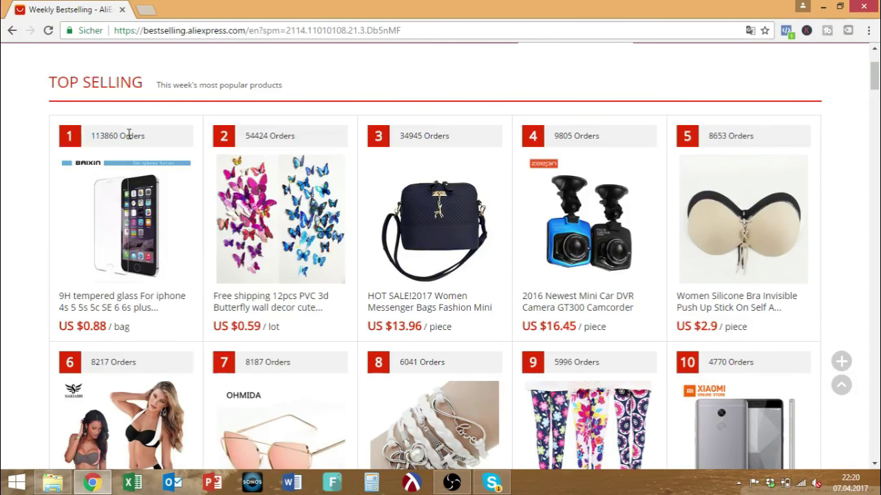
Highlight the top product's '113860 Orders' count and the TOP SELLING heading.
drag(146, 142, 72, 136)
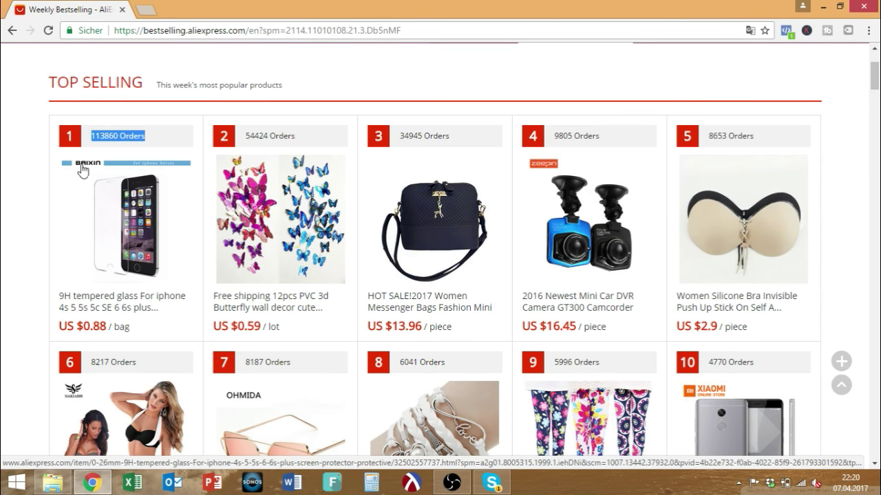
drag(48, 81, 141, 82)
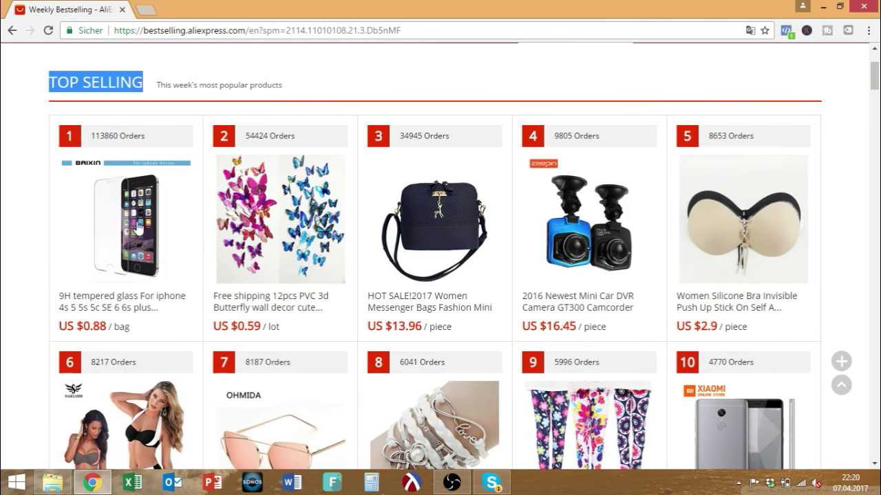
scroll(136, 229, down, 2)
scroll(136, 229, up, 2)
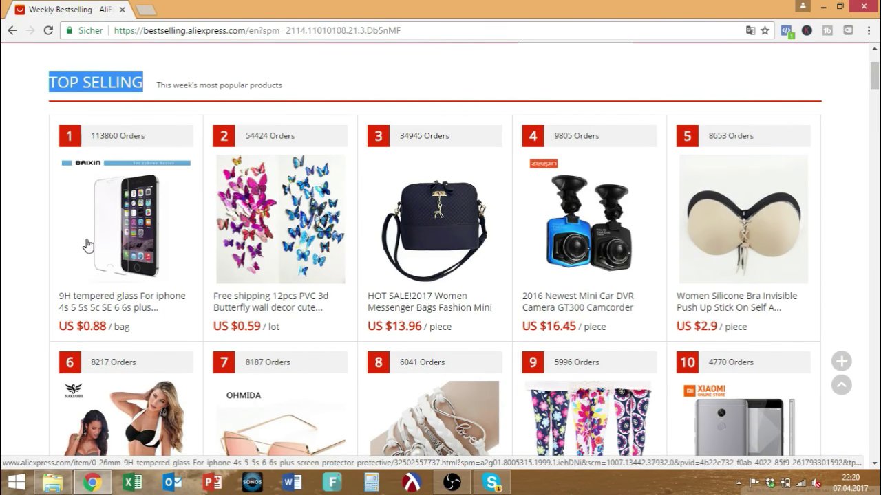
drag(125, 232, 108, 224)
drag(145, 136, 91, 137)
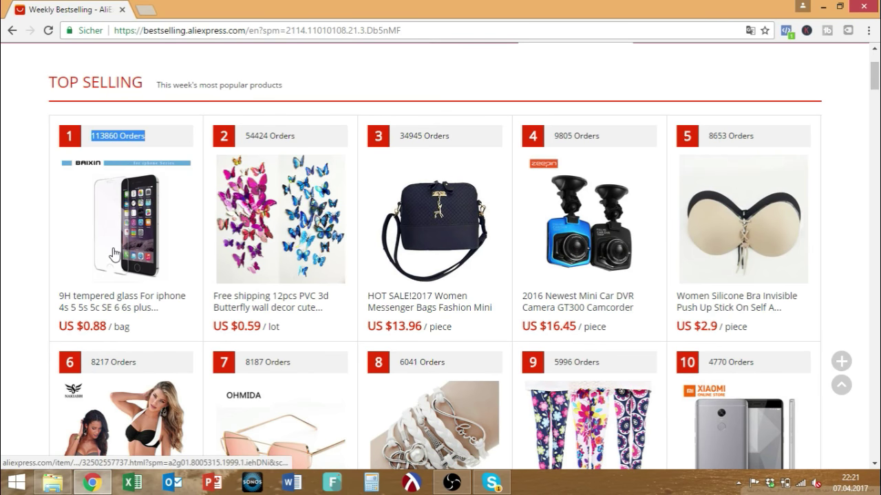
scroll(114, 256, down, 2)
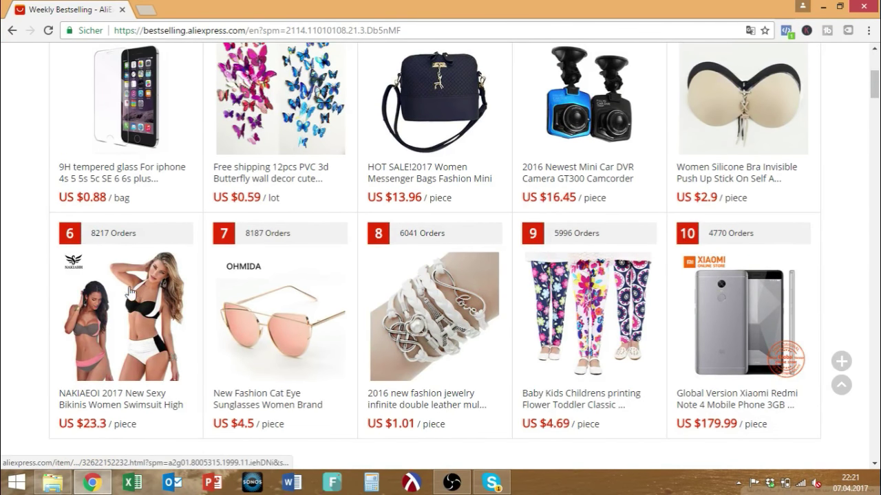
scroll(130, 293, up, 2)
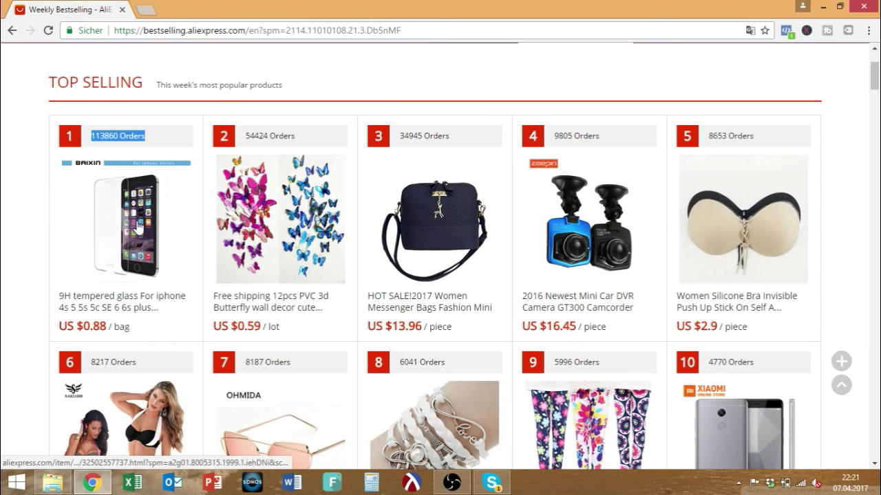
scroll(744, 283, down, 3)
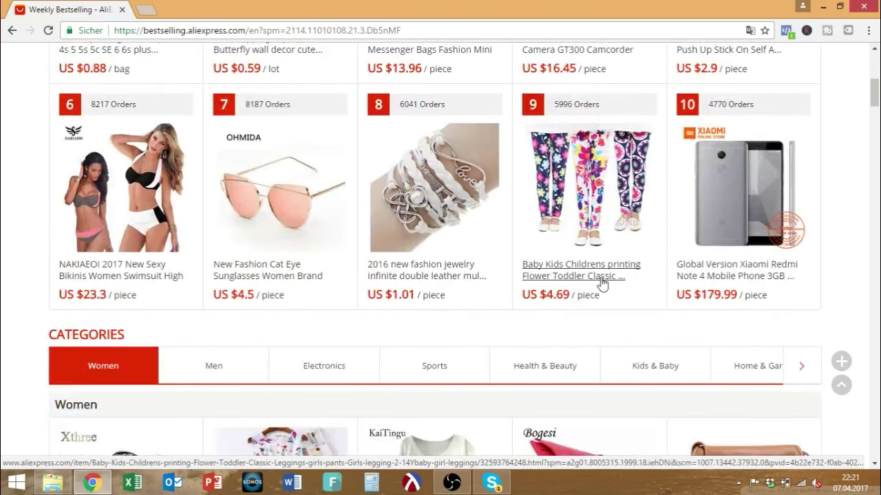
scroll(407, 280, up, 4)
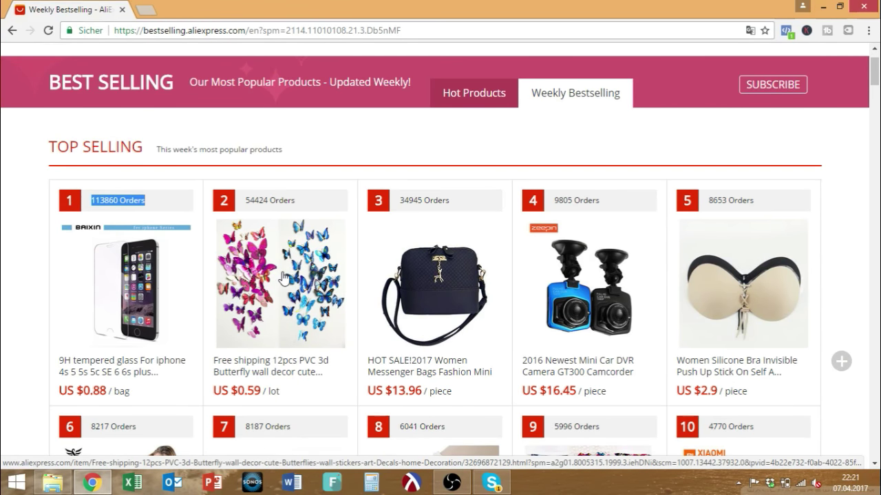
scroll(280, 278, down, 6)
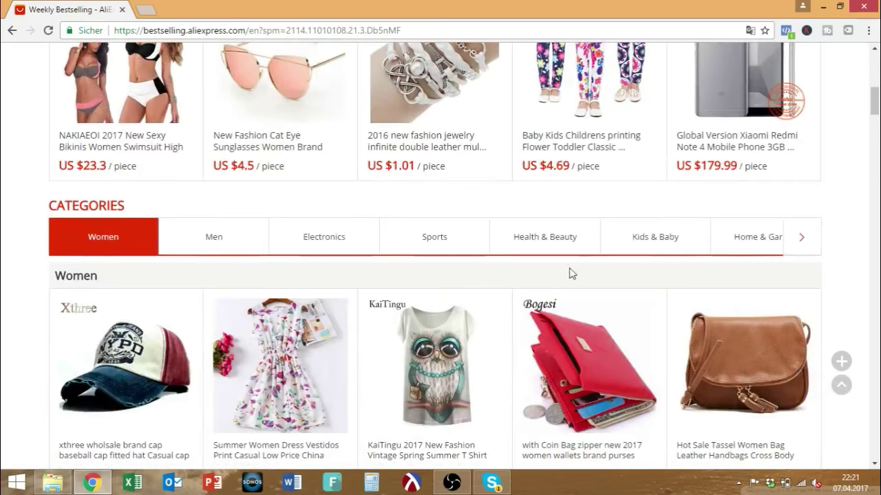
scroll(570, 273, down, 10)
scroll(699, 267, down, 8)
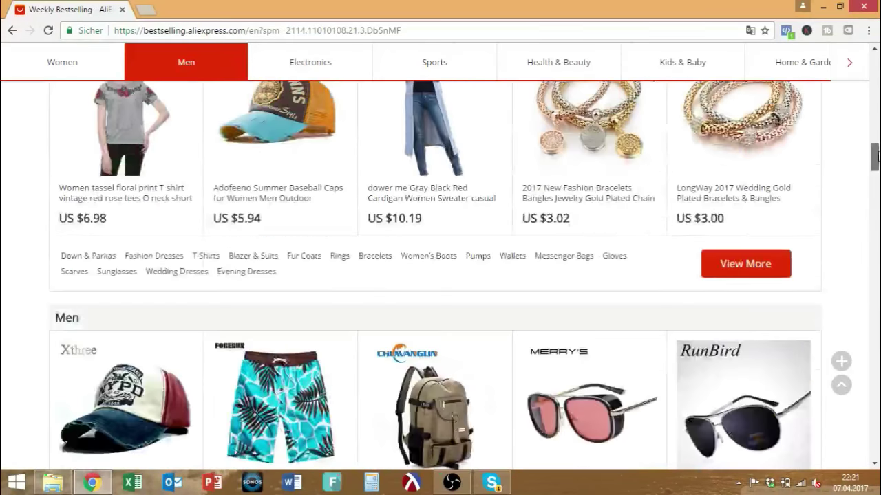
drag(873, 227, 874, 84)
scroll(879, 84, up, 1)
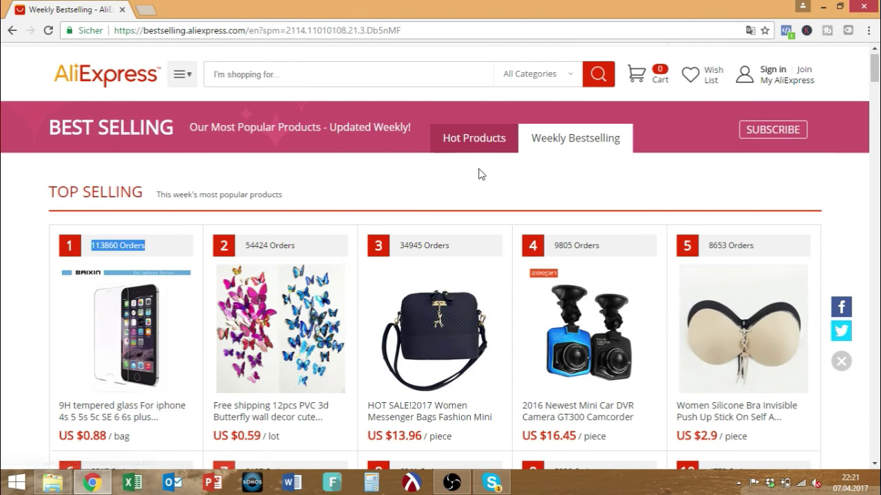
scroll(569, 172, down, 4)
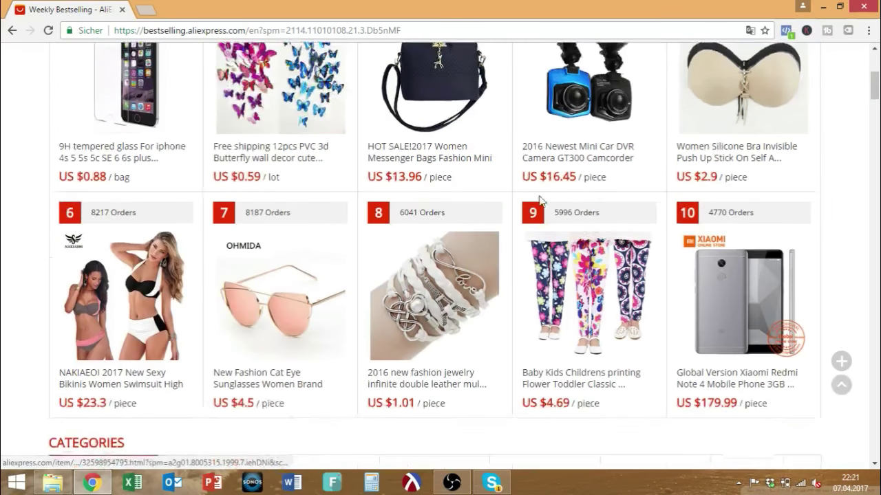
scroll(541, 201, up, 4)
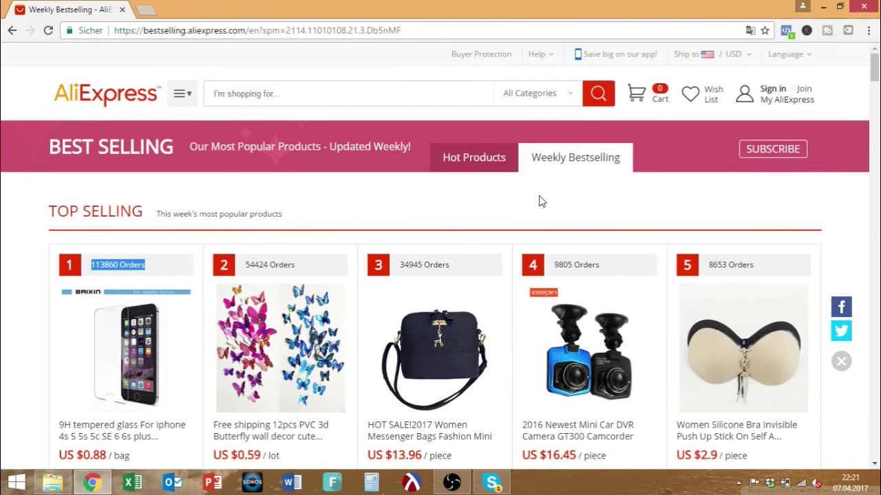
scroll(541, 201, down, 1)
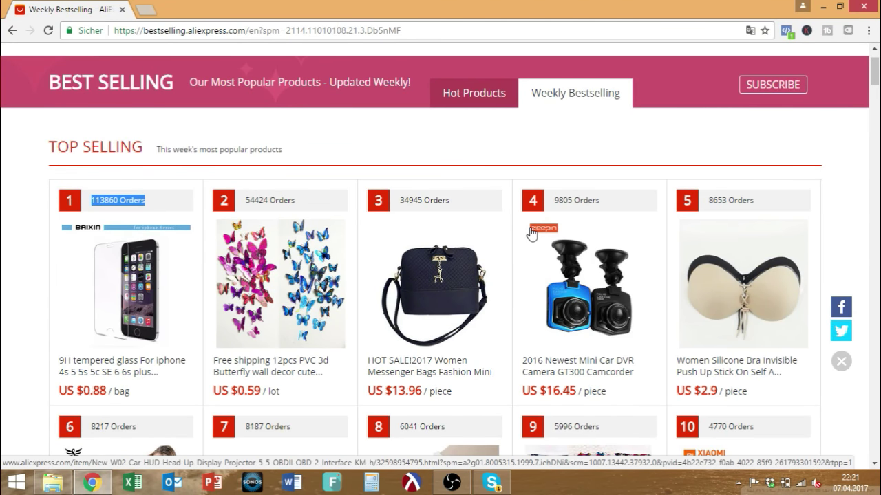
scroll(531, 233, up, 1)
scroll(531, 234, down, 6)
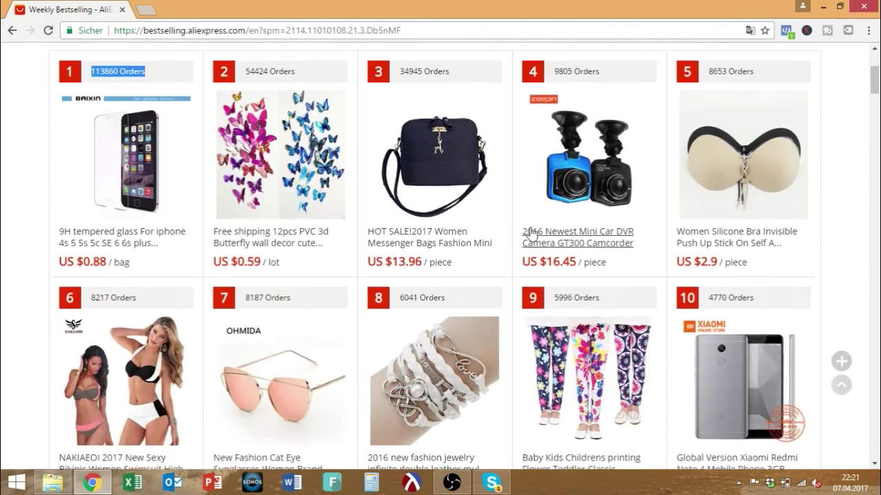
scroll(529, 233, down, 2)
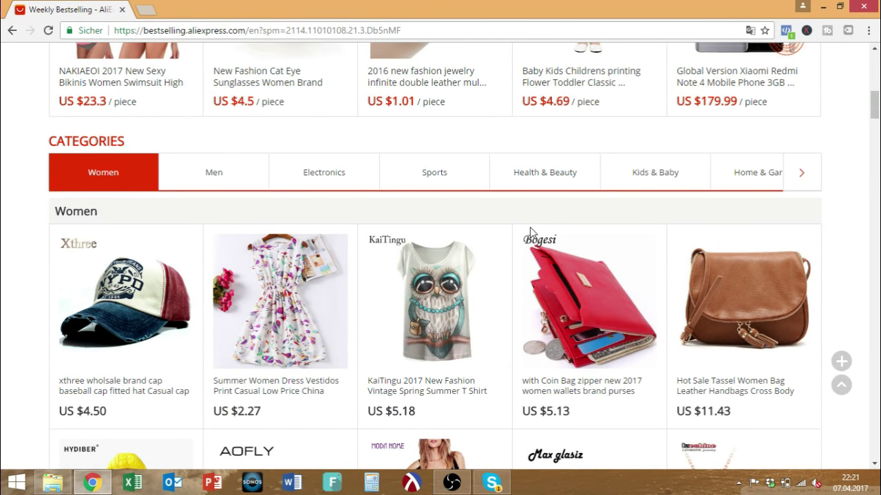
scroll(530, 233, down, 3)
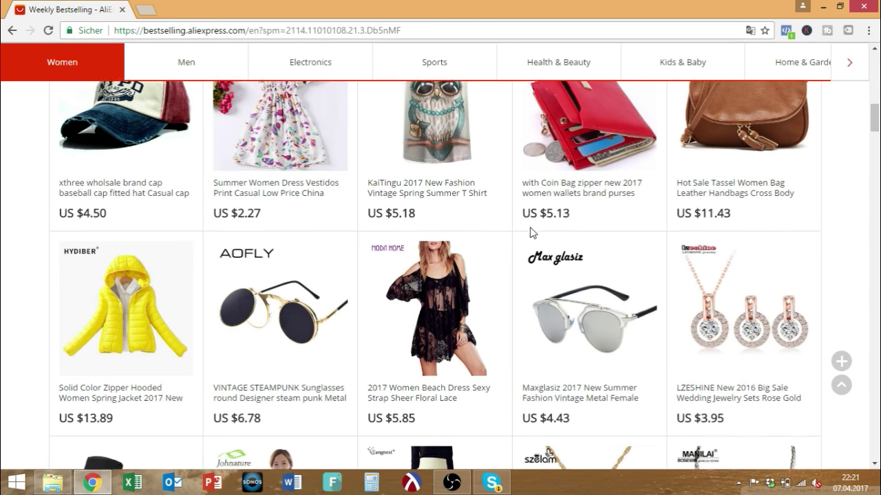
scroll(530, 231, down, 1)
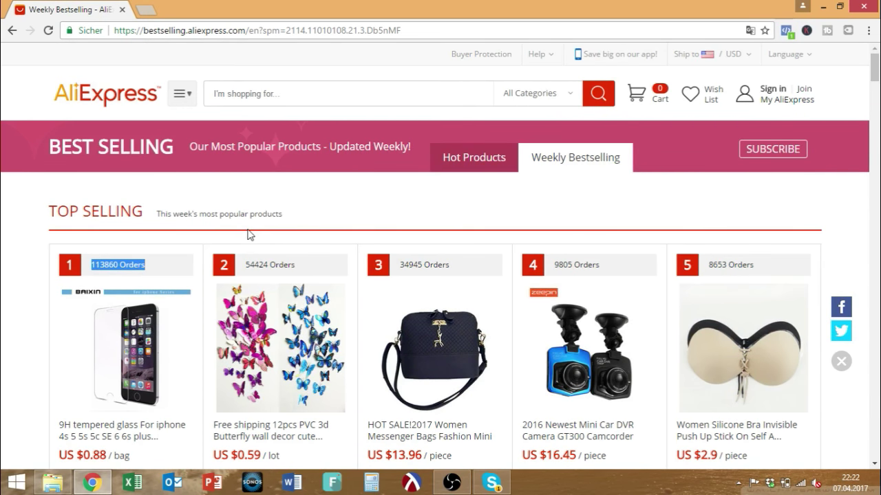
scroll(252, 223, down, 5)
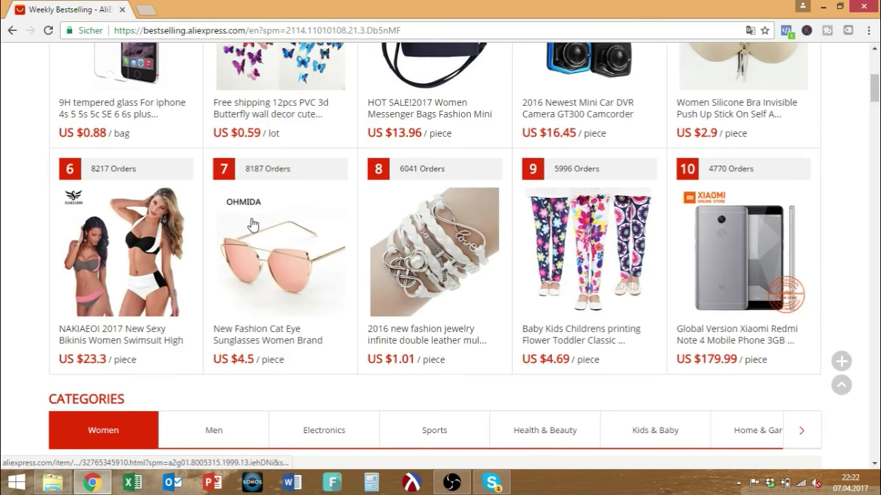
scroll(252, 224, down, 7)
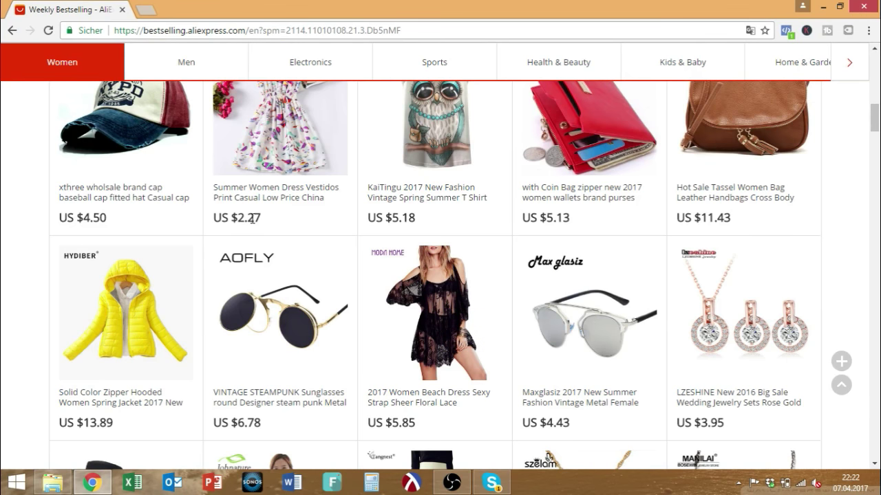
scroll(252, 218, up, 10)
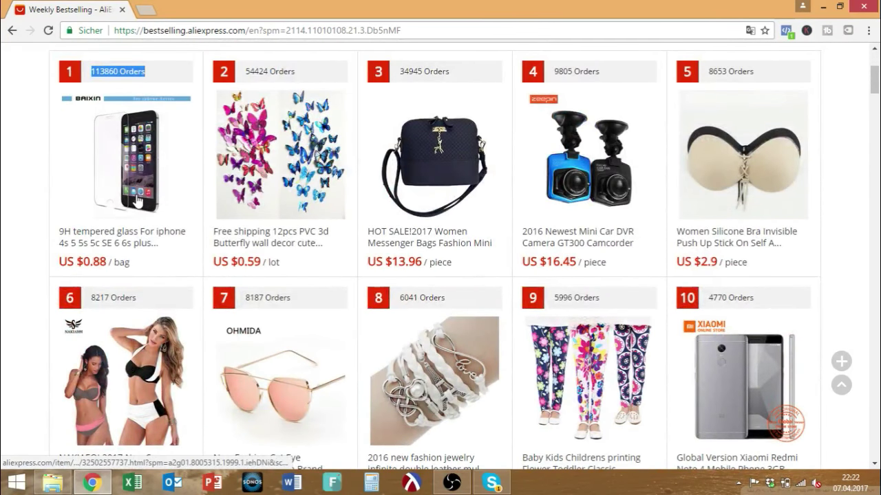
Reselect item 1's '113860 Orders' count, scroll to the top, and return home.
click(90, 77)
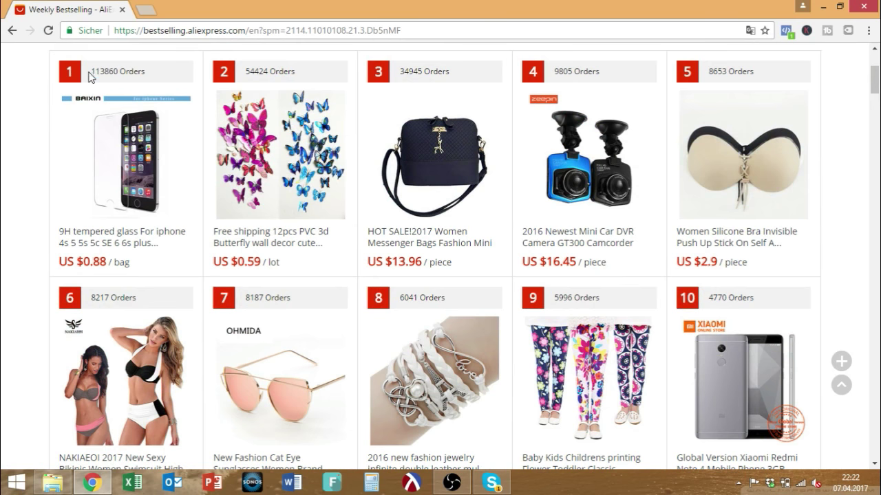
drag(92, 71, 155, 73)
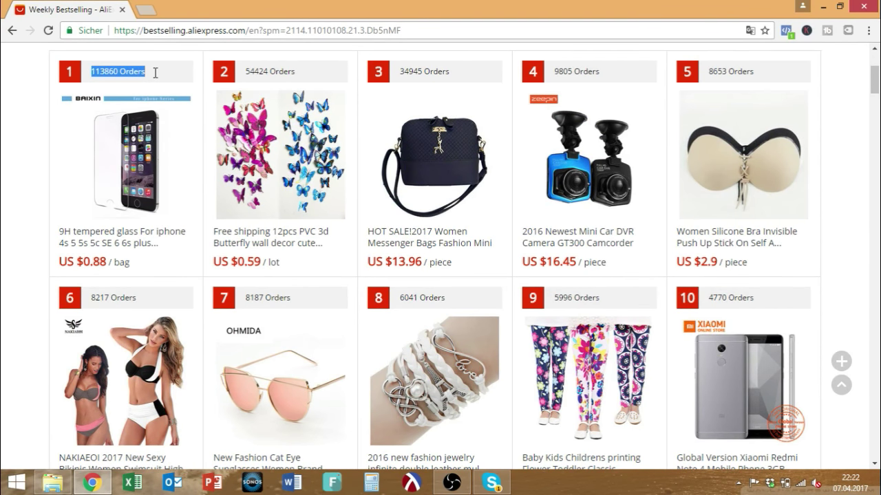
scroll(190, 118, up, 3)
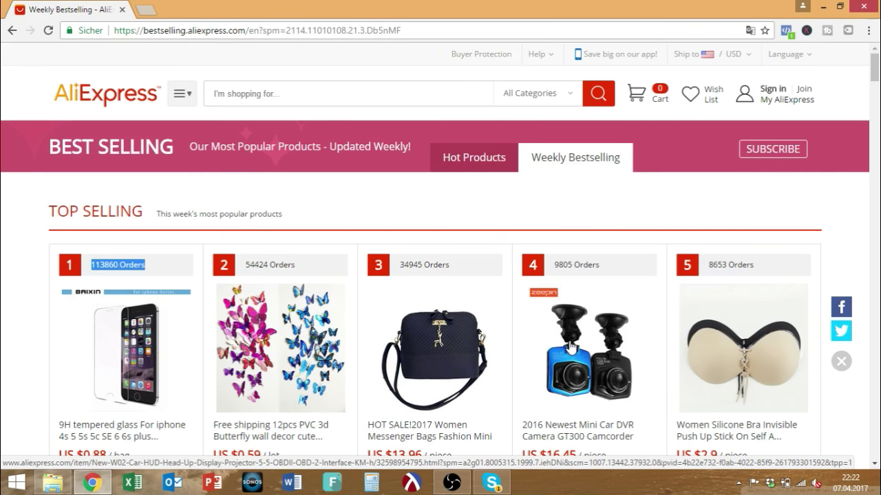
scroll(570, 346, down, 1)
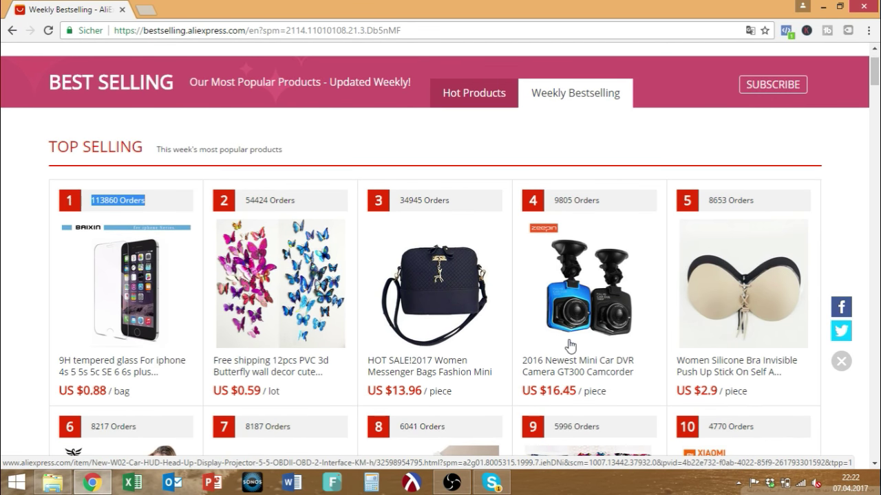
scroll(571, 346, up, 1)
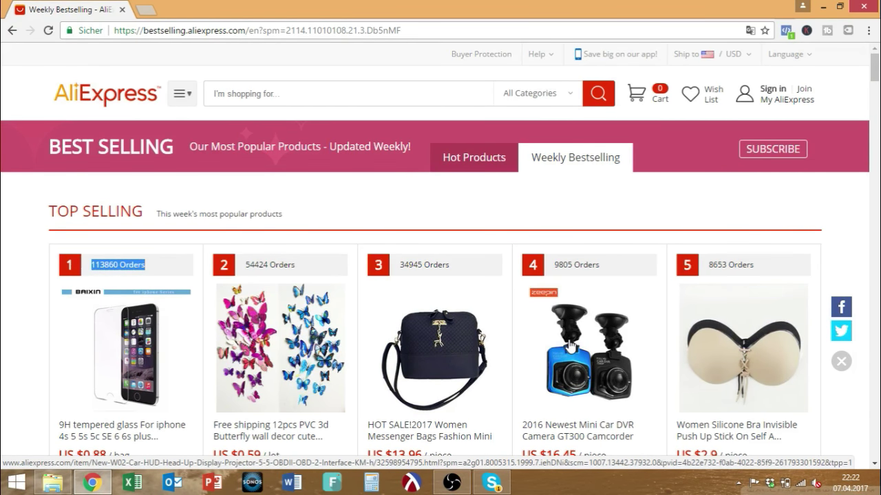
click(112, 105)
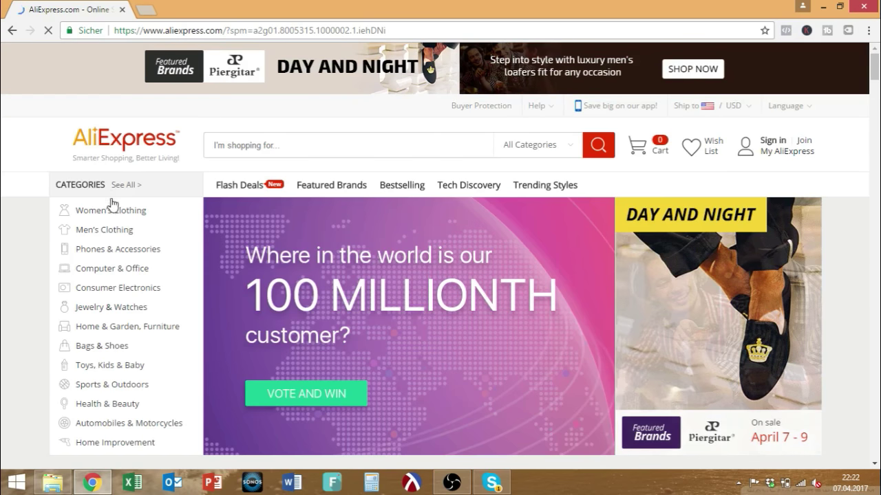
Bring up the Computer & Office subcategories from the homepage Categories list.
mouse_move(114, 214)
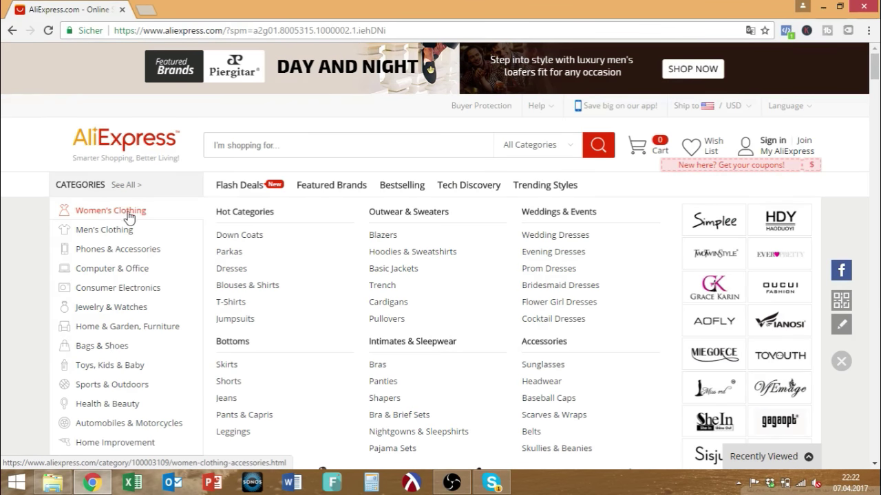
mouse_move(130, 260)
mouse_move(128, 275)
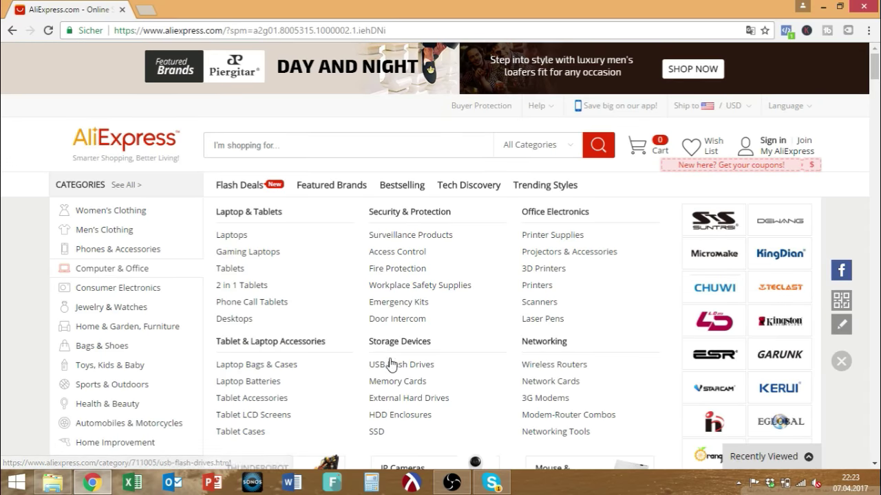
scroll(389, 364, down, 1)
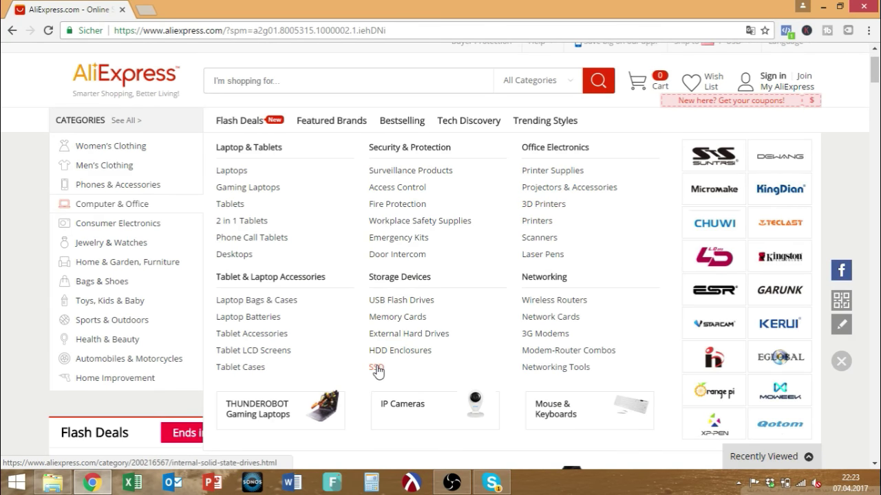
Show the Automobiles & Motorcycles panel with Auto Replacement Parts and Car Electronics.
scroll(366, 363, down, 2)
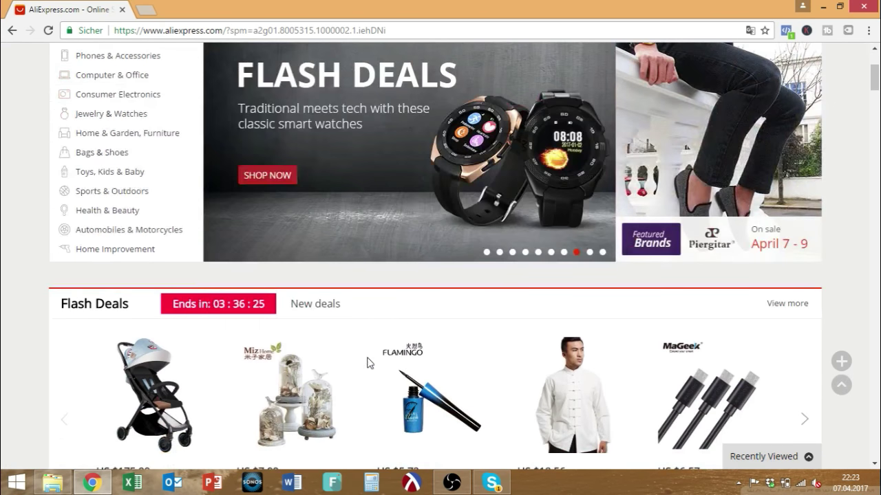
scroll(497, 368, up, 2)
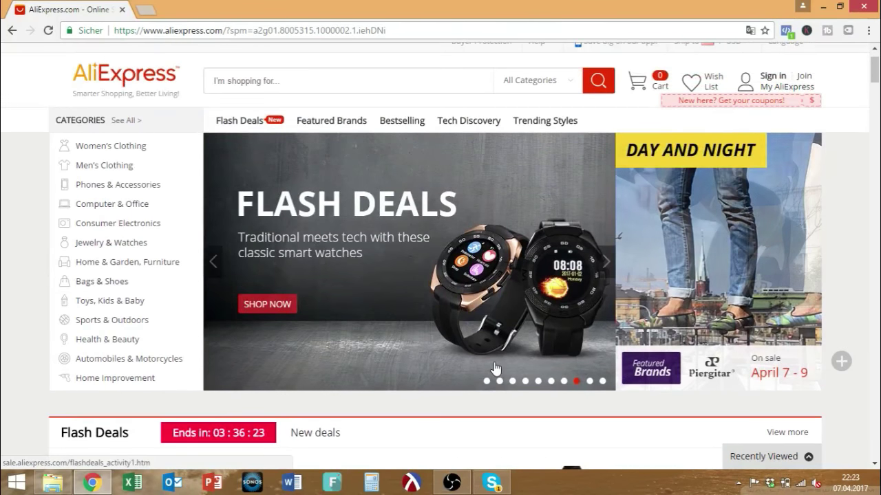
scroll(495, 368, up, 1)
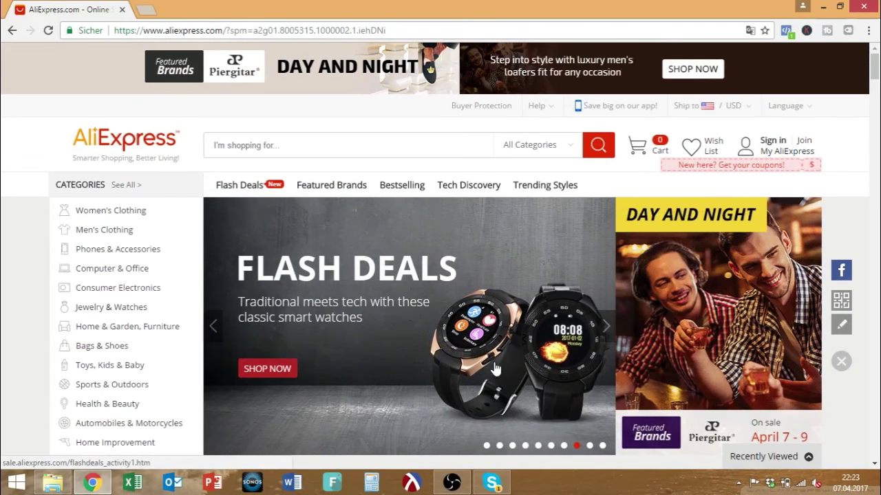
scroll(494, 366, down, 2)
scroll(494, 369, up, 2)
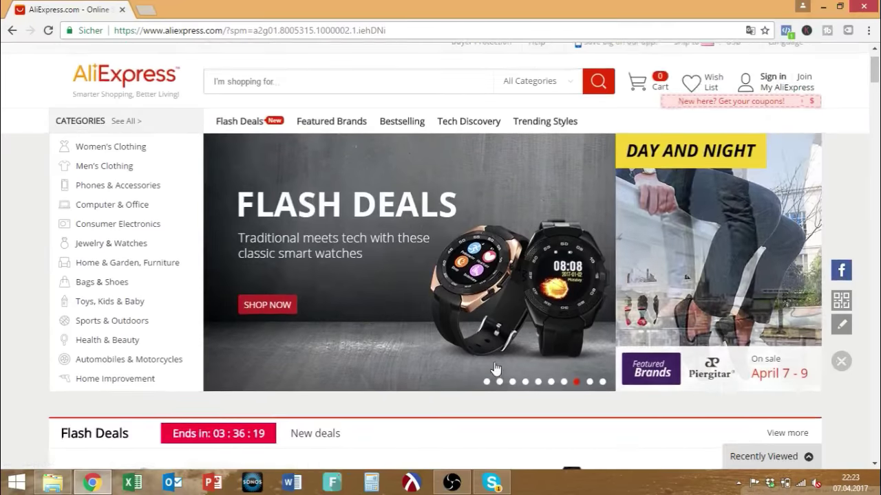
scroll(494, 369, down, 1)
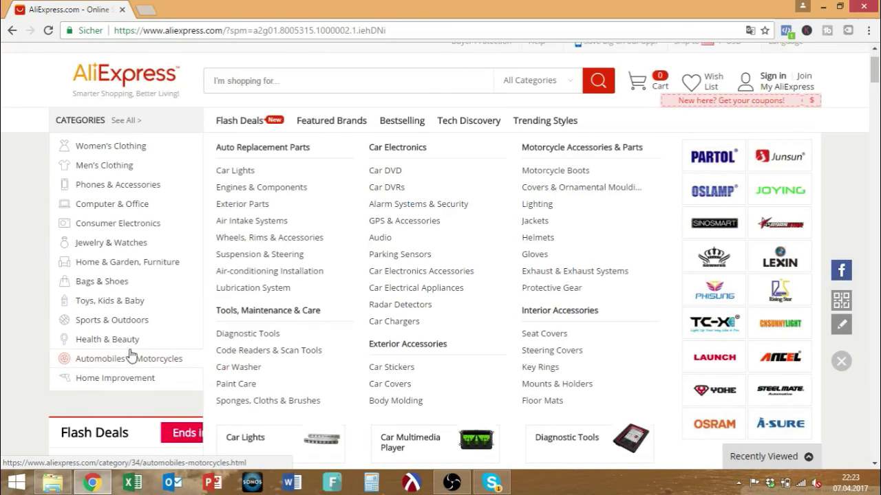
mouse_move(138, 344)
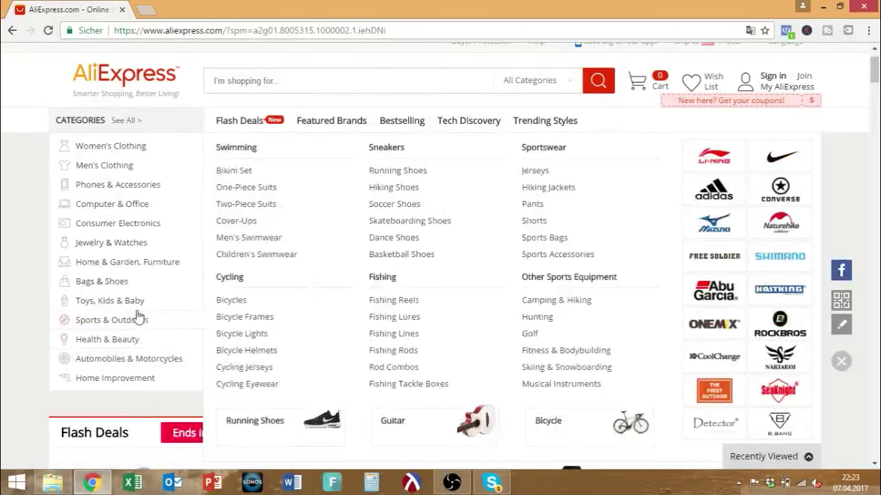
Show the Bags & Shoes panel listing Women's Shoes, Men's Shoes and Flip Flops.
mouse_move(136, 292)
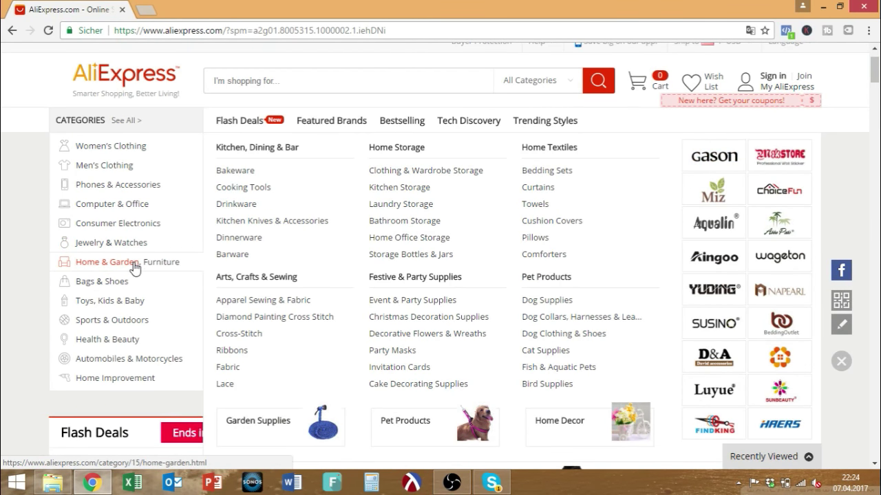
mouse_move(143, 322)
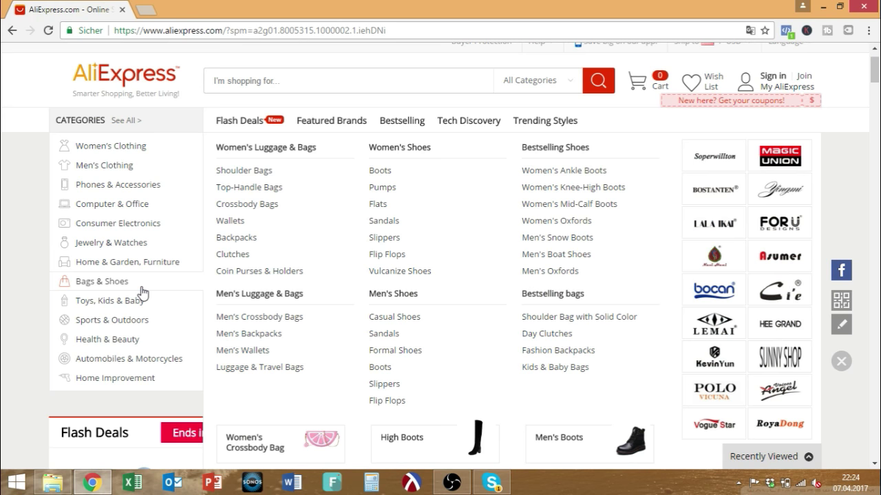
Open the men's Flip Flops listing (3,575 results) and scroll through the products.
click(405, 401)
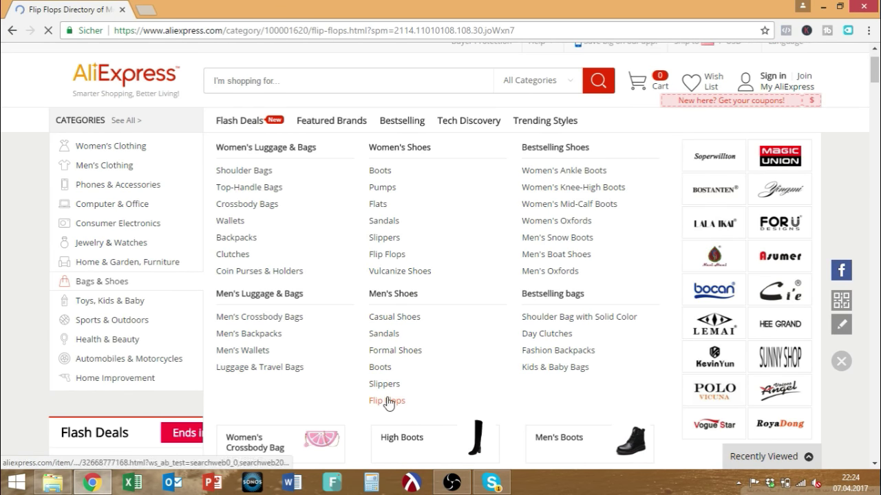
scroll(399, 404, down, 4)
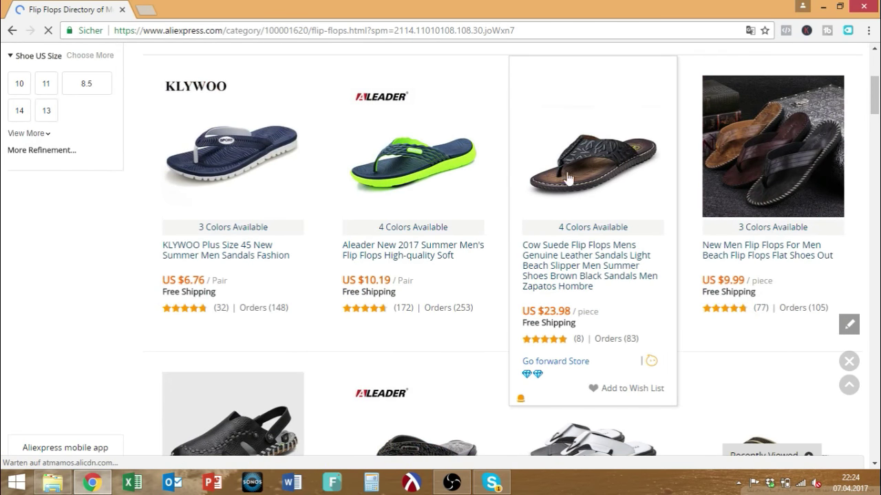
scroll(564, 324, down, 4)
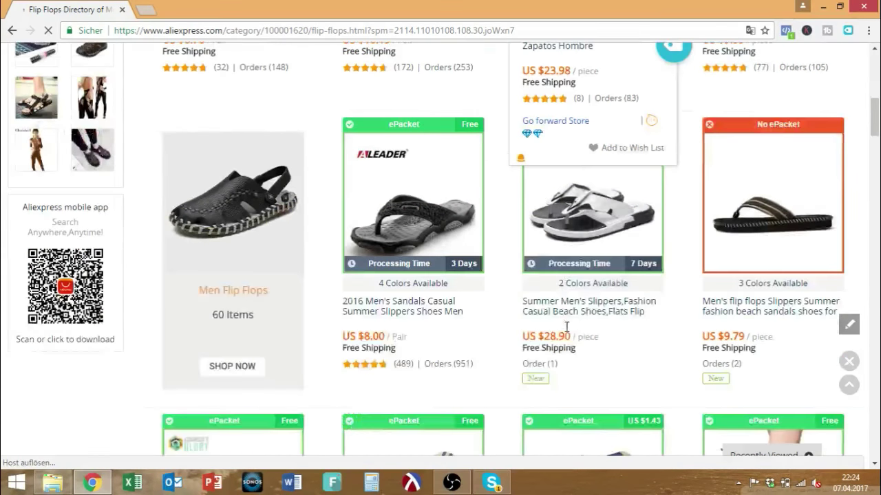
scroll(566, 333, down, 4)
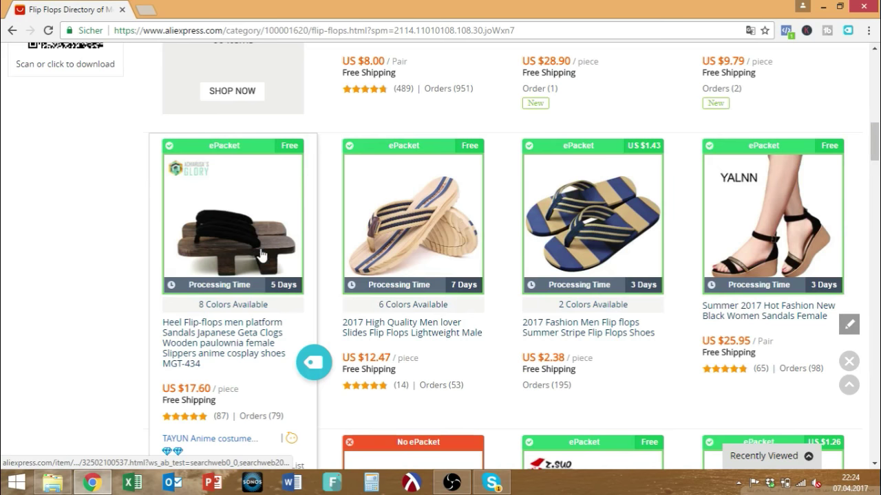
scroll(702, 290, down, 2)
scroll(702, 289, up, 3)
scroll(701, 289, up, 10)
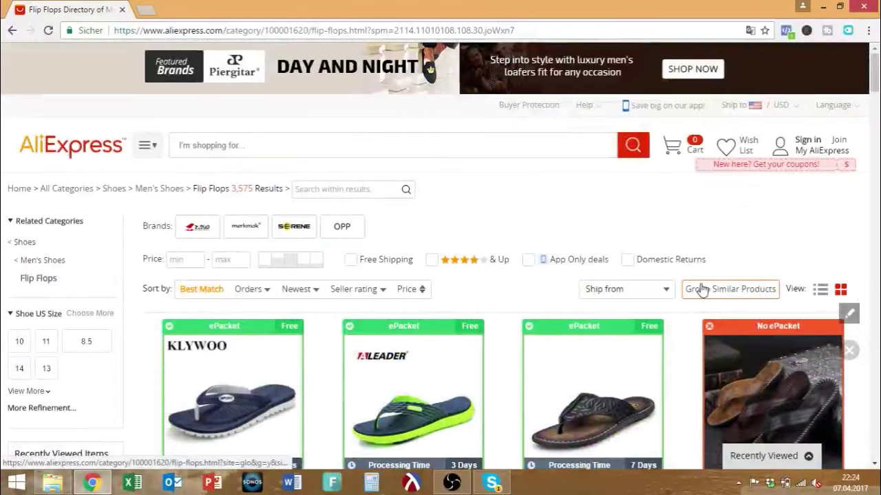
scroll(548, 290, down, 2)
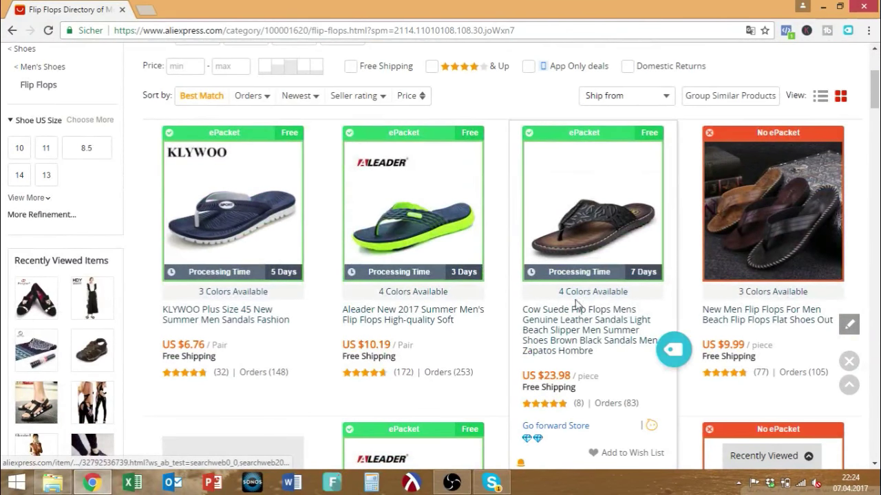
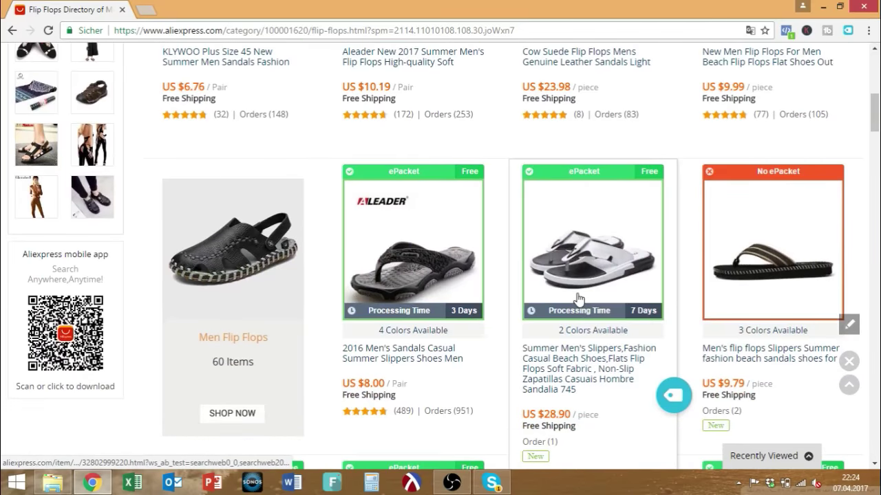
scroll(576, 300, up, 3)
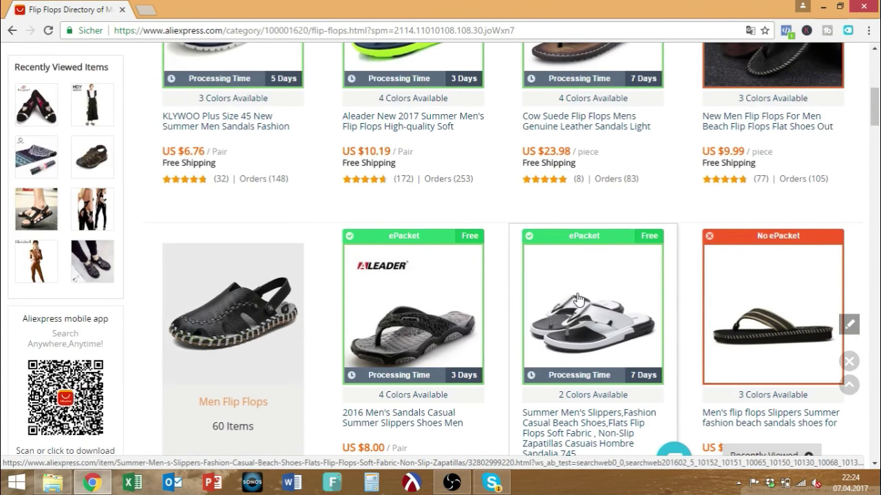
scroll(578, 298, up, 2)
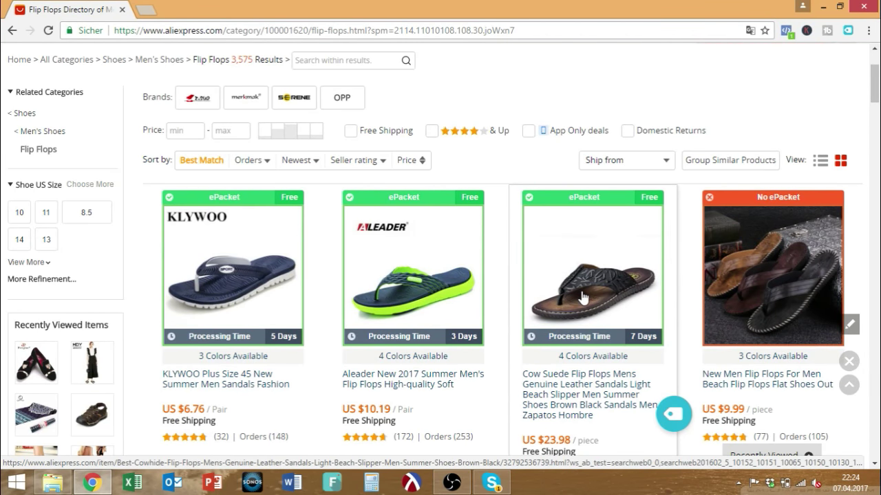
scroll(456, 310, down, 10)
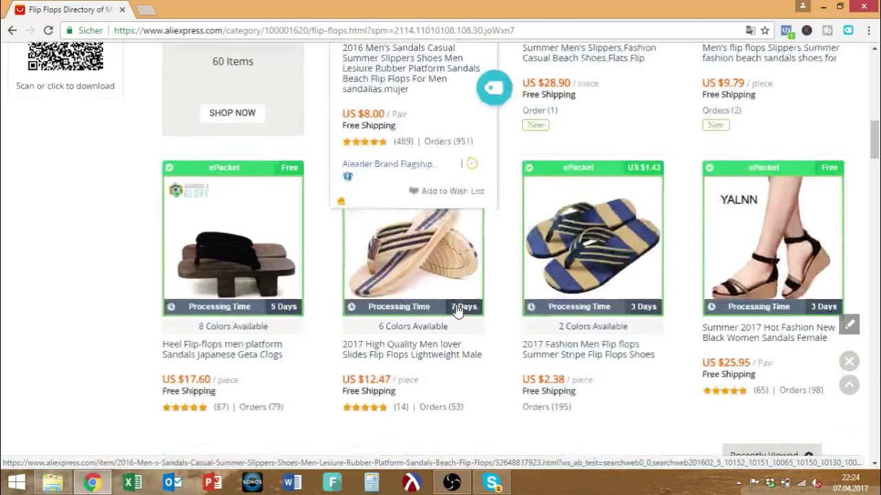
scroll(456, 310, down, 1)
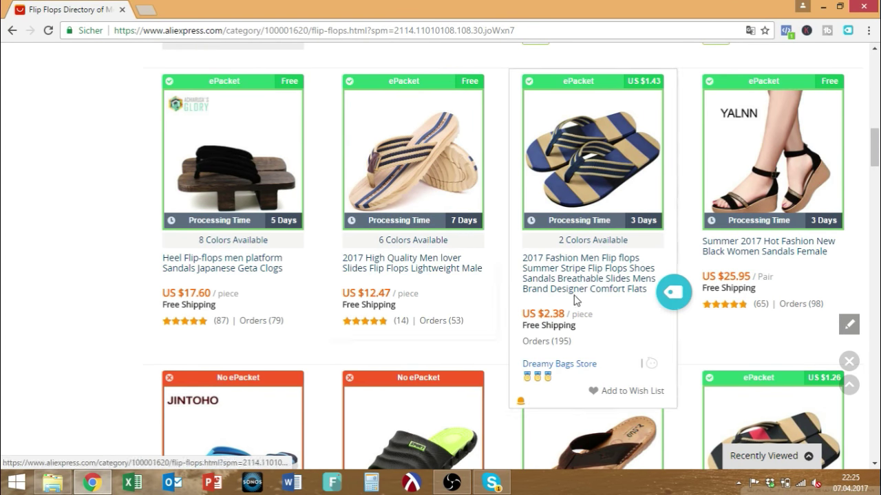
scroll(580, 296, up, 5)
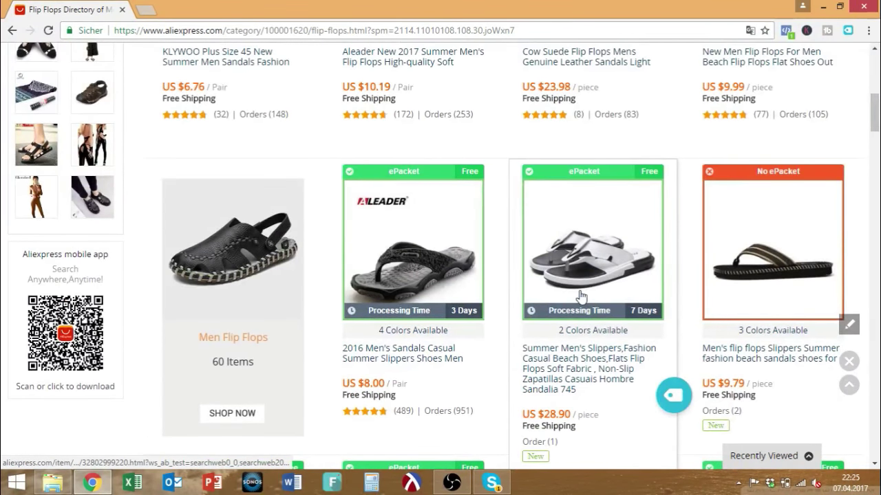
scroll(580, 296, up, 5)
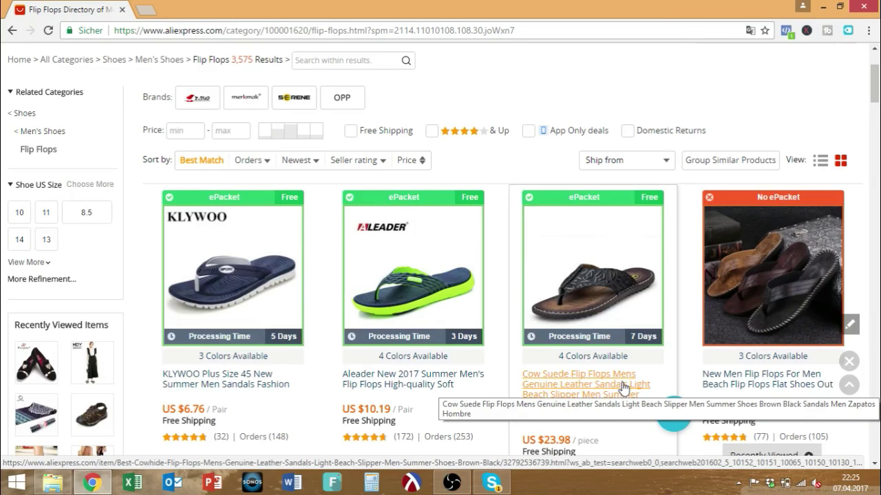
scroll(623, 389, down, 1)
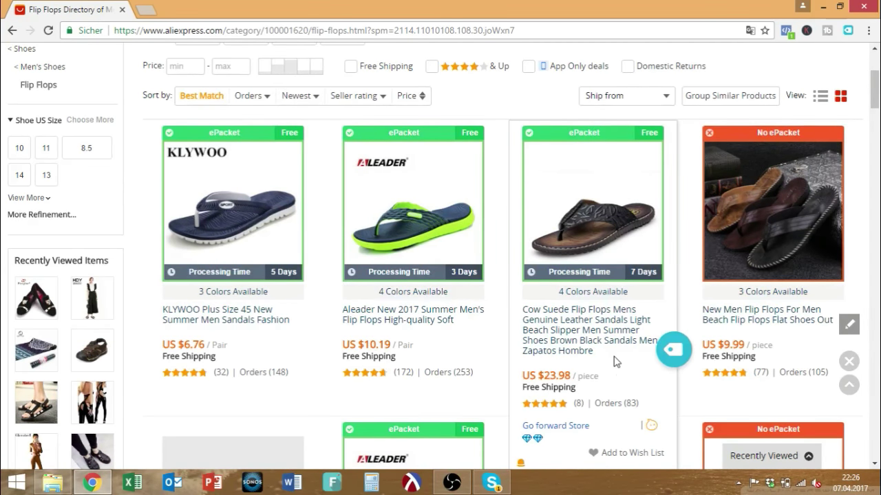
scroll(616, 361, down, 9)
scroll(638, 363, down, 5)
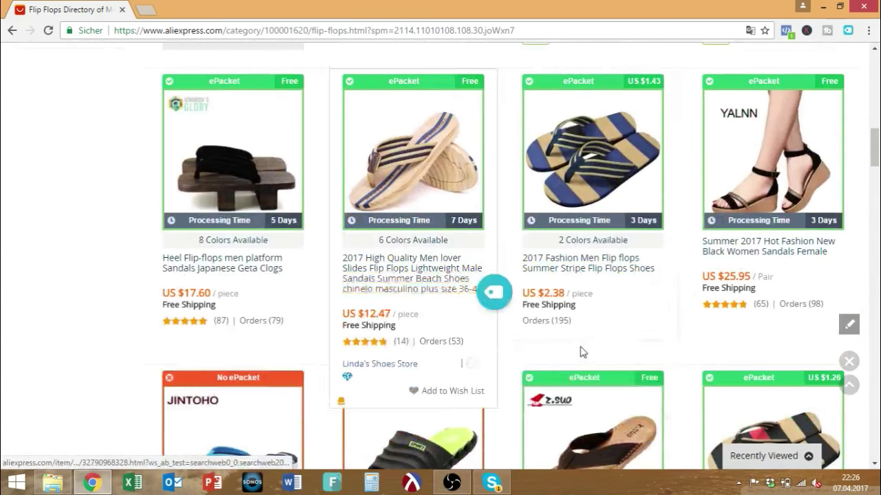
scroll(285, 413, down, 3)
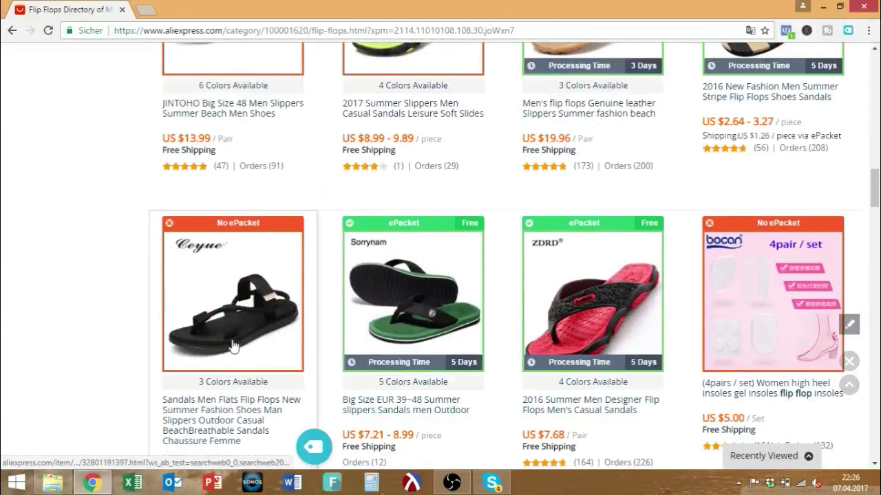
scroll(523, 344, down, 4)
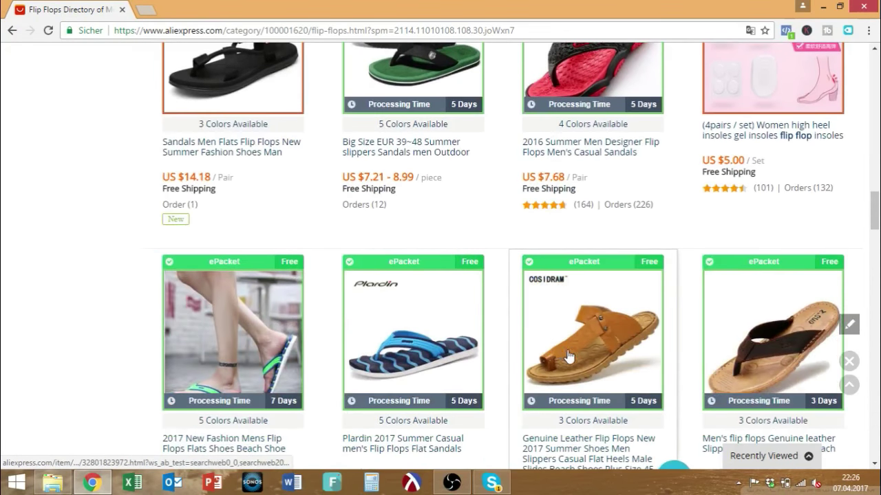
scroll(557, 353, down, 6)
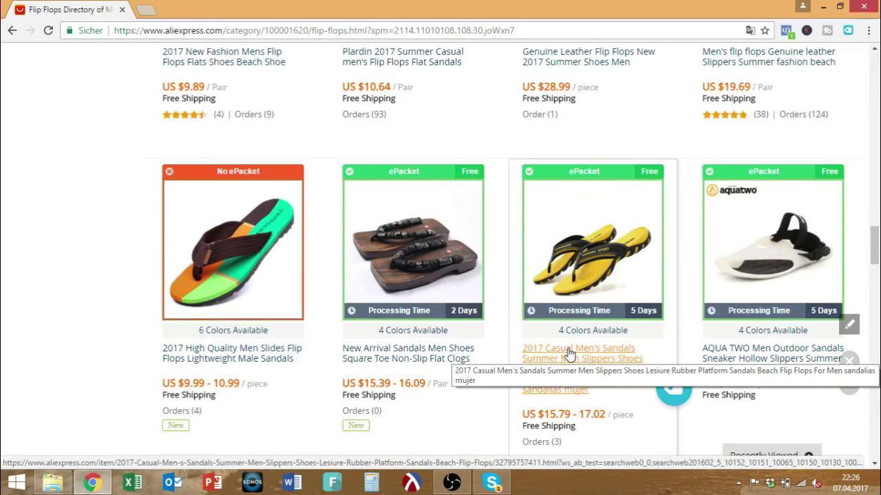
scroll(568, 353, up, 15)
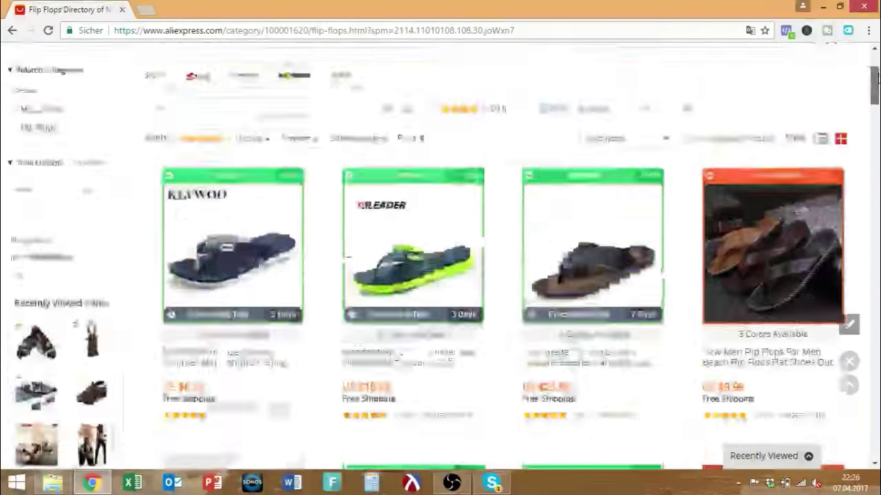
Scroll the men's Flip Flops results back to the Brands, filter and Sort by bar and first products.
mouse_move(876, 77)
mouse_down()
mouse_move(876, 58)
mouse_move(876, 264)
mouse_move(876, 72)
mouse_move(877, 93)
mouse_up()
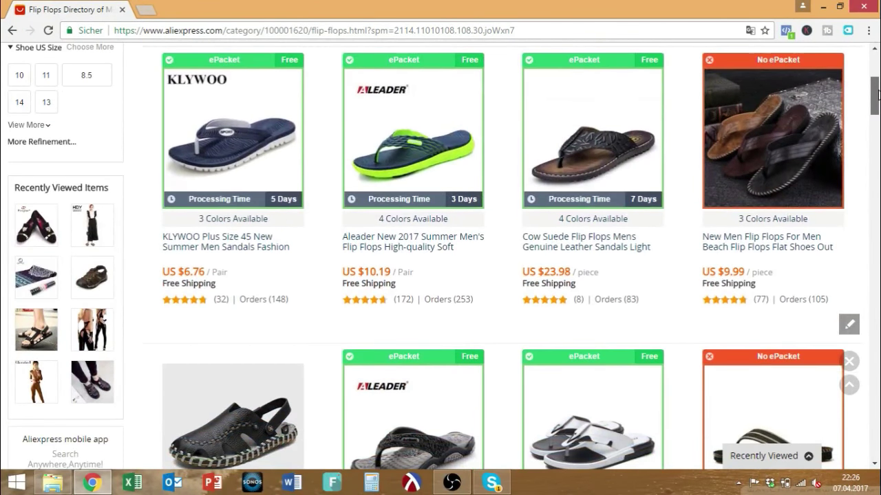
scroll(600, 175, down, 1)
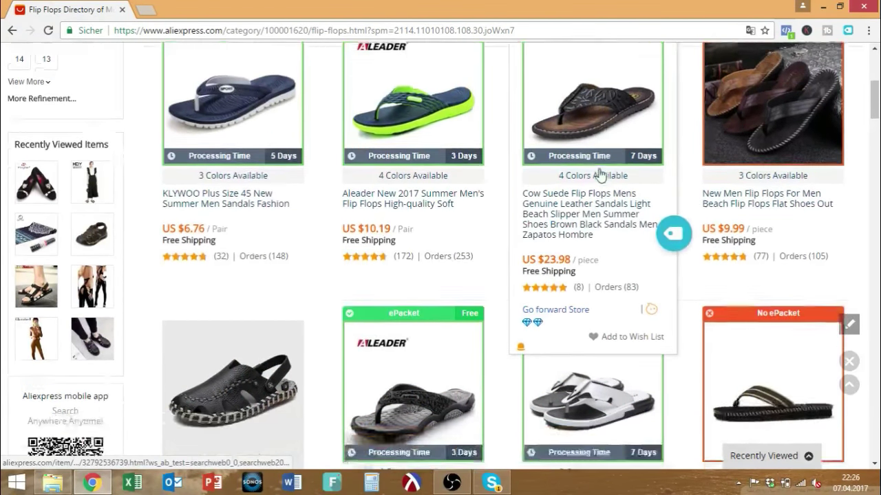
scroll(600, 175, down, 3)
scroll(596, 263, down, 2)
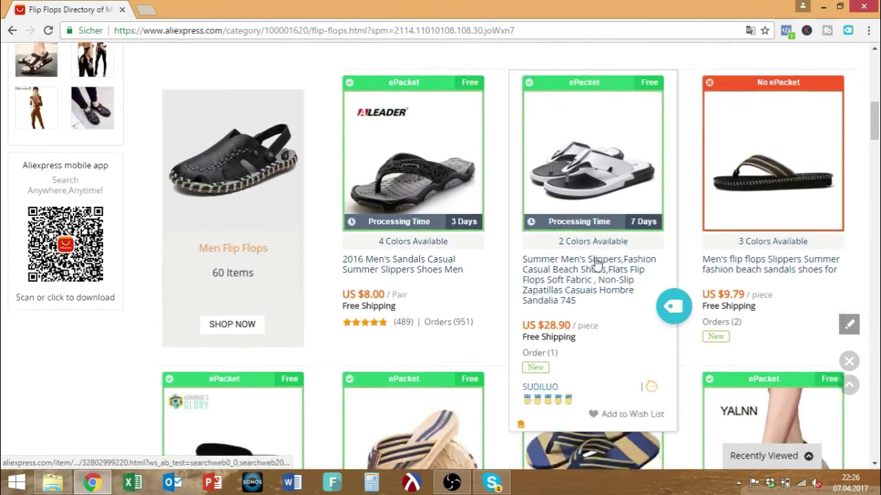
scroll(596, 264, down, 4)
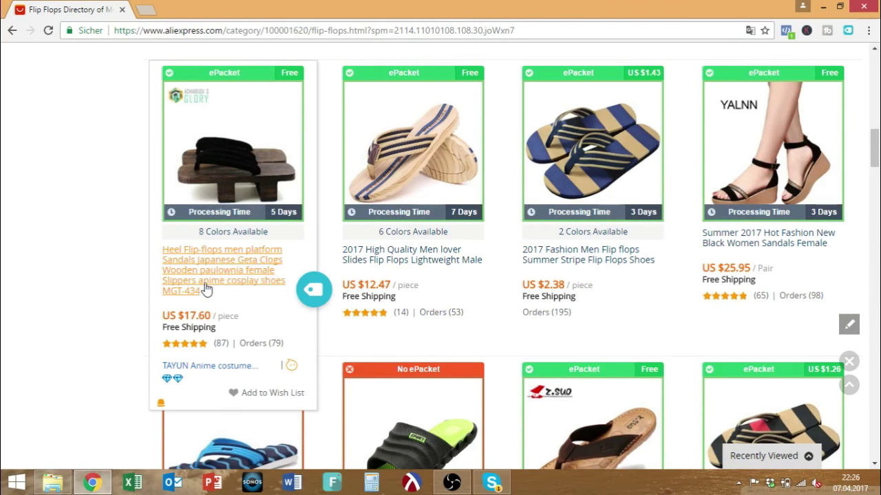
scroll(256, 205, down, 3)
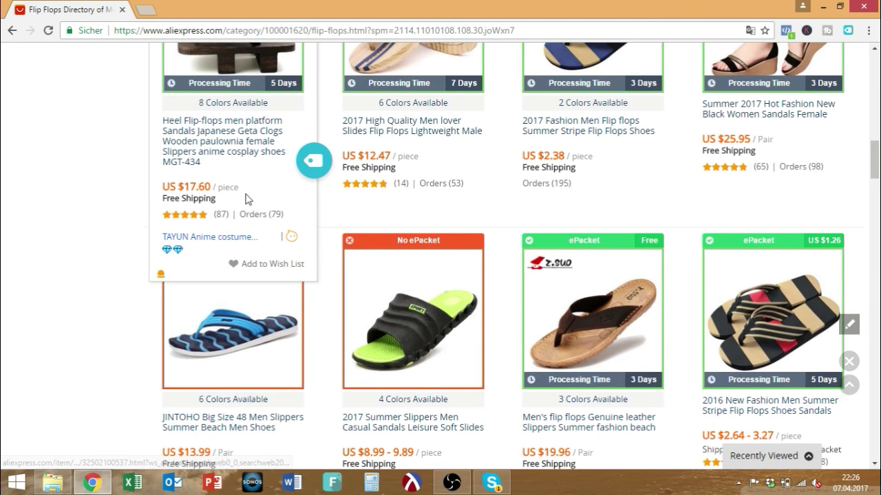
scroll(210, 148, up, 1)
scroll(279, 233, down, 6)
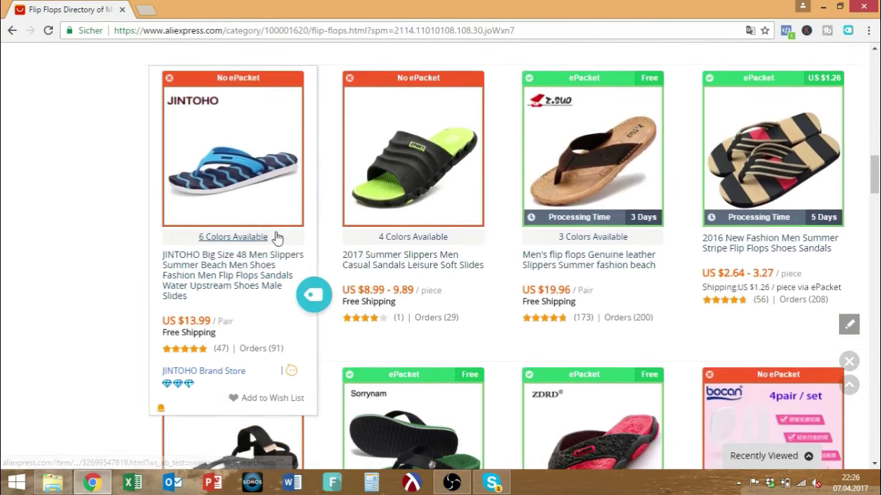
scroll(634, 232, up, 3)
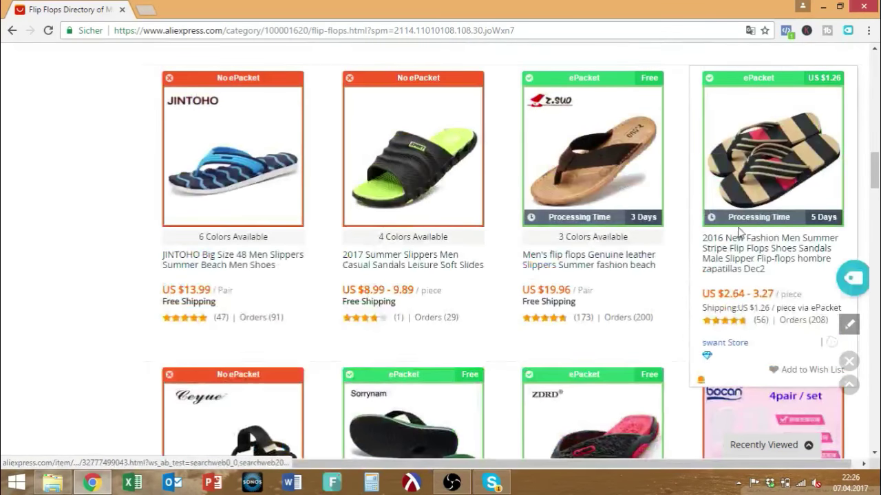
scroll(738, 232, down, 7)
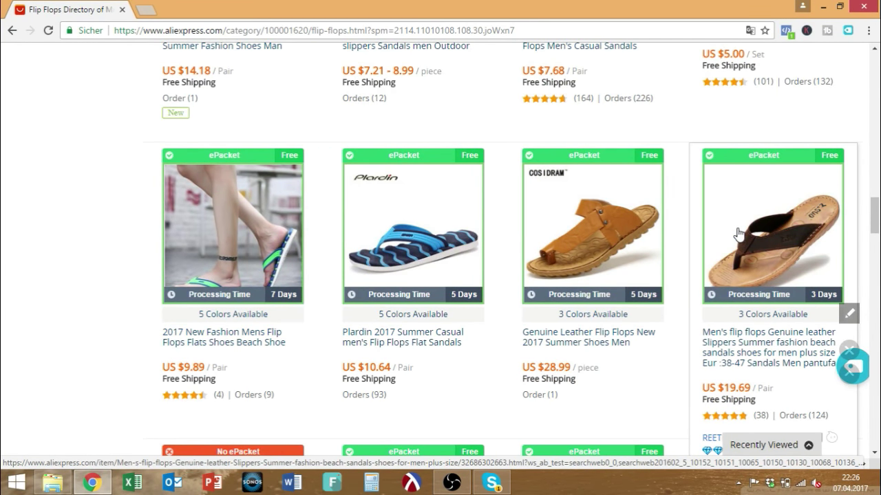
scroll(738, 234, down, 4)
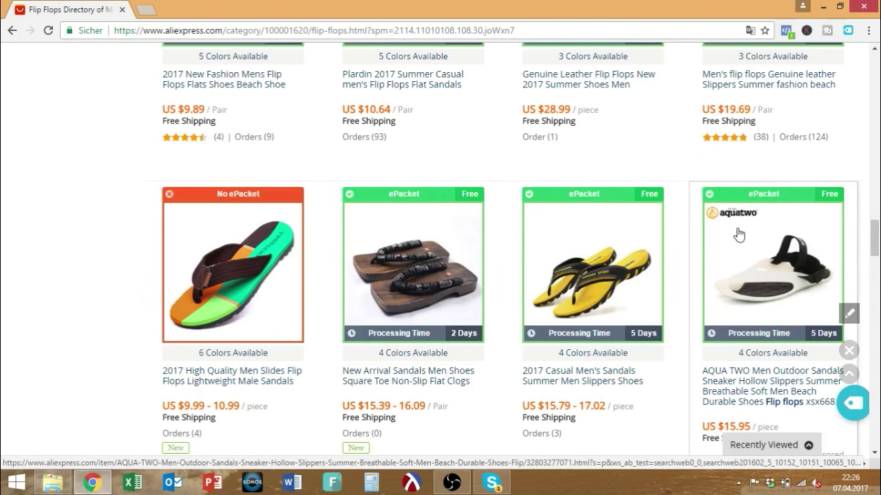
scroll(739, 233, down, 4)
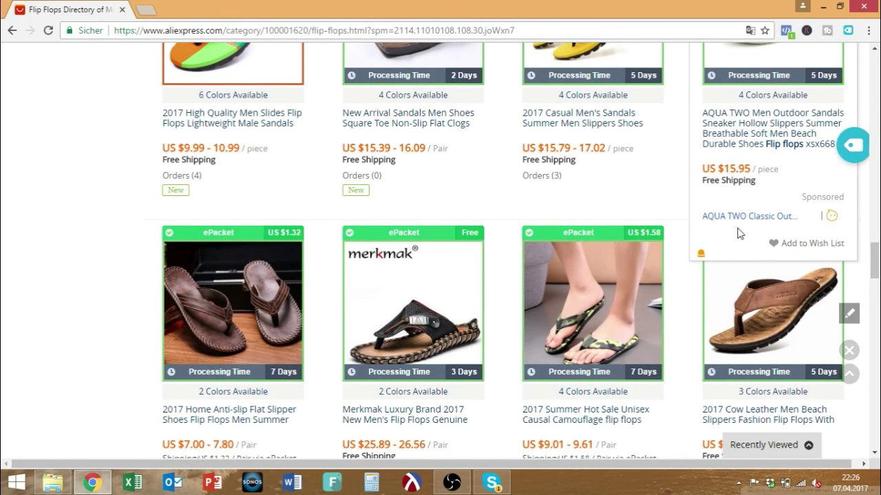
scroll(739, 234, down, 6)
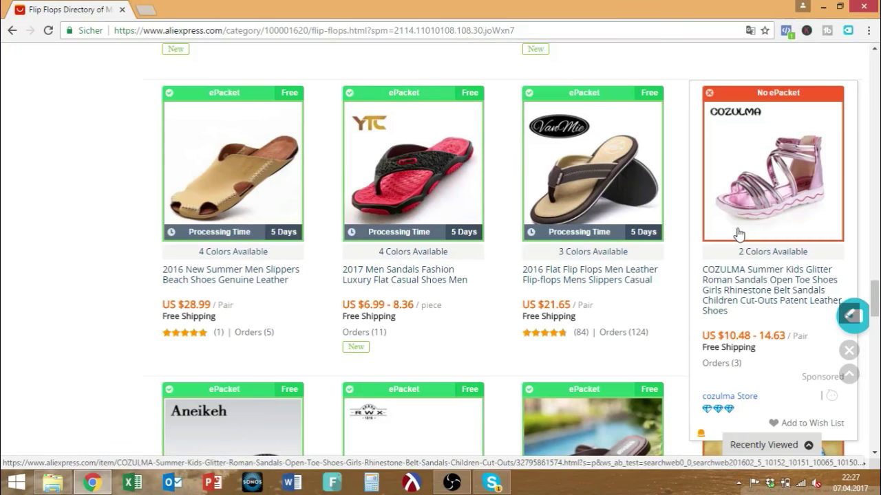
scroll(738, 234, down, 4)
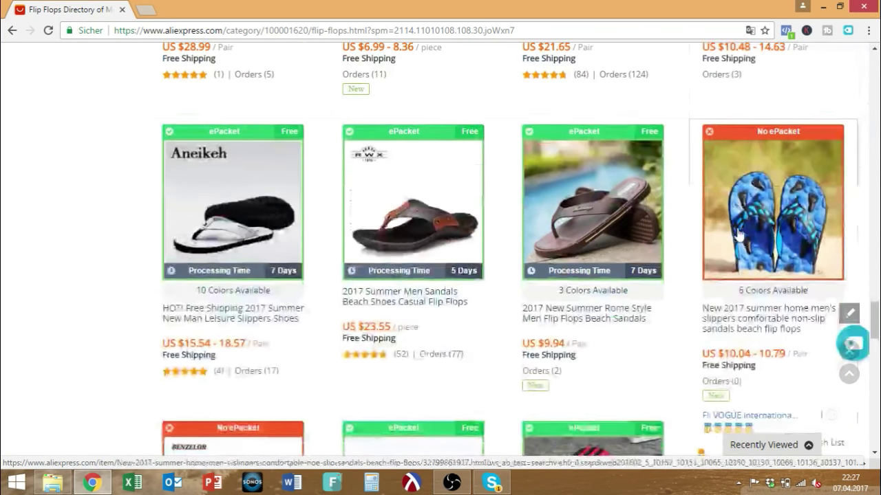
scroll(738, 234, down, 3)
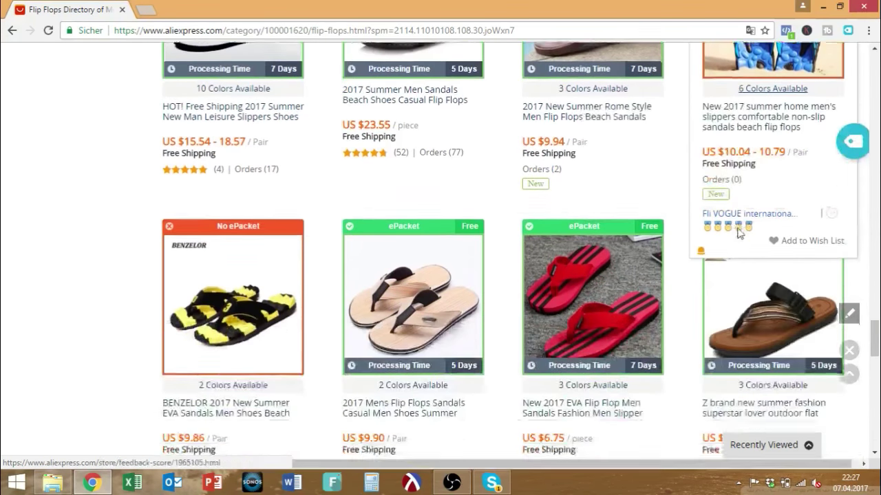
scroll(451, 245, up, 12)
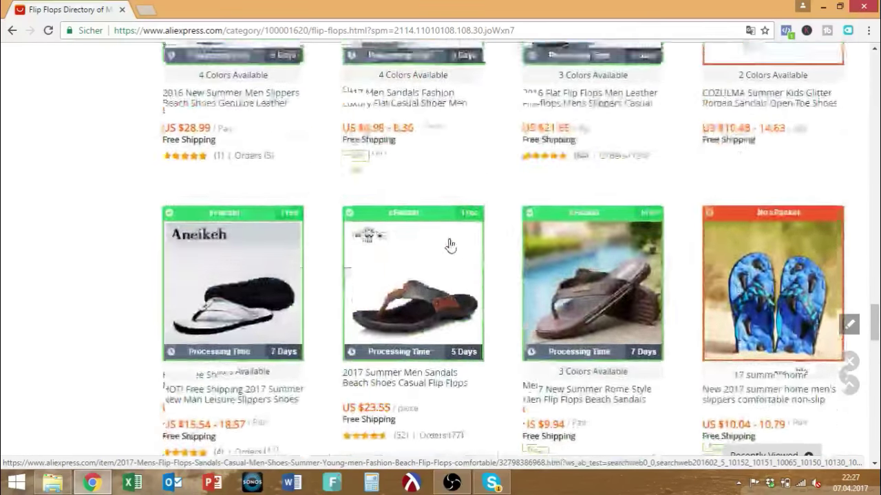
scroll(450, 241, up, 10)
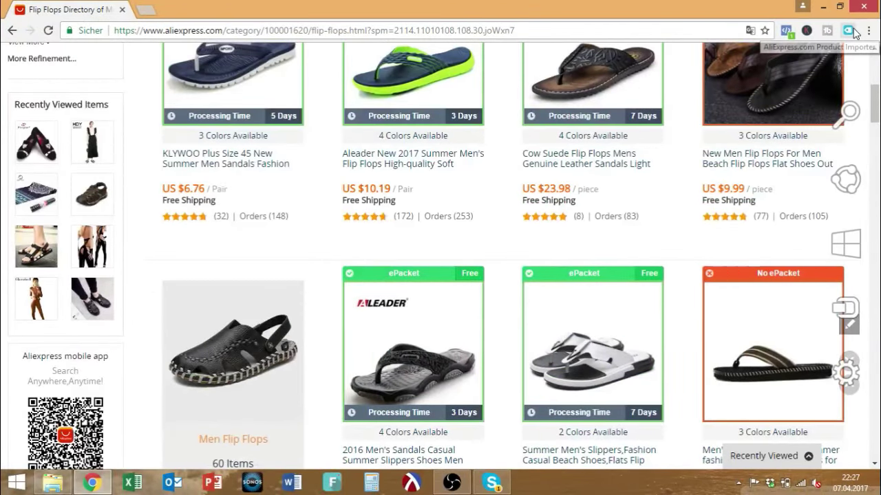
mouse_move(451, 208)
scroll(437, 214, up, 3)
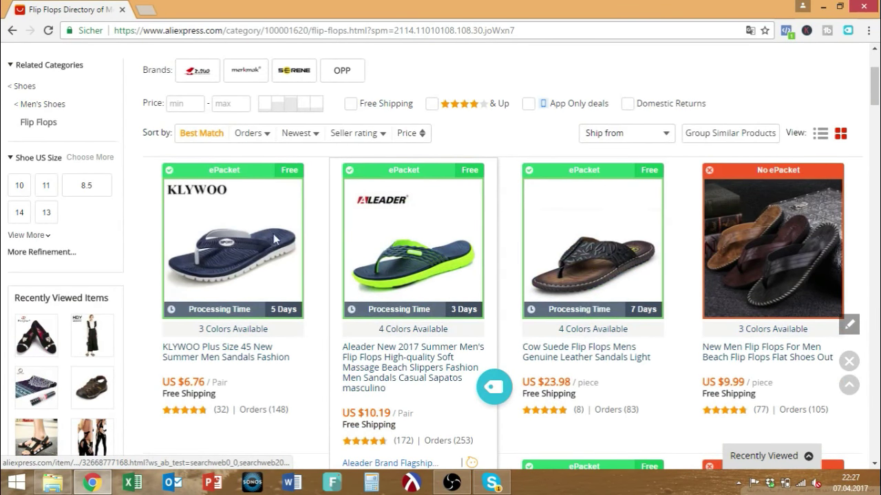
Open the KLYWOO flip flops in a new tab and highlight their free shipping and $6.76 price.
click(197, 222)
key(ctrl+shift+Tab)
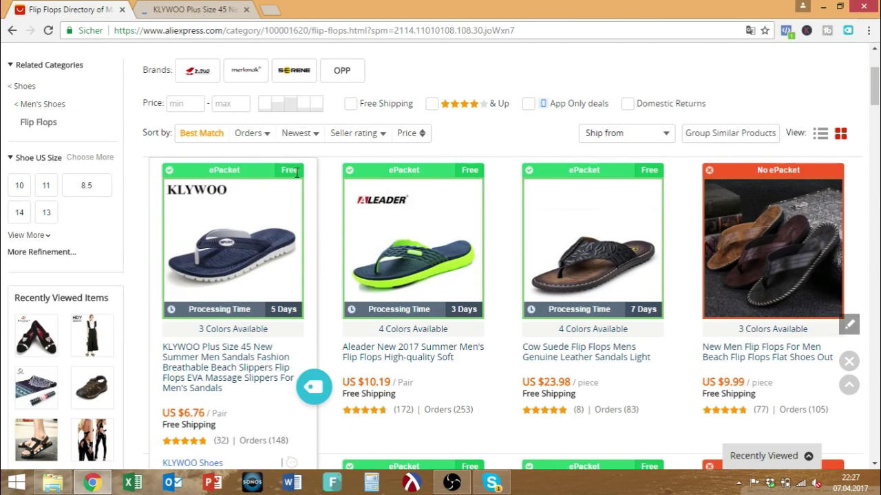
drag(297, 173, 281, 172)
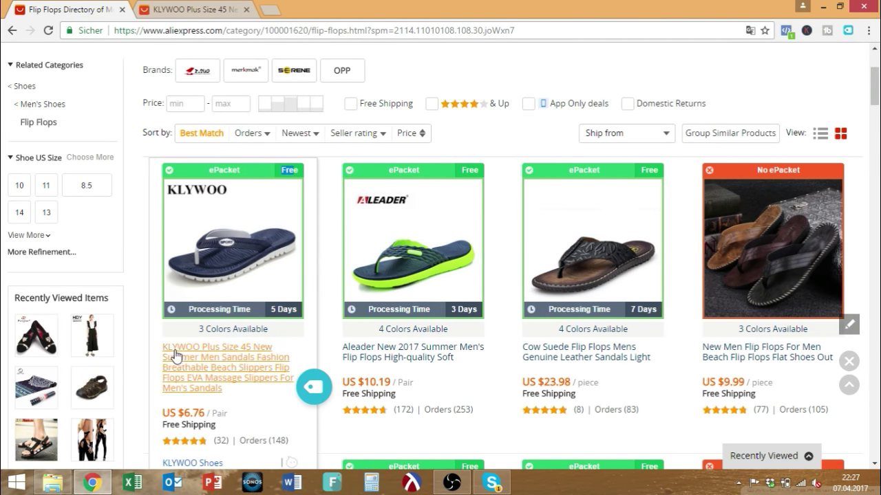
drag(178, 412, 205, 408)
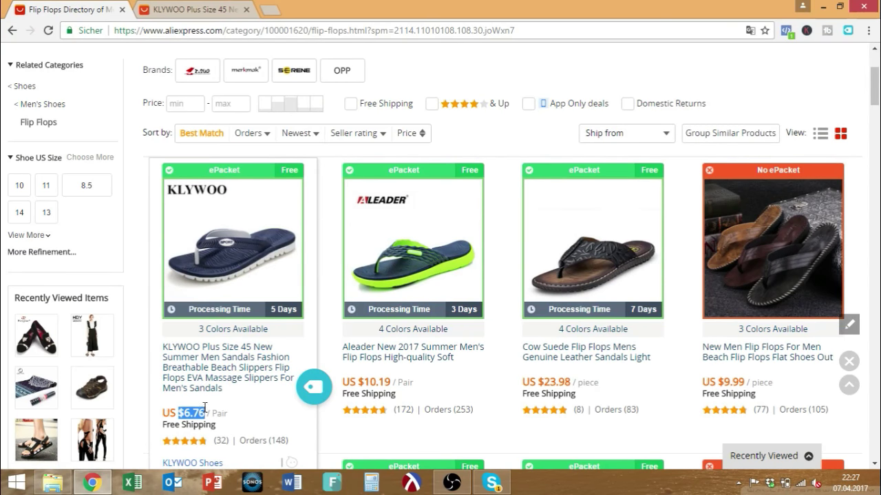
scroll(280, 220, up, 1)
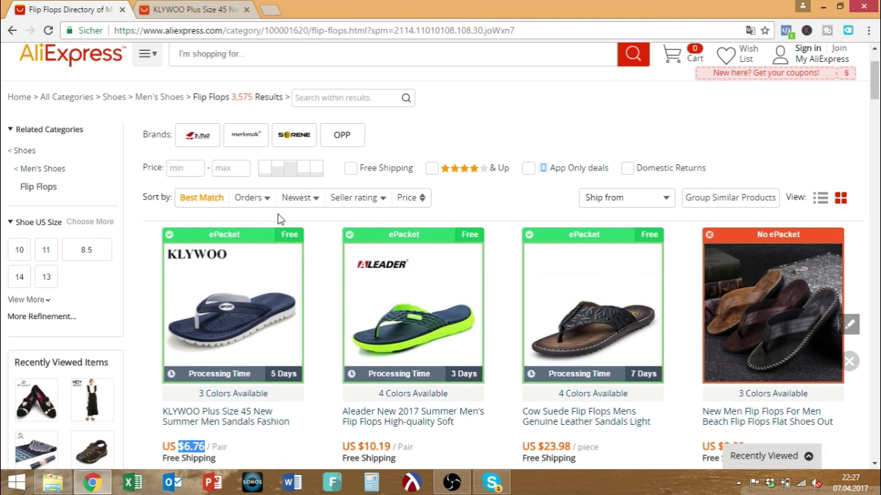
scroll(279, 217, up, 1)
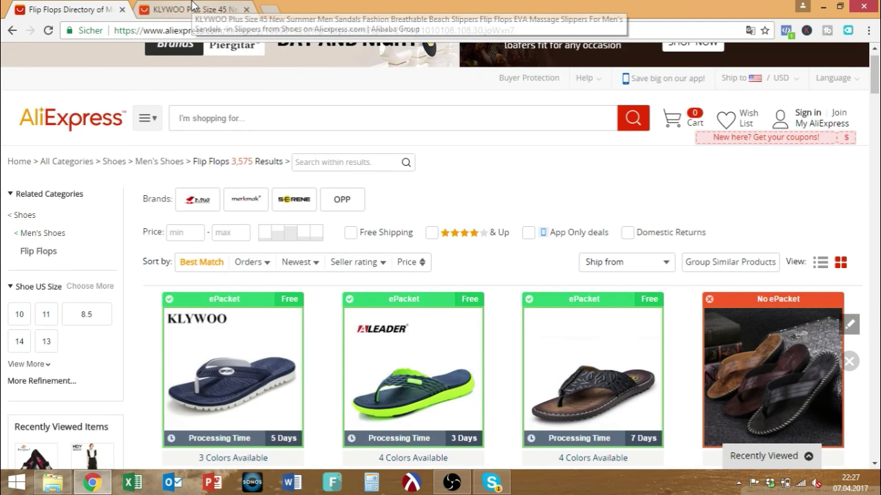
On the KLYWOO product page, highlight the 12-20 day delivery estimate.
click(193, 6)
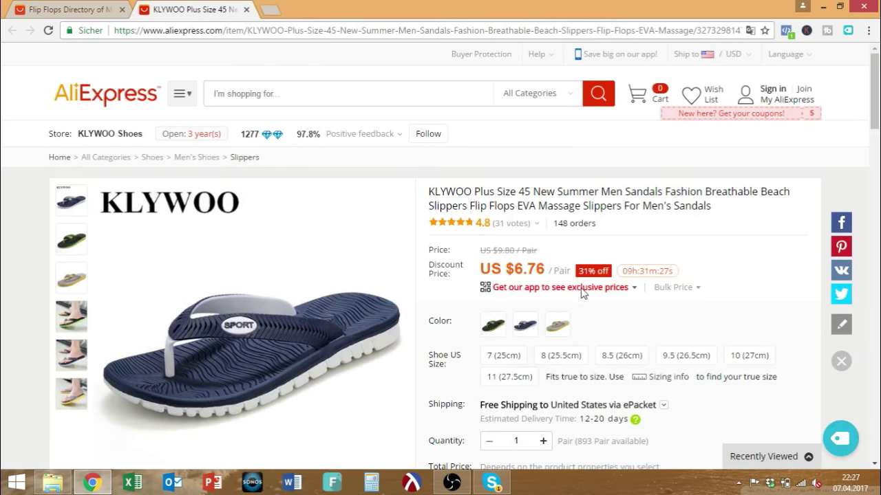
scroll(584, 295, down, 1)
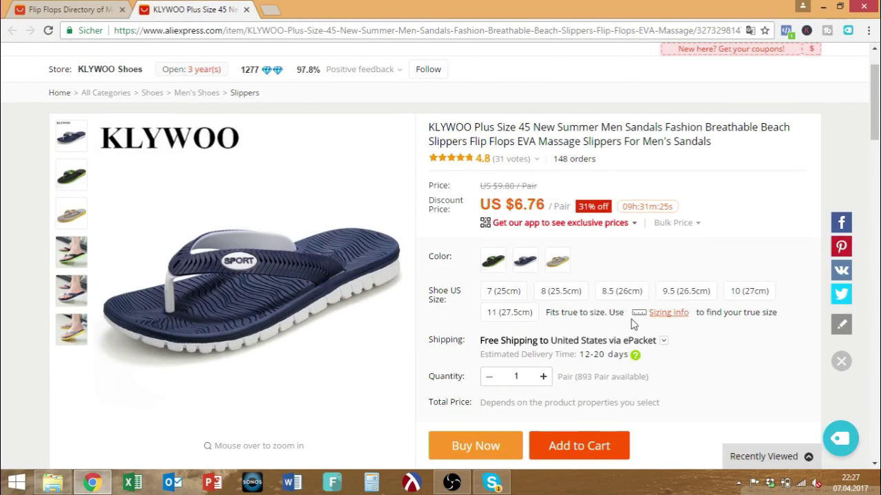
drag(581, 354, 603, 356)
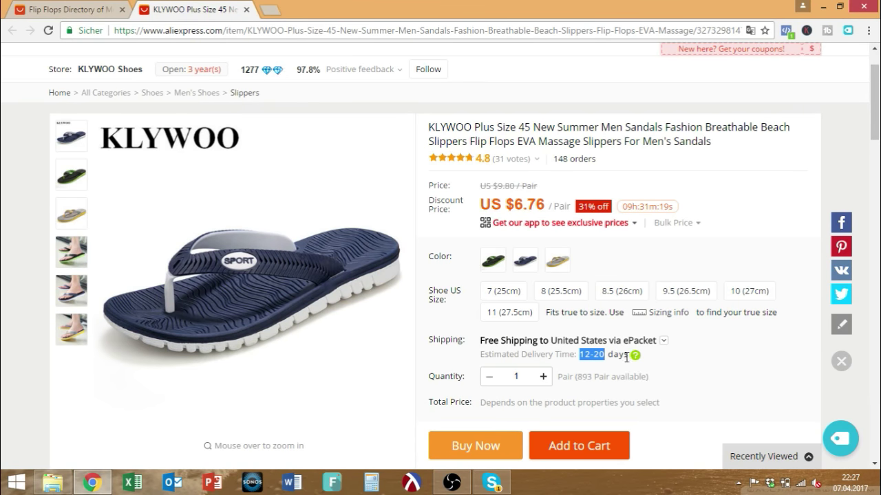
drag(589, 356, 602, 357)
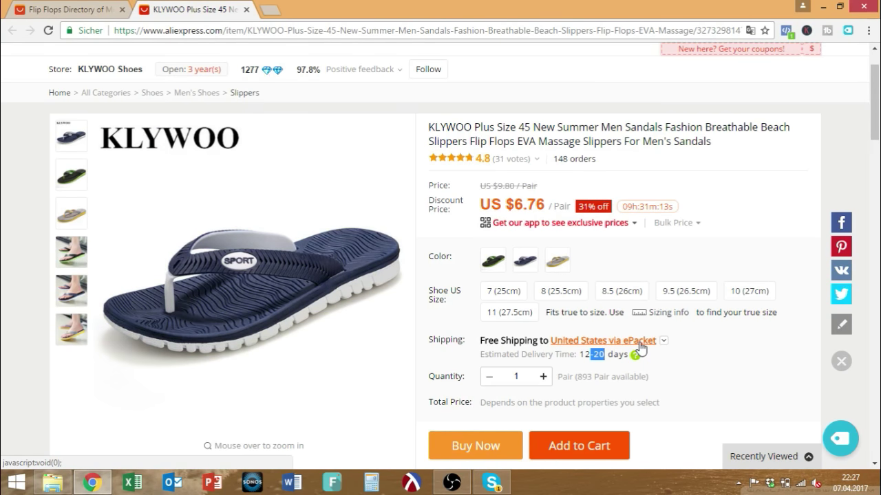
click(638, 347)
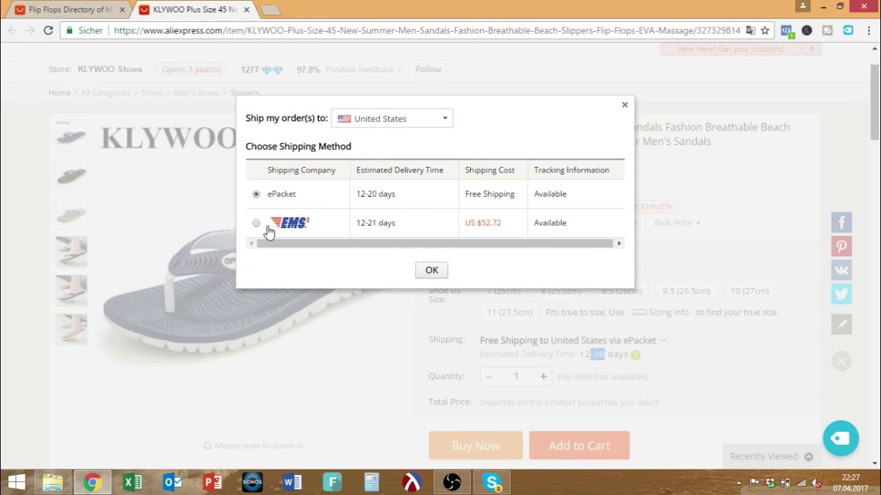
click(267, 227)
drag(355, 201, 399, 203)
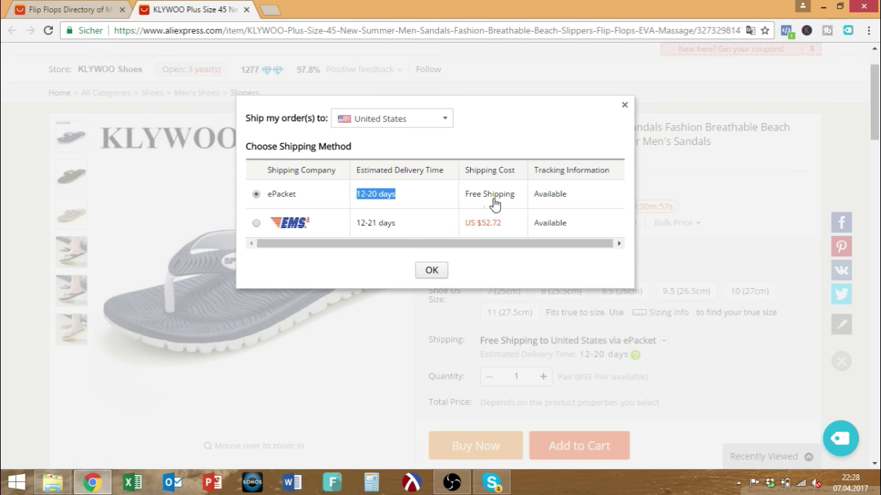
click(467, 201)
drag(467, 202, 537, 199)
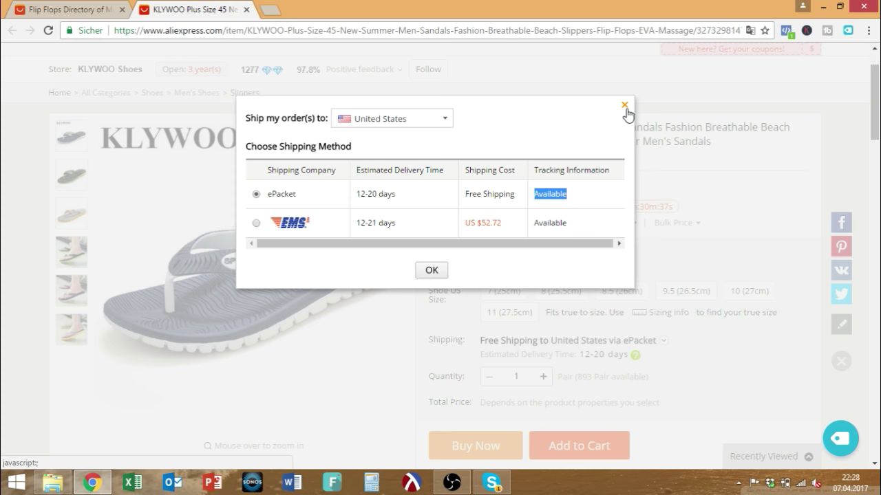
click(624, 105)
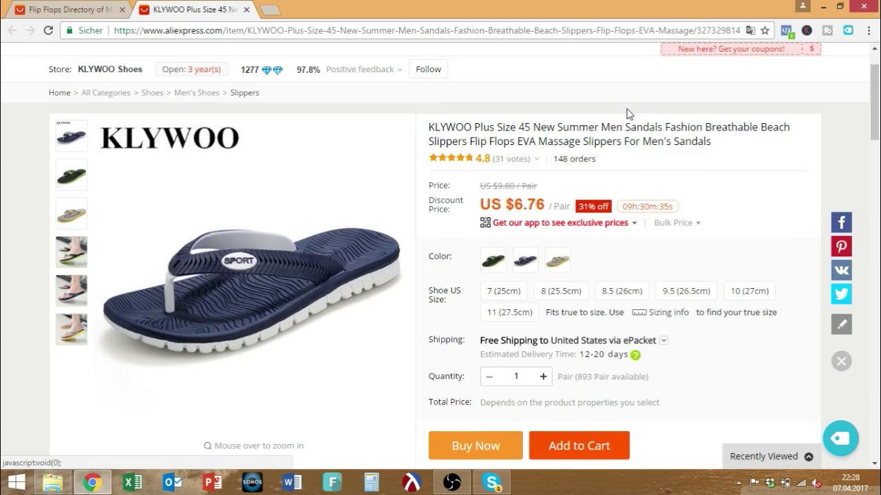
scroll(628, 120, up, 1)
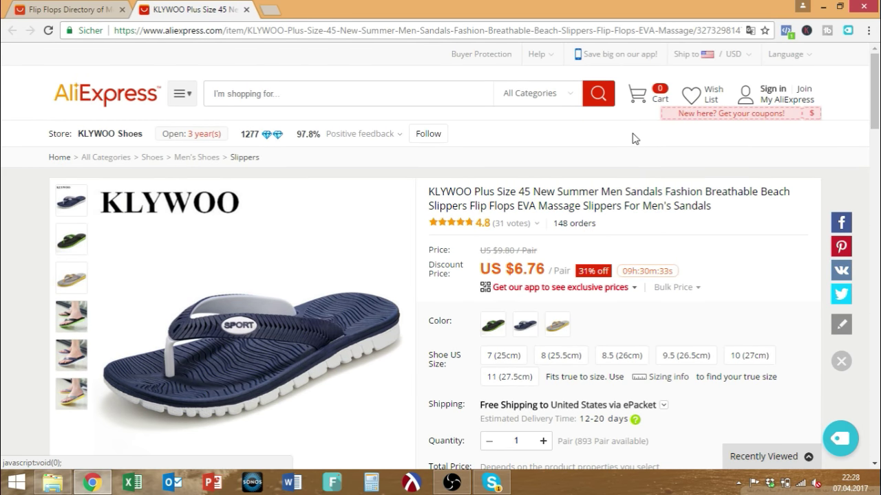
scroll(635, 138, down, 3)
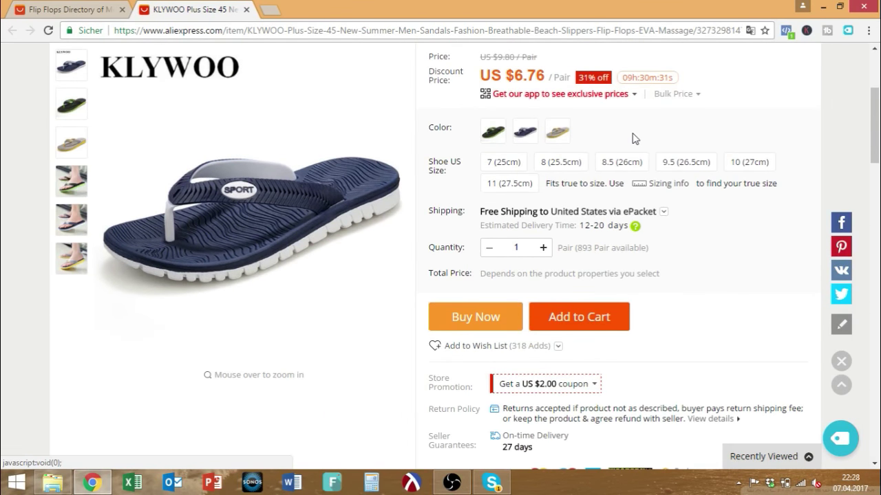
scroll(635, 138, down, 3)
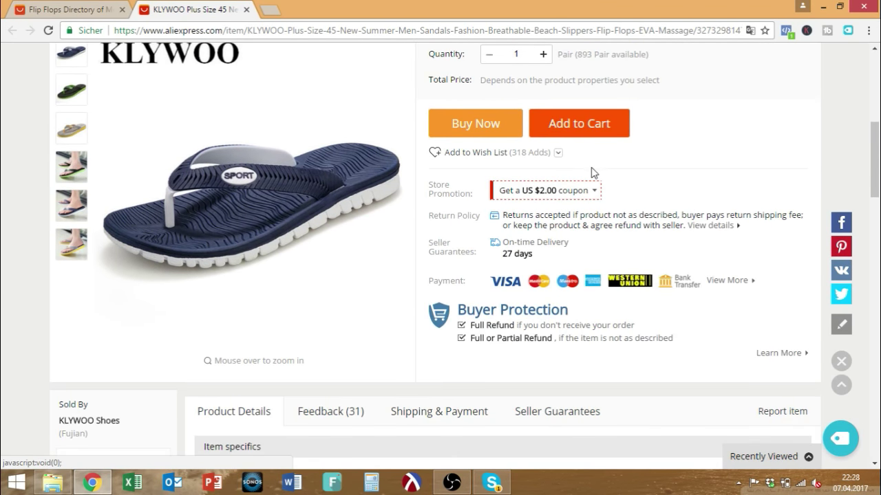
scroll(592, 172, up, 4)
mouse_move(506, 161)
drag(507, 140, 546, 141)
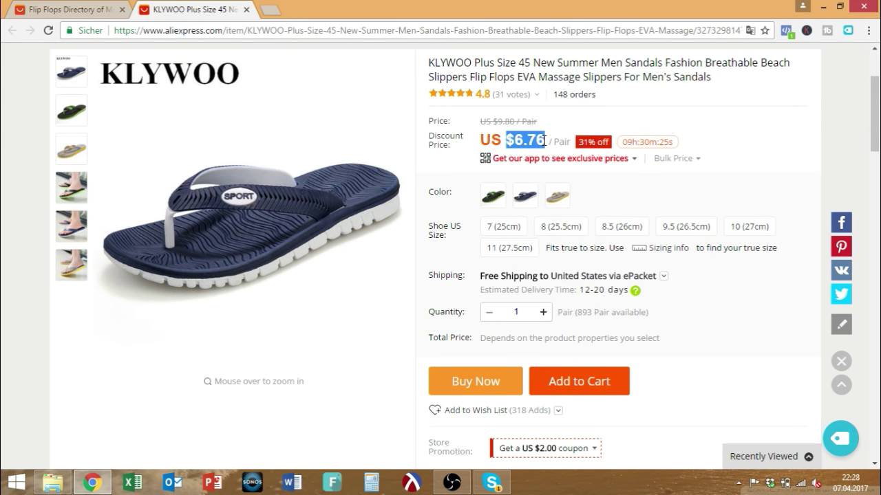
scroll(544, 170, up, 1)
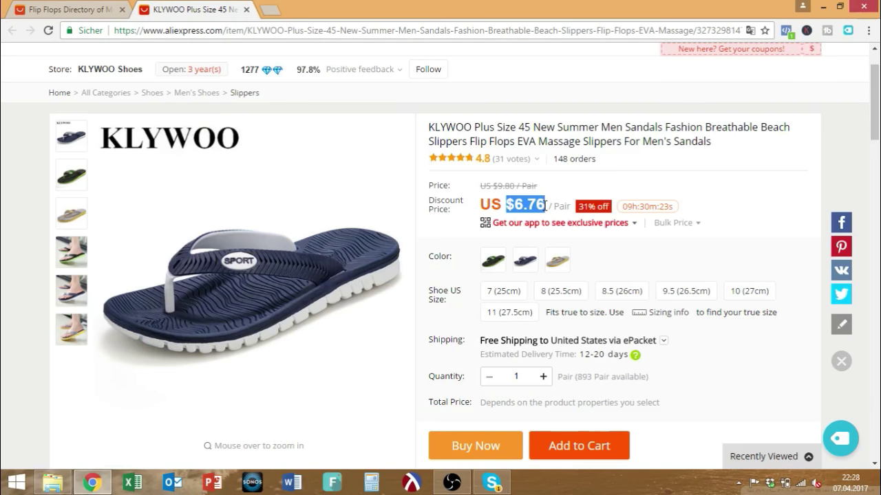
click(545, 205)
drag(506, 205, 545, 204)
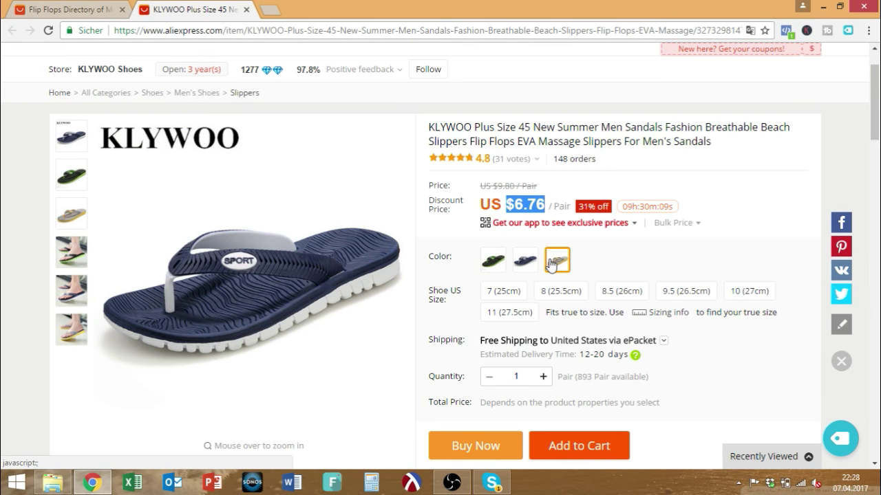
mouse_move(535, 222)
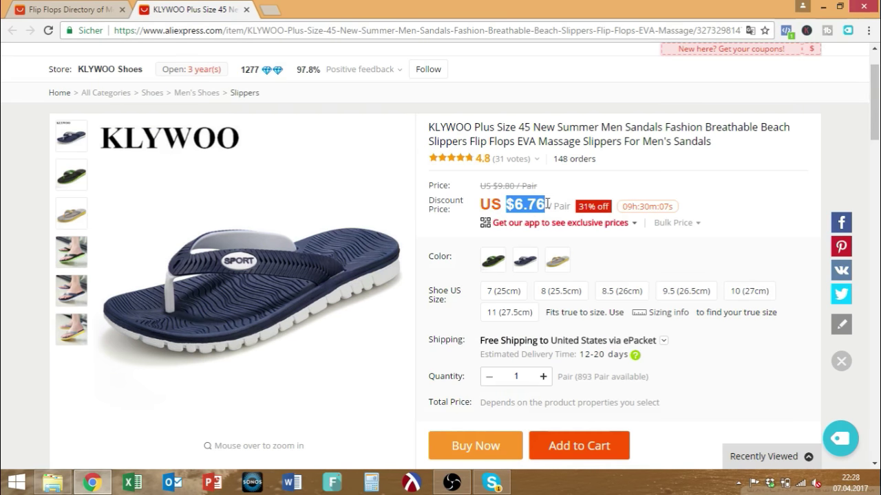
drag(546, 205, 506, 199)
drag(481, 205, 570, 205)
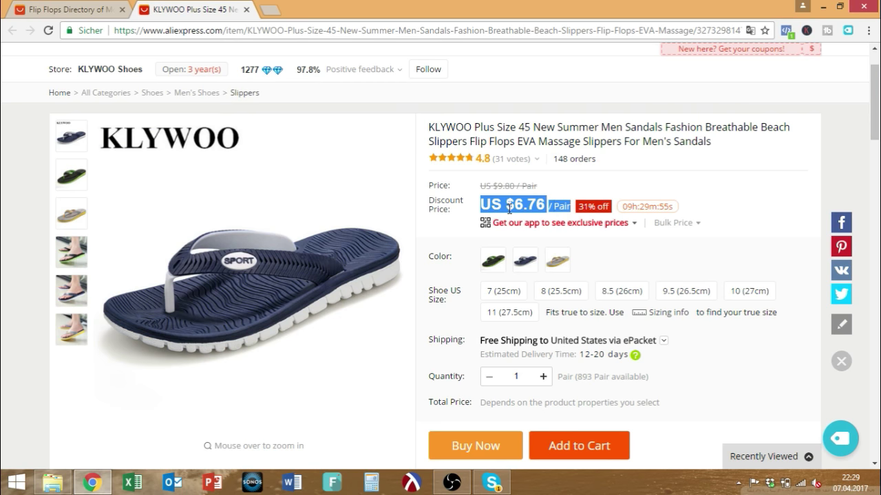
drag(510, 207, 543, 205)
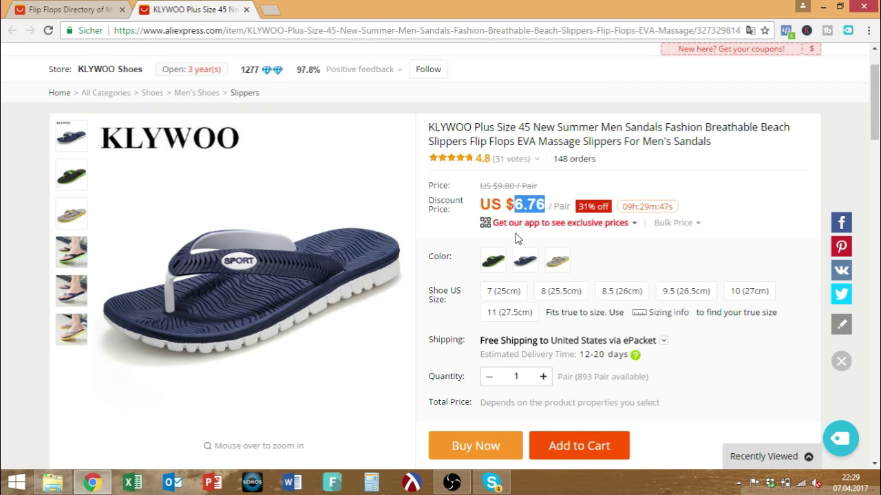
mouse_move(525, 225)
mouse_move(582, 226)
scroll(630, 246, down, 4)
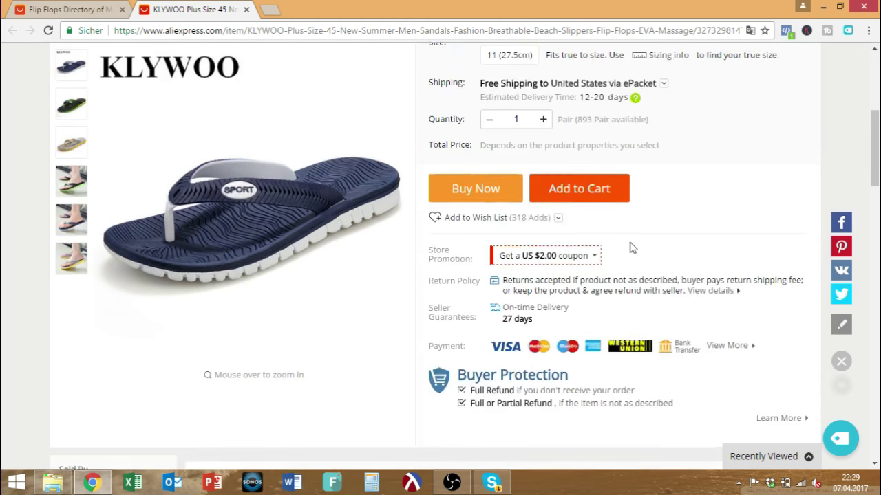
scroll(632, 248, up, 4)
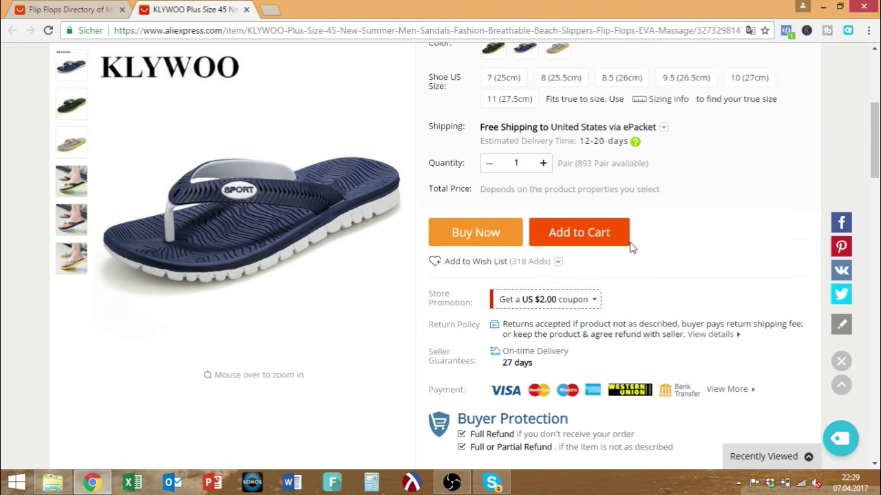
mouse_move(633, 227)
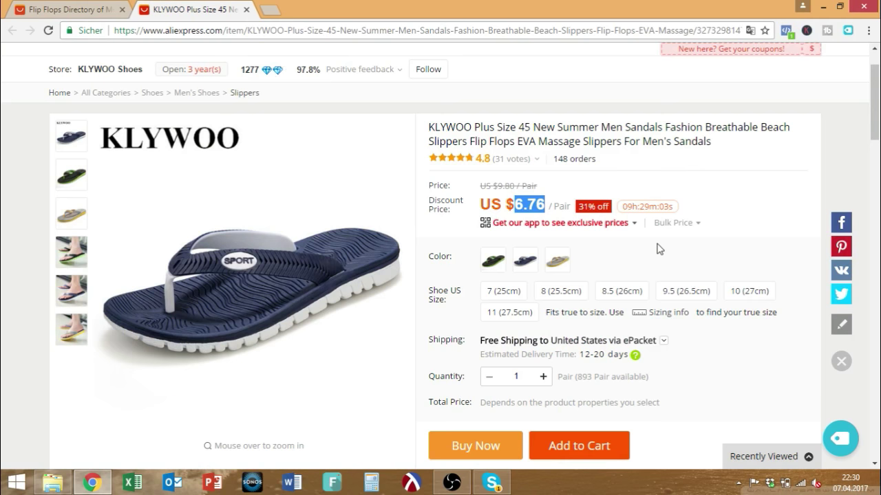
scroll(295, 310, down, 1)
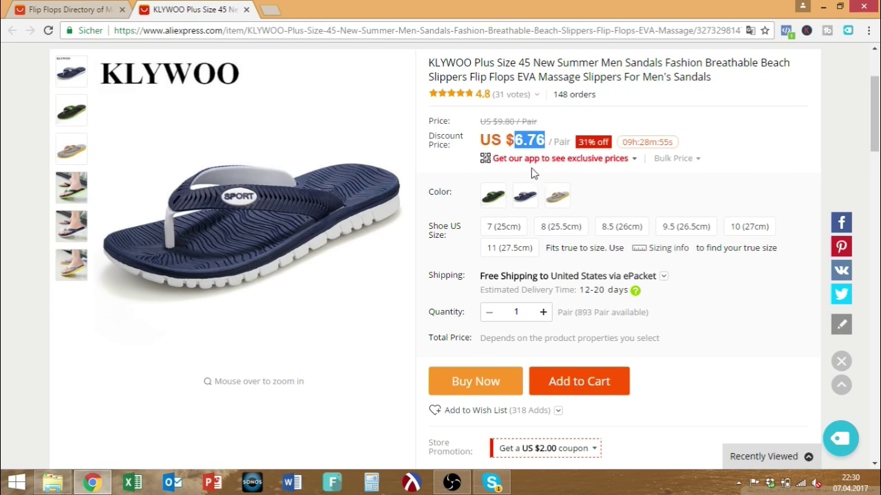
mouse_move(523, 159)
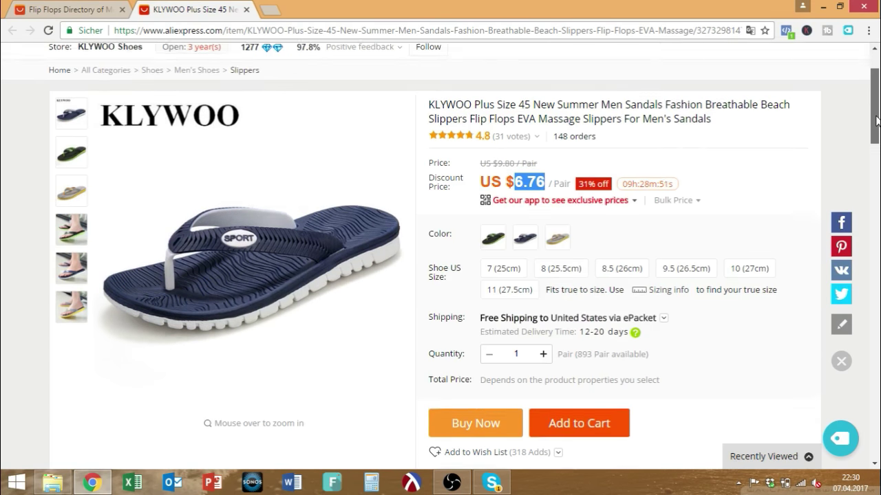
mouse_move(877, 131)
mouse_down()
mouse_move(877, 113)
mouse_move(878, 125)
mouse_up()
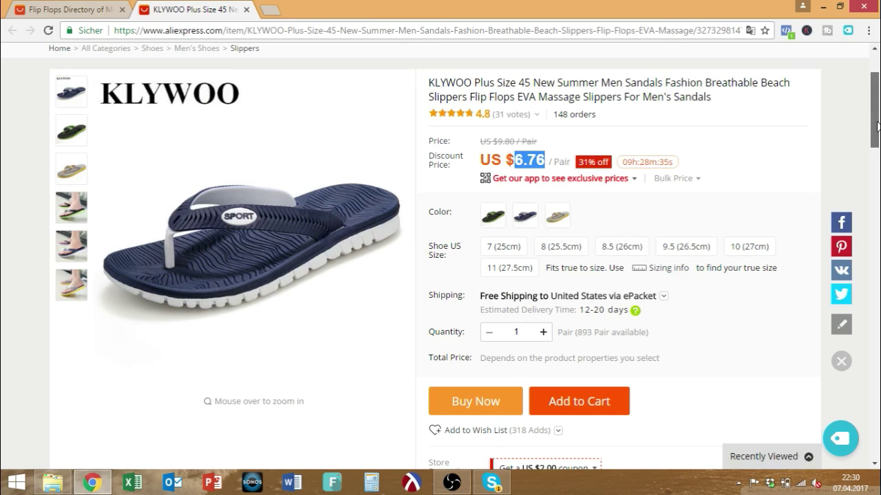
Review the KLYWOO item specifics and size table, then show the grey and yellow pair as main image.
drag(877, 126, 877, 103)
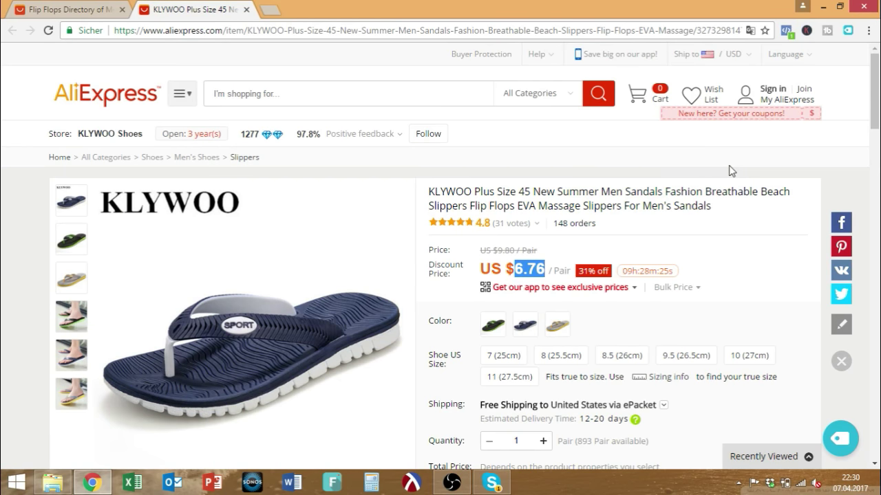
scroll(591, 199, down, 1)
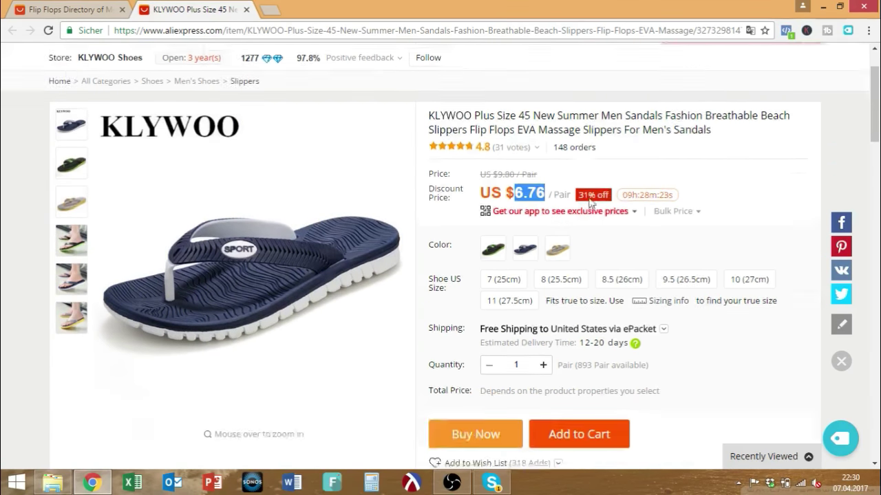
scroll(591, 199, down, 8)
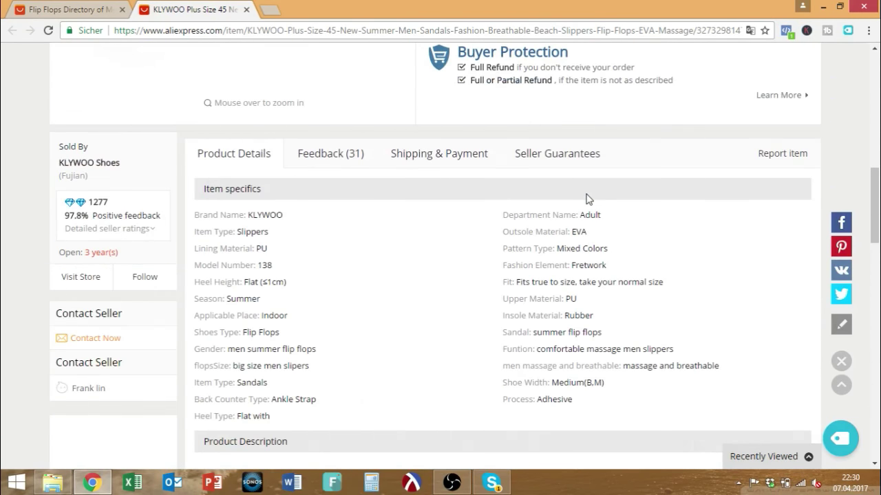
scroll(588, 199, down, 3)
scroll(588, 198, down, 1)
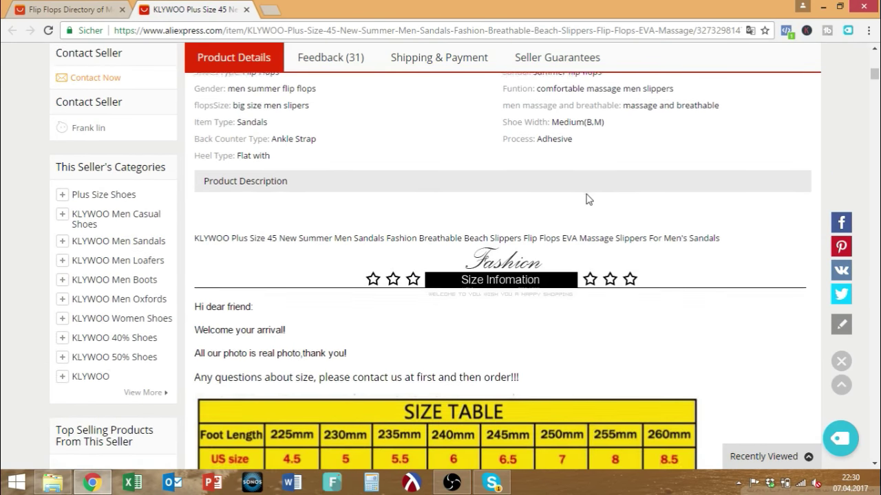
scroll(588, 199, down, 3)
scroll(588, 199, up, 7)
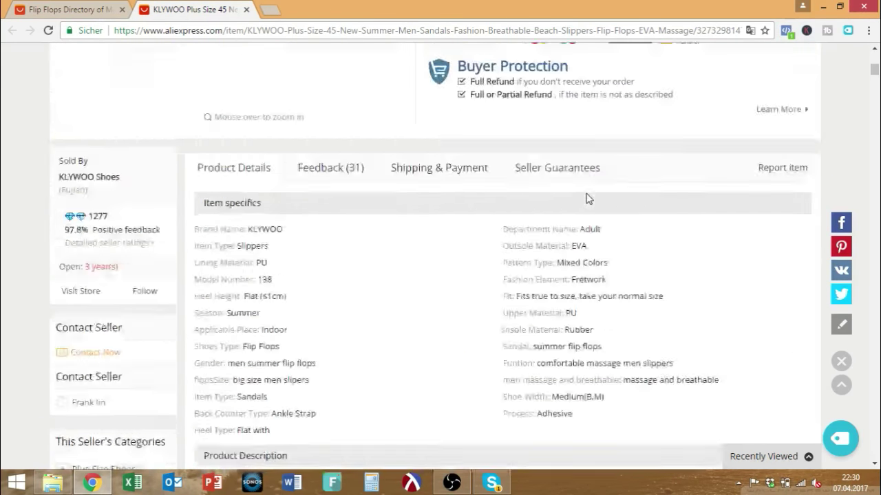
scroll(588, 198, up, 9)
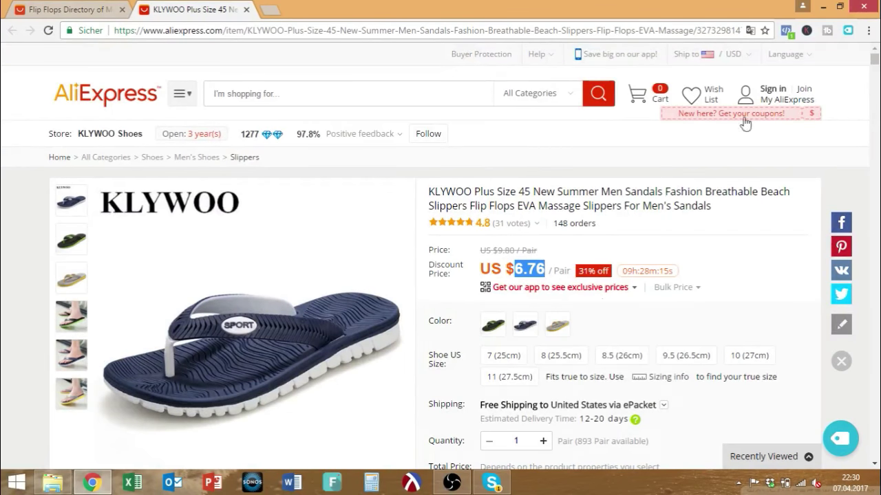
mouse_move(470, 227)
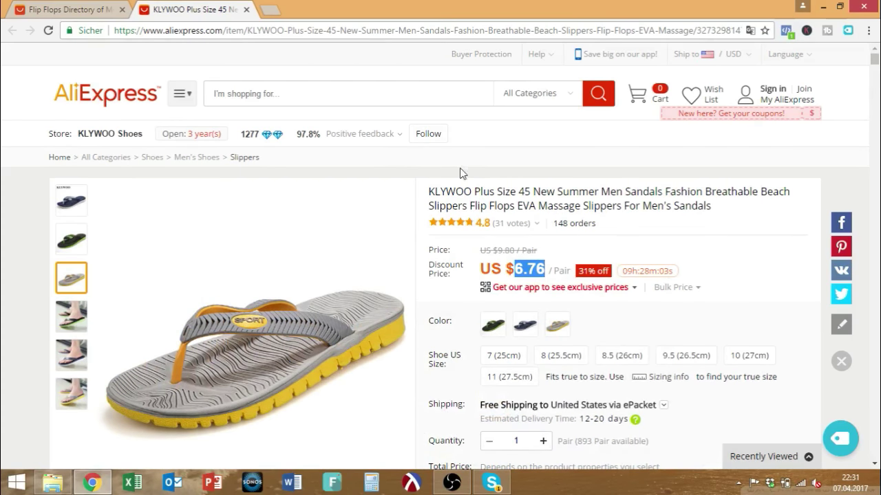
Highlight the full two-line KLYWOO flip-flop product title.
drag(430, 190, 730, 205)
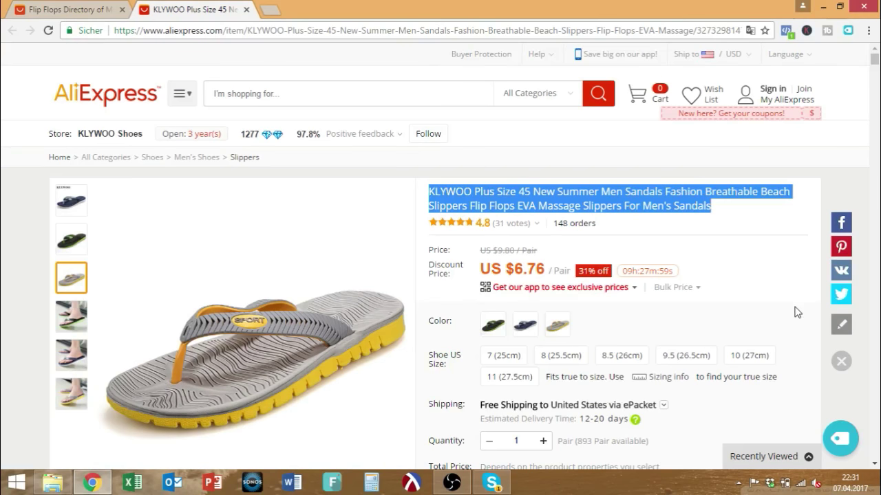
scroll(796, 310, down, 1)
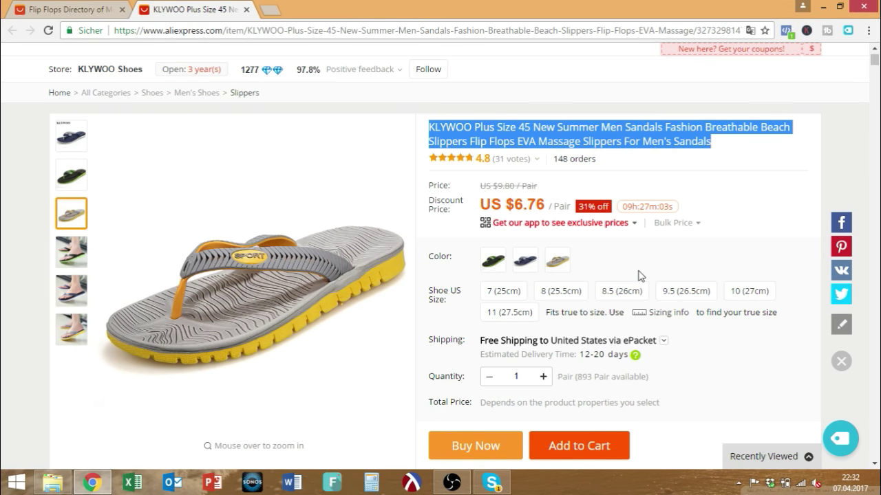
scroll(640, 275, up, 1)
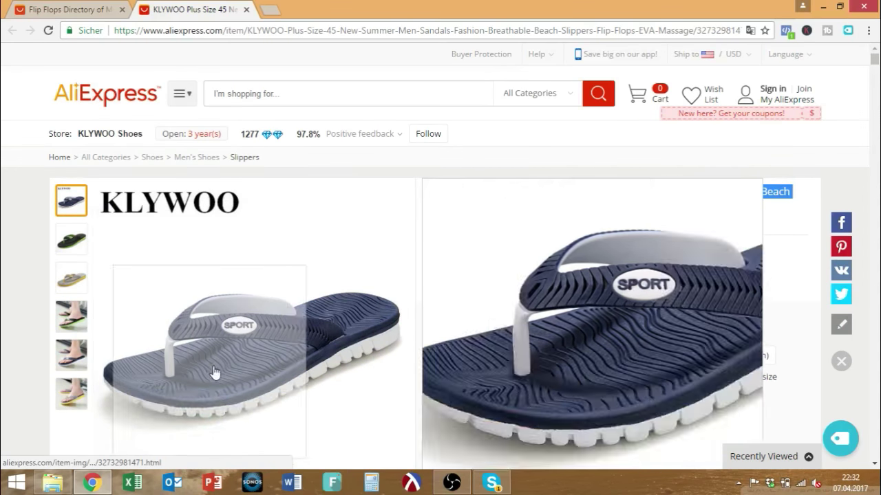
mouse_move(463, 231)
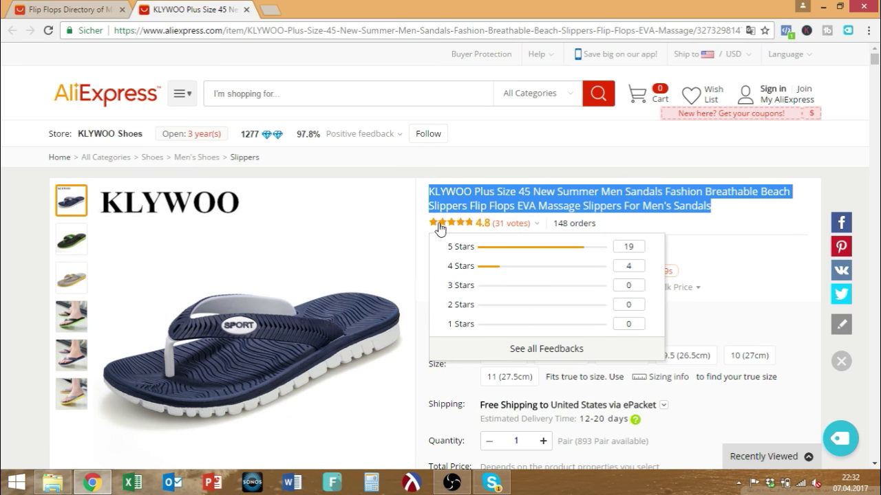
drag(428, 224, 545, 234)
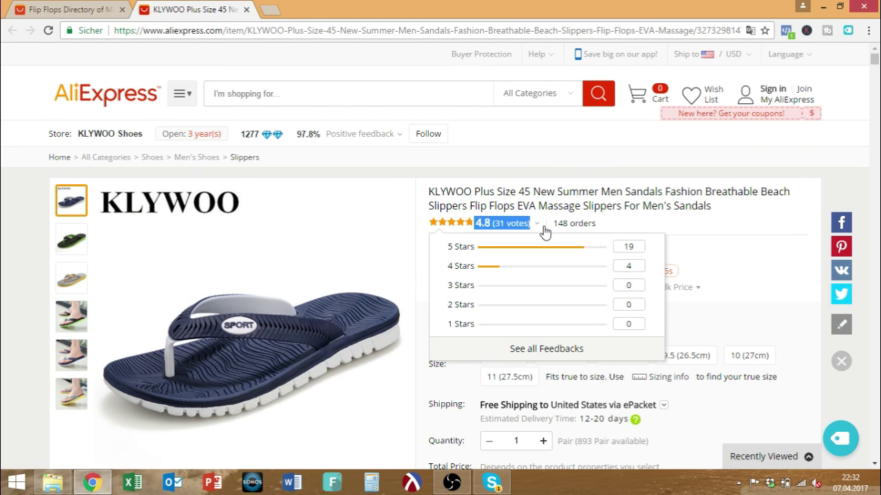
click(766, 234)
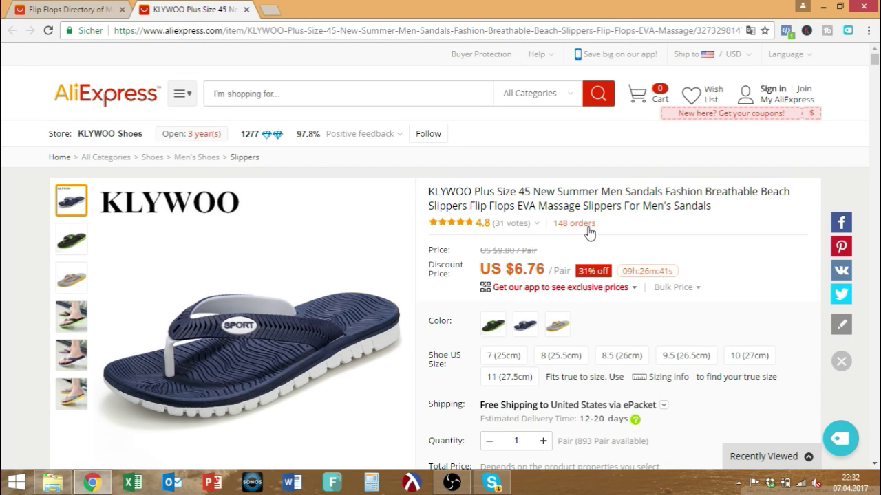
mouse_move(515, 228)
mouse_move(281, 136)
scroll(719, 288, down, 3)
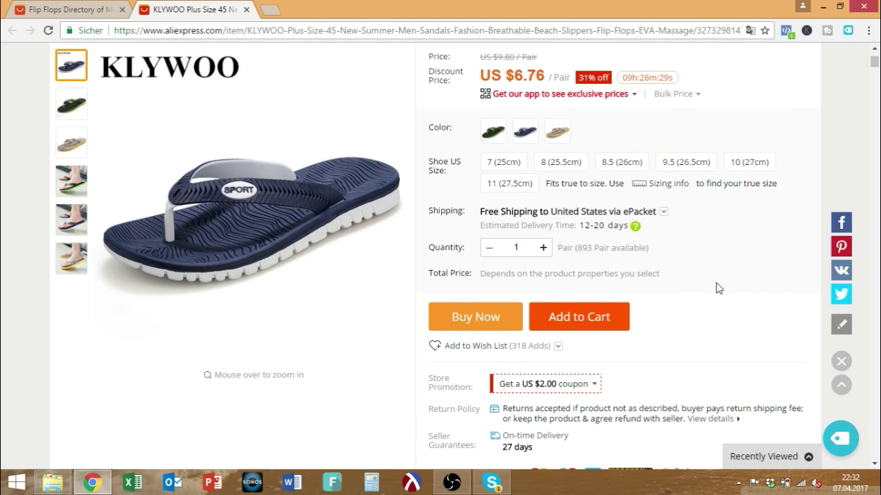
scroll(715, 288, down, 3)
scroll(716, 288, down, 3)
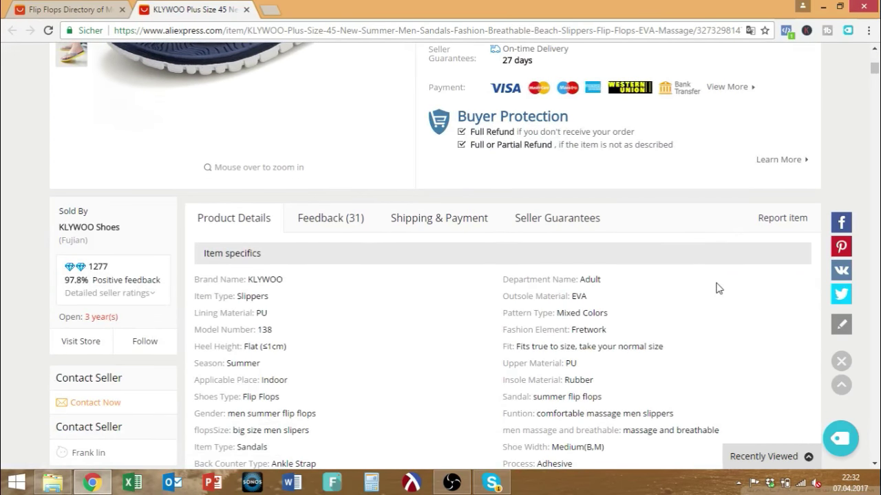
scroll(715, 289, down, 3)
scroll(716, 288, down, 3)
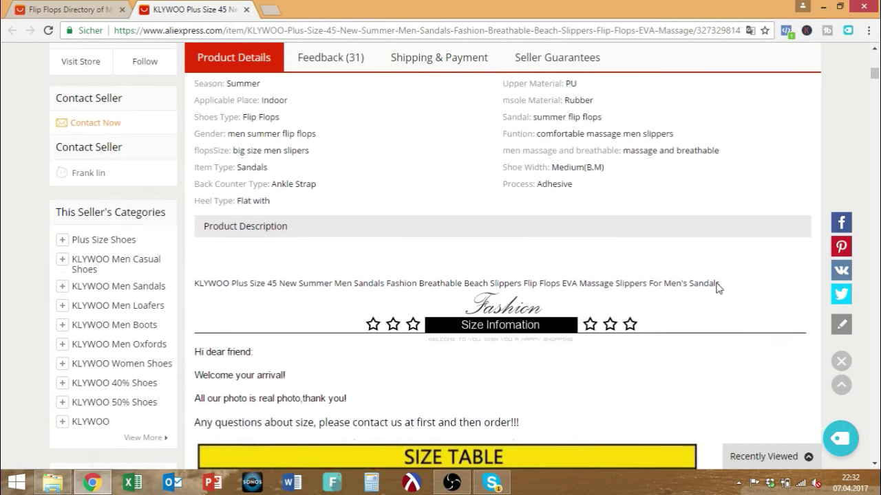
scroll(715, 289, down, 1)
scroll(715, 288, up, 10)
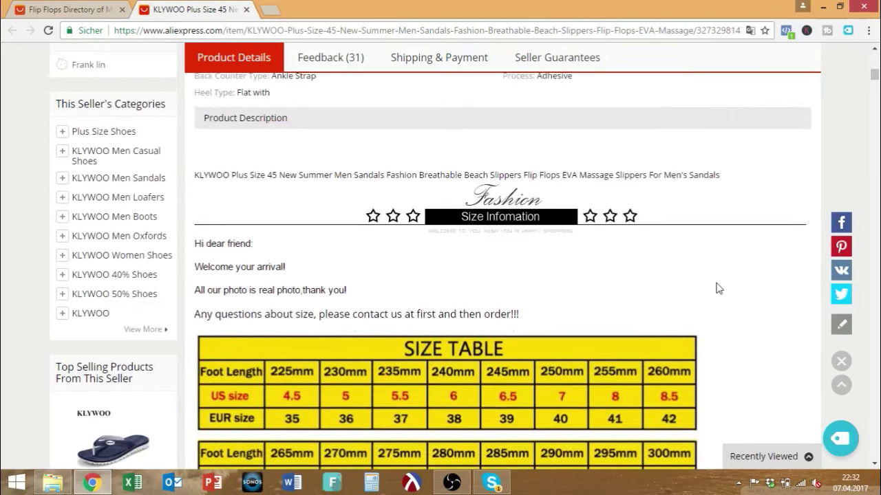
scroll(716, 289, up, 4)
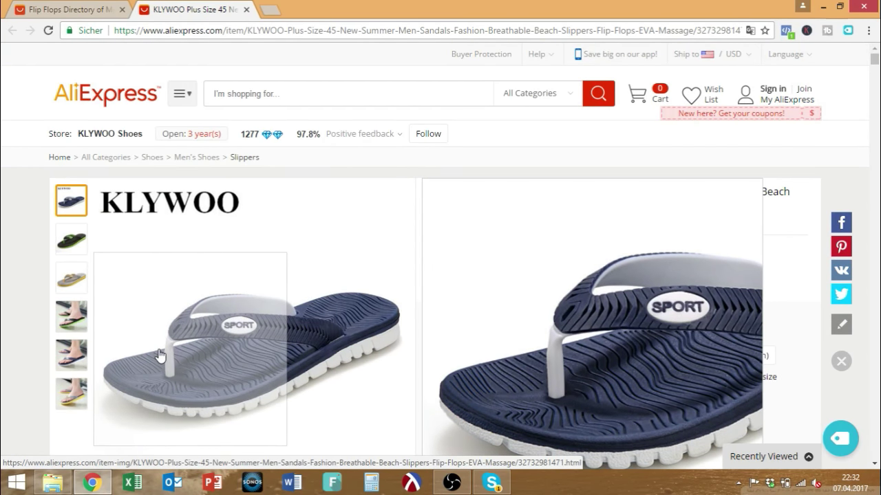
Return to the AliExpress homepage and browse categories like Toys, Kids & Baby and Women's Clothing.
click(124, 103)
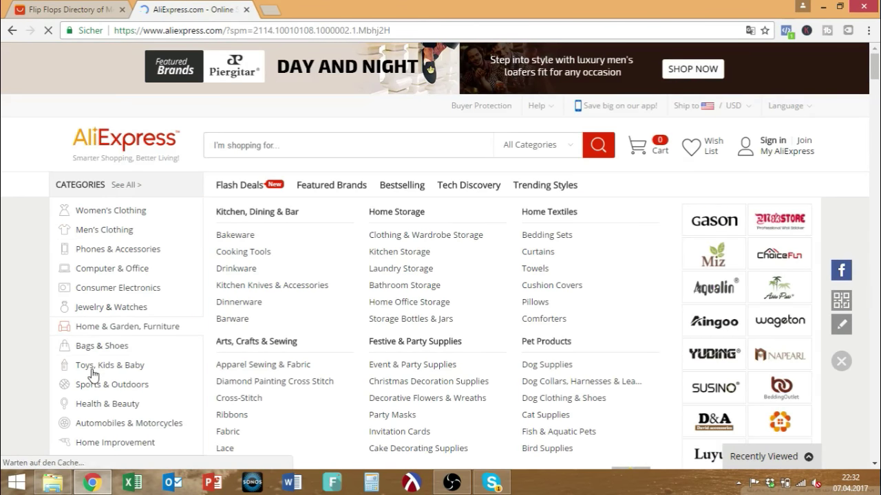
mouse_move(92, 363)
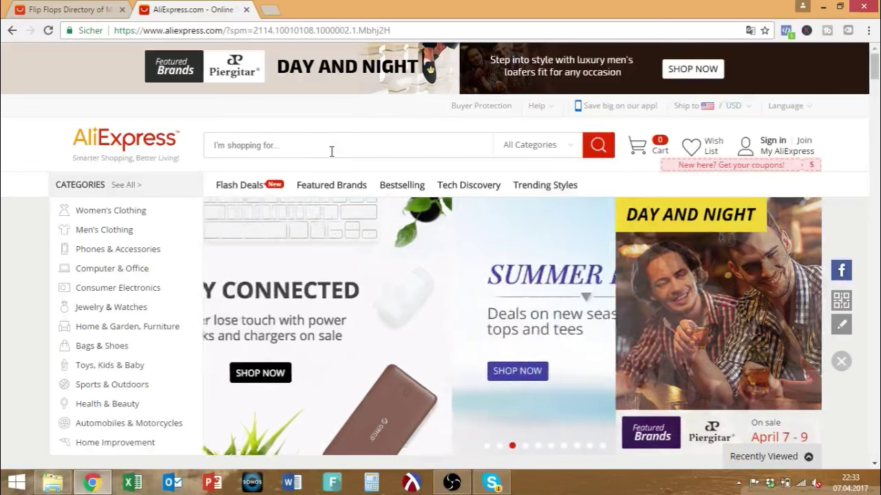
mouse_move(155, 219)
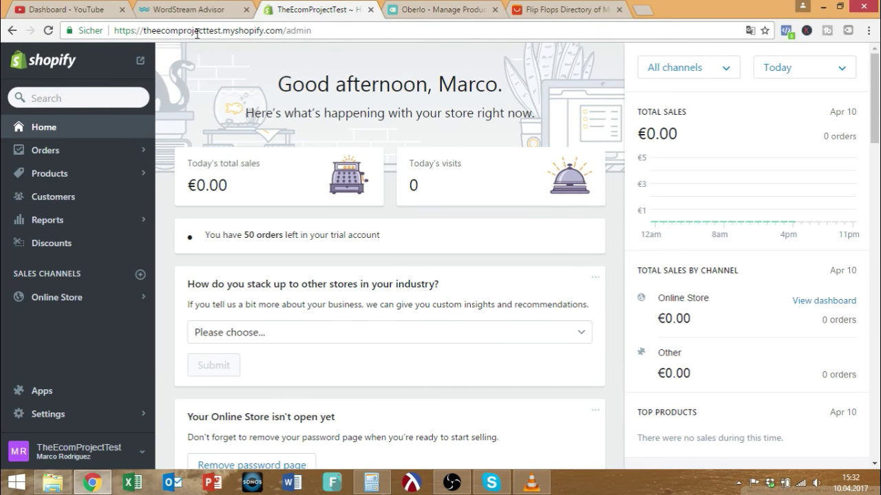
Go to Online Store > Themes in the Shopify admin to view the installed Venture theme.
drag(316, 30, 117, 31)
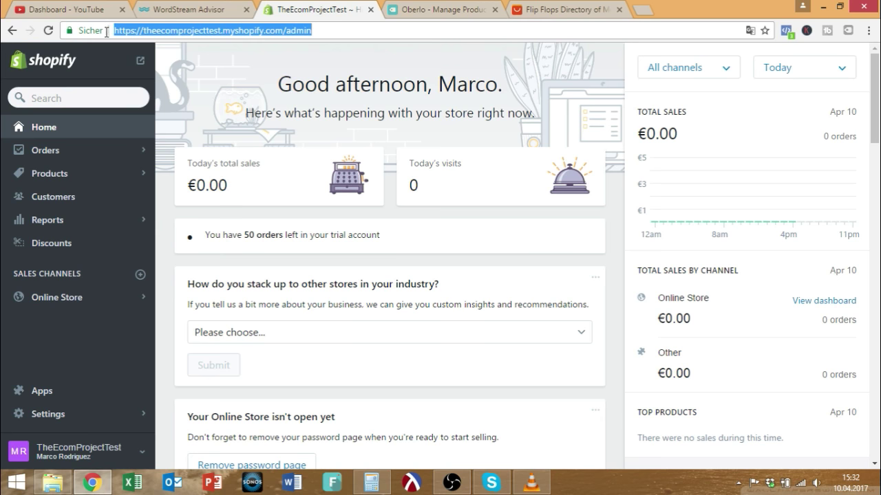
click(444, 273)
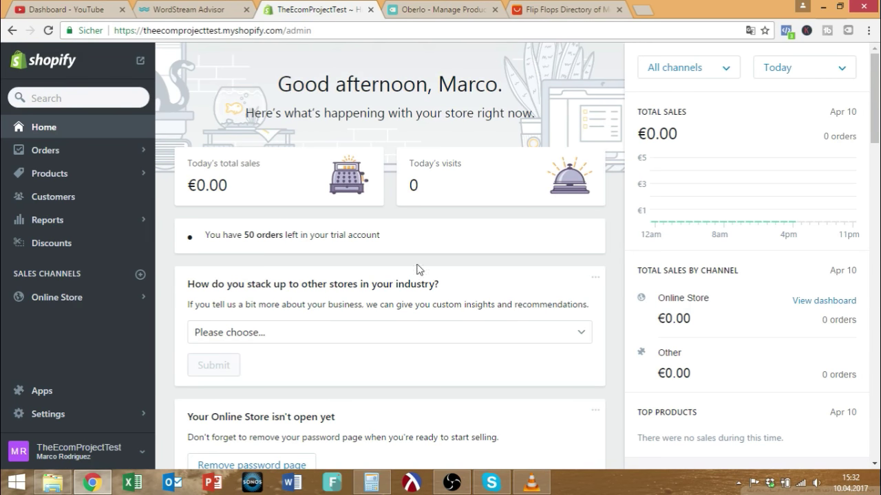
click(88, 301)
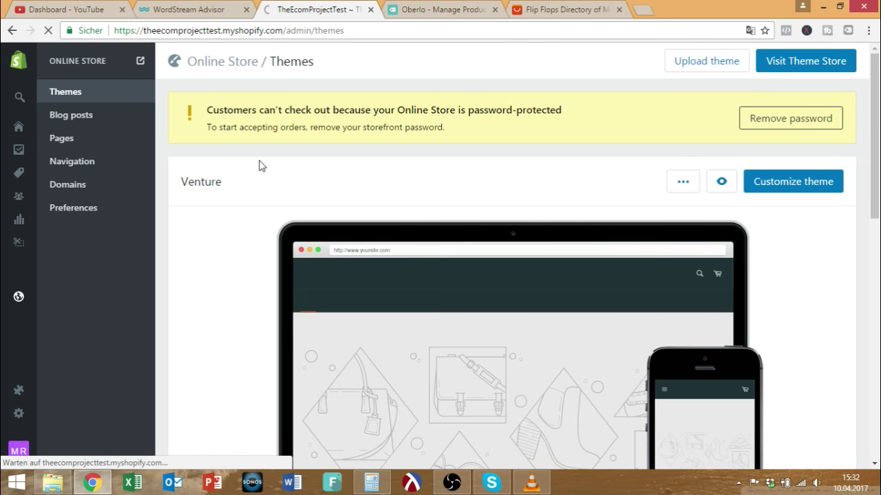
scroll(406, 222, down, 1)
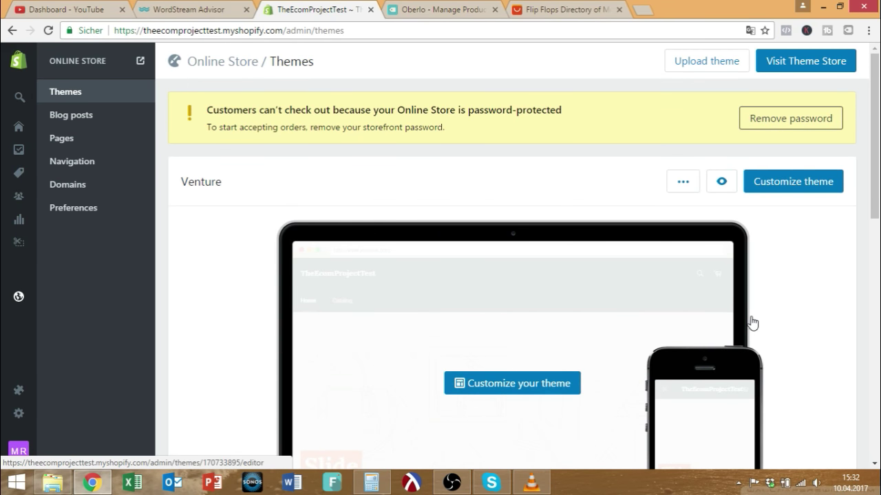
scroll(750, 306, down, 2)
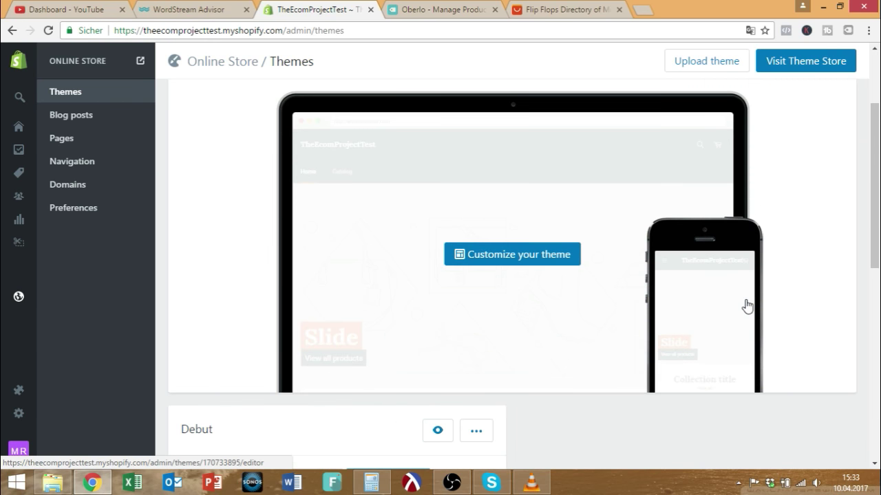
scroll(747, 305, up, 2)
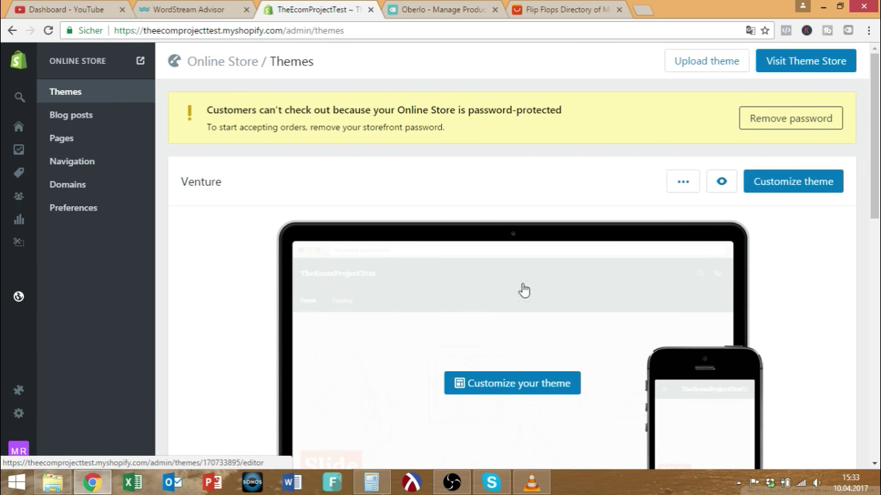
Open themes.shopify.com in a new tab and scroll through the Theme Store landing page.
click(788, 65)
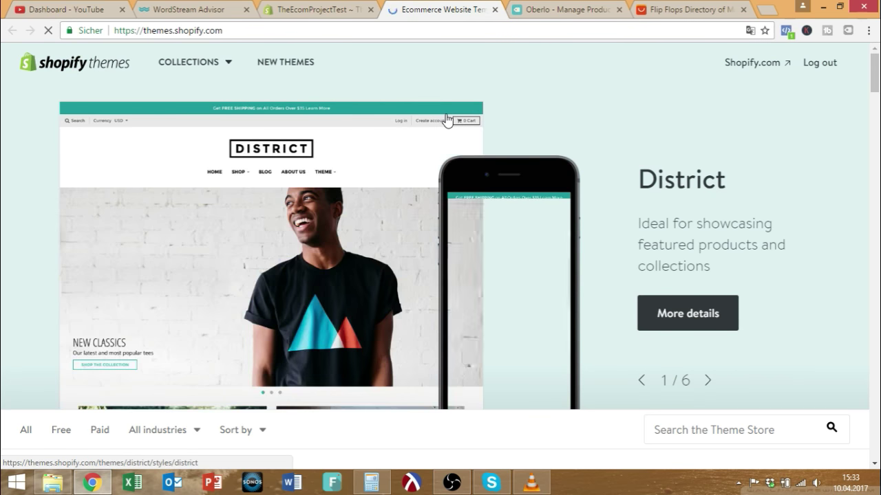
scroll(446, 120, down, 2)
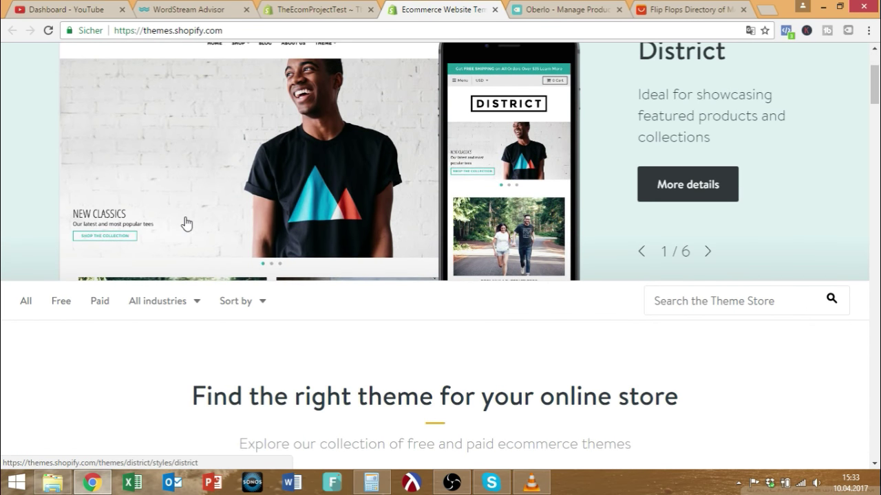
scroll(183, 223, down, 2)
scroll(183, 222, down, 2)
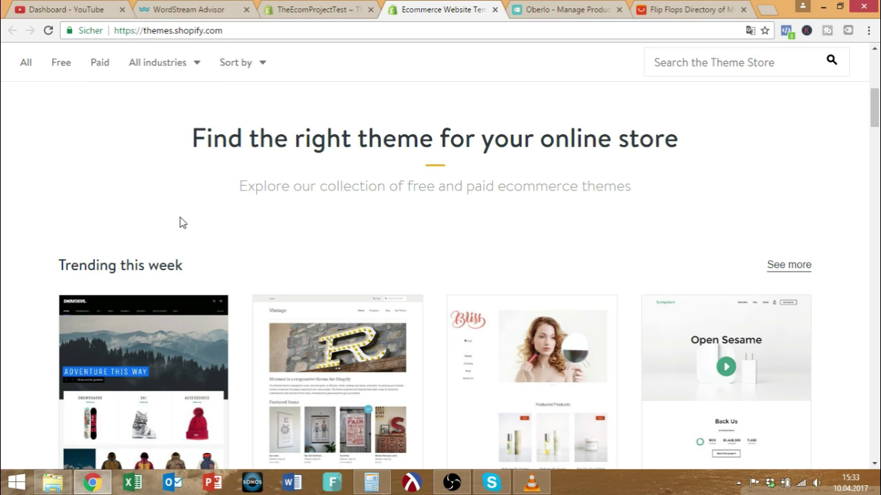
scroll(114, 192, up, 3)
Filter the Theme Store to free themes and browse the first rows of the grid.
click(63, 237)
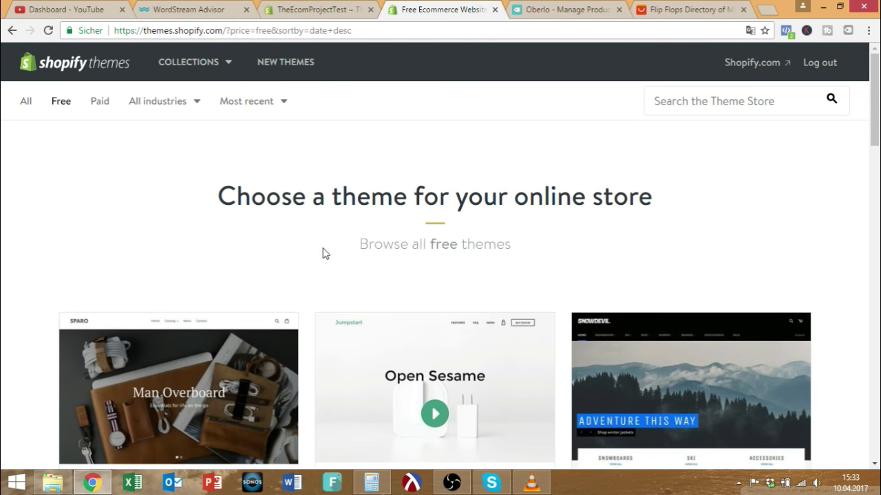
scroll(538, 251, down, 2)
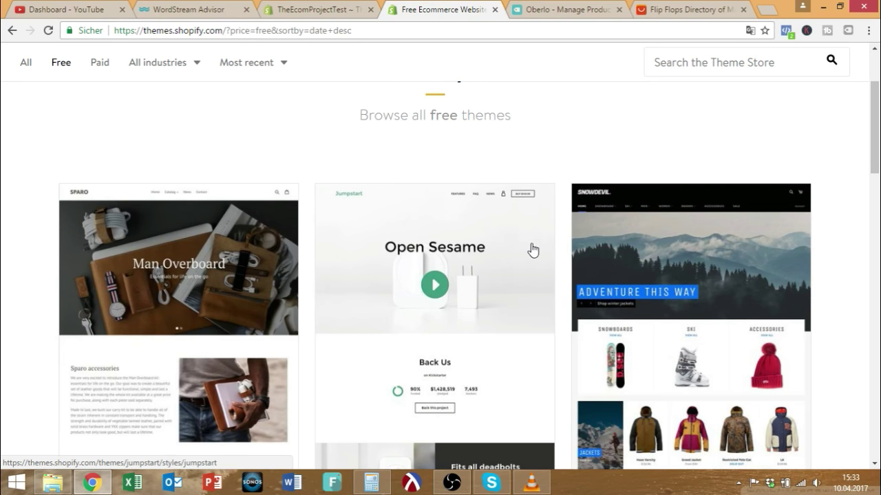
scroll(756, 146, down, 13)
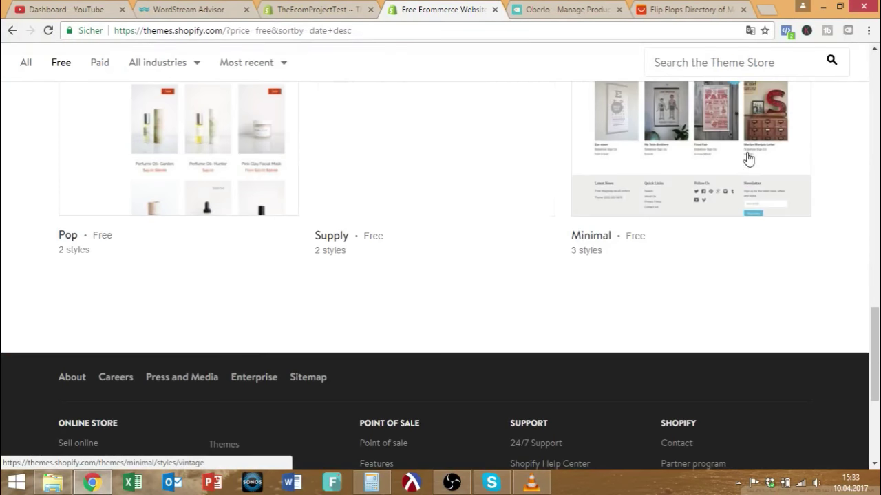
drag(605, 256, 567, 249)
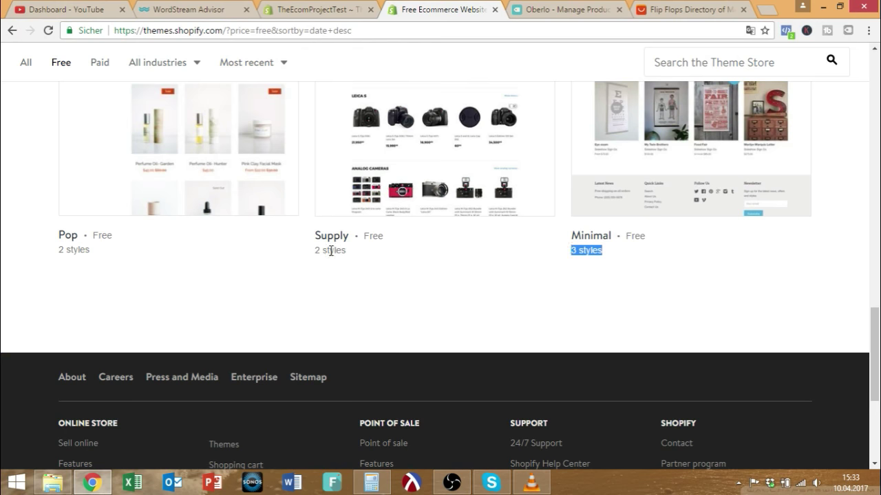
drag(331, 251, 303, 253)
drag(110, 261, 64, 251)
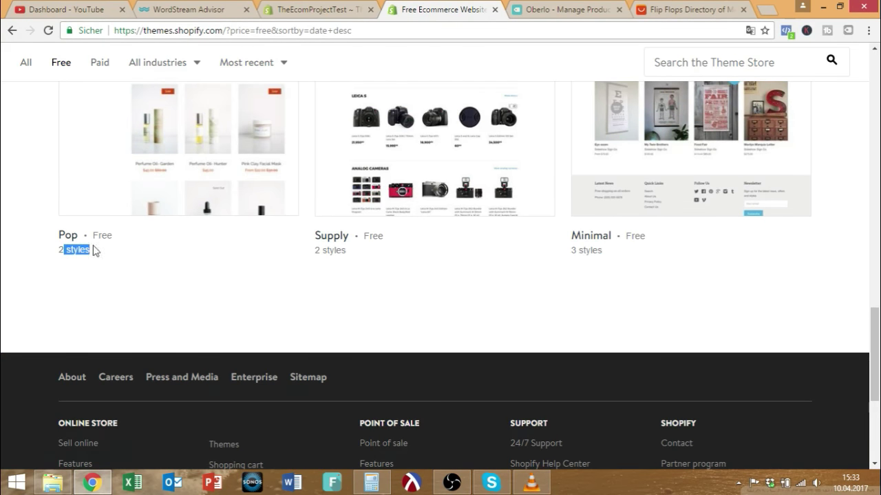
scroll(130, 250, up, 15)
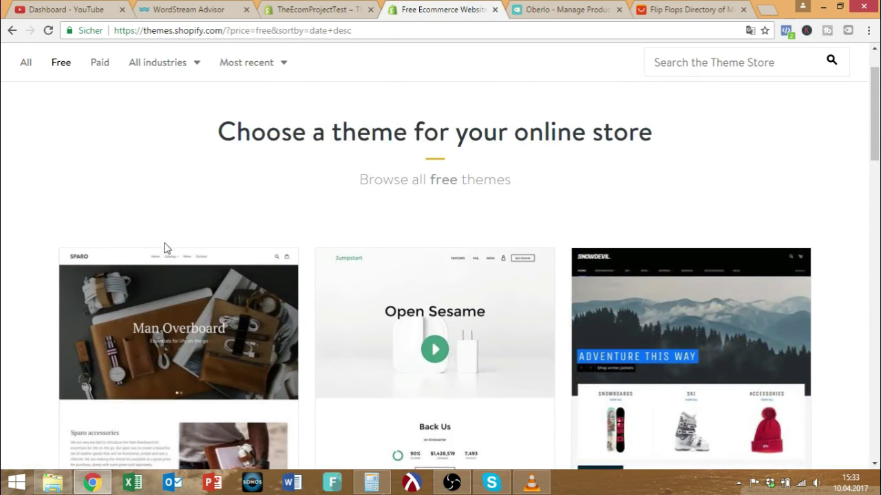
scroll(165, 247, down, 7)
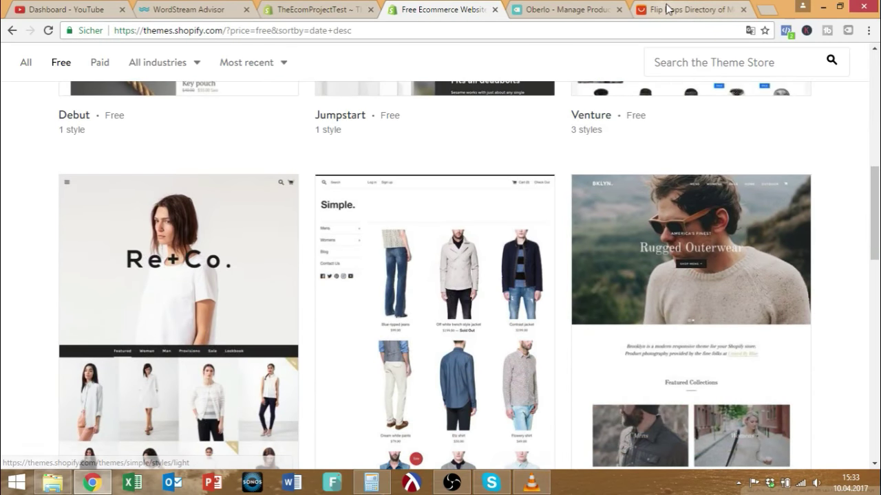
Glance back at the AliExpress flip flops listing.
click(667, 8)
scroll(468, 207, down, 3)
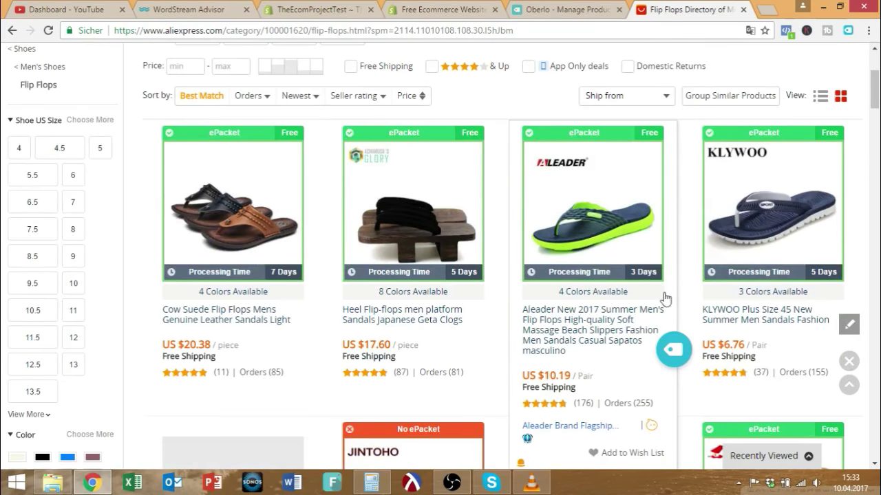
scroll(665, 299, down, 5)
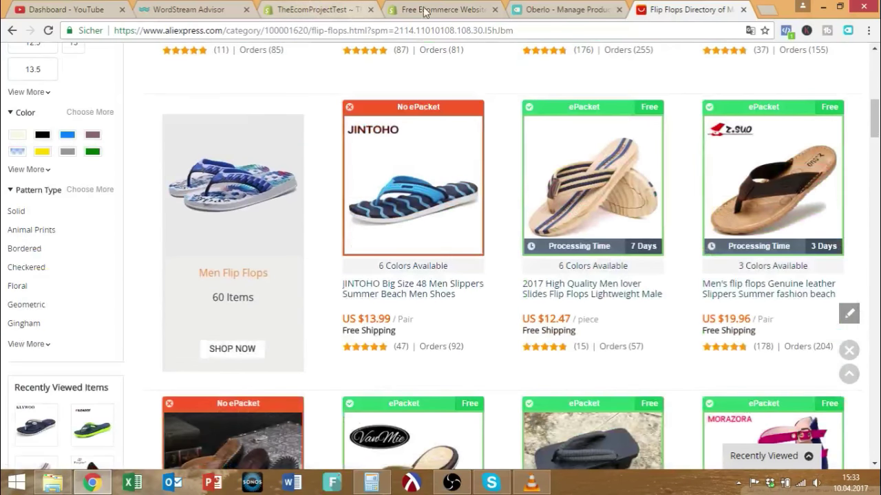
Compare free themes like Debut, Jumpstart, Venture, Boundless, Simple and Brooklyn.
click(446, 9)
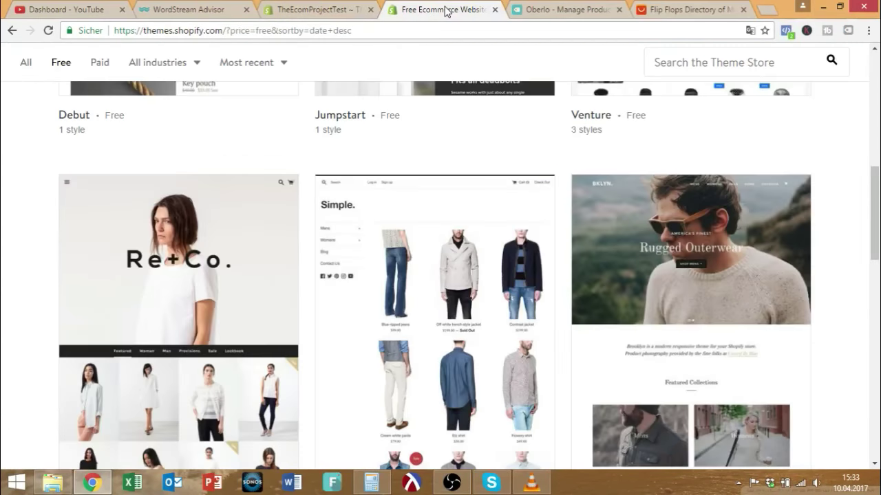
scroll(713, 237, up, 3)
scroll(712, 234, down, 3)
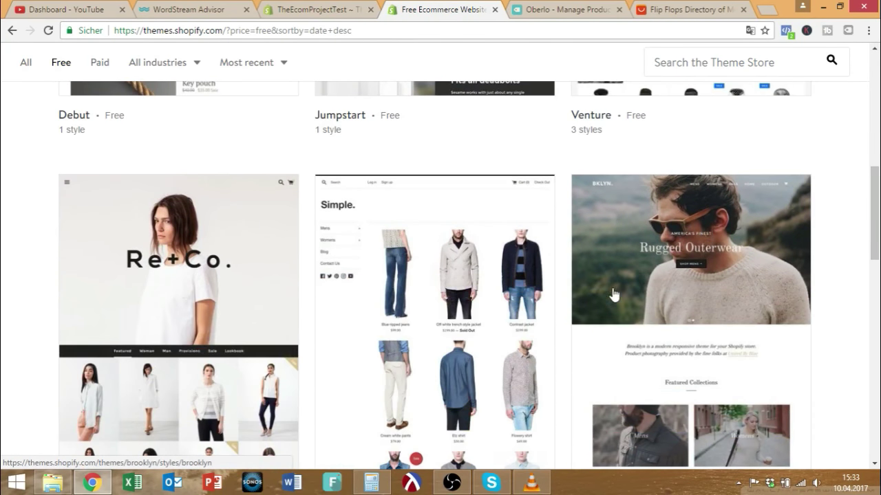
scroll(657, 310, down, 2)
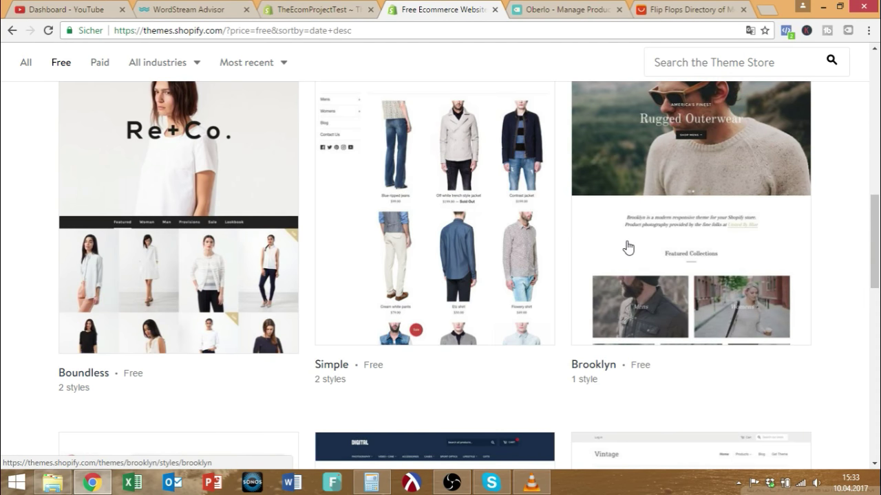
scroll(671, 272, up, 1)
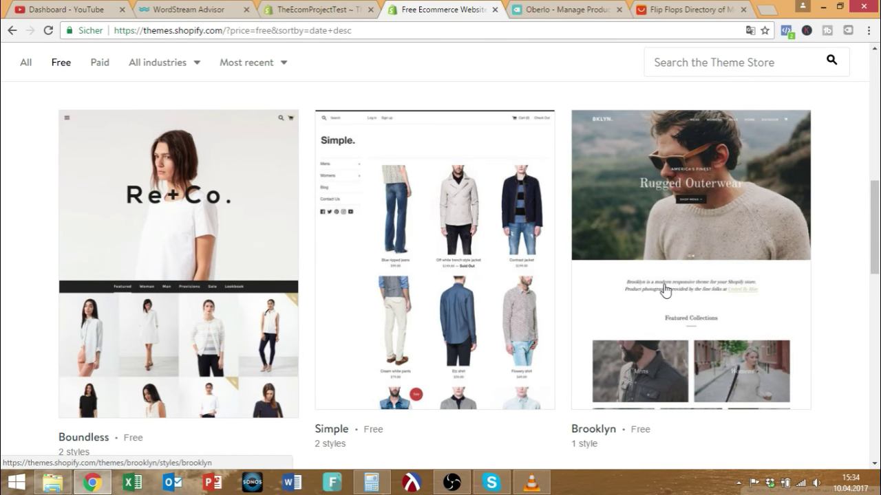
scroll(665, 290, down, 1)
scroll(653, 322, up, 2)
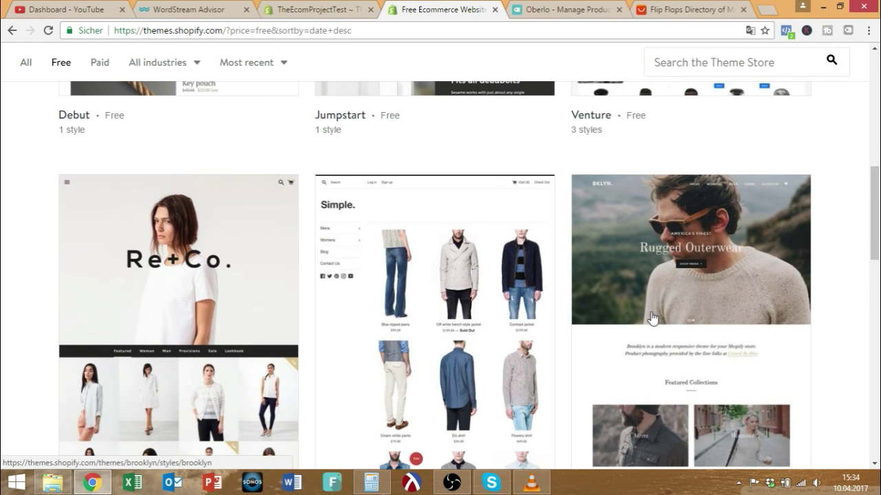
scroll(654, 315, down, 1)
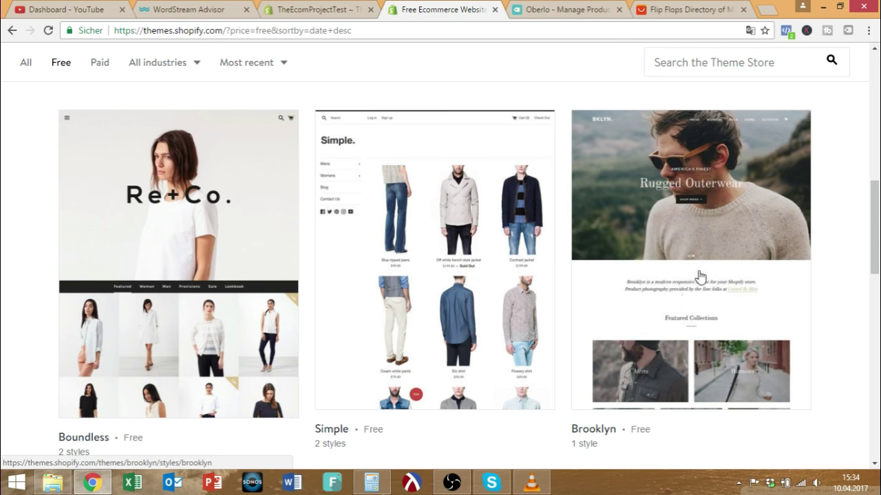
scroll(679, 282, up, 4)
scroll(675, 272, up, 3)
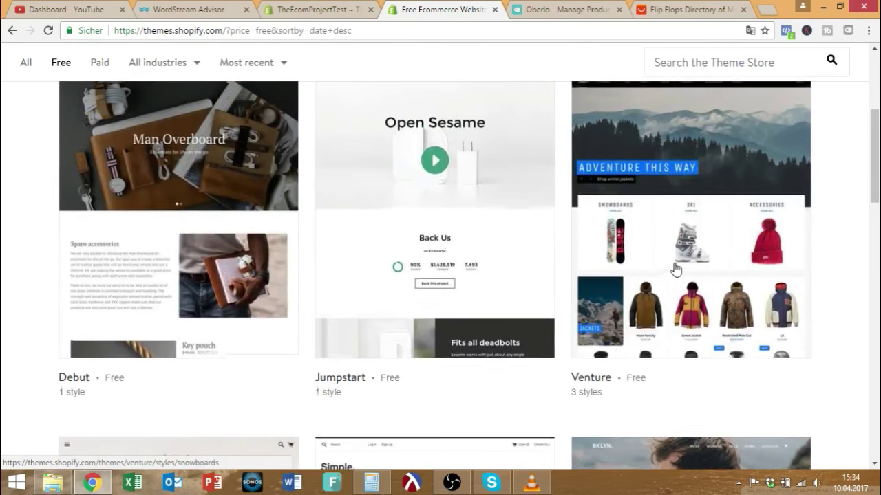
scroll(527, 301, down, 2)
scroll(382, 324, down, 1)
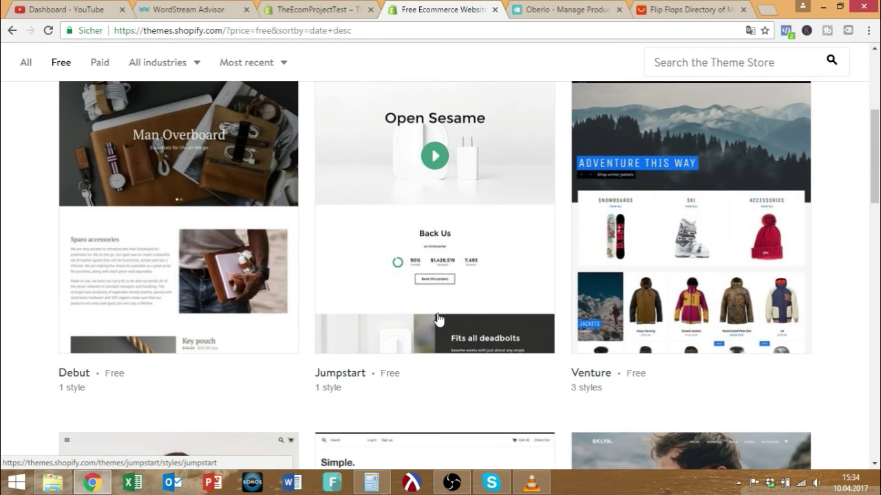
Open Venture's theme page and preview its Boxing, Snowboards and Outdoors styles, ending on Outdoors.
click(684, 221)
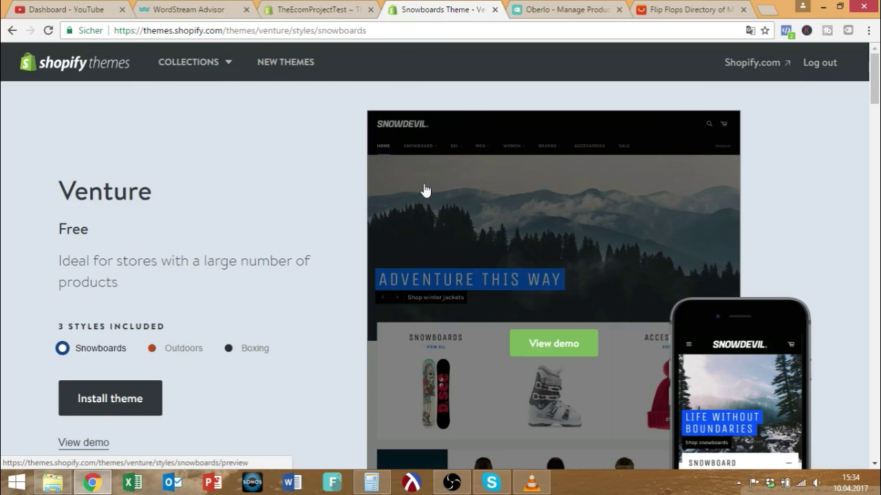
scroll(616, 207, down, 3)
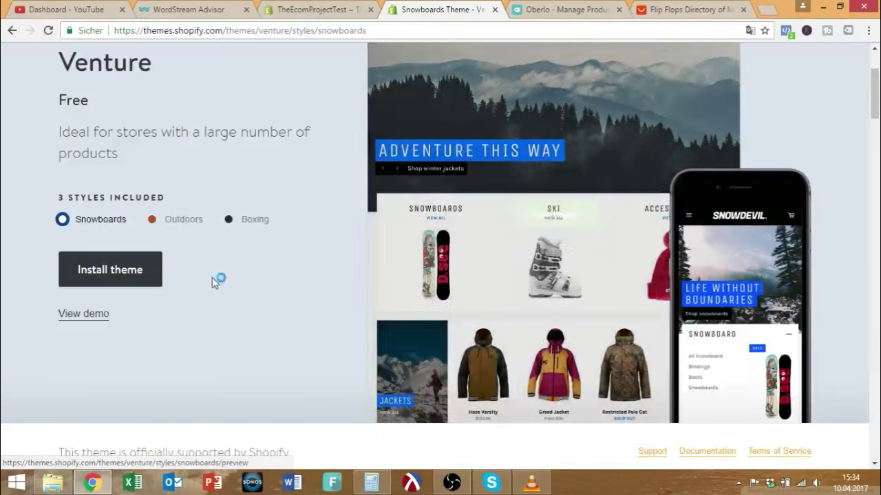
click(170, 227)
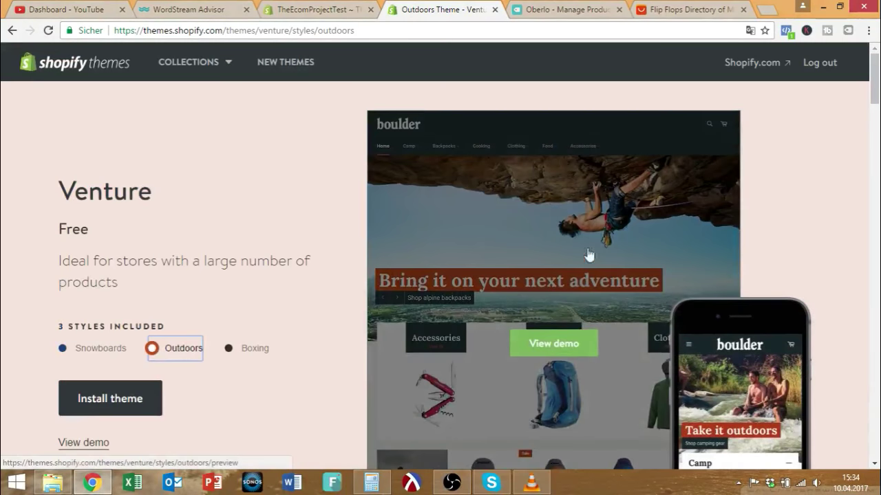
scroll(268, 212, down, 1)
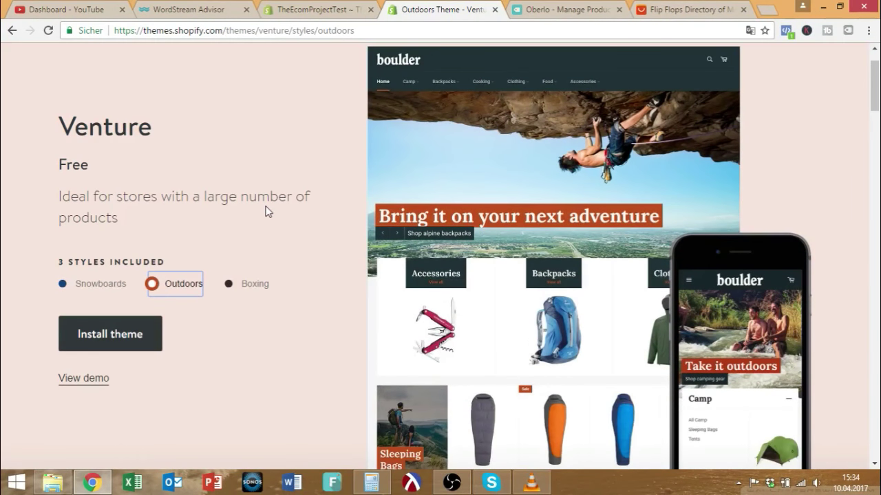
click(247, 283)
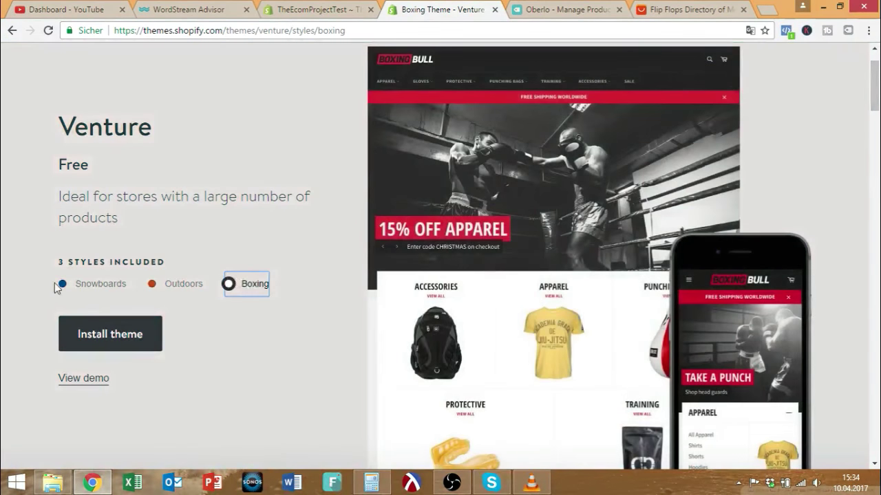
click(61, 285)
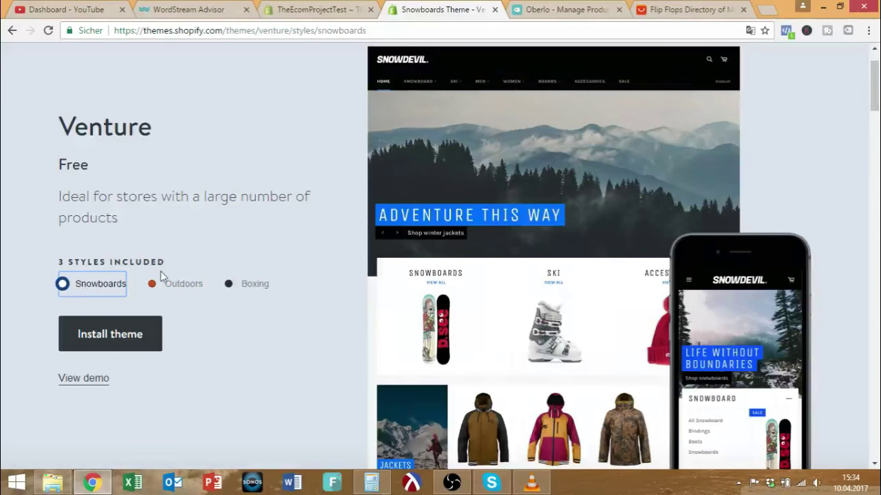
click(178, 283)
Return to the store admin's Themes page showing Venture as the current theme.
scroll(556, 193, down, 3)
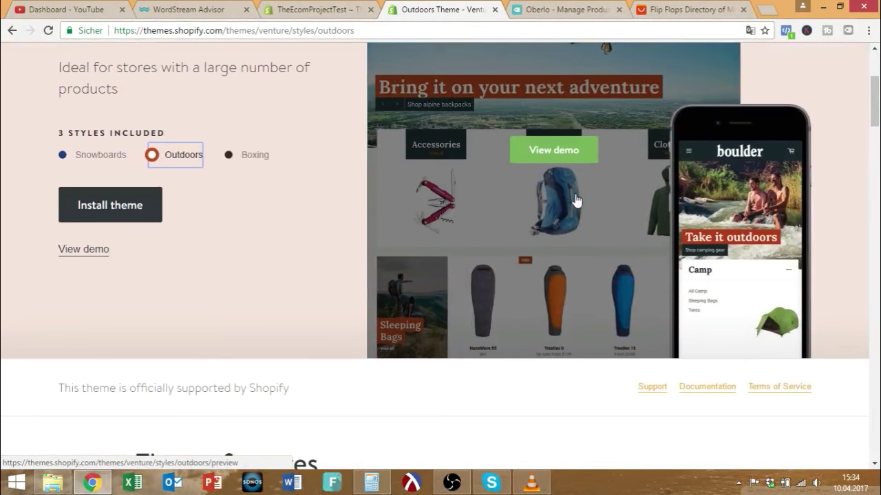
scroll(234, 220, up, 2)
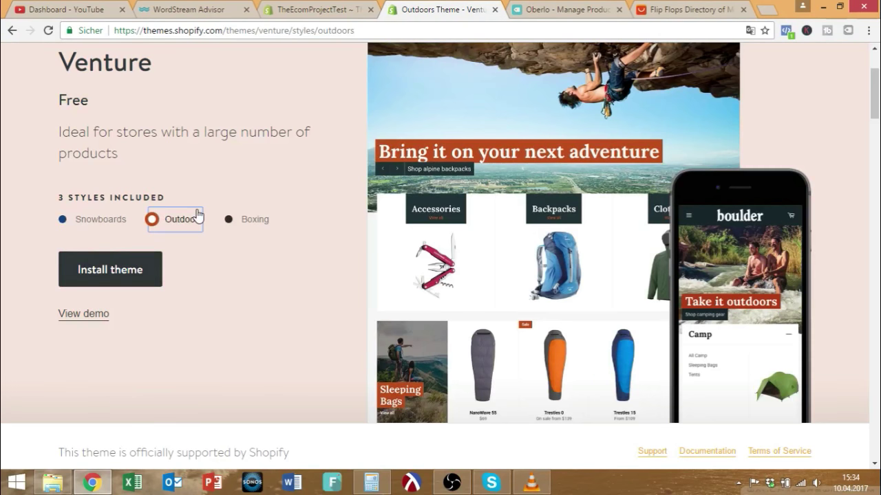
scroll(144, 321, down, 1)
scroll(285, 299, up, 3)
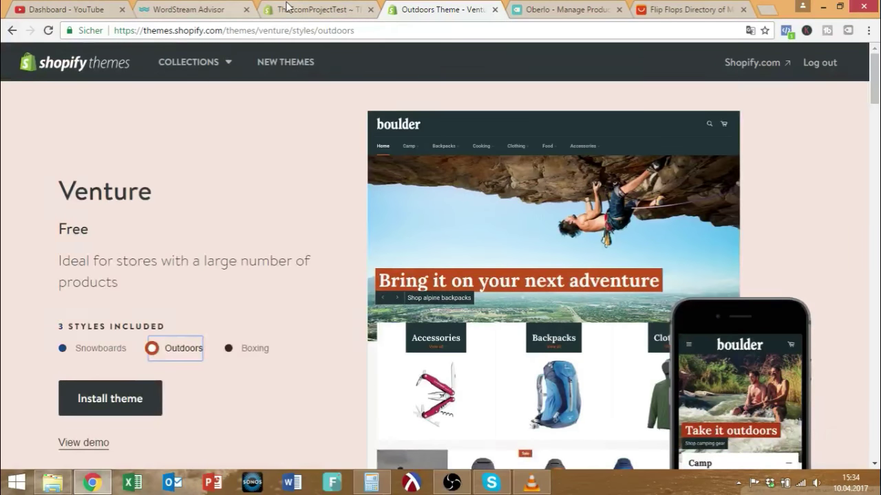
click(289, 9)
scroll(586, 244, down, 1)
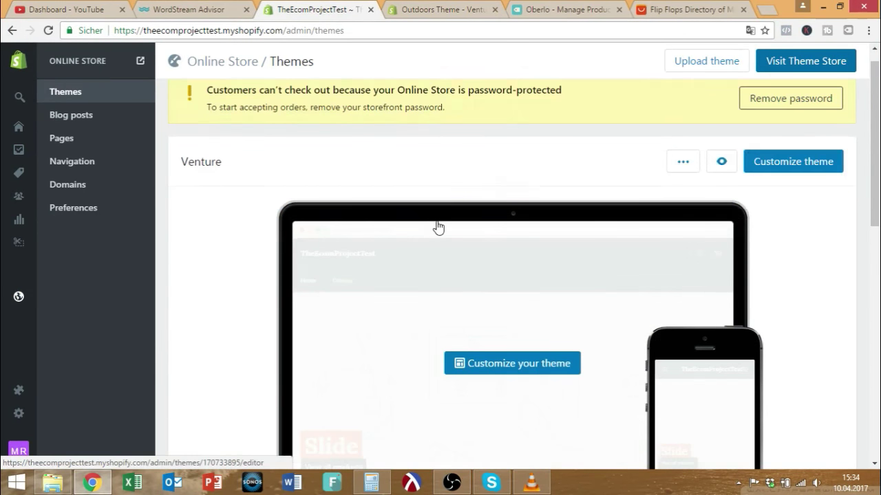
Open the Online Store Pages section, which has no pages yet.
scroll(437, 228, up, 1)
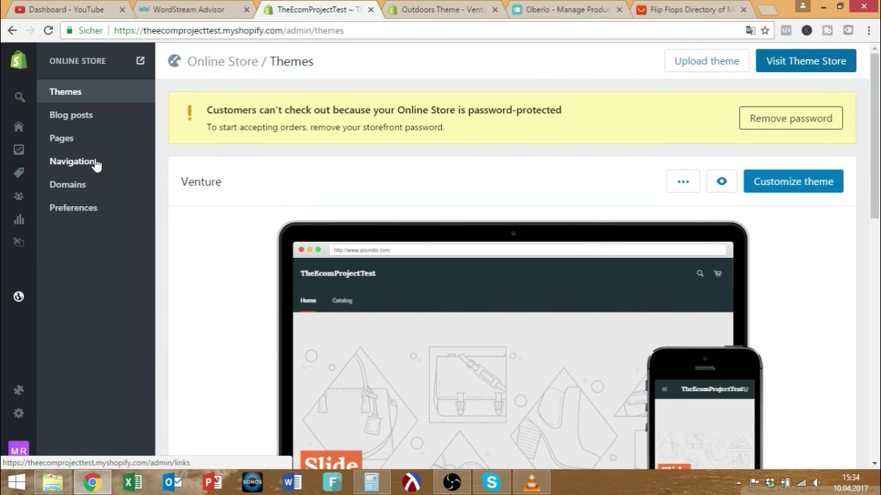
click(61, 141)
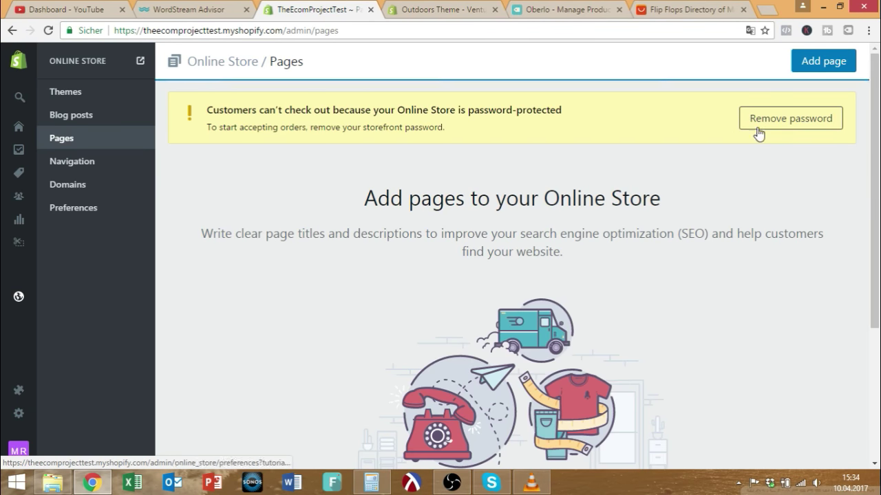
Create and save a visible 'Terms of Service' page, then go to Navigation.
click(836, 61)
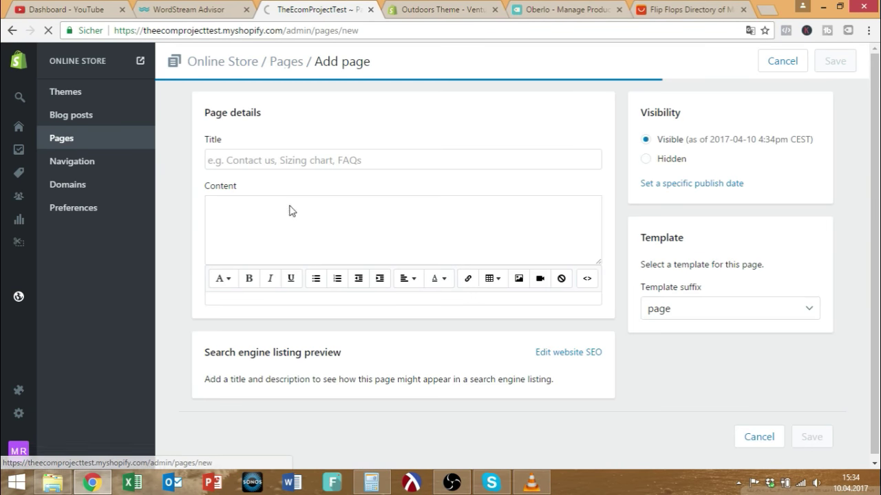
text(Terms of Service)
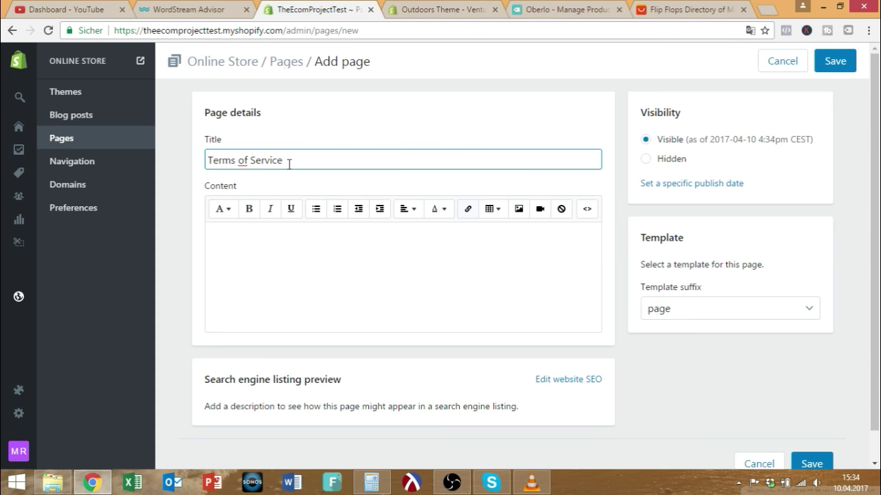
key(Tab)
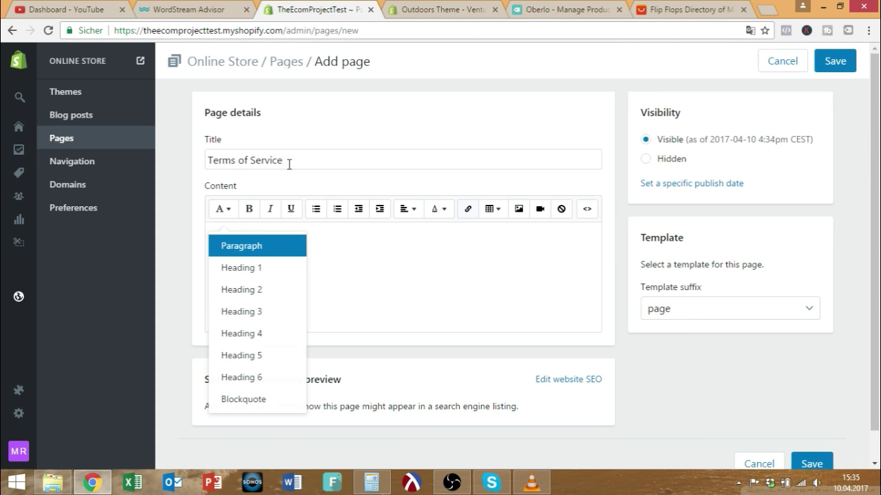
click(339, 235)
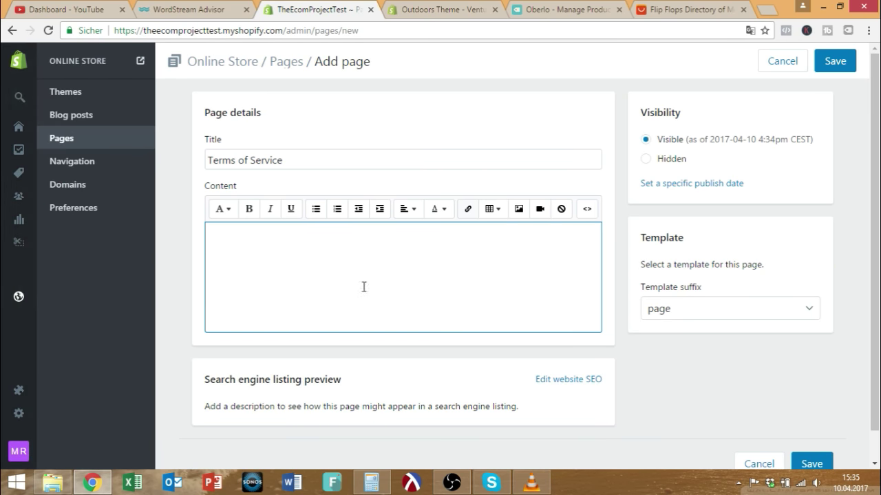
click(648, 141)
scroll(698, 351, down, 1)
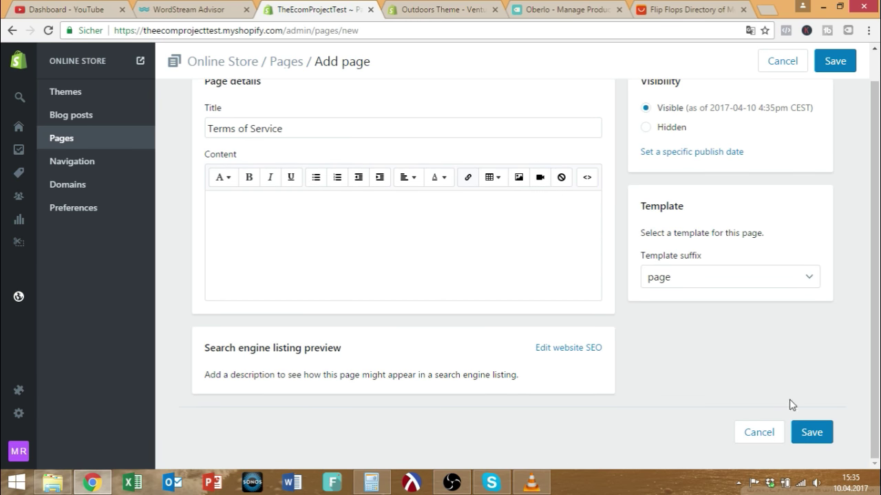
click(811, 432)
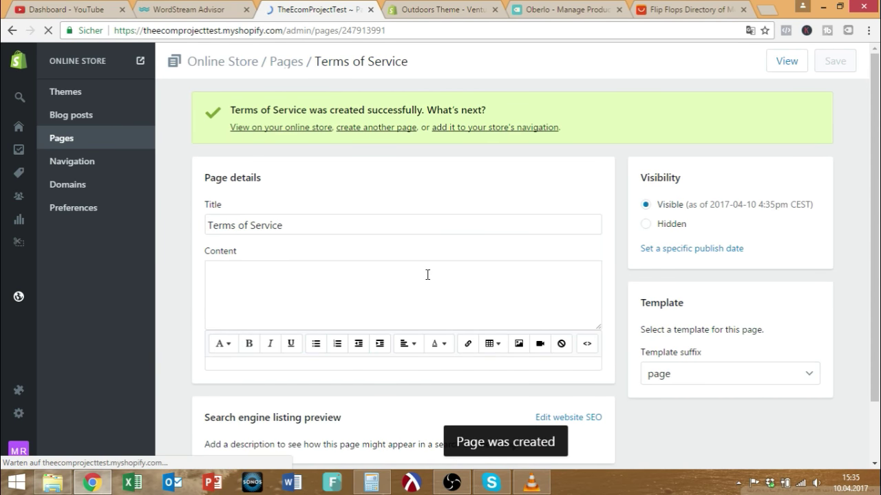
click(79, 166)
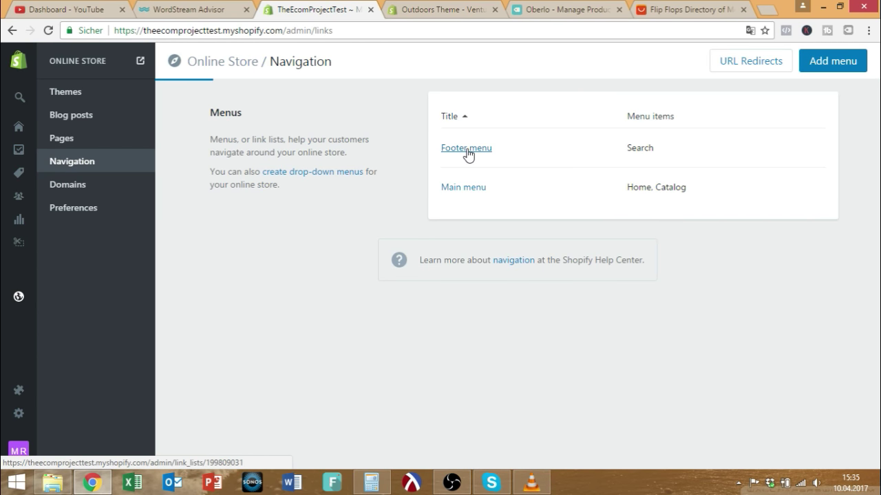
Add a 'Terms of Service' item linked to the Terms of Service page to the Footer menu and save.
click(468, 153)
click(282, 317)
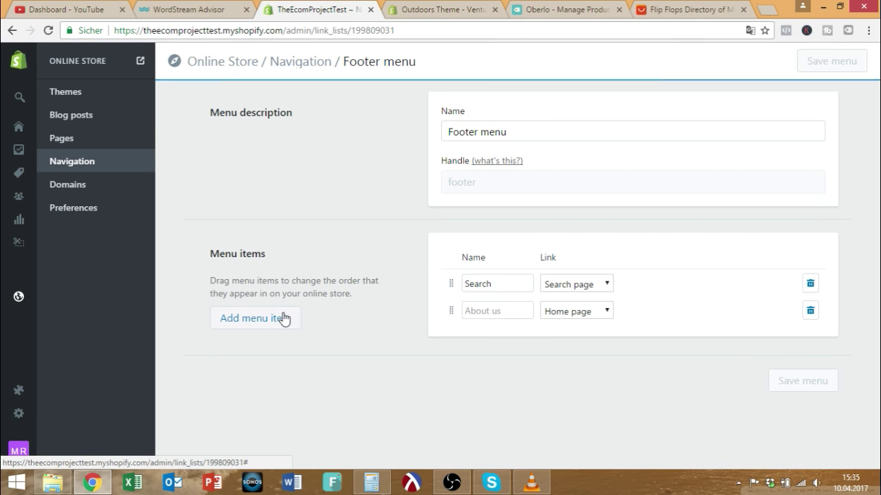
click(513, 311)
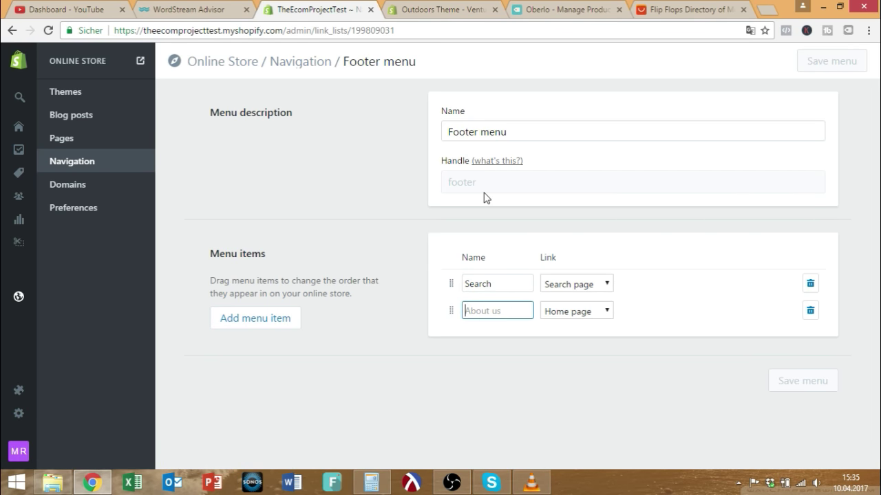
text(Terms of Service)
key(Tab)
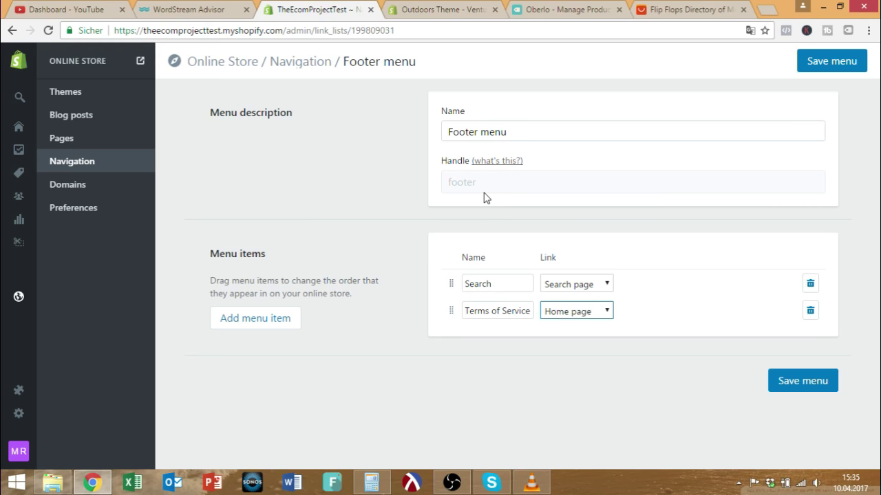
click(575, 311)
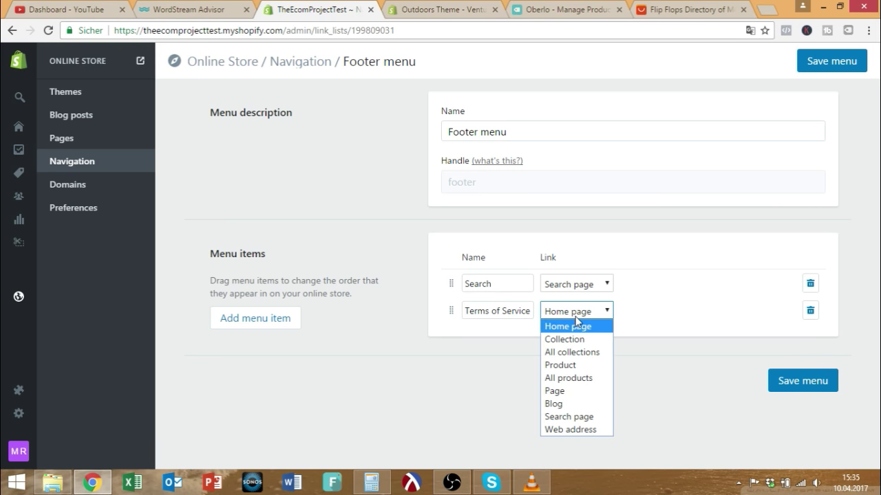
click(578, 391)
click(675, 320)
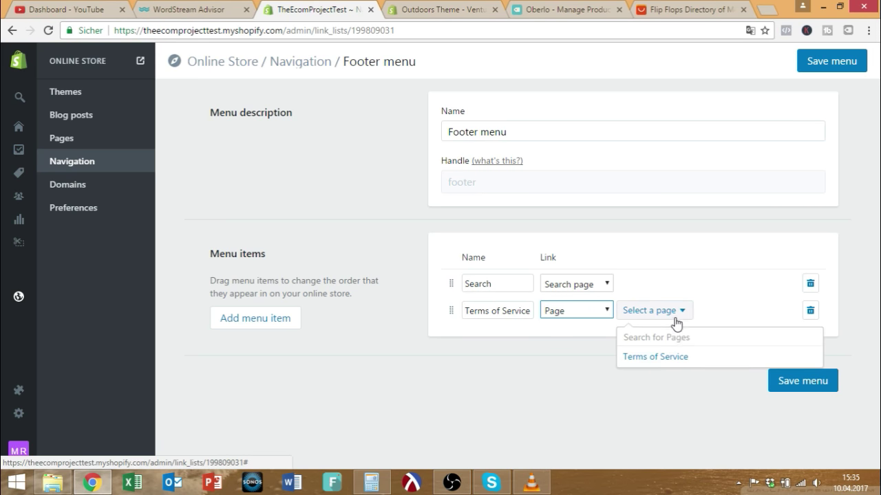
click(674, 362)
click(784, 380)
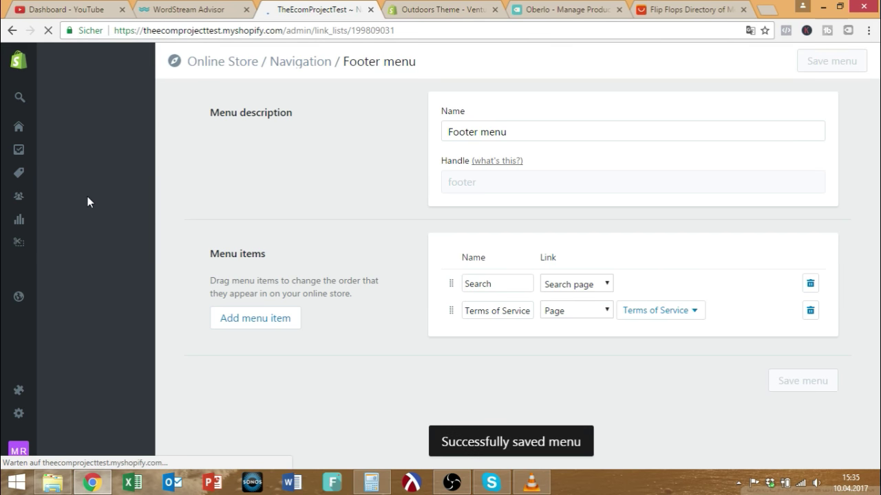
click(115, 170)
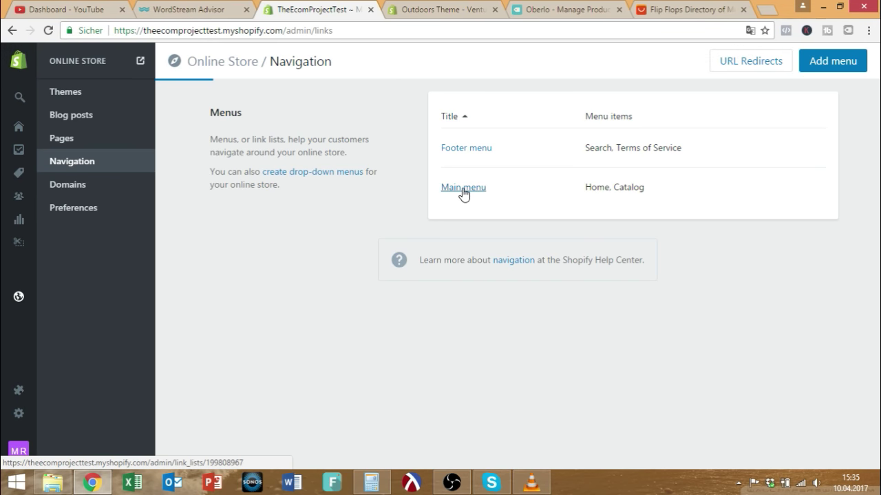
In the Main menu, rename the Catalog item to 'Products' and add a blank third item.
click(462, 189)
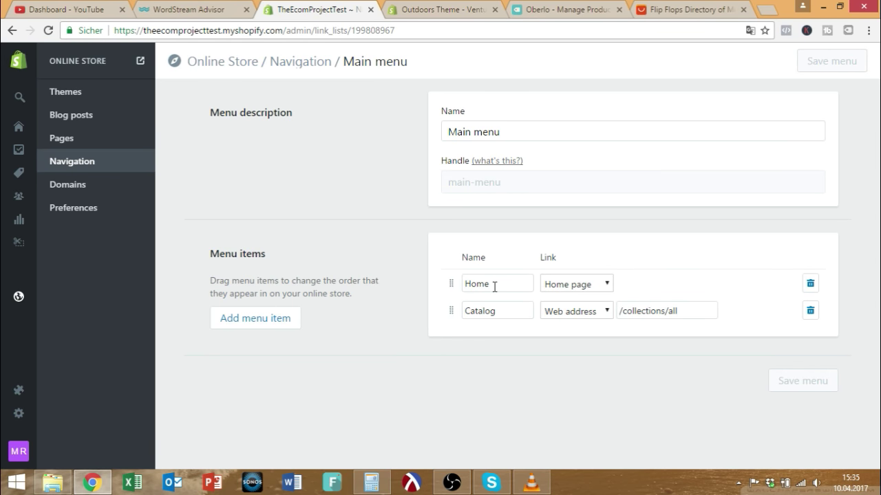
drag(494, 287, 427, 284)
drag(501, 308, 272, 61)
text(Produ)
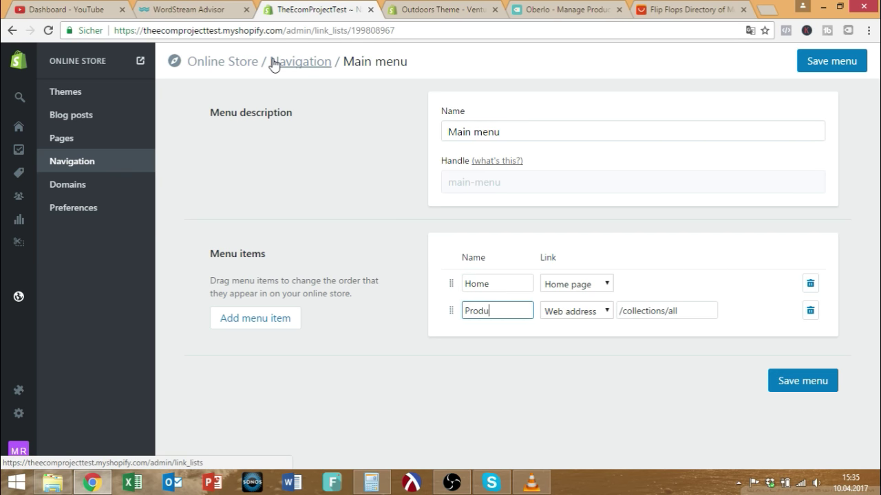
text(cts)
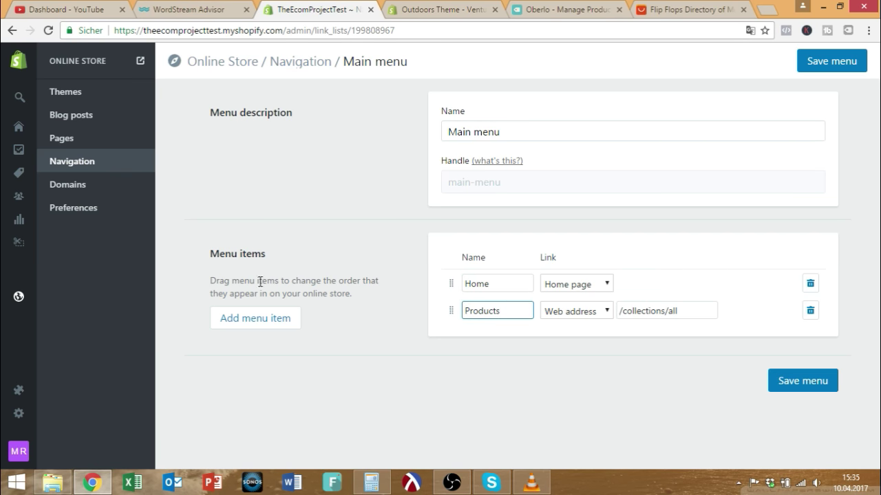
click(262, 319)
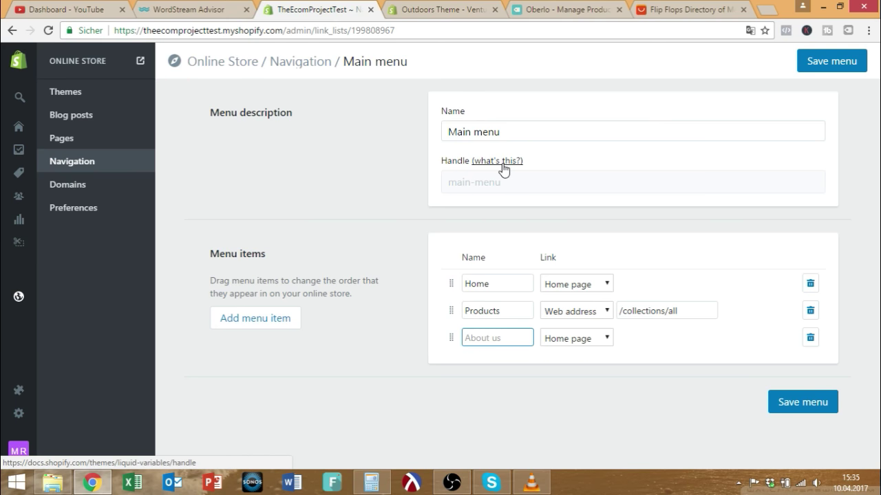
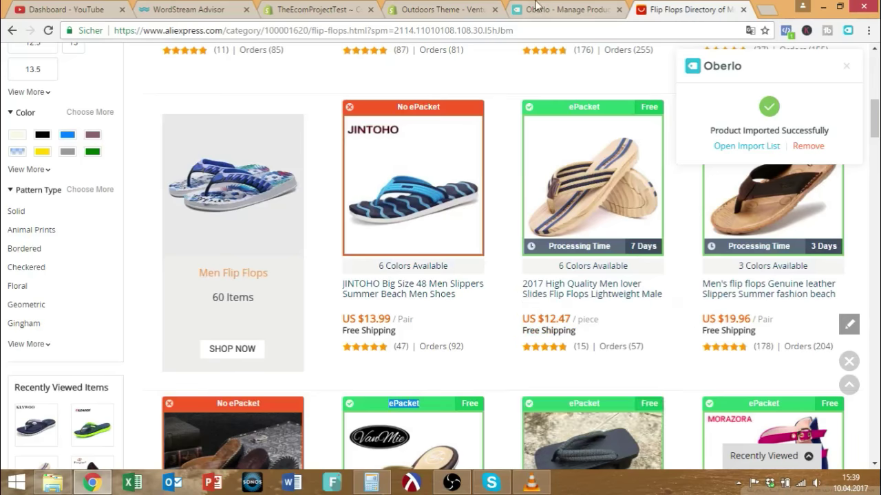
Add the tags beach and leather to the leather flip flops in the Oberlo import list.
key(ctrl+shift+Tab)
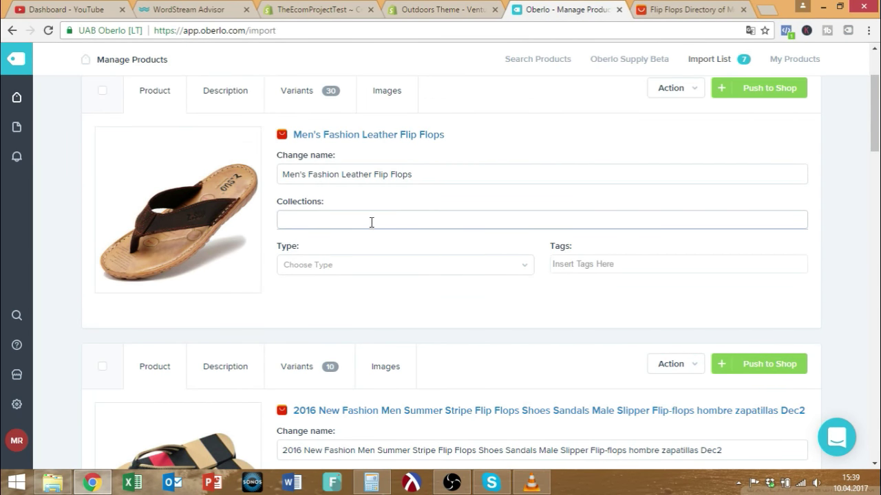
click(569, 263)
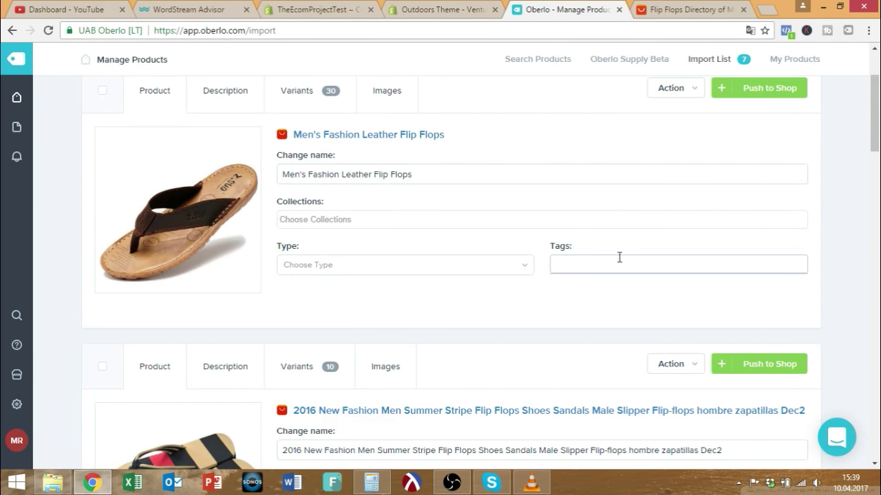
text(beach leat)
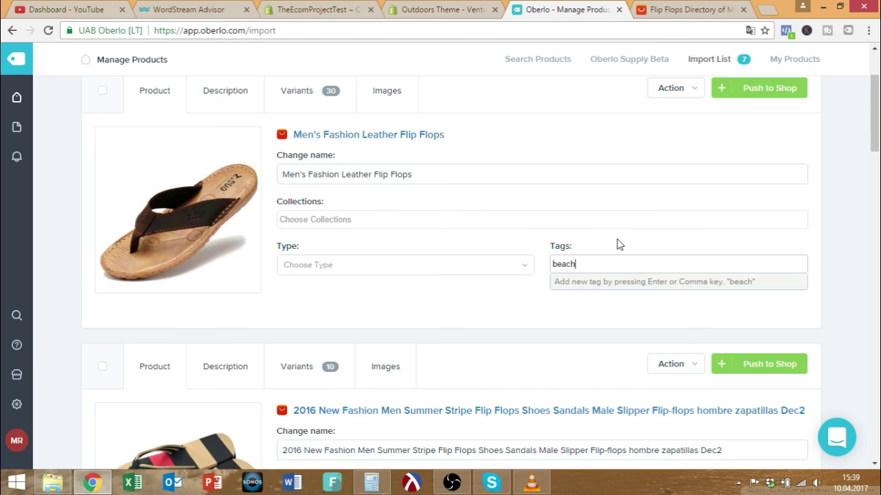
key(Return)
text(leat)
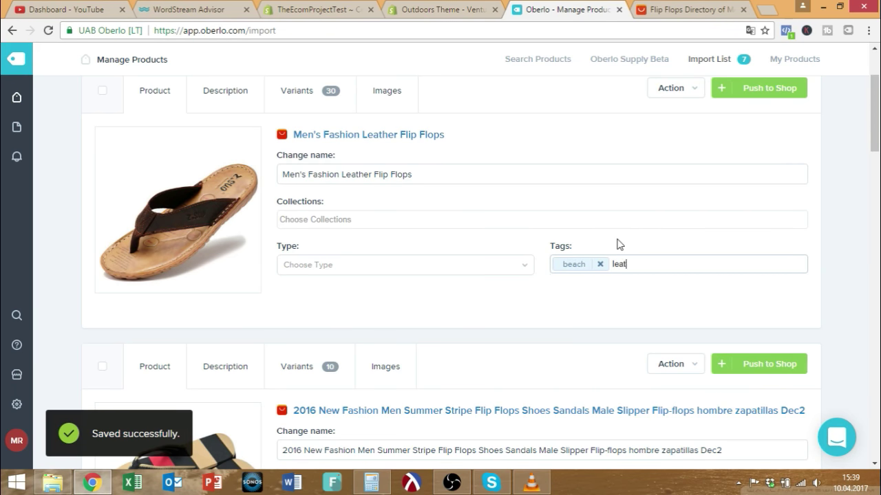
text(her)
key(Return)
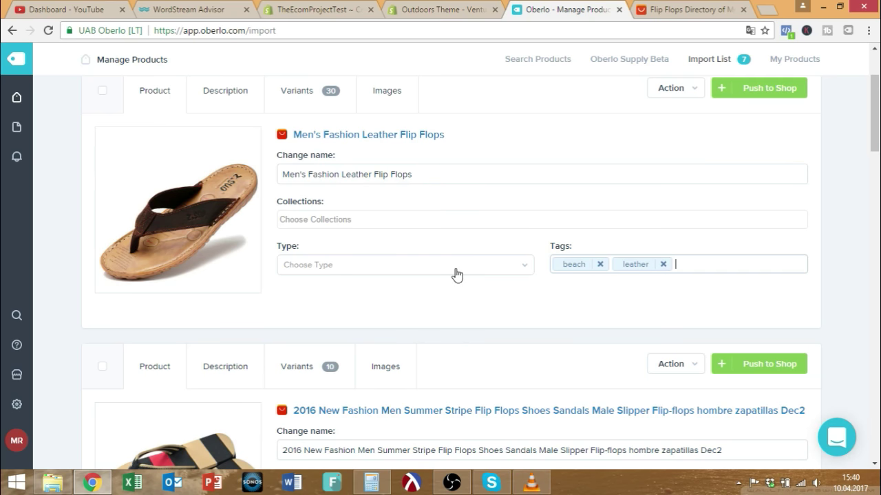
click(327, 270)
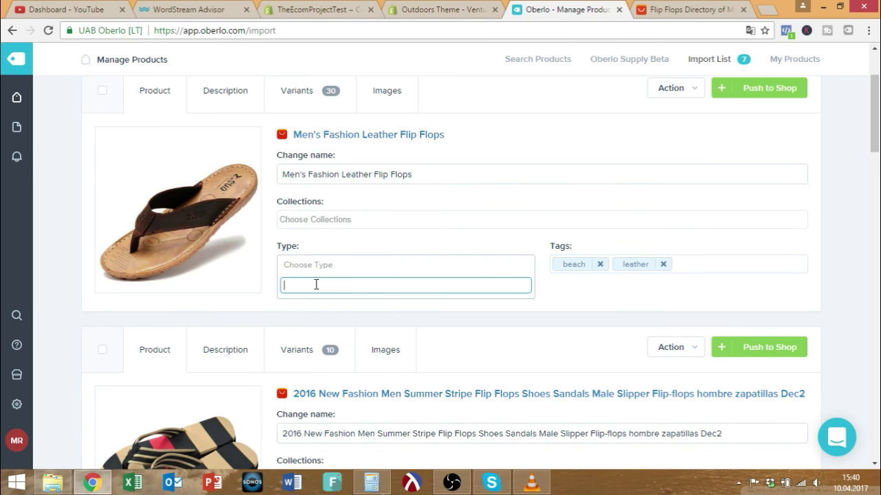
Check the Beach collection in the store, then inspect the leather flip flops' Collections field in Oberlo.
click(343, 10)
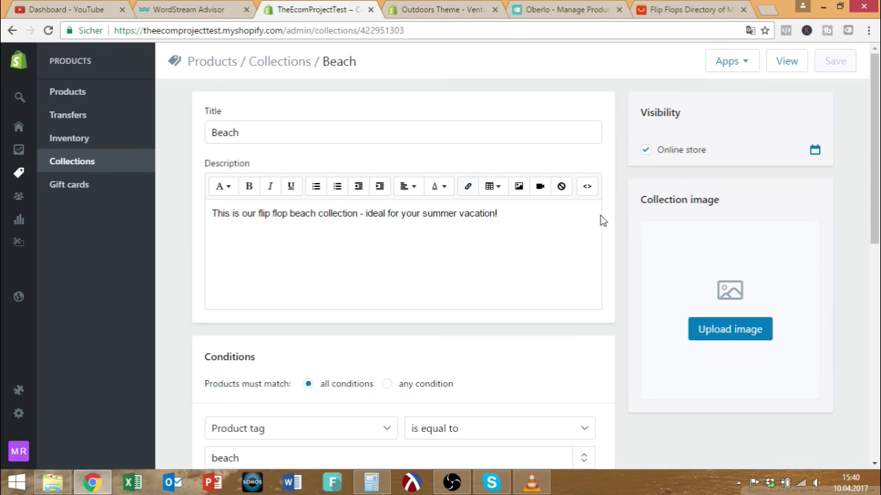
scroll(600, 220, down, 3)
click(570, 10)
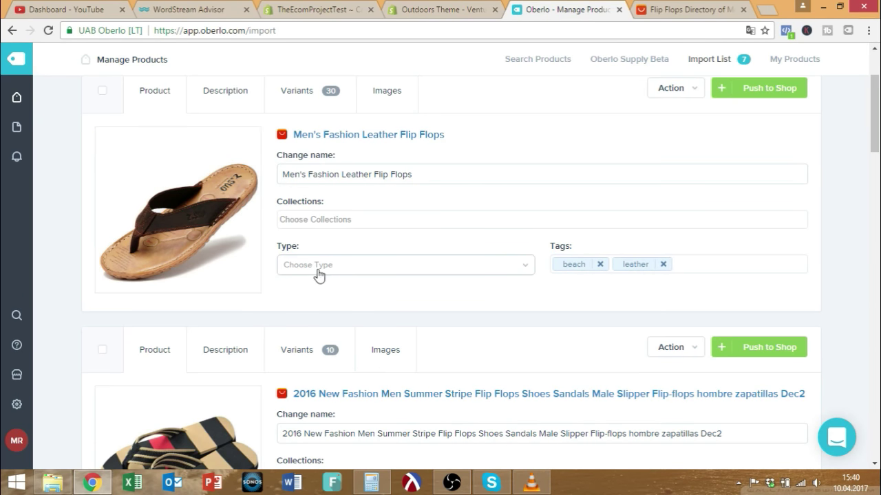
click(335, 217)
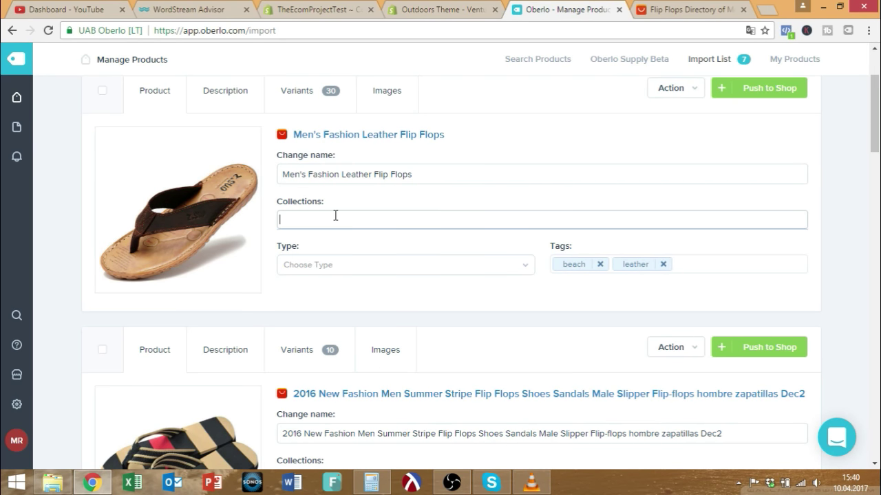
click(326, 240)
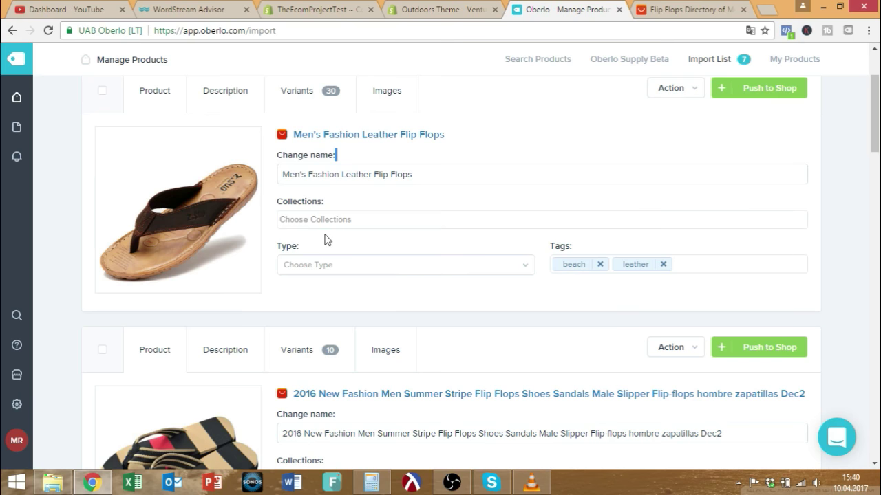
click(314, 221)
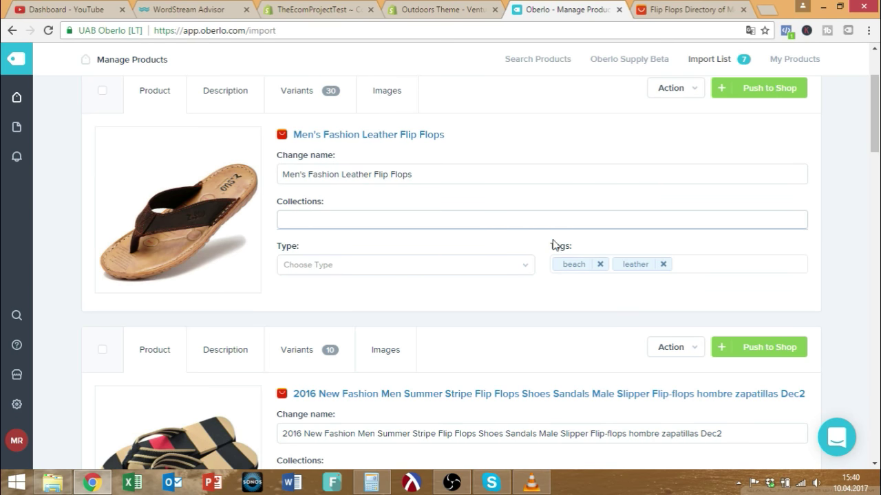
click(691, 263)
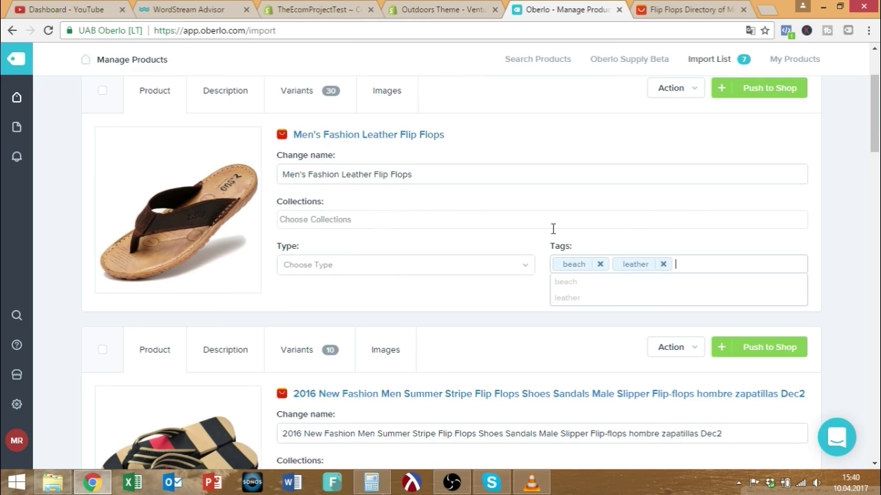
Replace the second product's long title with the name 2017 Fashion Flip Flops.
scroll(552, 229, down, 3)
scroll(508, 236, down, 4)
scroll(503, 244, up, 4)
drag(747, 241, 246, 241)
scroll(167, 232, up, 1)
text(2017 Fashion Flip Flops)
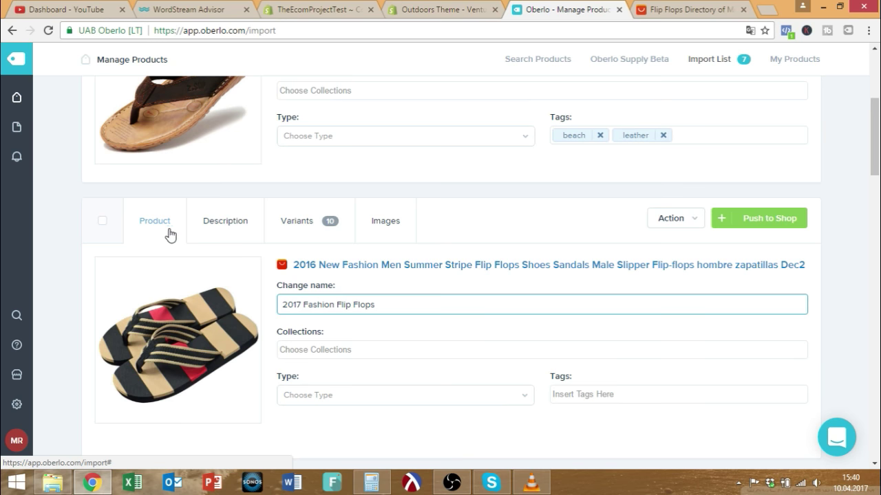
Select text in the product name and edit the 2017 Fashion Flip Flops name.
scroll(169, 232, up, 4)
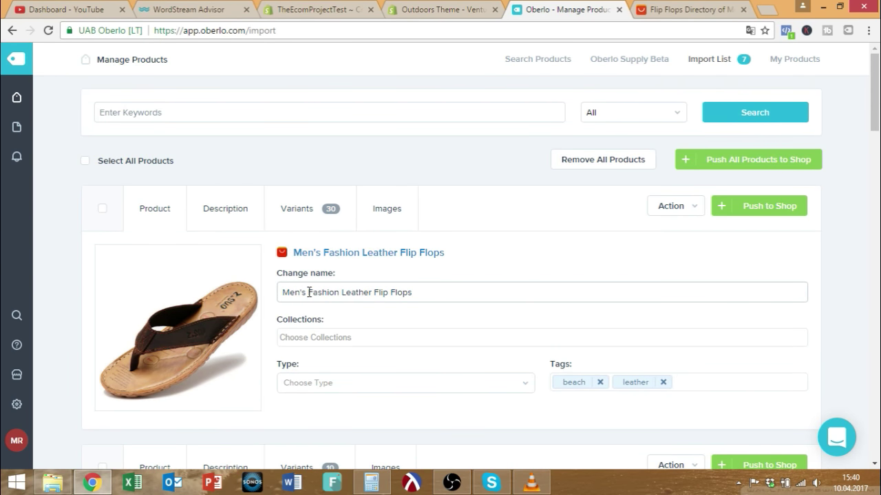
double_click(309, 292)
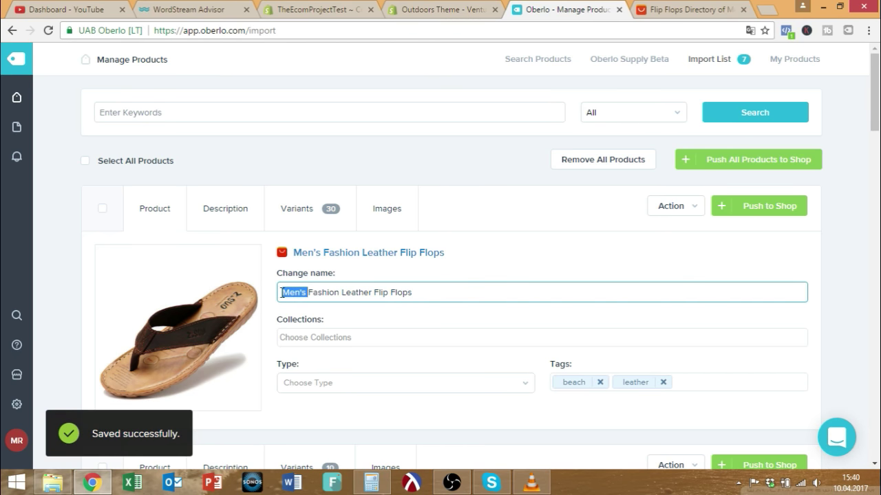
drag(307, 292, 311, 292)
scroll(374, 232, down, 5)
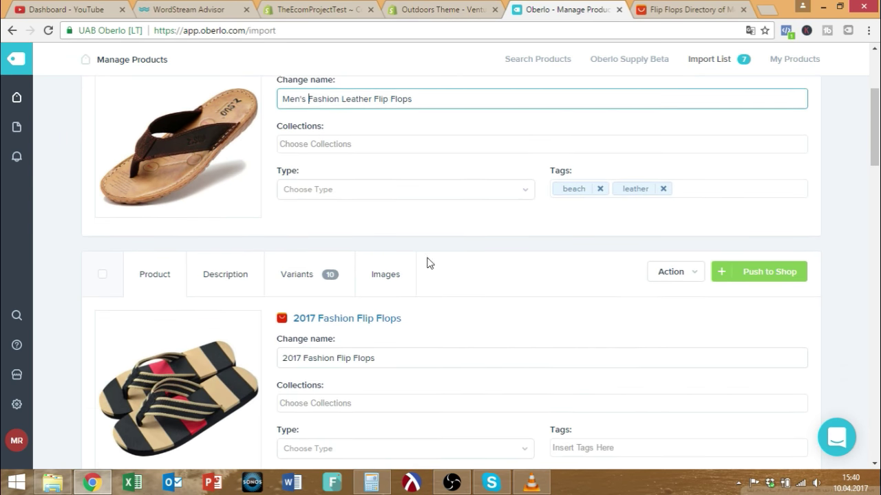
scroll(254, 261, up, 2)
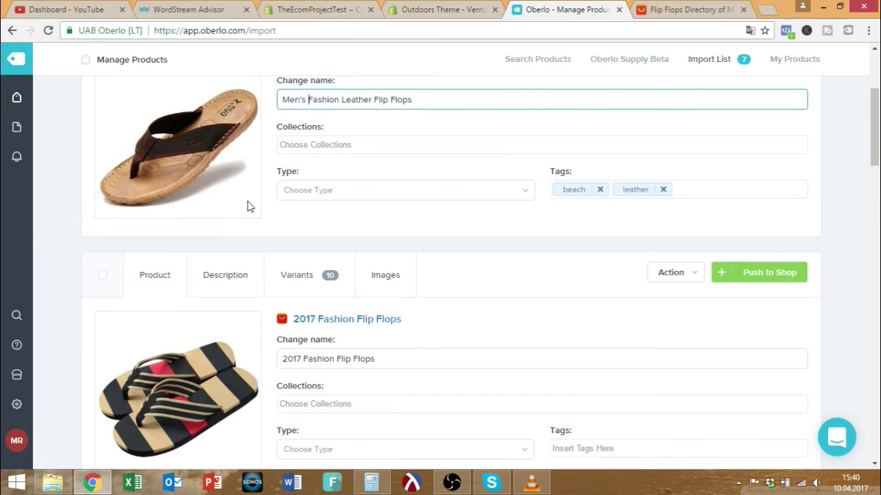
scroll(248, 204, up, 2)
scroll(482, 233, down, 1)
scroll(435, 238, down, 3)
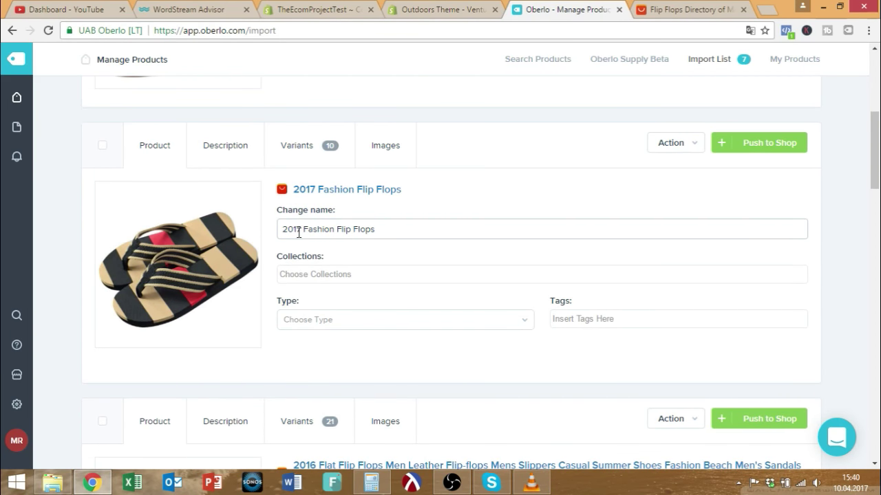
scroll(386, 231, up, 3)
scroll(389, 239, down, 2)
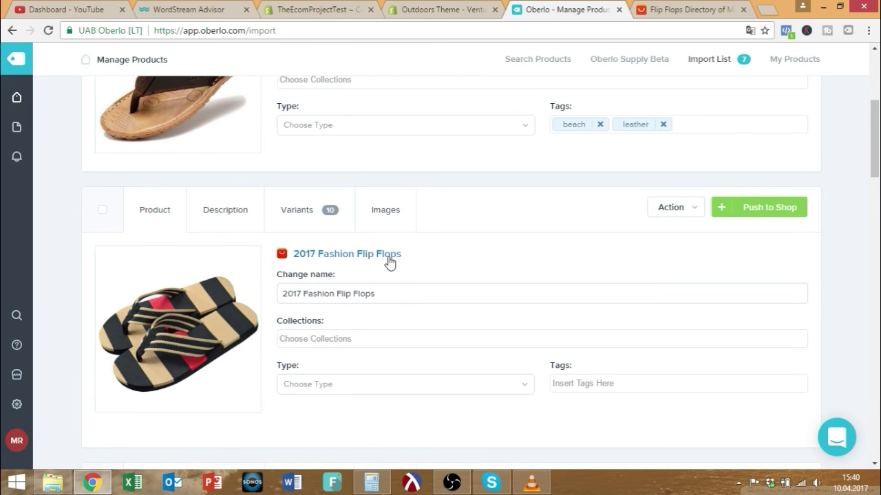
click(391, 290)
scroll(399, 216, down, 2)
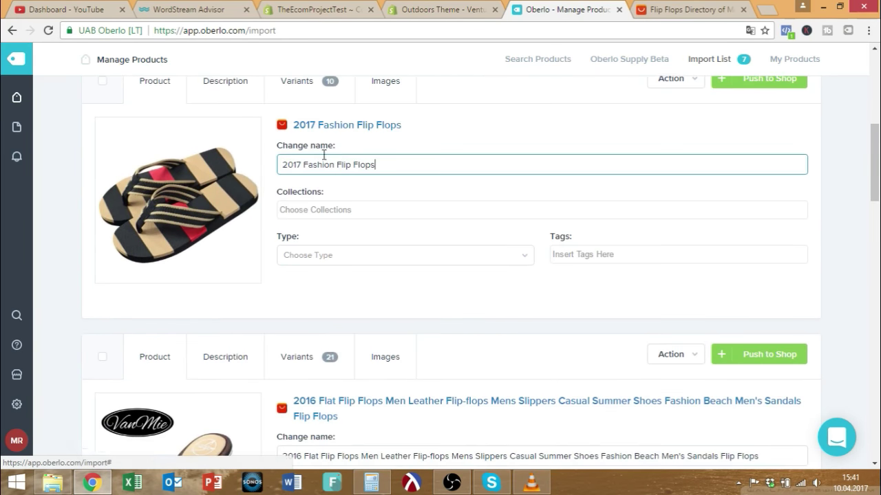
Add the tag beach to the 2017 Fashion Flip Flops.
click(585, 256)
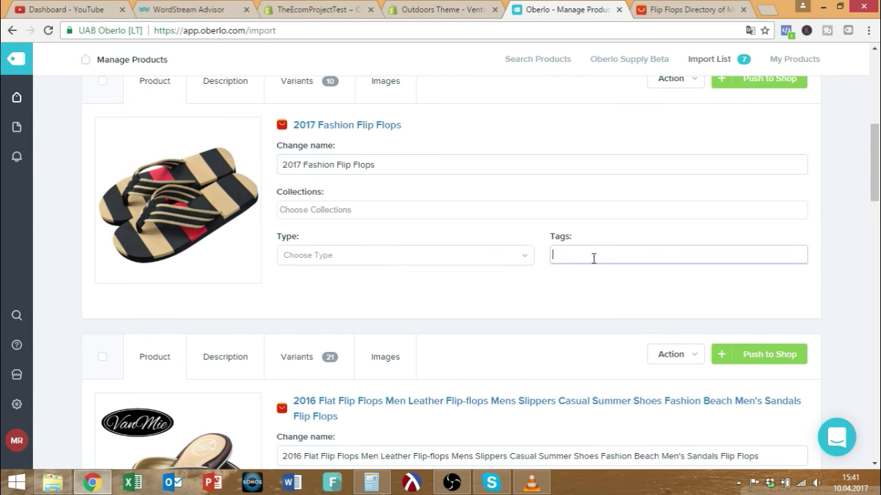
scroll(598, 258, up, 3)
scroll(598, 259, down, 1)
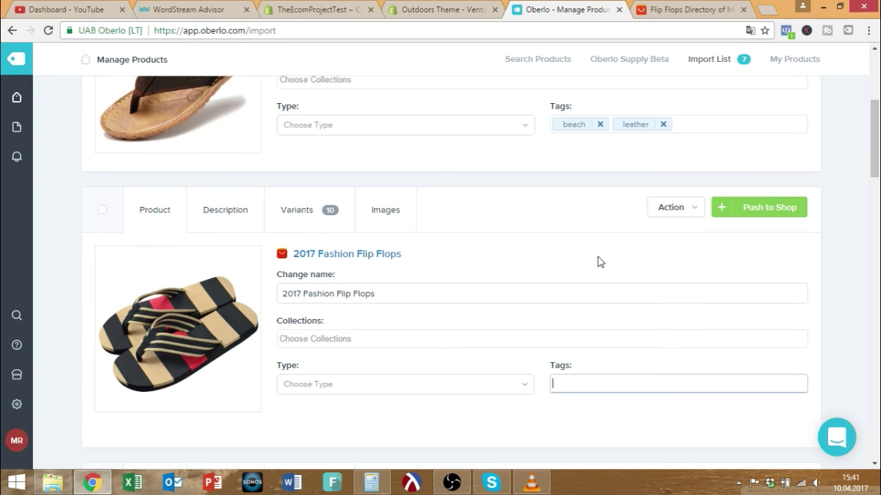
text(beach)
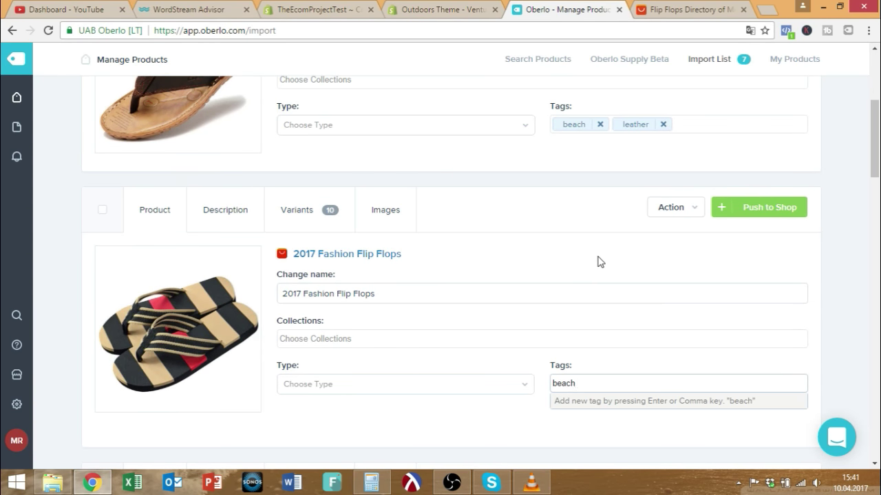
key(Return)
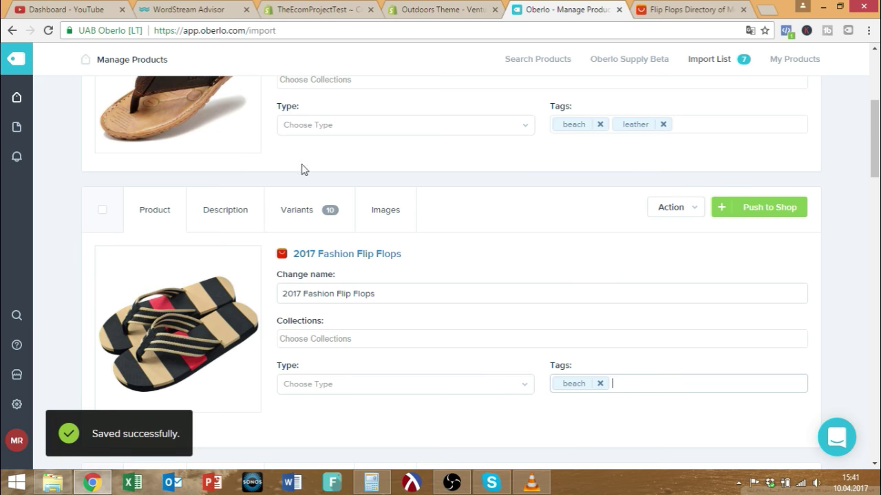
scroll(250, 196, down, 1)
scroll(428, 238, down, 1)
scroll(358, 291, up, 2)
Show the 2017 Fashion Flip Flops' variants and select the SKU 4307963-black-8-5.
click(293, 221)
scroll(292, 224, down, 3)
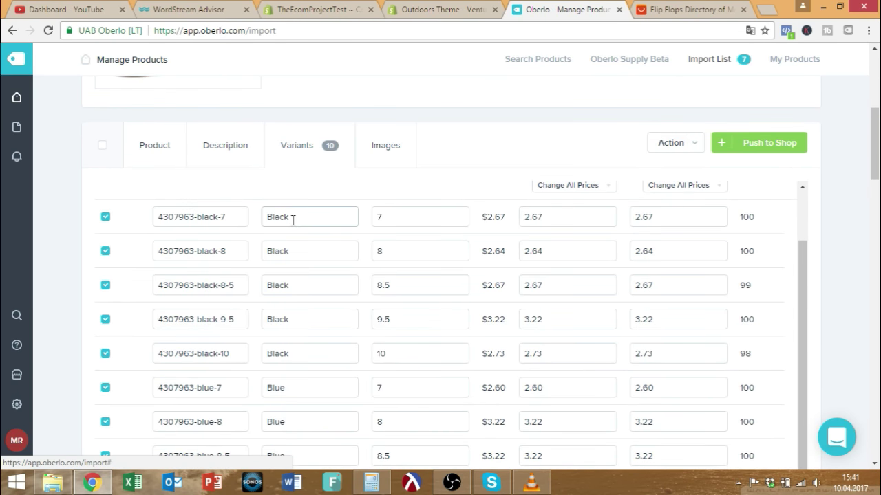
scroll(292, 221, up, 2)
scroll(490, 252, down, 4)
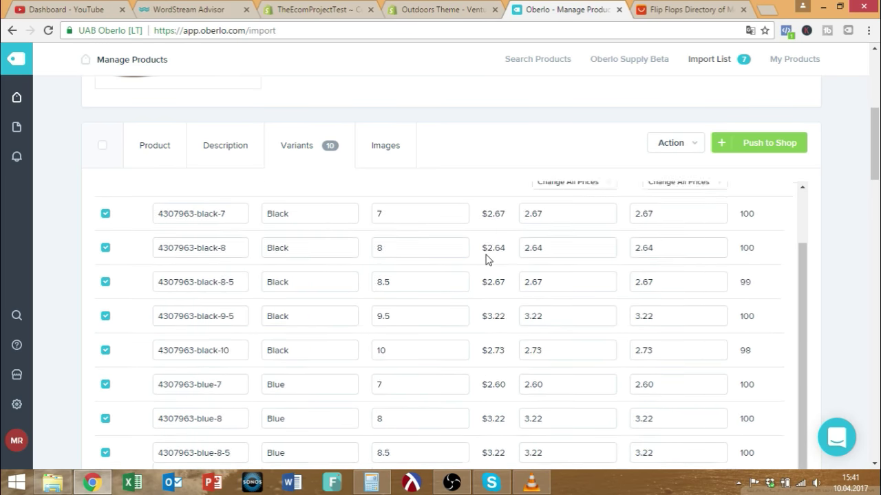
scroll(489, 260, down, 2)
scroll(741, 193, up, 5)
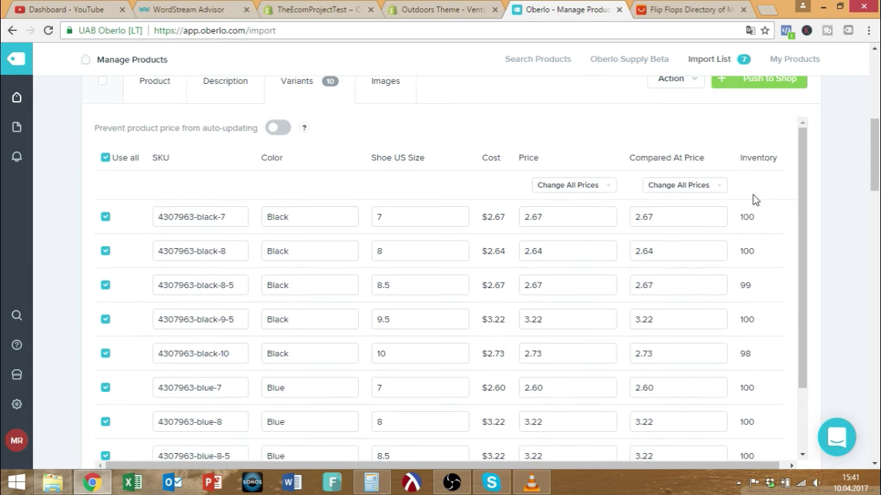
scroll(734, 283, down, 1)
scroll(236, 265, up, 1)
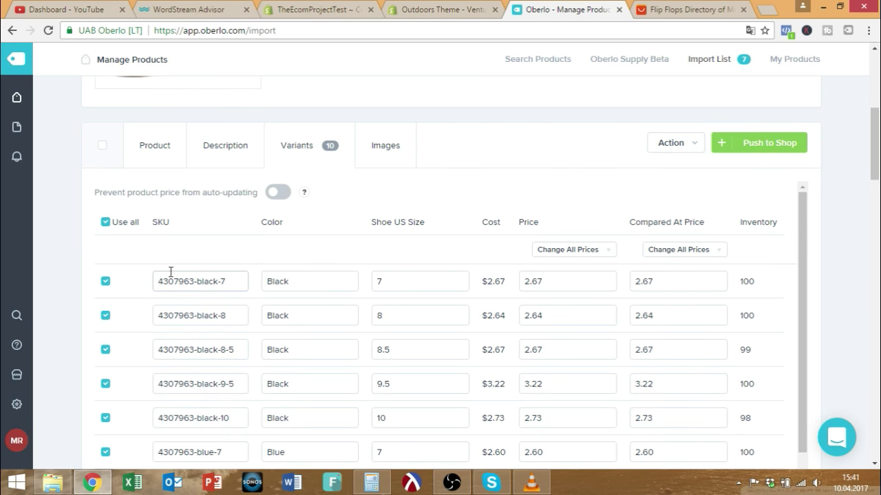
scroll(170, 272, down, 1)
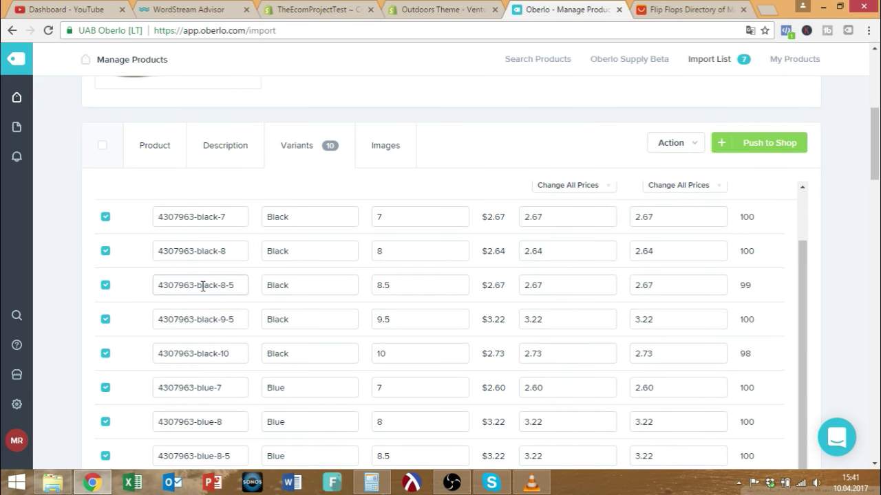
triple_click(205, 286)
scroll(408, 287, up, 3)
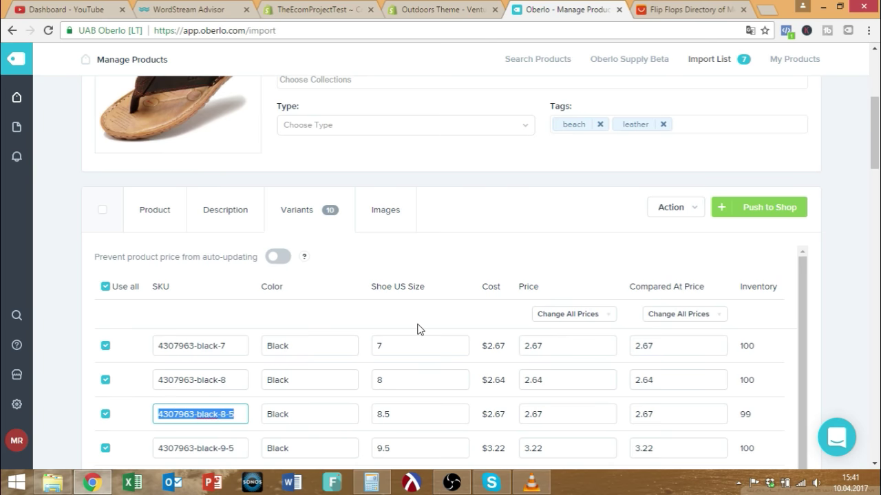
scroll(413, 303, down, 3)
scroll(392, 268, up, 3)
Switch the second product to its Description text.
click(229, 219)
scroll(335, 301, up, 5)
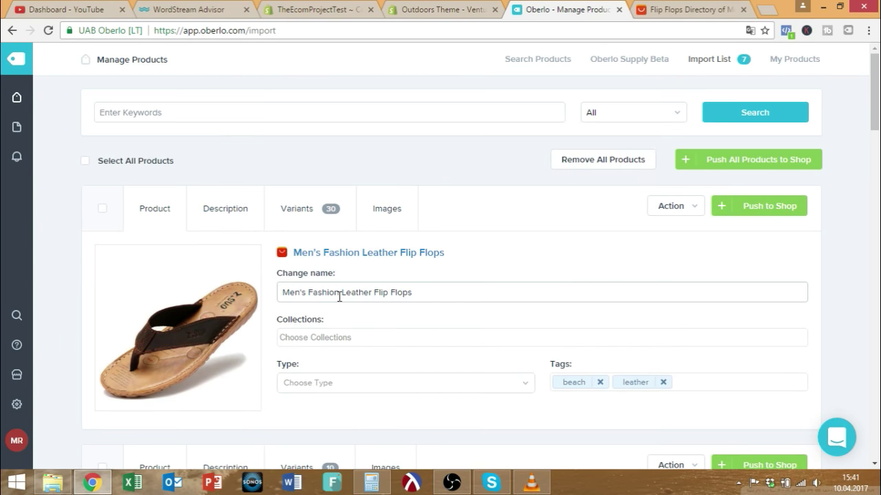
scroll(339, 298, down, 5)
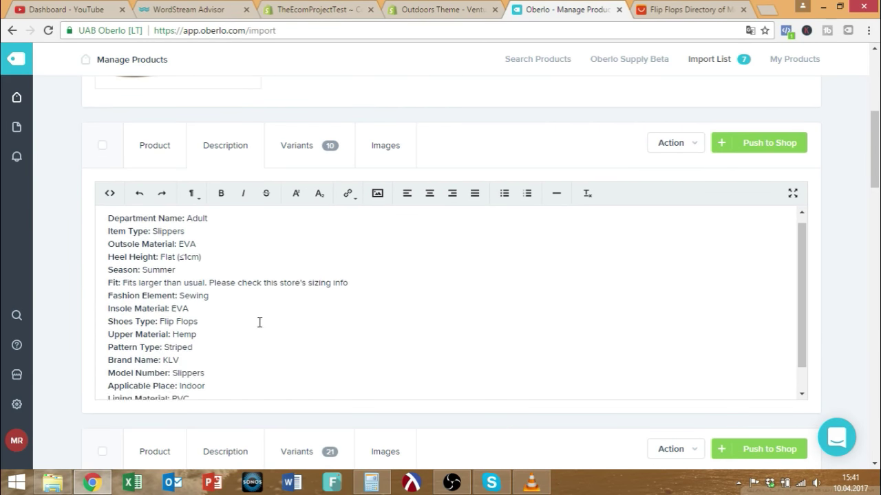
Review the description by selecting and deselecting its specification lines.
scroll(260, 322, down, 1)
drag(209, 368, 118, 218)
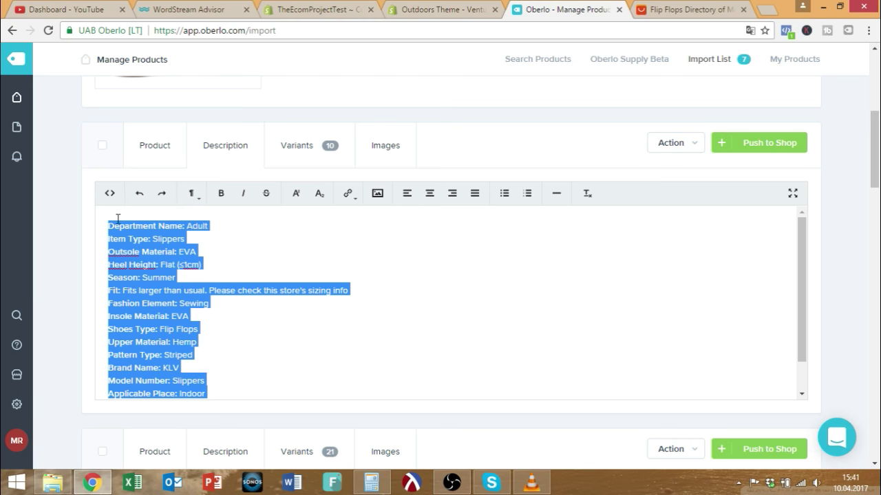
click(166, 289)
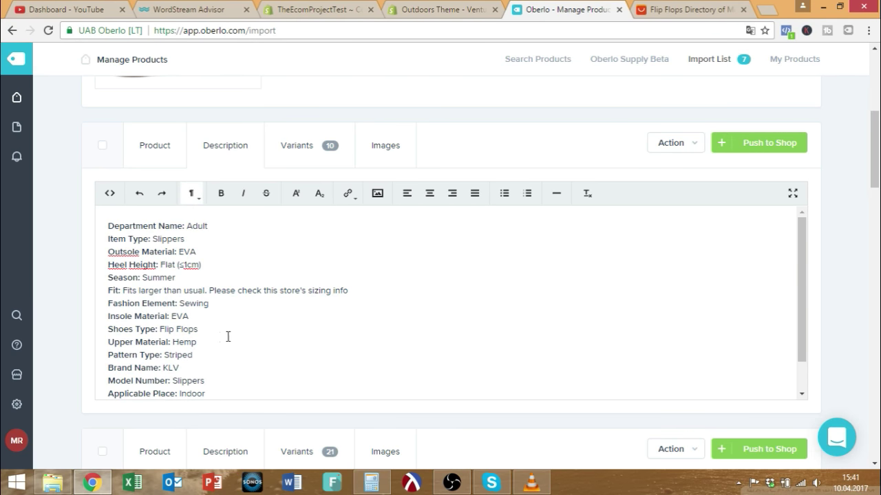
scroll(216, 330, down, 1)
scroll(200, 356, up, 1)
scroll(209, 318, up, 1)
drag(109, 289, 262, 300)
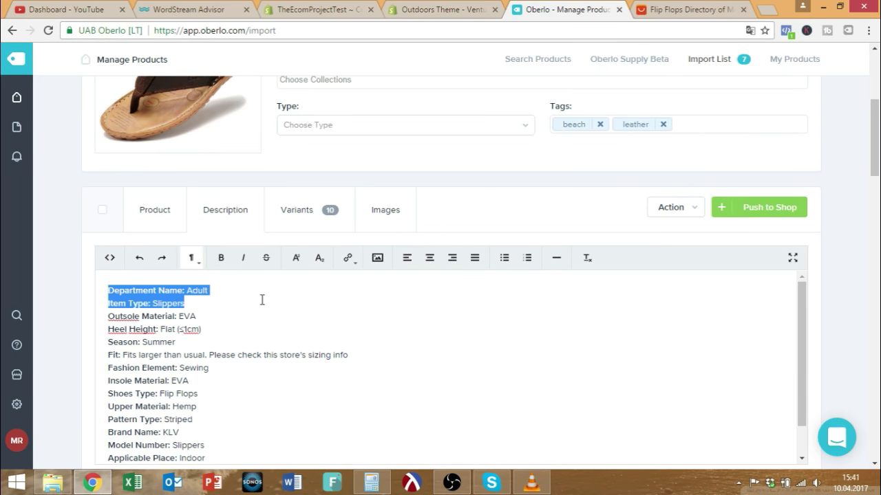
click(134, 306)
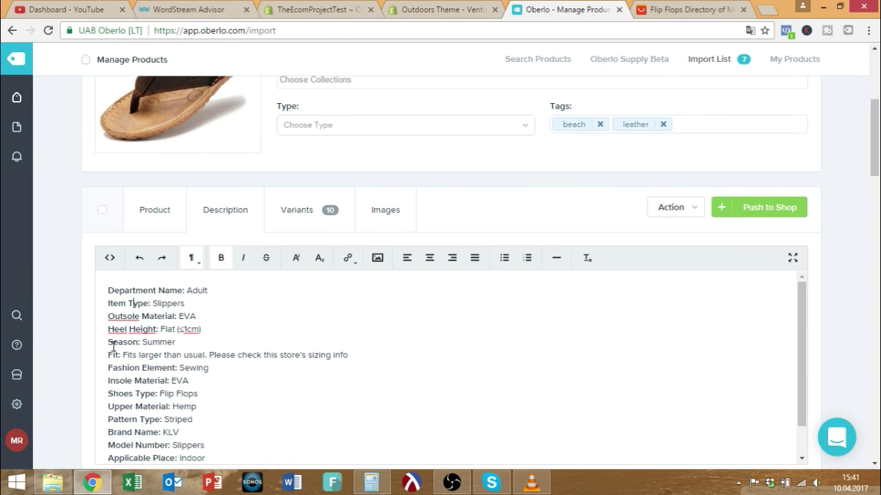
drag(122, 355, 349, 356)
scroll(194, 358, down, 1)
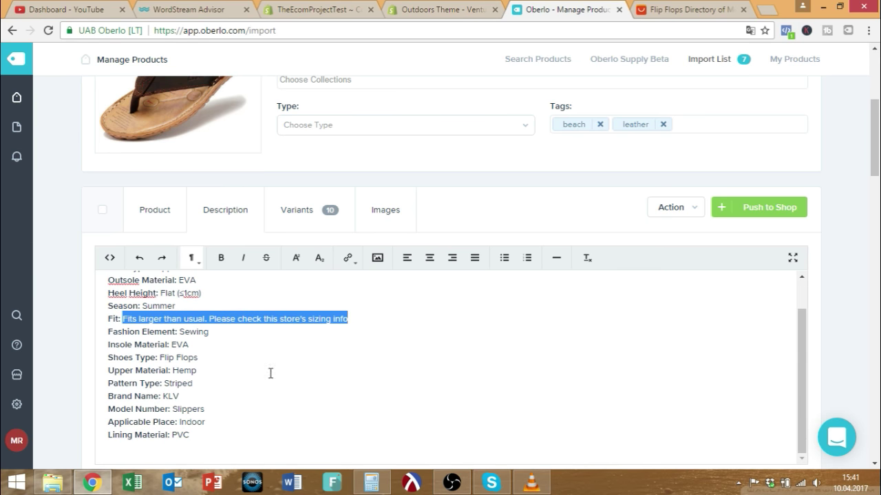
scroll(241, 370, up, 4)
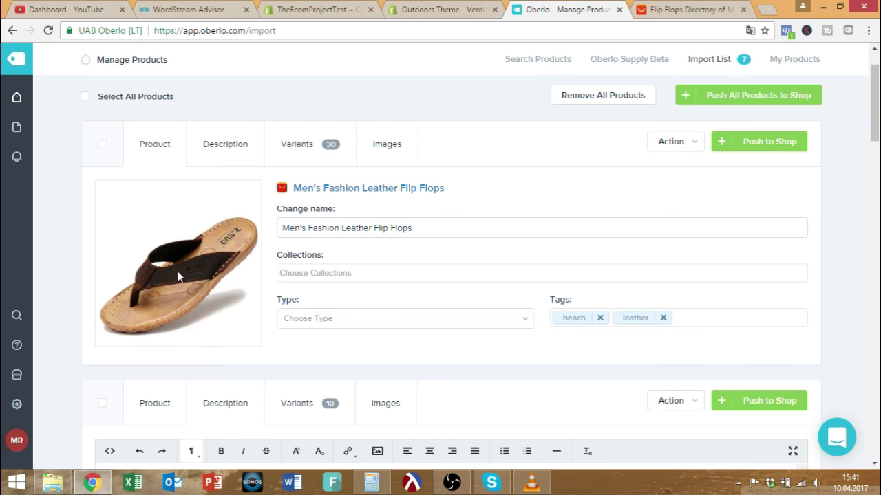
scroll(183, 266, down, 3)
scroll(279, 233, down, 1)
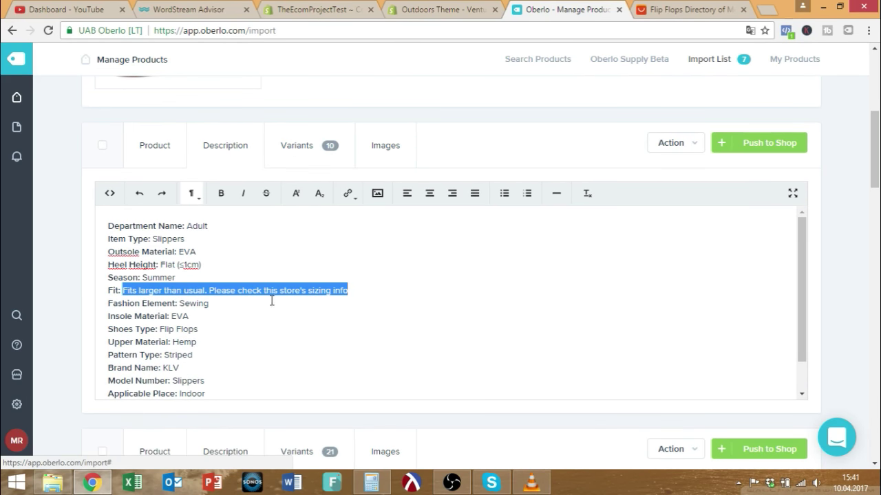
scroll(188, 339, down, 1)
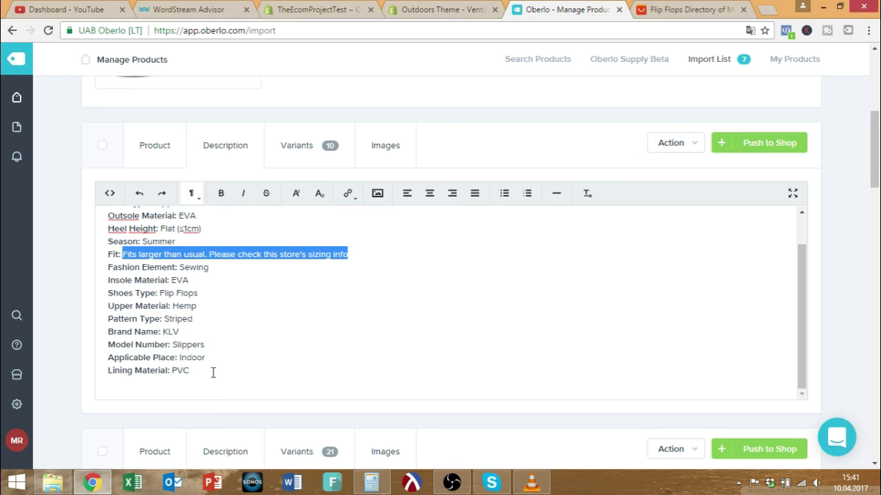
drag(163, 363, 95, 205)
scroll(133, 300, down, 1)
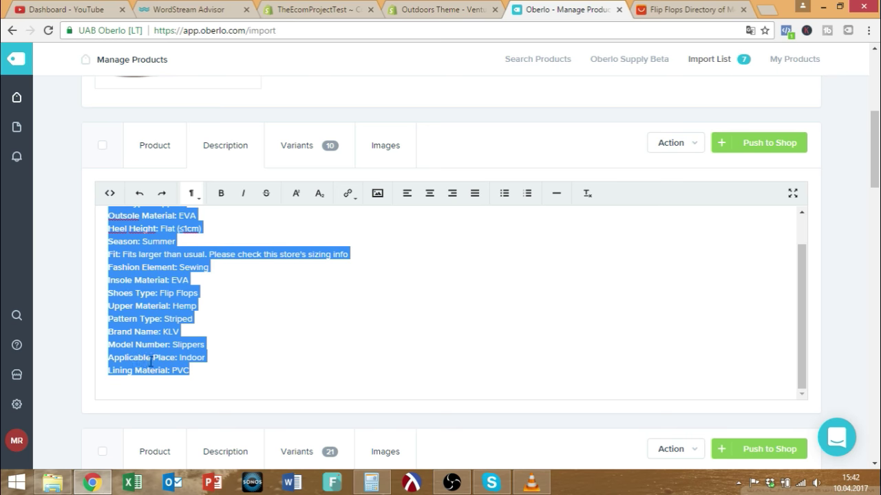
click(205, 369)
scroll(158, 276, up, 3)
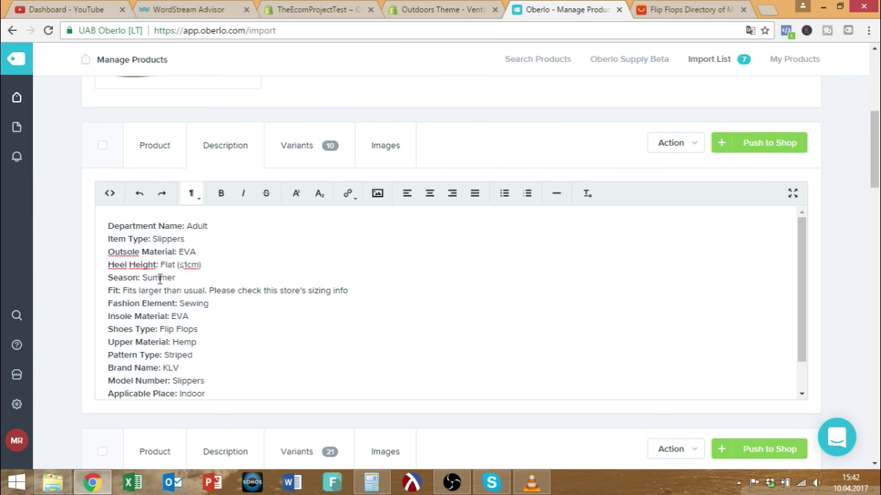
Add the heading 'Super awesome leather flip flops!' and an underscore divider above the specifications.
click(108, 291)
key(Return)
key(Return)
click(118, 289)
scroll(167, 289, up, 4)
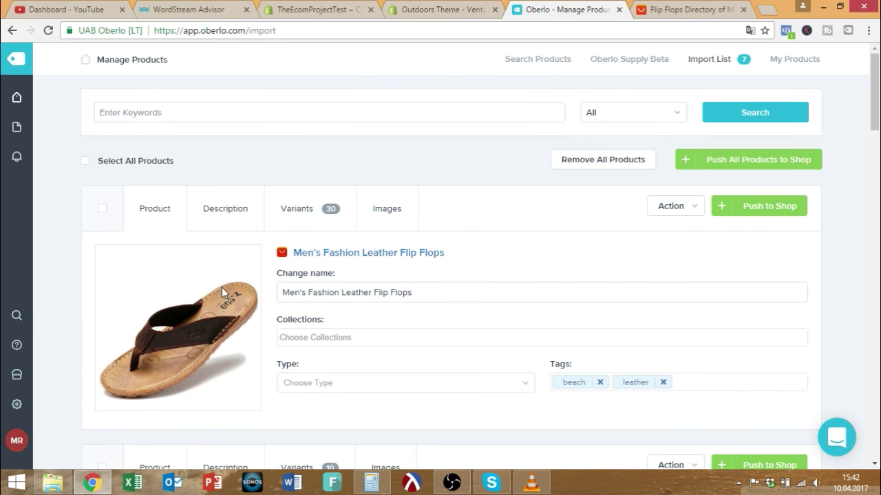
scroll(121, 296, down, 3)
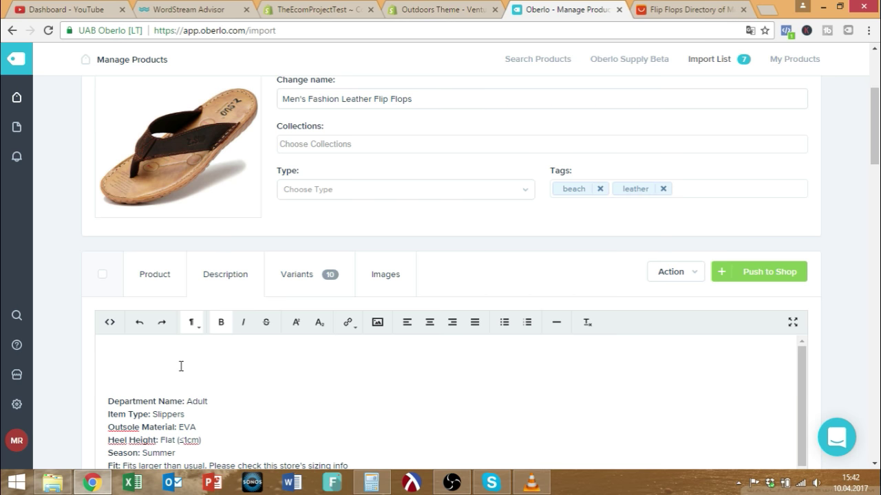
text(awesome )
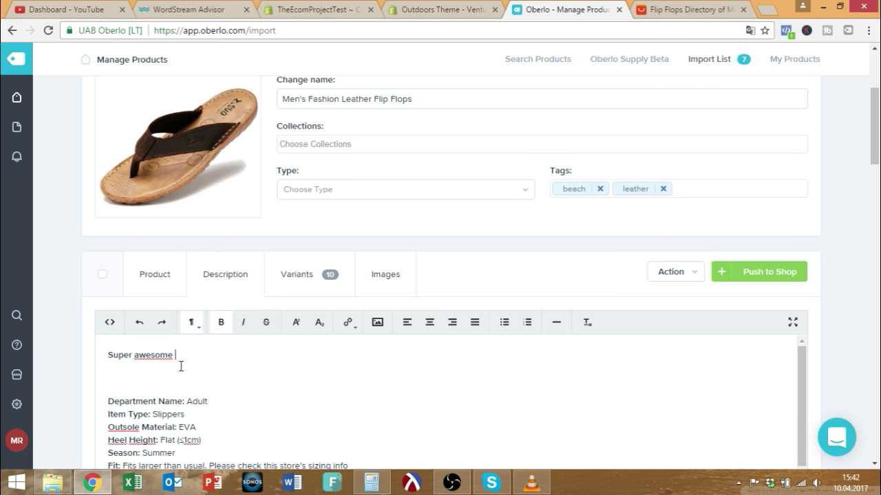
text(flleather flip flops!)
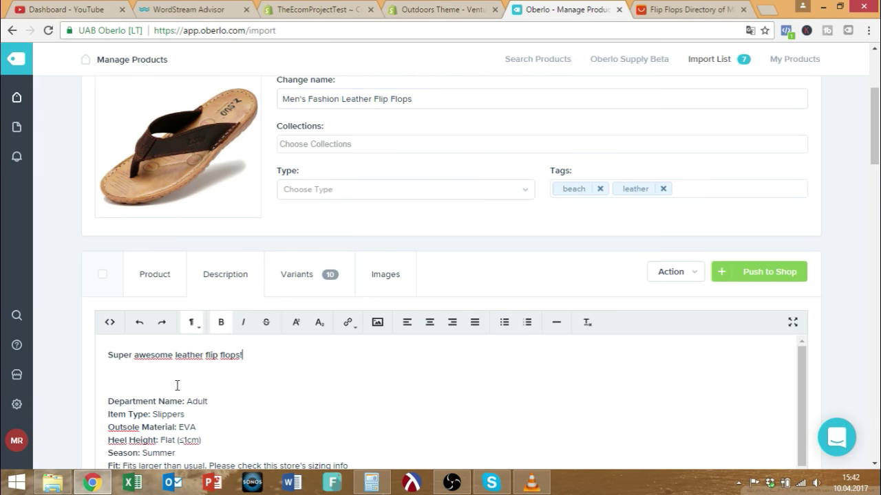
scroll(263, 365, down, 1)
scroll(250, 344, up, 1)
key(BackSpace)
key(Return)
key(Return)
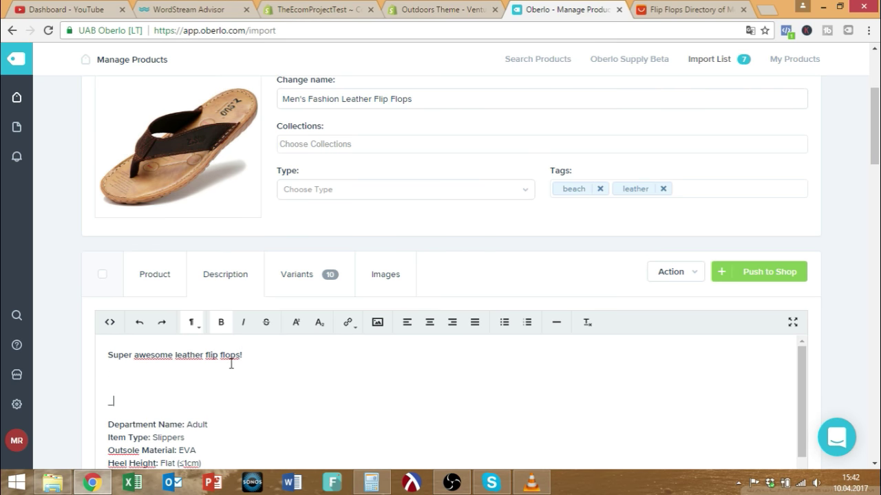
text(_______________________________________)
Check the edited description and save it by returning to the variants list.
drag(245, 355, 94, 344)
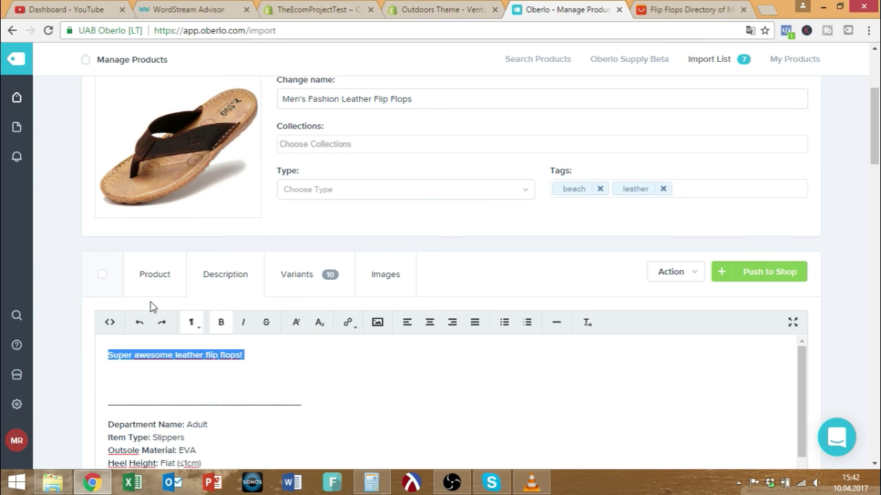
scroll(184, 339, down, 2)
scroll(183, 338, down, 3)
drag(201, 268, 88, 227)
click(118, 237)
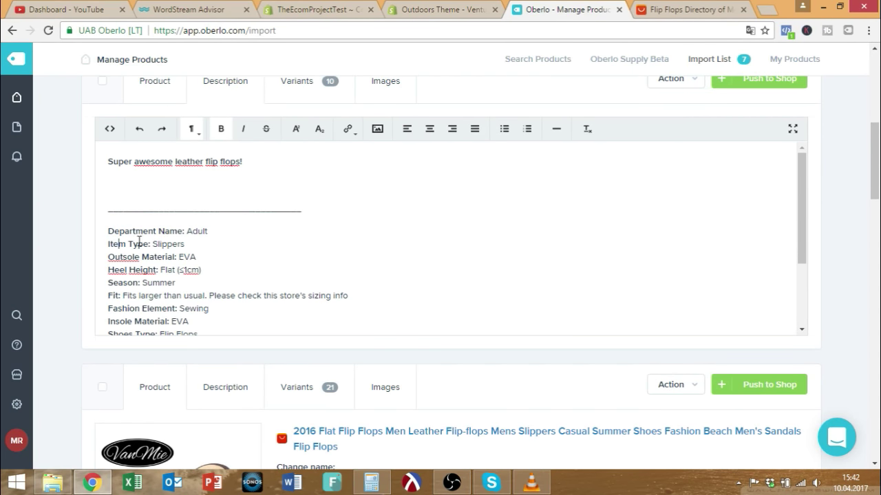
drag(182, 231, 98, 232)
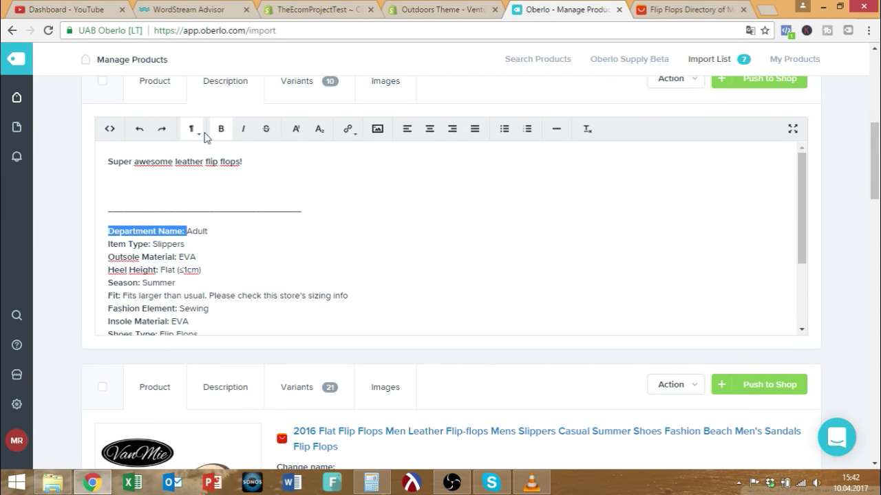
click(199, 298)
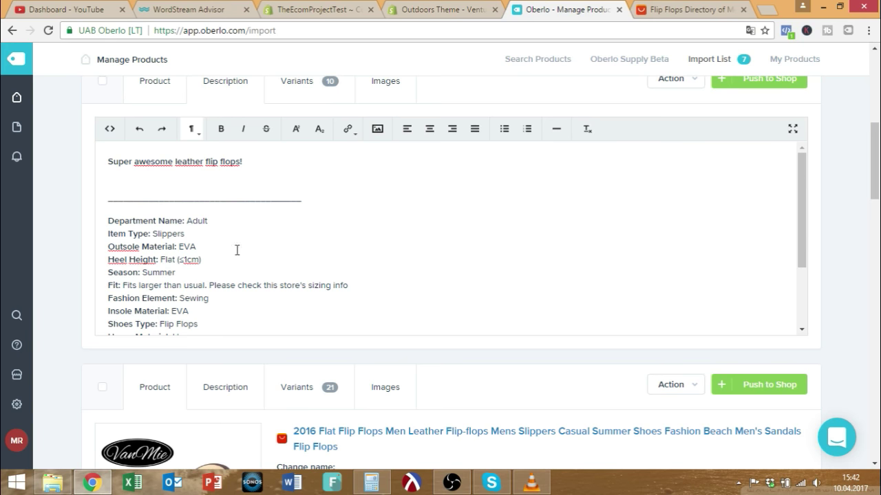
scroll(236, 250, down, 5)
scroll(242, 262, up, 5)
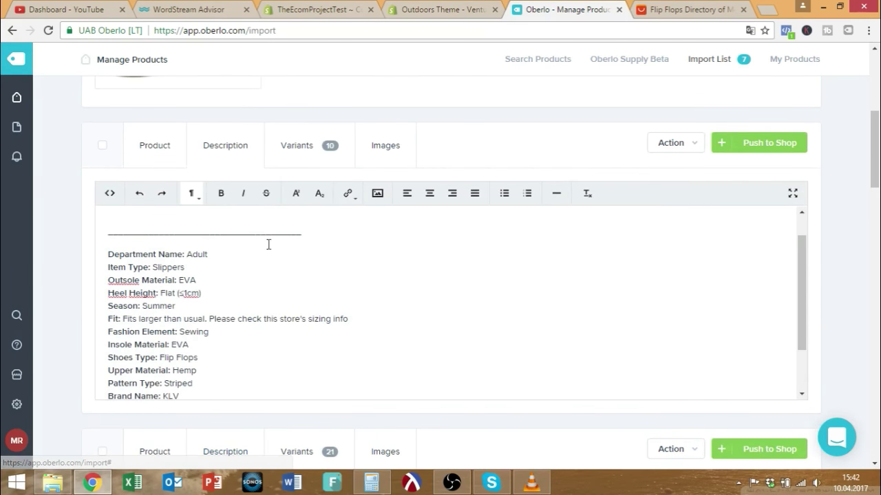
click(318, 146)
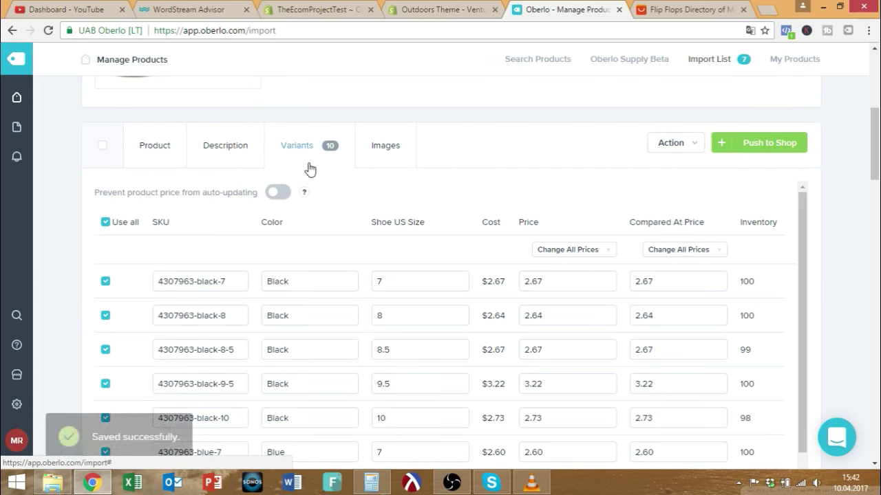
In the image gallery, leave the YOU DESERVE IT promotional banner unselected.
click(384, 147)
scroll(554, 218, down, 2)
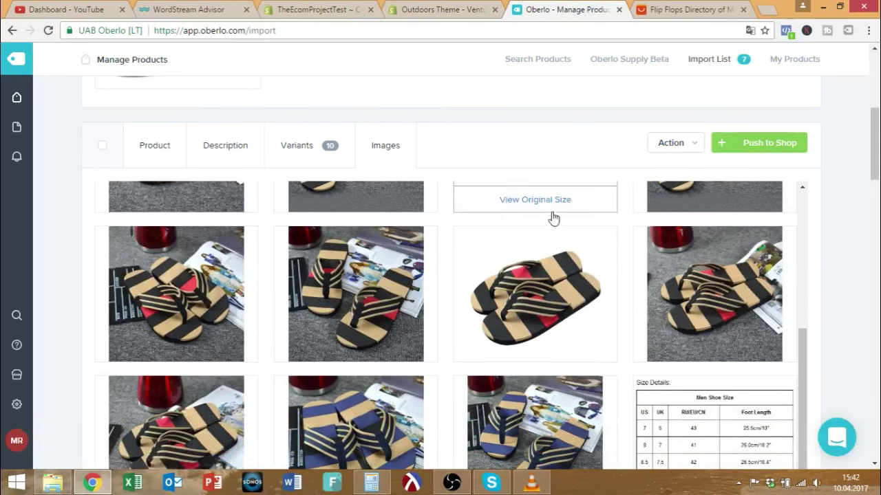
scroll(629, 285, down, 5)
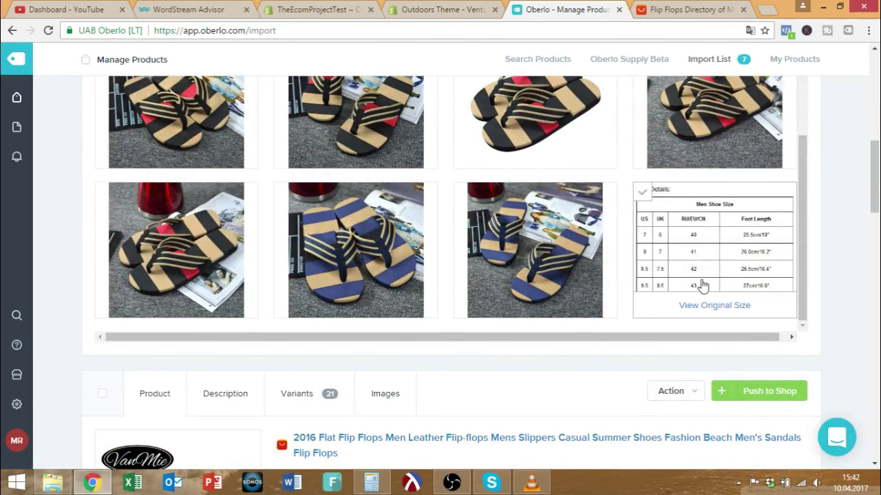
scroll(614, 289, down, 3)
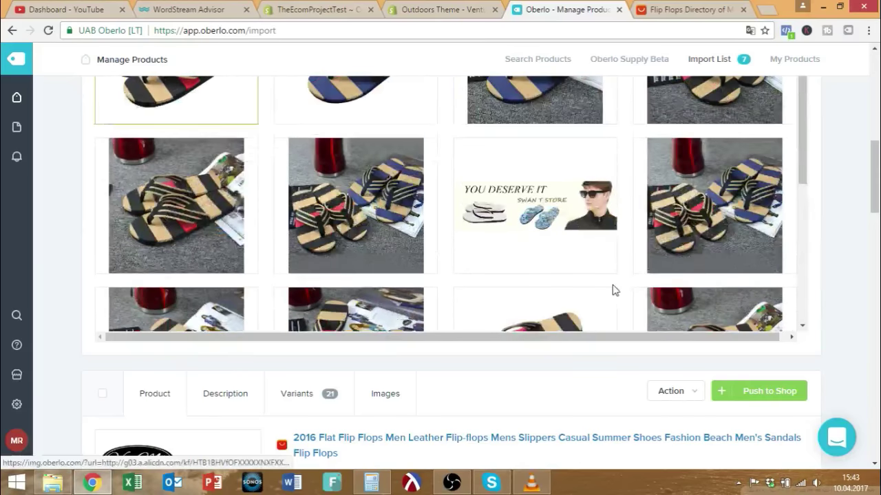
mouse_move(536, 194)
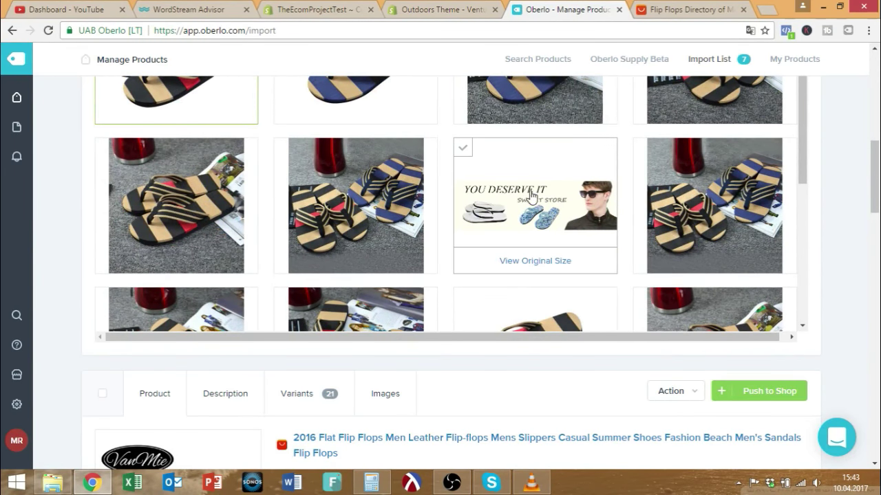
click(464, 155)
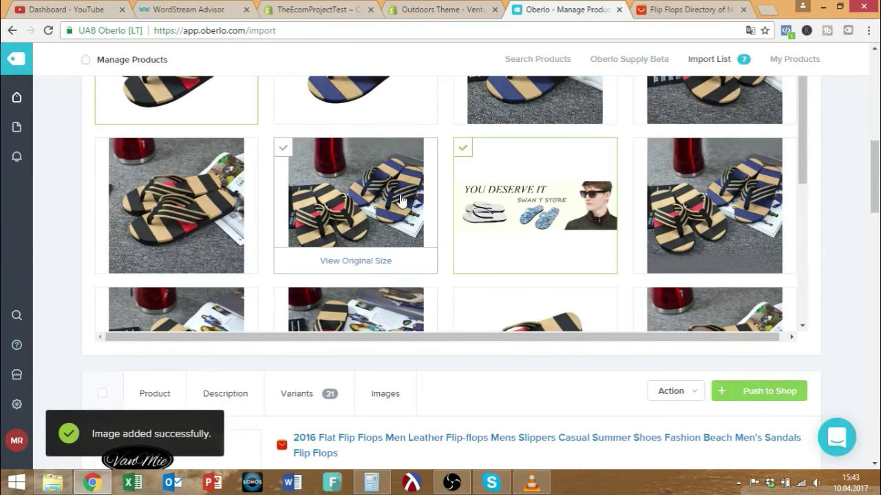
click(458, 154)
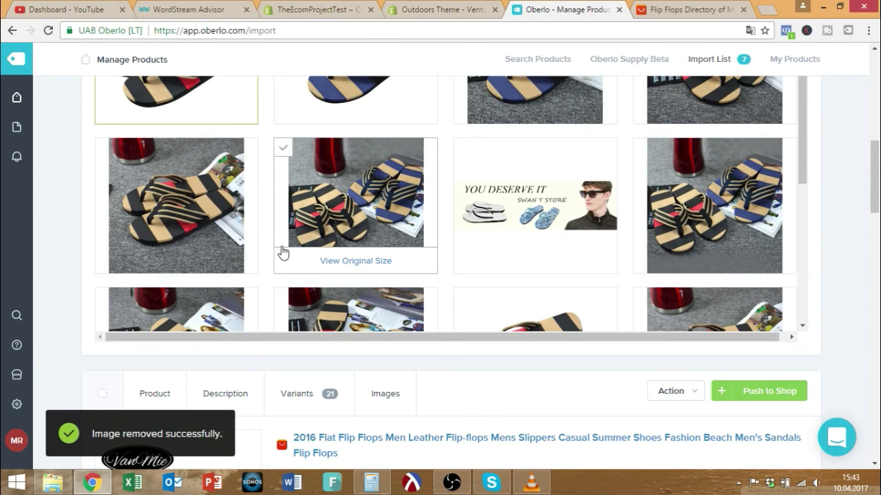
scroll(385, 260, up, 1)
scroll(309, 215, up, 1)
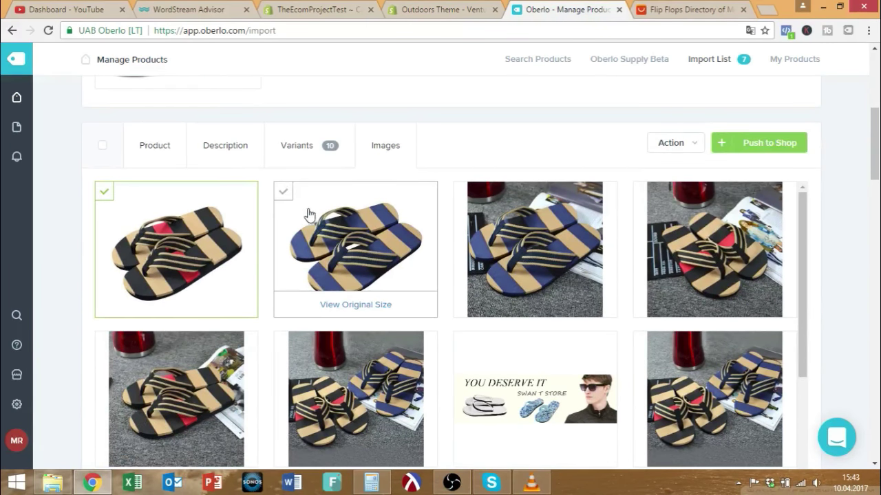
Include the blue, third and fourth flip-flop photos in the product images.
click(317, 221)
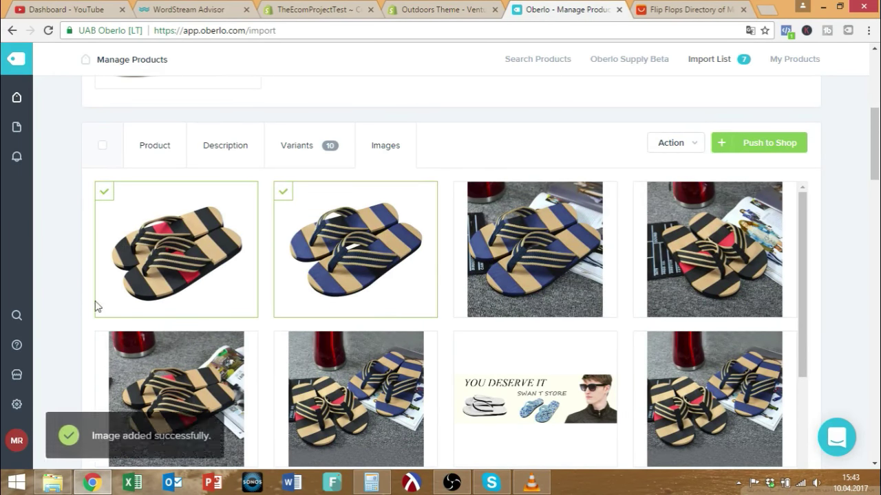
click(508, 232)
click(689, 235)
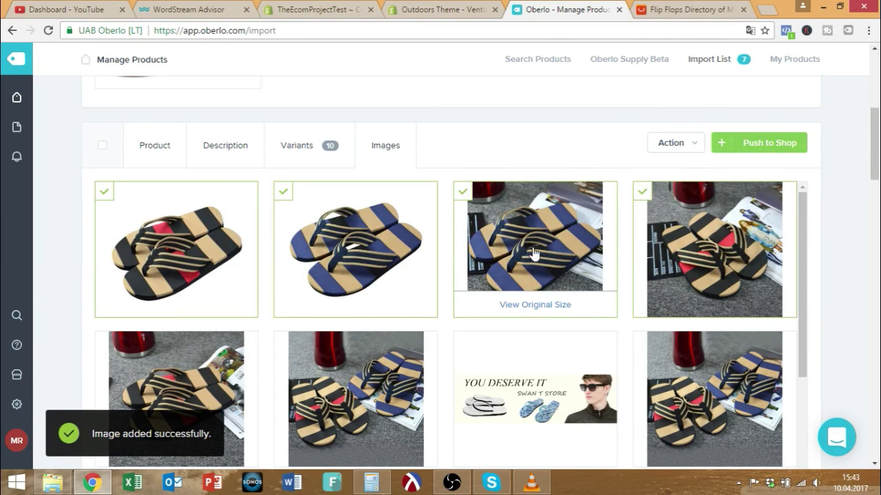
scroll(753, 262, down, 1)
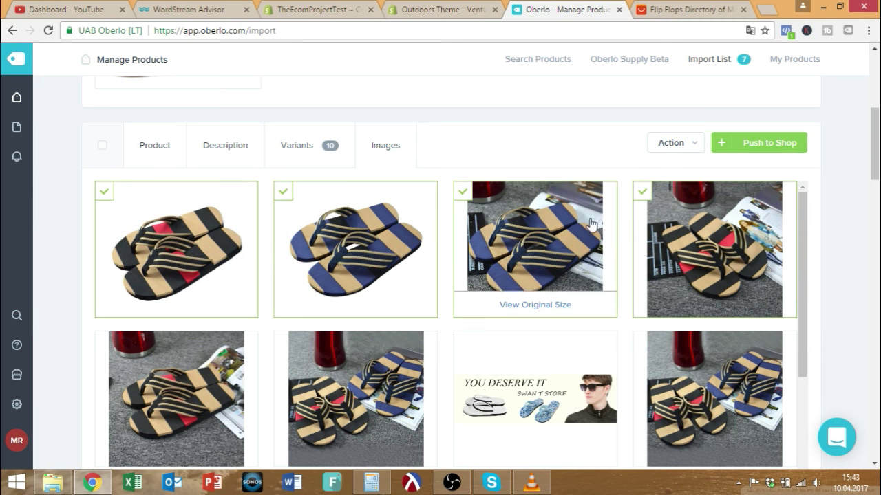
scroll(588, 227, down, 5)
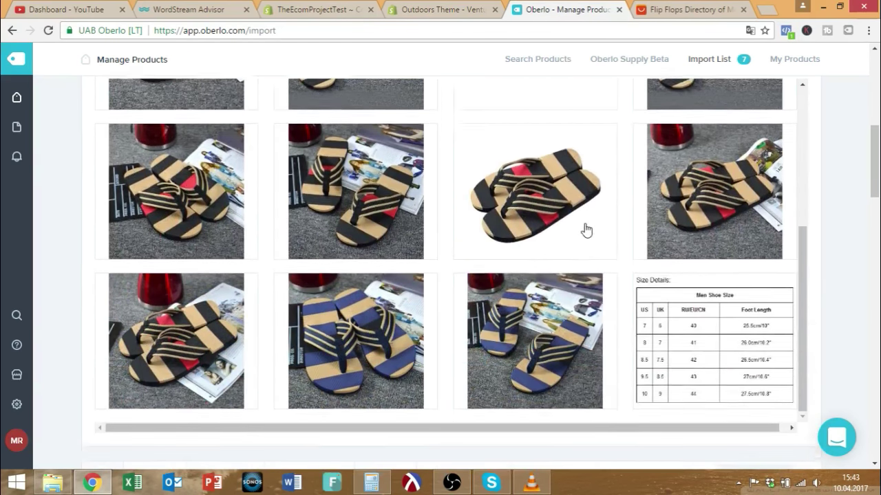
scroll(585, 229, down, 2)
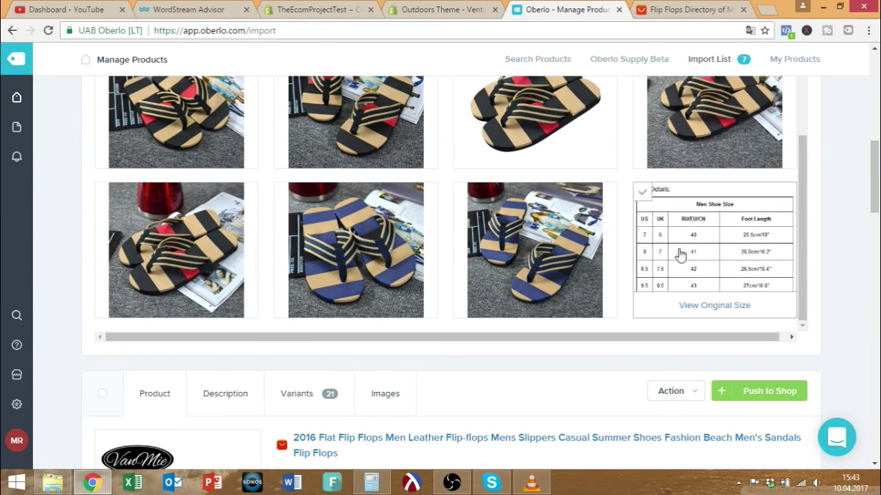
Include the size chart image plus the last-row blue and another striped flip-flop photo.
click(660, 236)
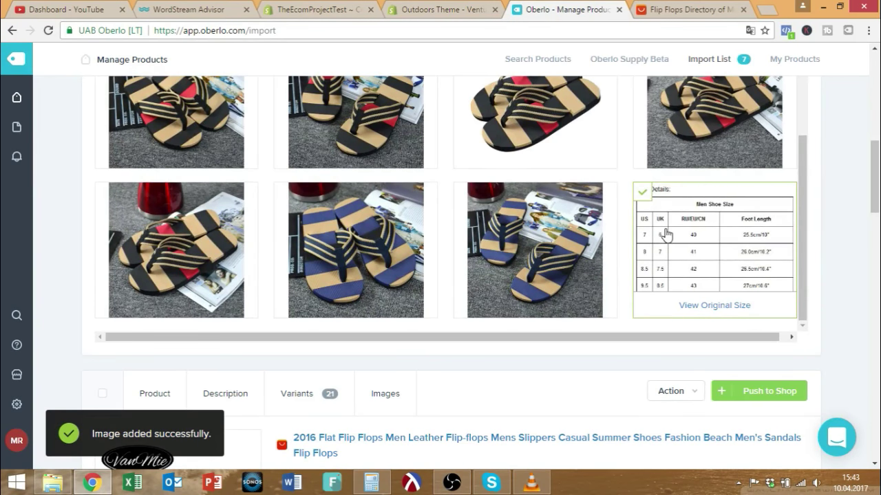
scroll(665, 236, up, 6)
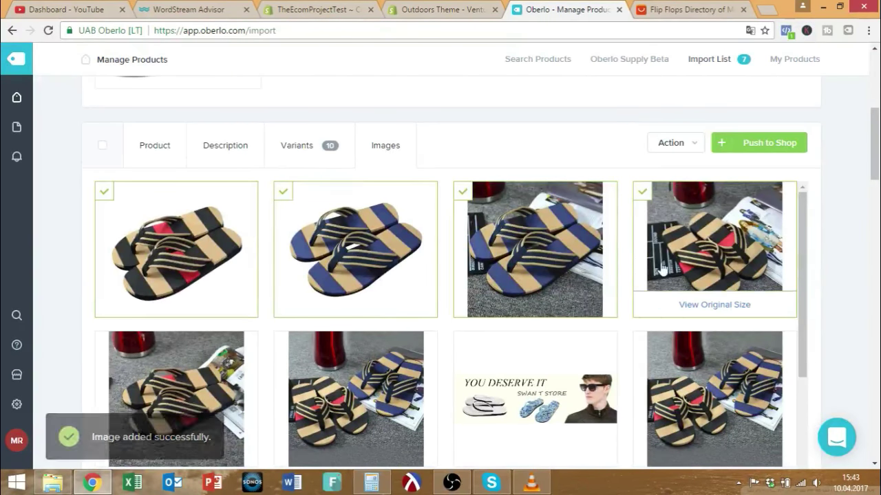
scroll(527, 311, down, 6)
click(536, 304)
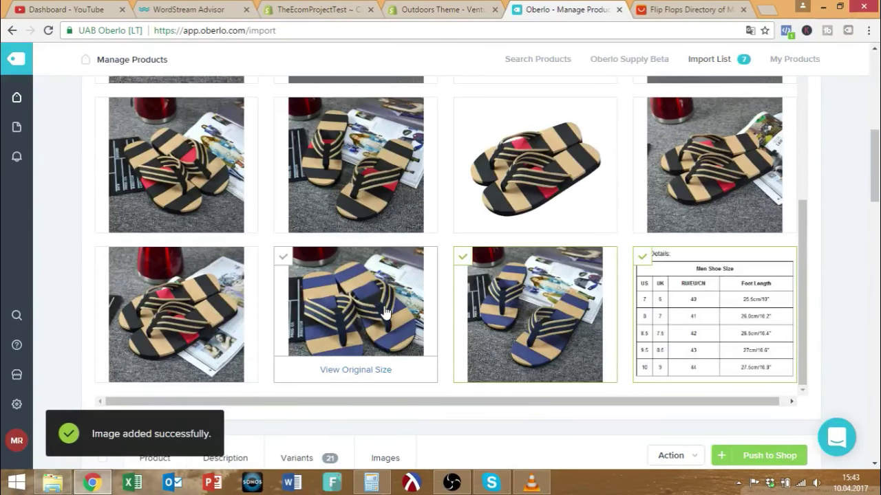
click(369, 198)
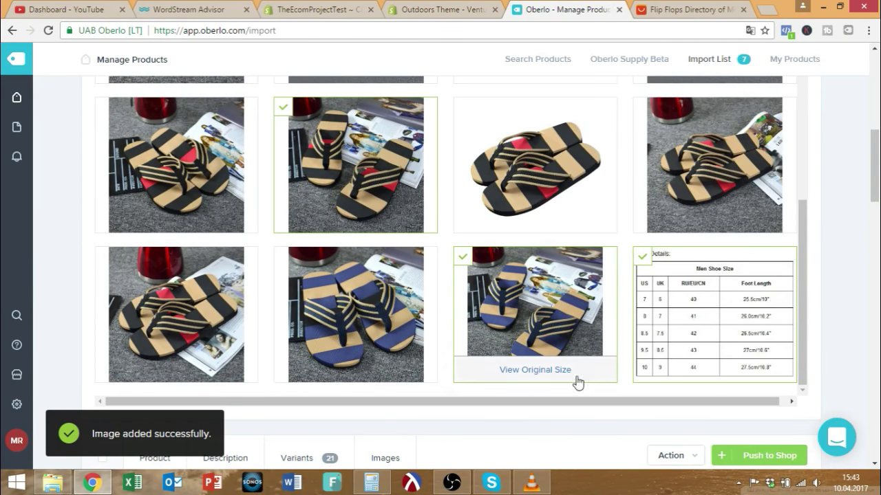
scroll(530, 309, up, 6)
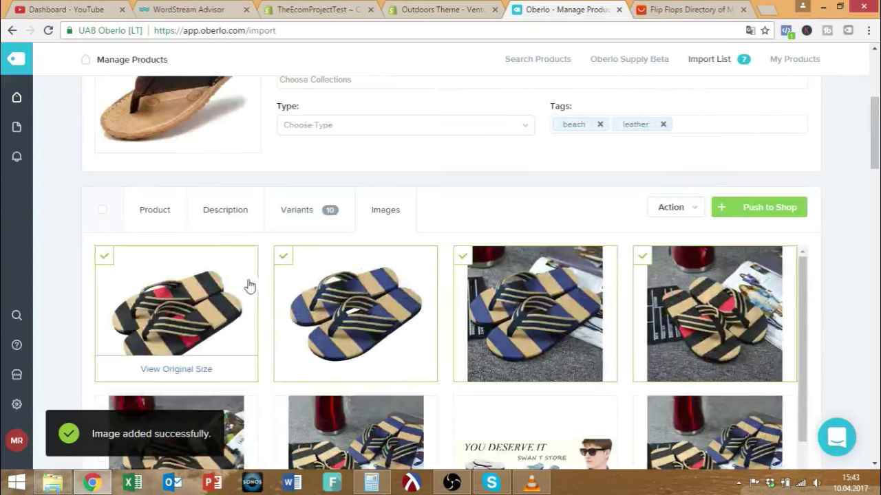
scroll(252, 289, down, 8)
scroll(735, 275, up, 3)
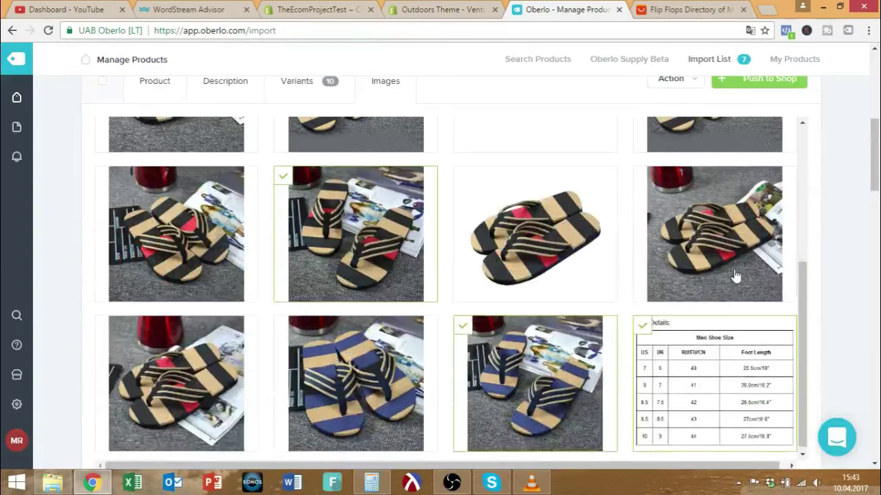
scroll(735, 275, up, 5)
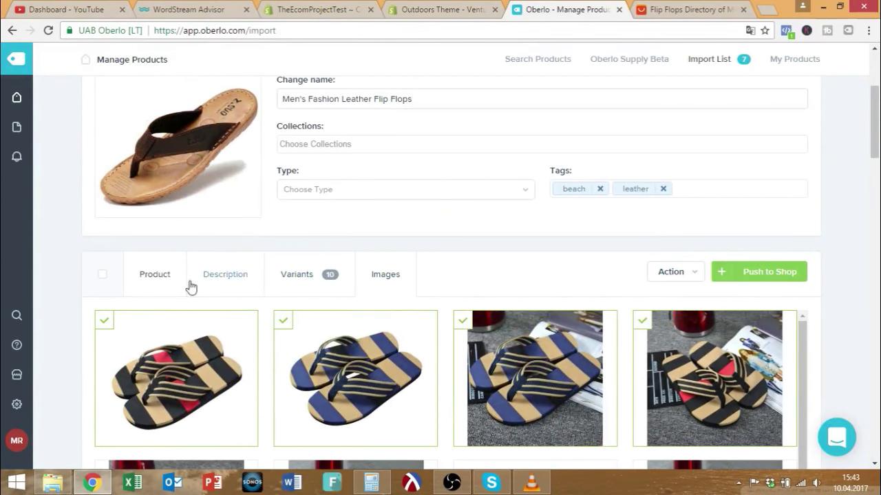
Push the 2017 Fashion Flip Flops to the shop from their product card.
click(679, 278)
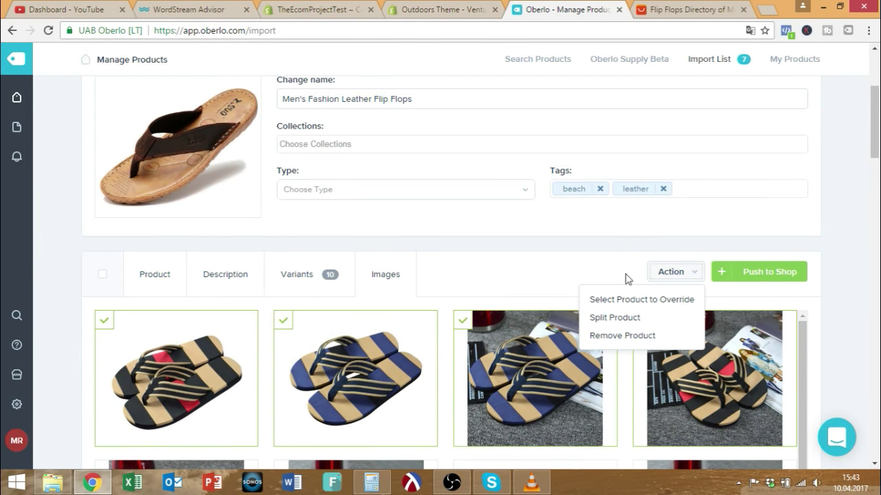
click(148, 283)
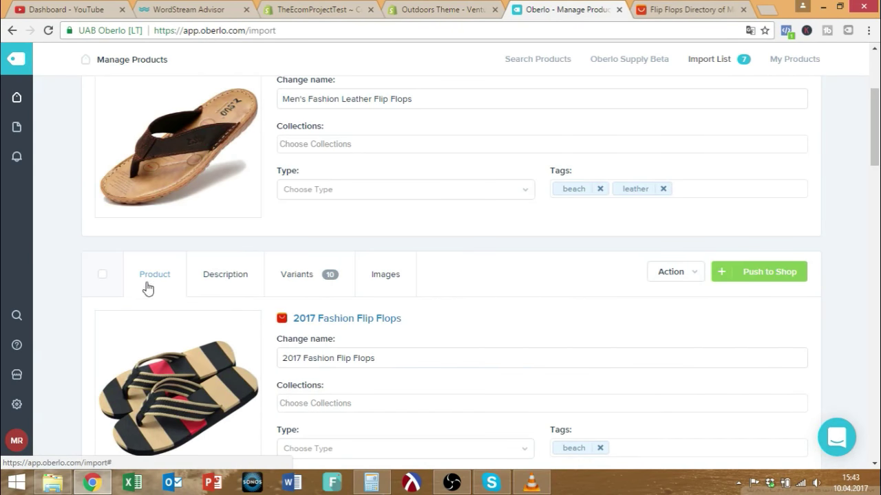
scroll(433, 275, down, 3)
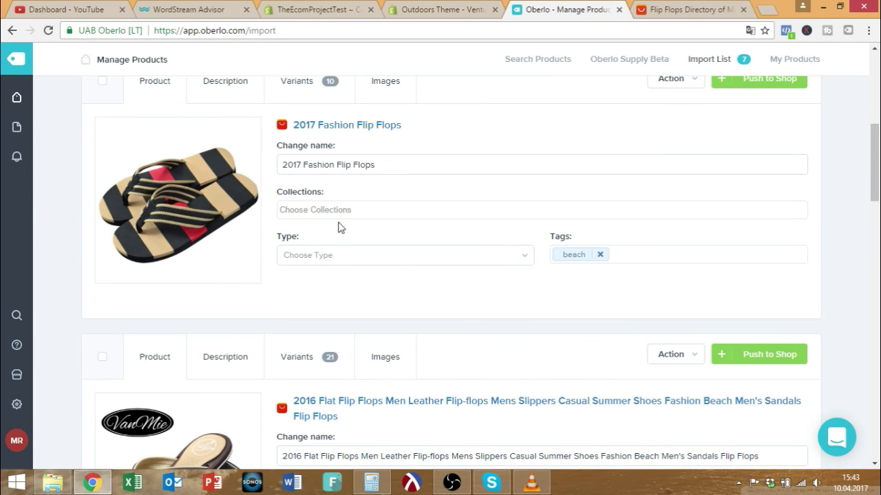
scroll(562, 247, up, 3)
click(760, 273)
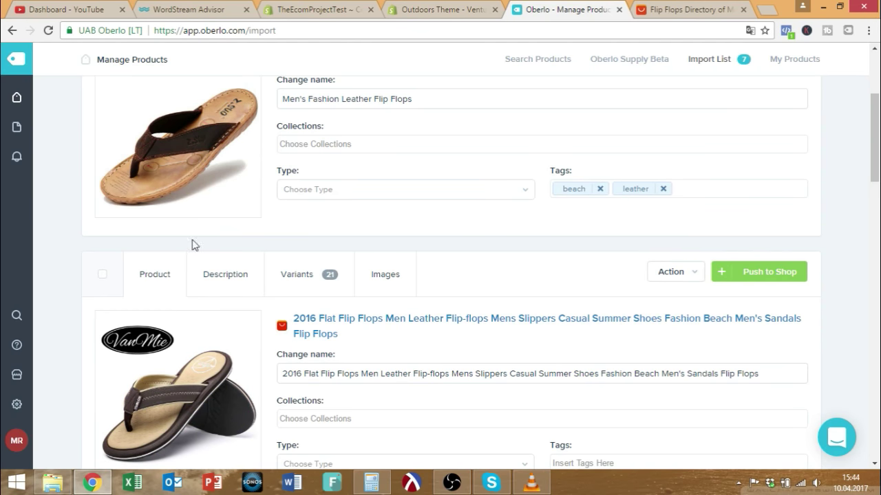
Reopen the import list, now headed by the leather flip flops.
scroll(275, 316, up, 3)
mouse_move(17, 110)
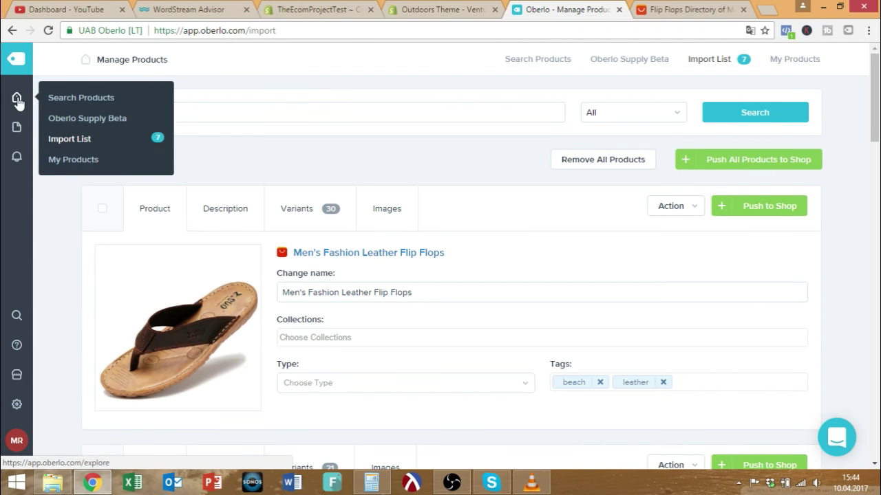
click(731, 205)
scroll(486, 224, down, 10)
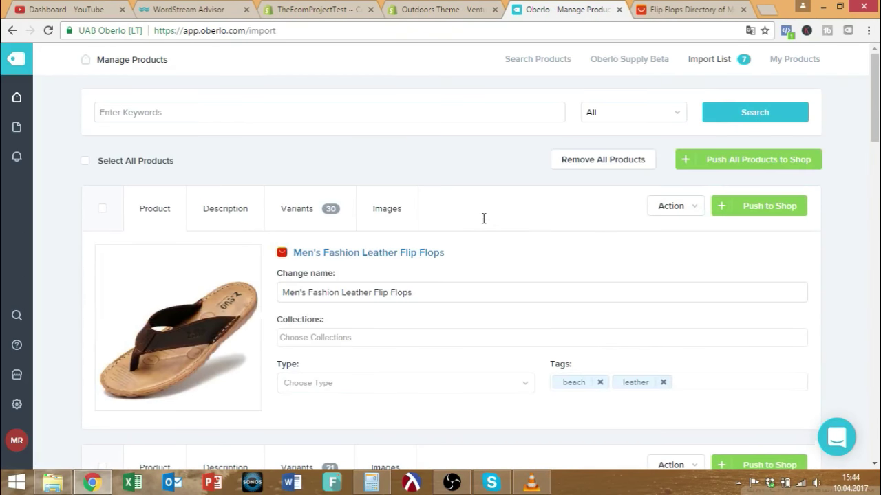
Go to the Shopify admin product list and open the 2017 Fashion Flip Flops product.
click(314, 9)
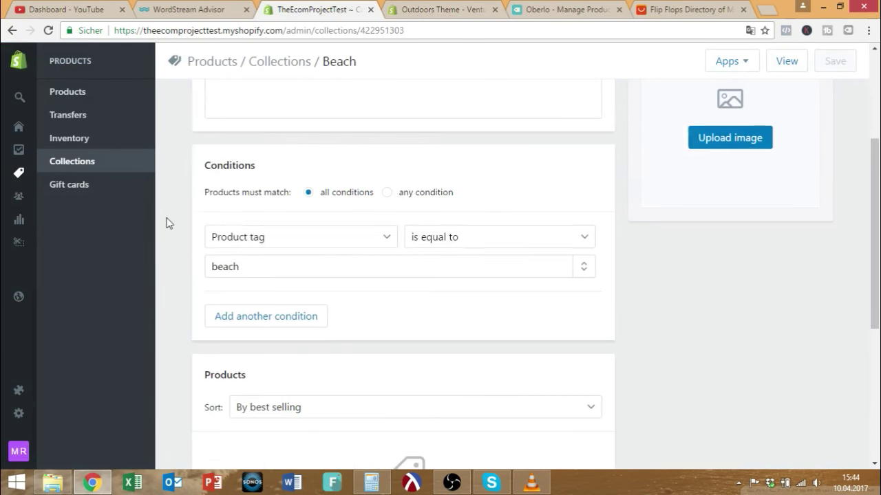
scroll(166, 223, up, 3)
mouse_move(20, 127)
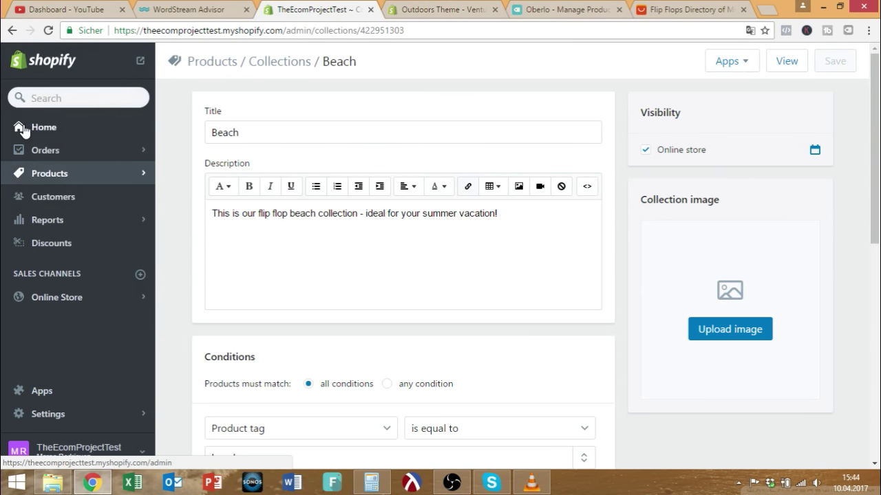
click(40, 171)
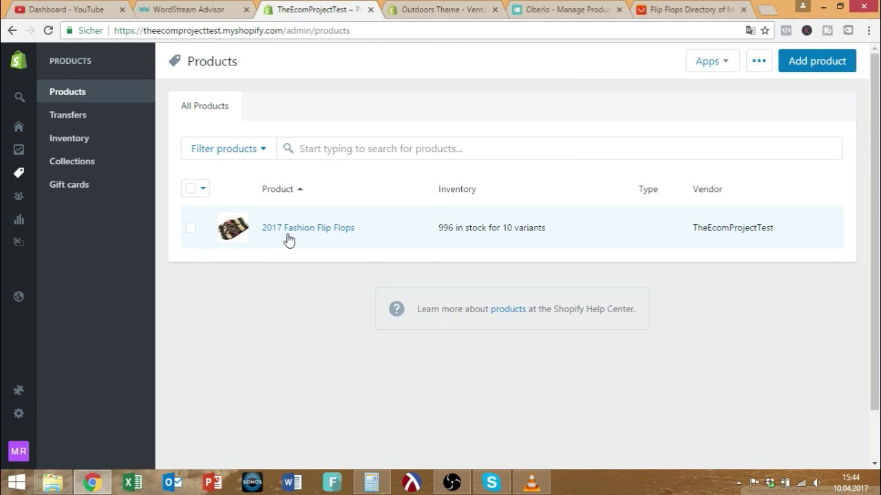
click(450, 231)
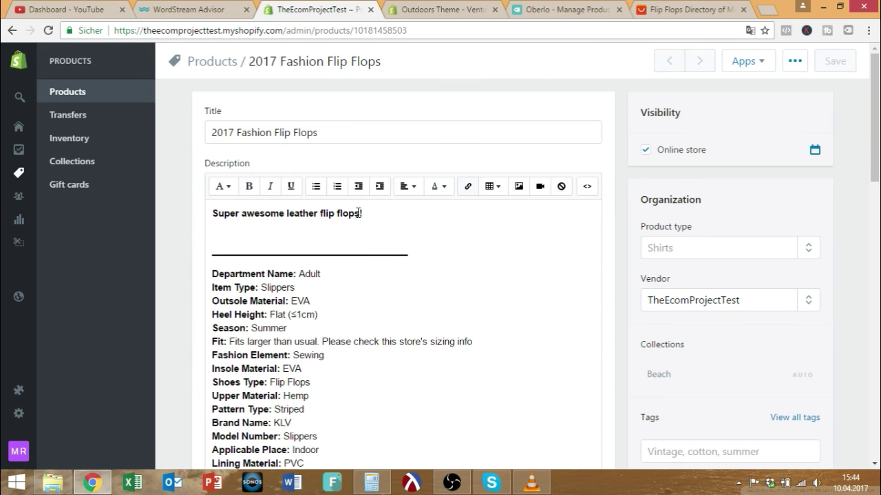
Review the description's specification lines and the 10 Black/Blue variants with sizes, inventory and prices.
scroll(358, 213, down, 3)
scroll(354, 247, up, 1)
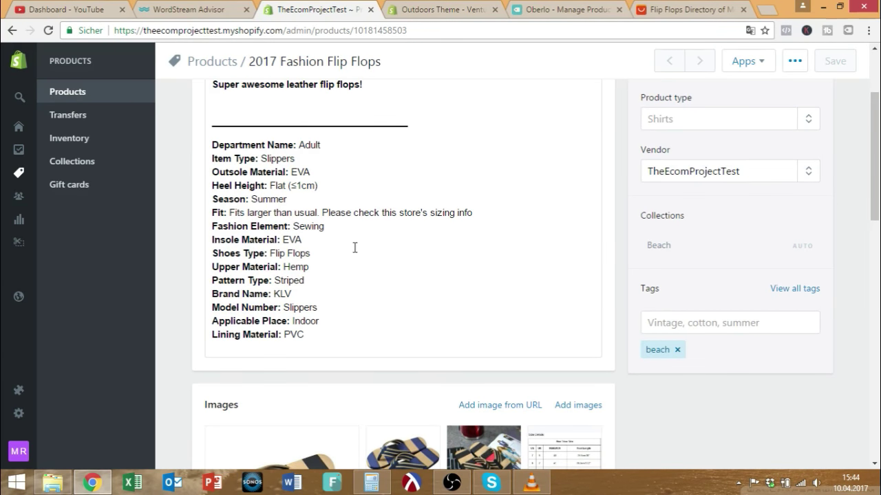
scroll(354, 248, down, 1)
scroll(362, 287, up, 3)
scroll(326, 403, down, 2)
drag(327, 352, 204, 146)
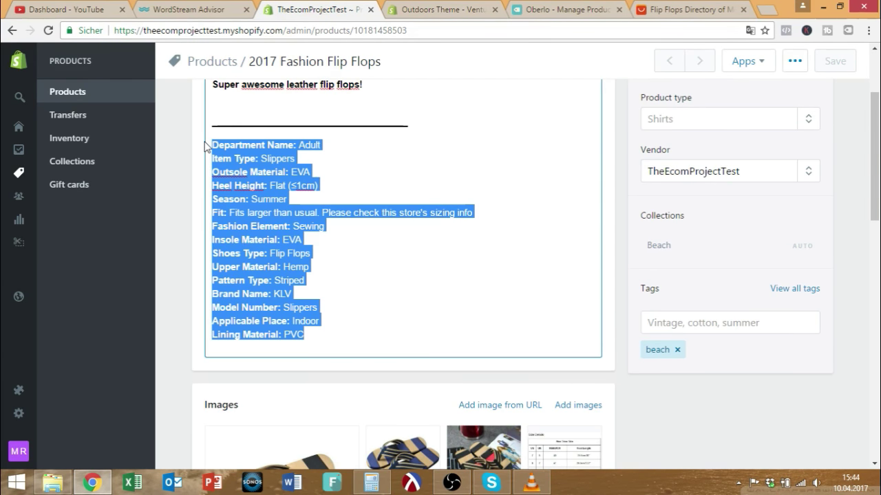
scroll(206, 148, up, 2)
drag(363, 213, 171, 224)
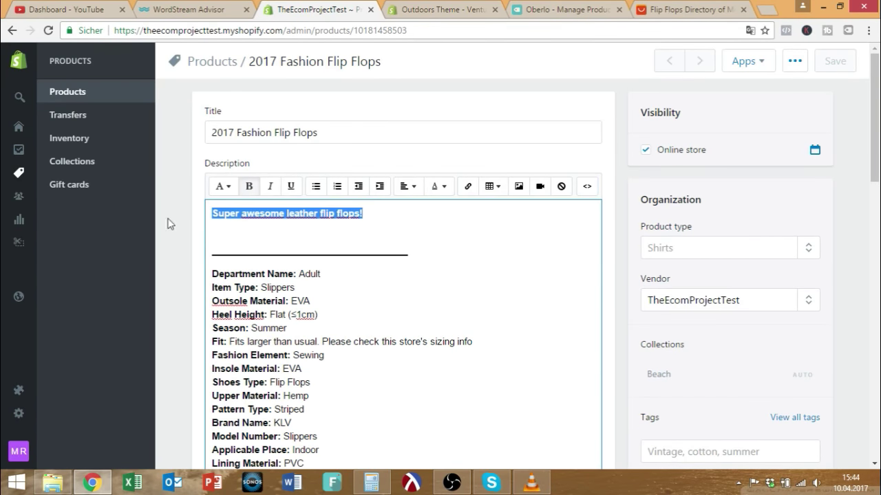
scroll(348, 213, down, 8)
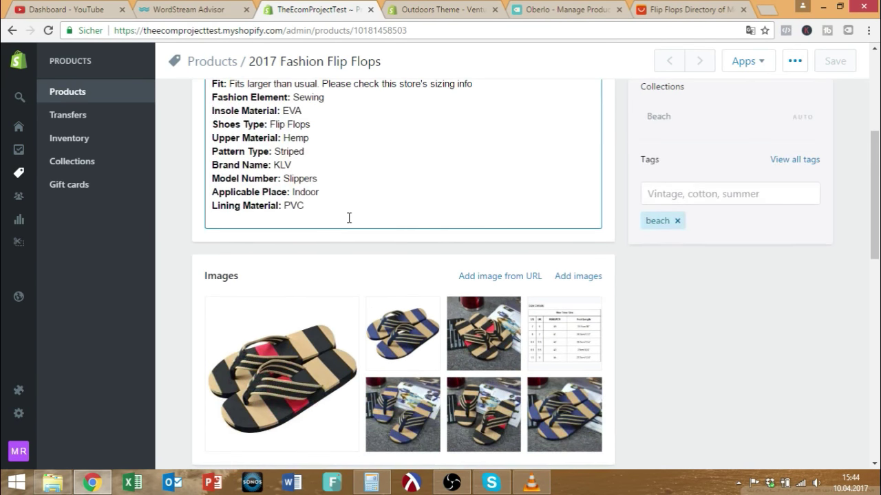
scroll(346, 213, down, 3)
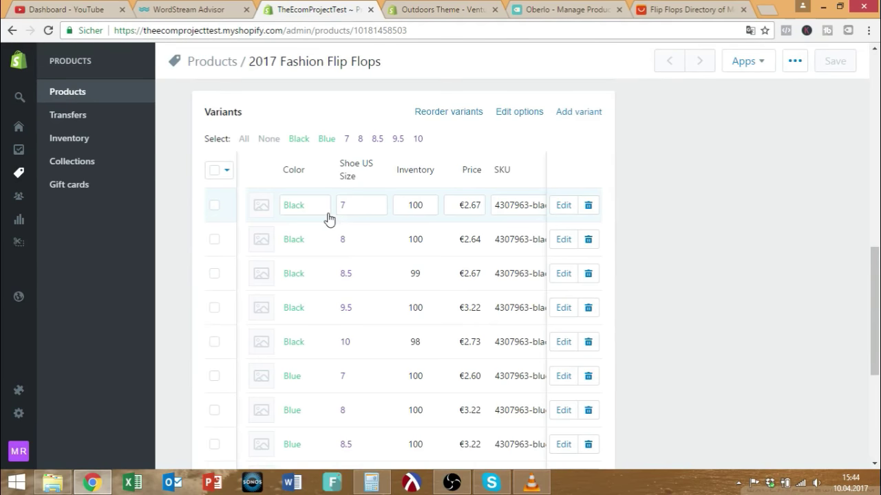
scroll(328, 218, down, 4)
scroll(314, 291, up, 3)
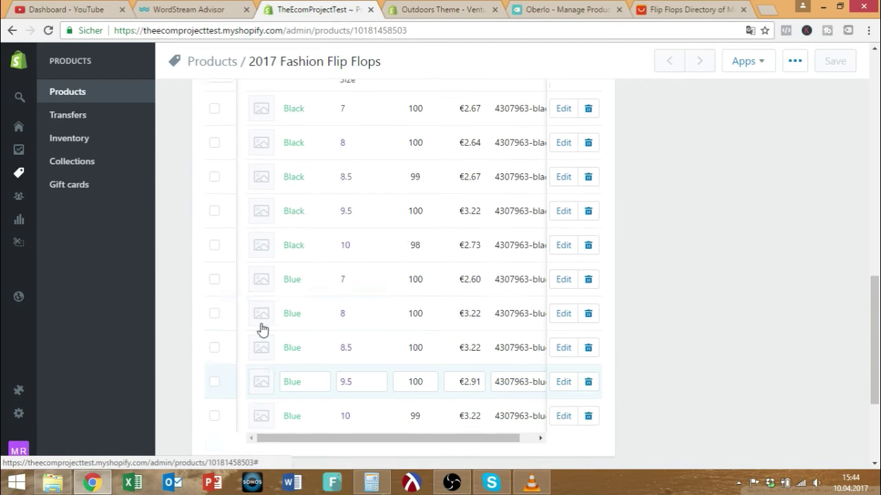
scroll(262, 296, up, 3)
scroll(262, 301, down, 5)
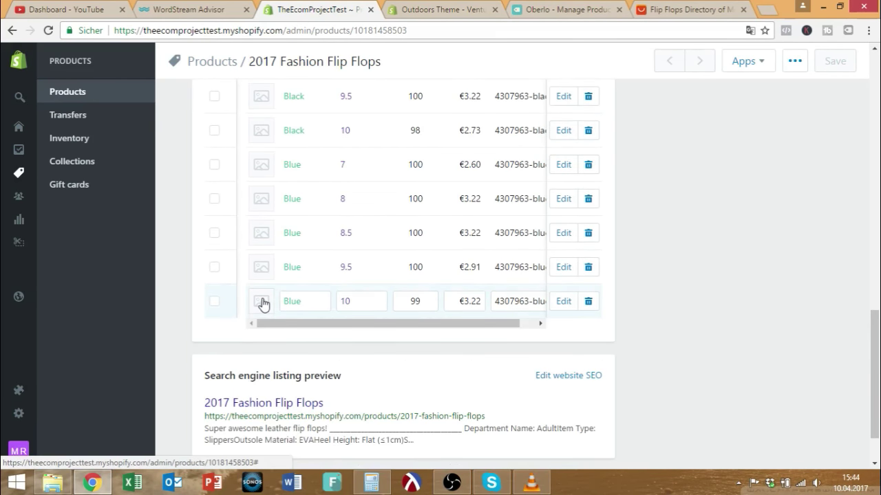
scroll(261, 303, up, 8)
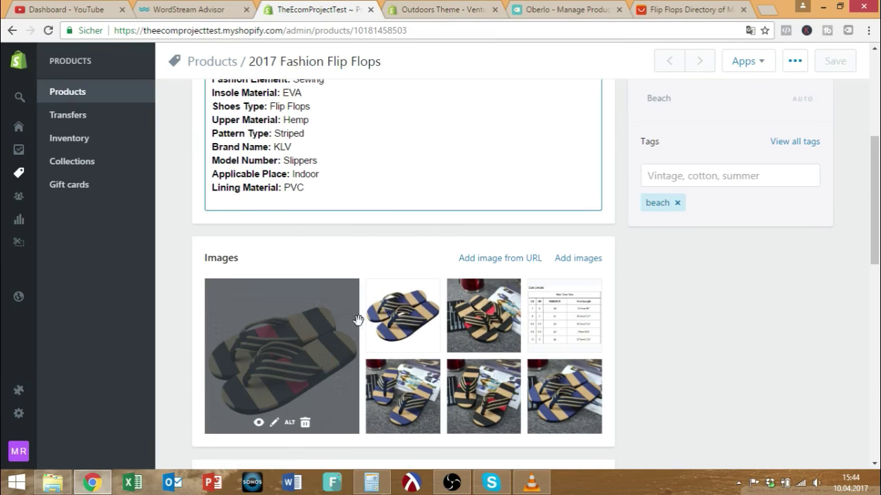
scroll(400, 299, down, 2)
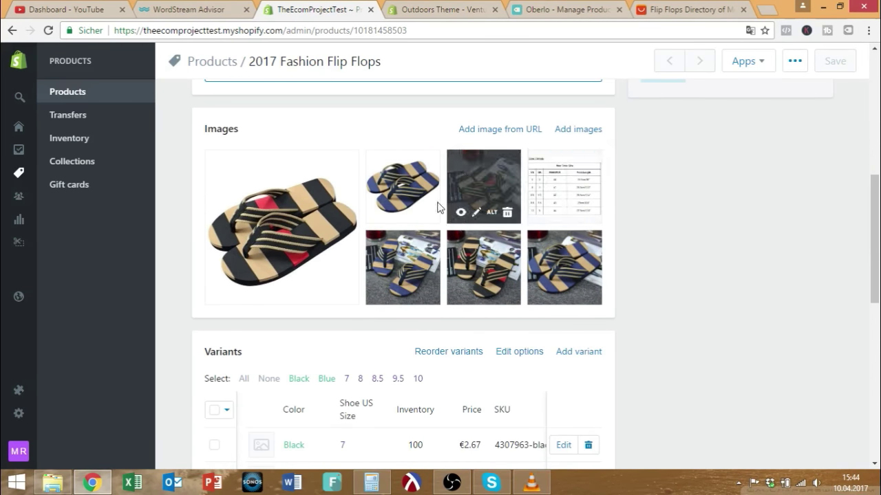
scroll(438, 207, down, 3)
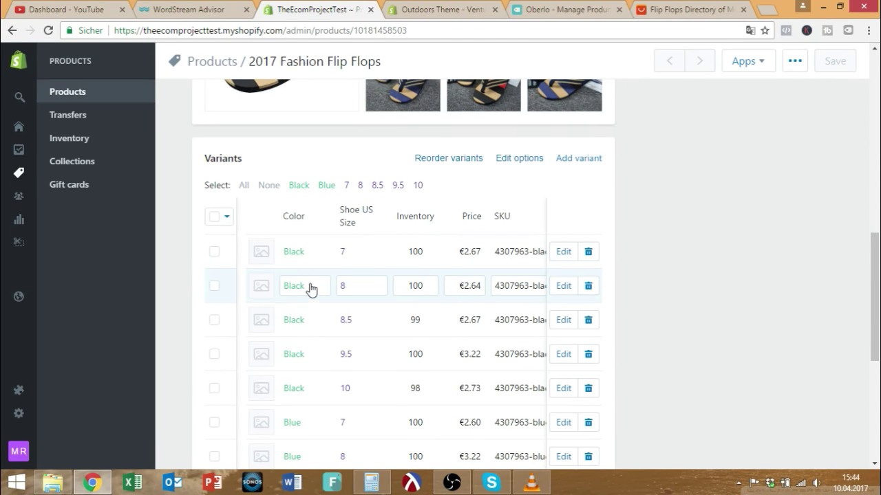
scroll(311, 290, down, 2)
scroll(405, 299, up, 6)
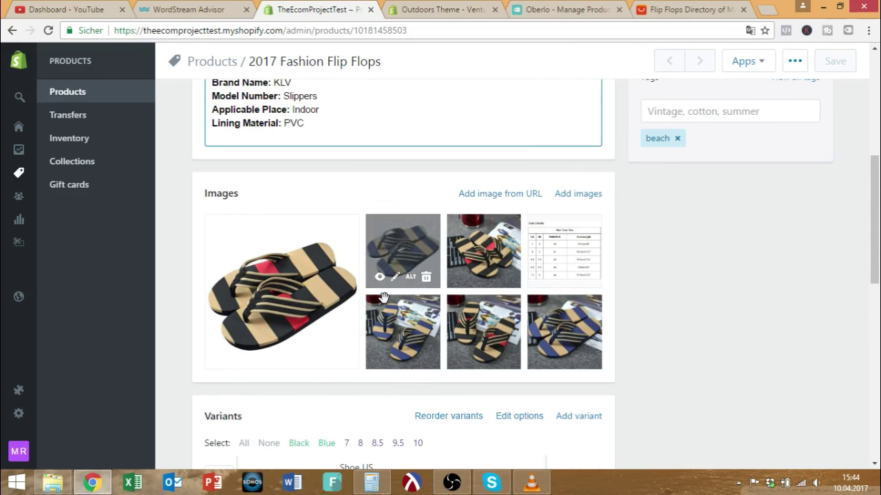
scroll(350, 259, down, 5)
scroll(326, 263, up, 1)
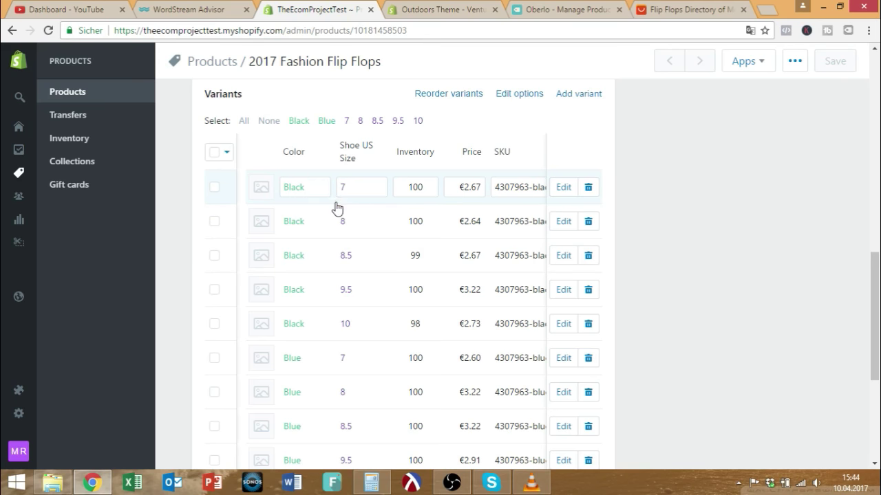
scroll(288, 203, up, 1)
Change the first size-7 variant's colour from Black to Blue, drop the second row's edit, and save.
double_click(308, 256)
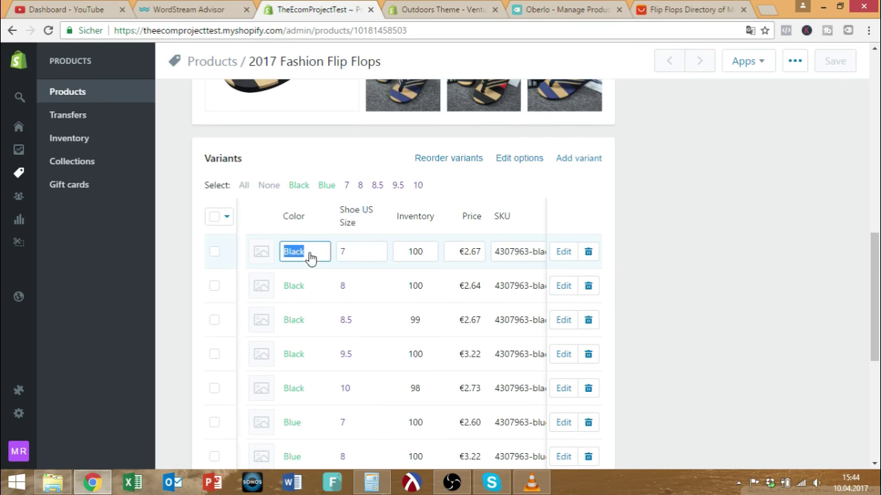
scroll(380, 261, up, 2)
text(Blue)
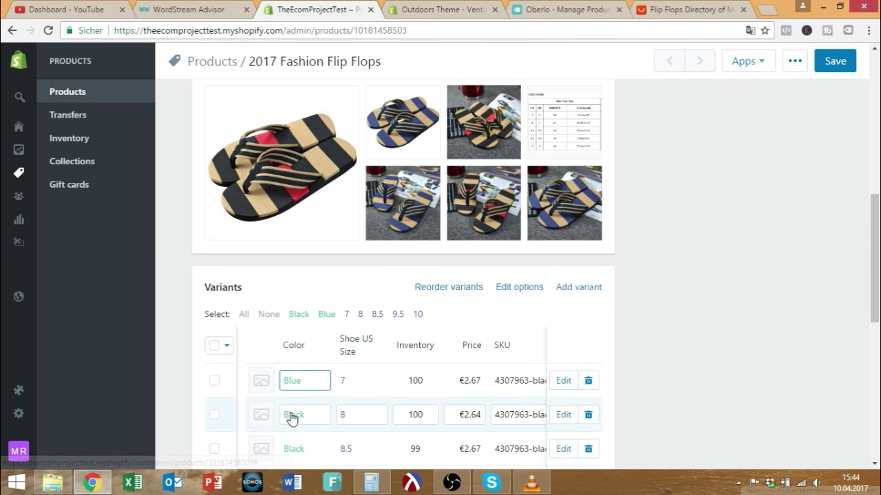
double_click(293, 415)
text(R)
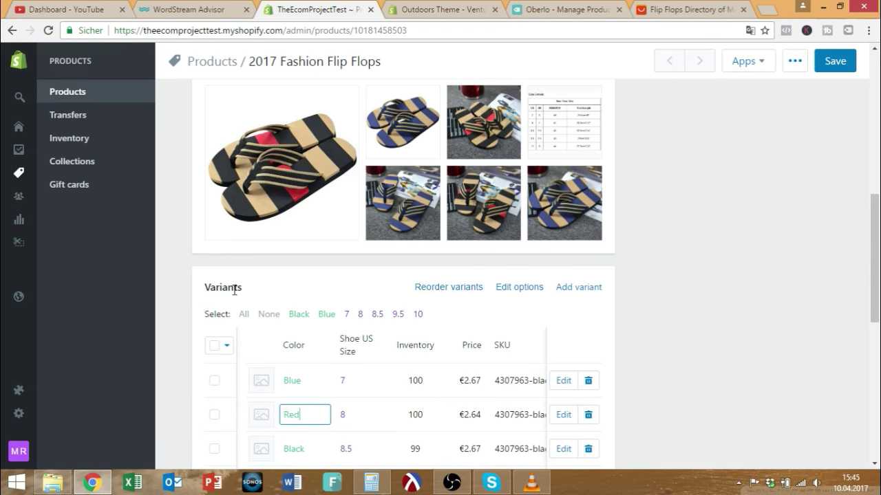
text(ed)
scroll(289, 309, down, 4)
key(BackSpace)
key(BackSpace)
key(BackSpace)
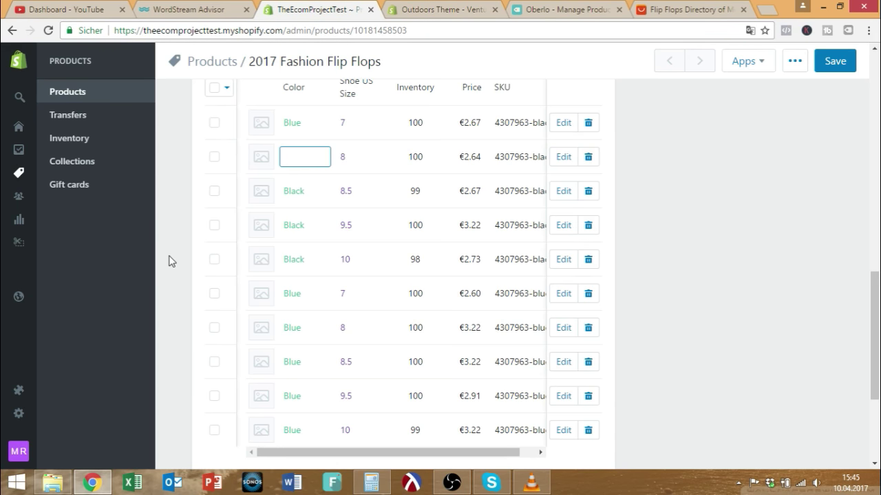
key(ctrl+s)
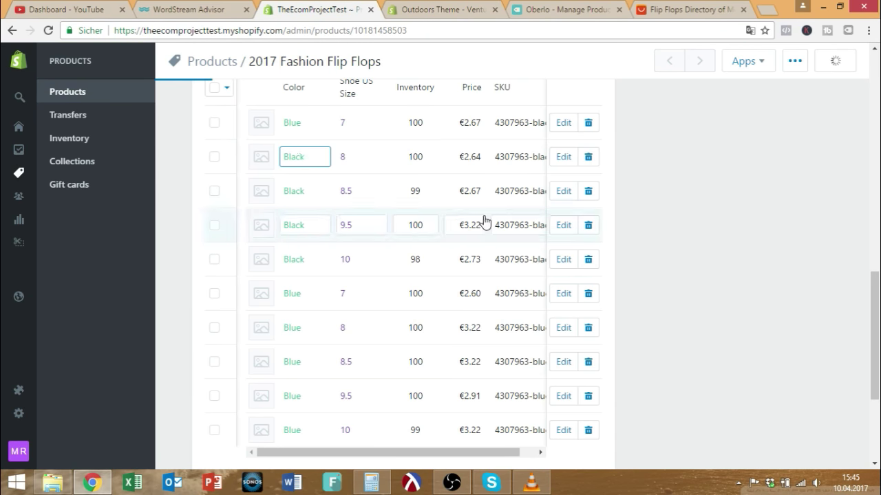
scroll(493, 230, up, 5)
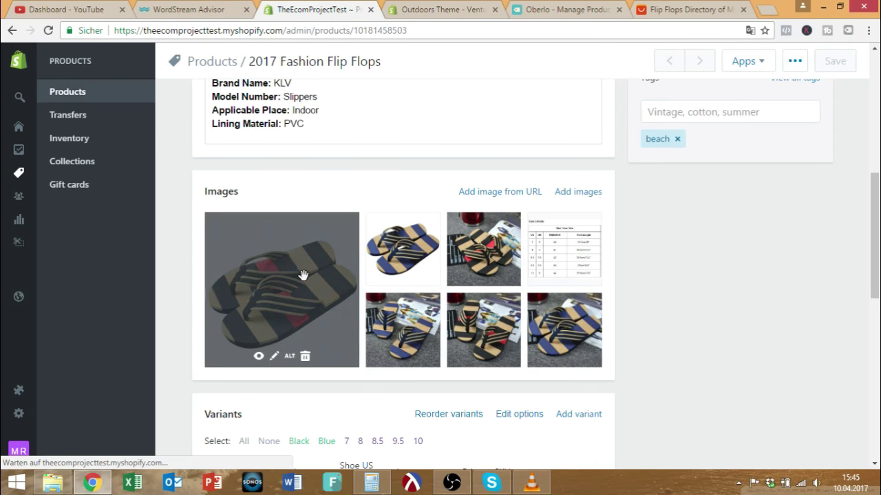
scroll(385, 275, down, 10)
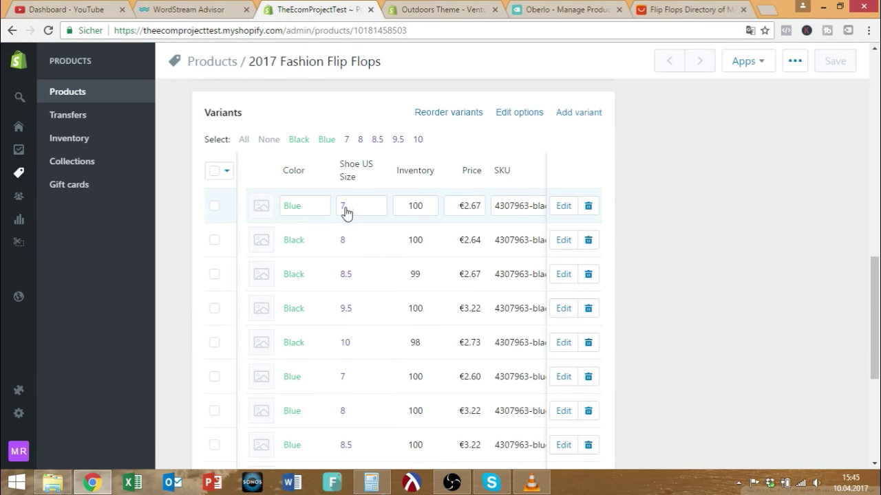
scroll(363, 219, up, 10)
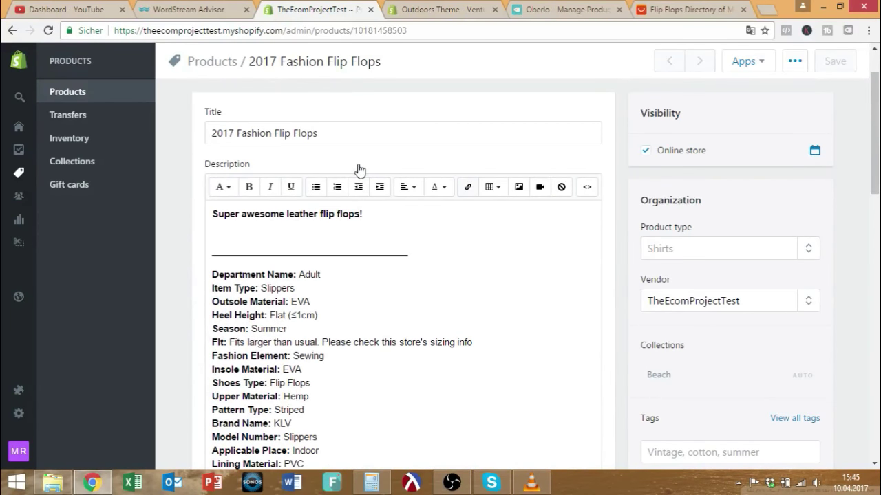
scroll(361, 197, down, 4)
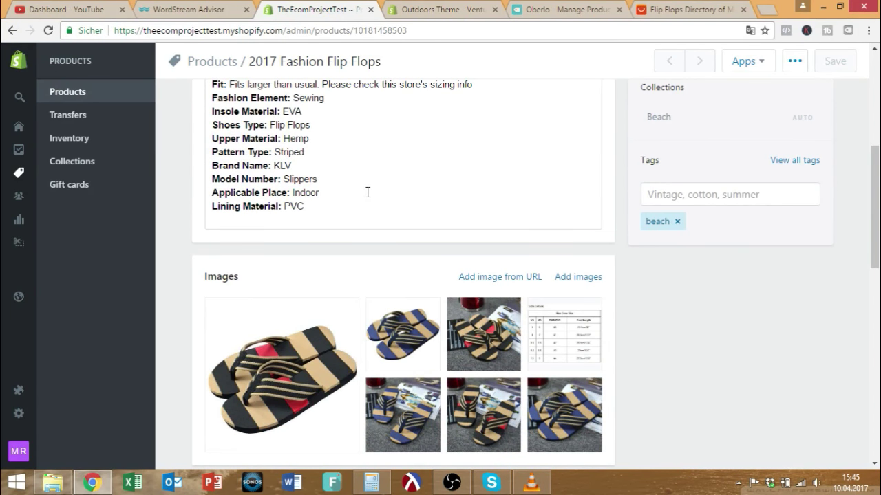
scroll(367, 192, down, 9)
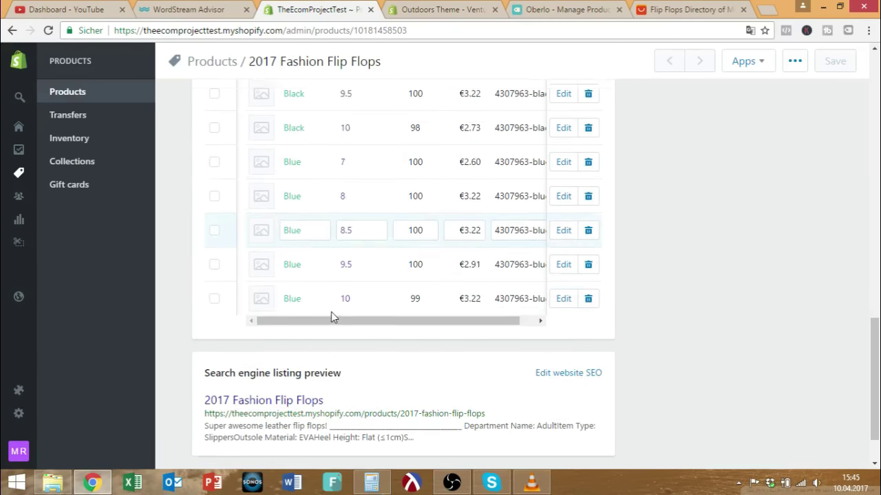
scroll(341, 289, down, 1)
scroll(346, 265, up, 1)
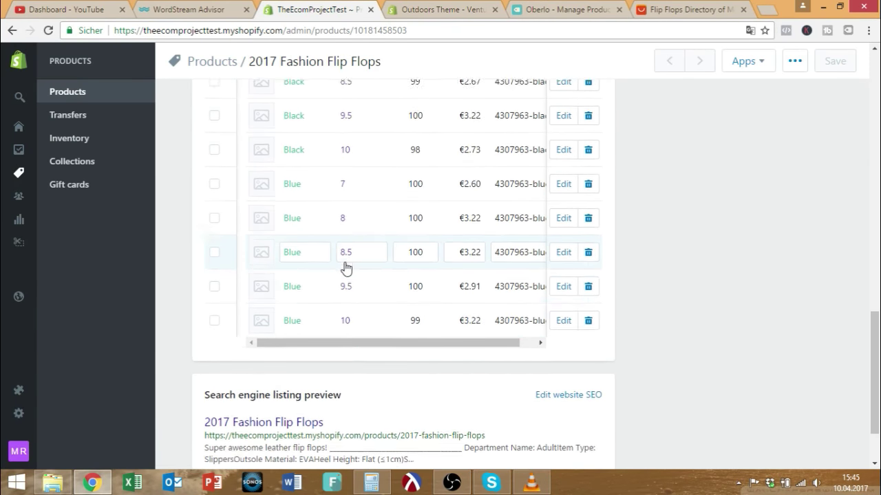
scroll(346, 267, up, 3)
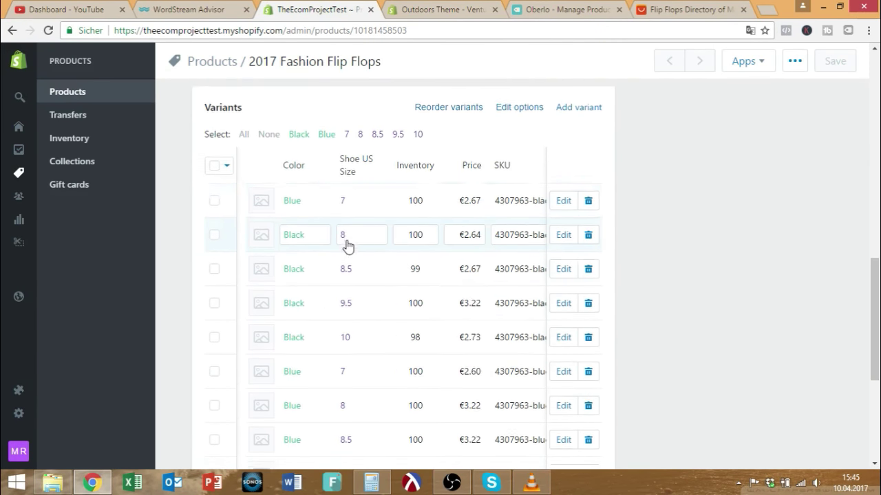
scroll(347, 247, down, 4)
scroll(348, 259, up, 5)
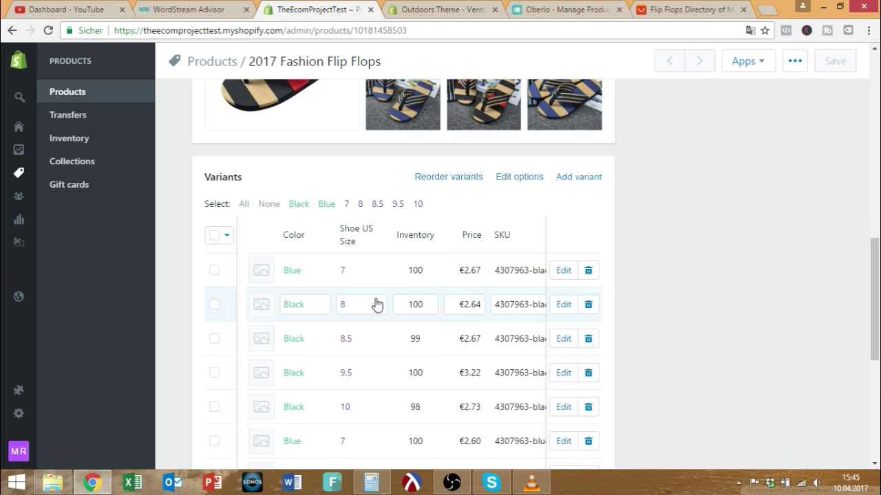
scroll(523, 259, up, 3)
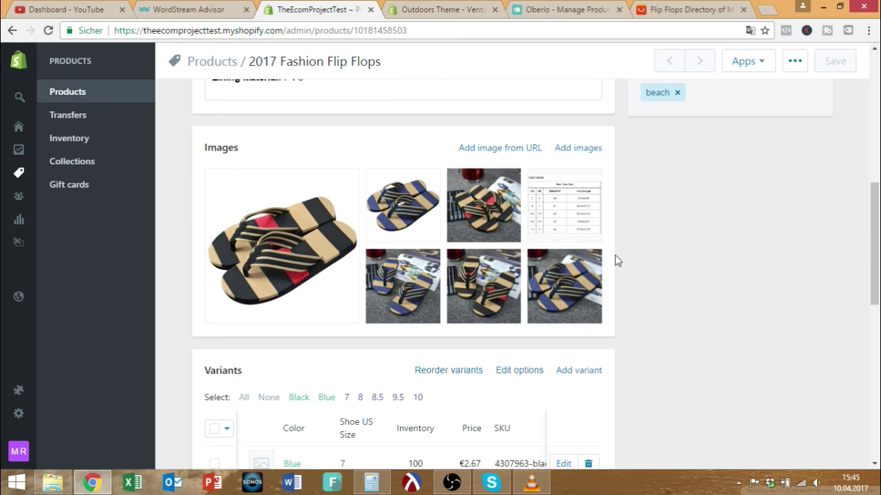
scroll(533, 251, up, 2)
scroll(605, 283, down, 5)
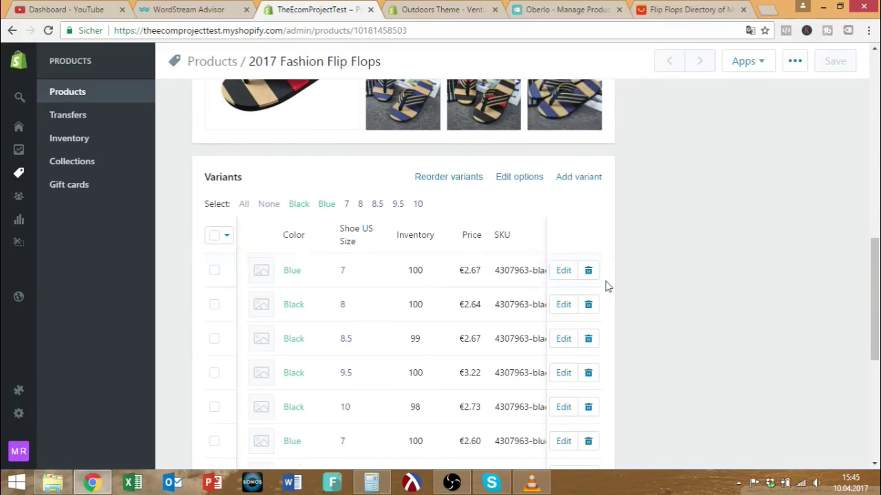
scroll(578, 287, down, 2)
scroll(318, 295, down, 3)
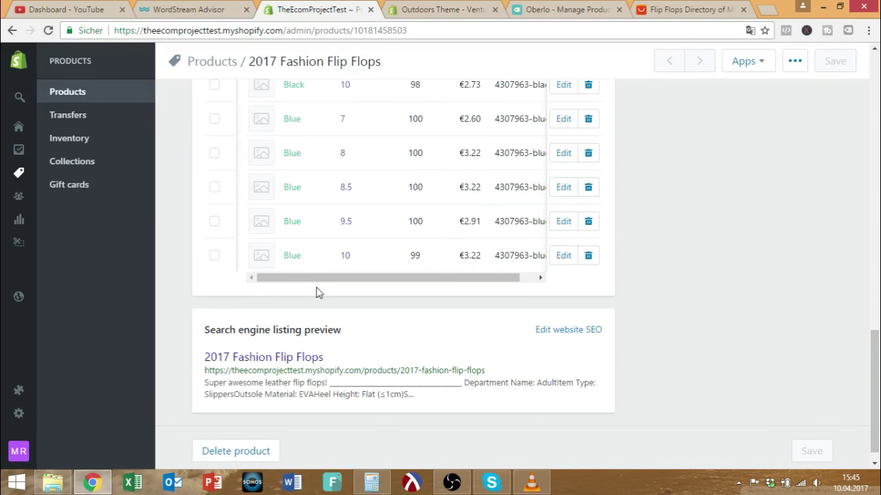
scroll(317, 293, up, 12)
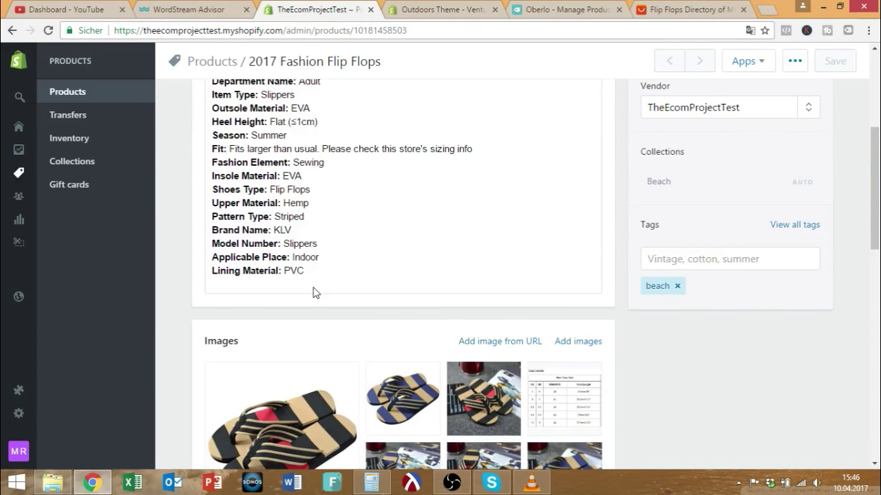
scroll(313, 293, up, 4)
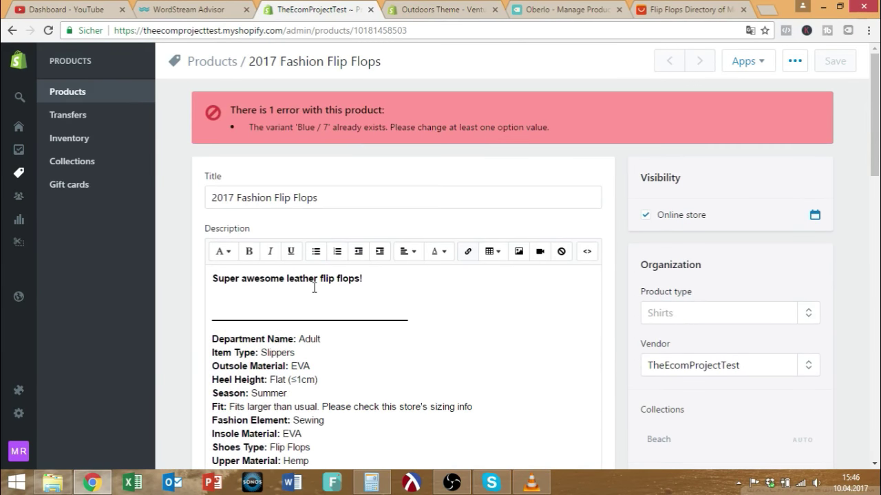
scroll(313, 287, down, 15)
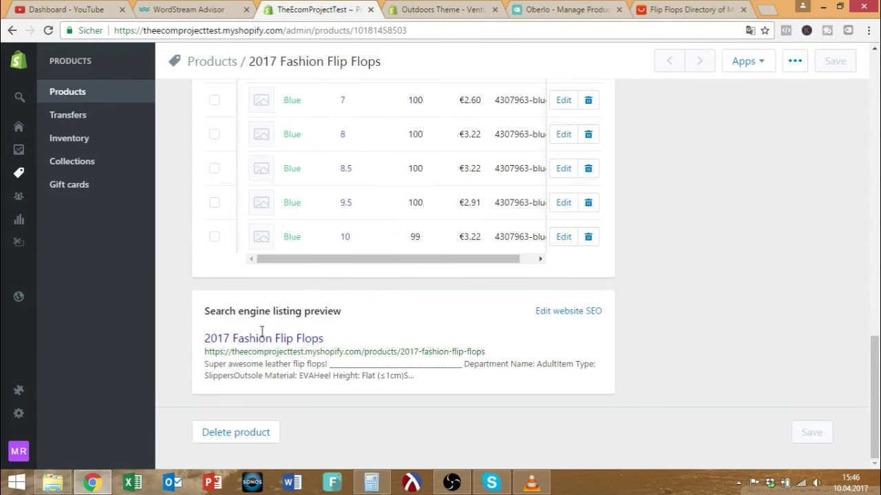
Open the search engine listing fields and select the existing meta description text.
click(545, 314)
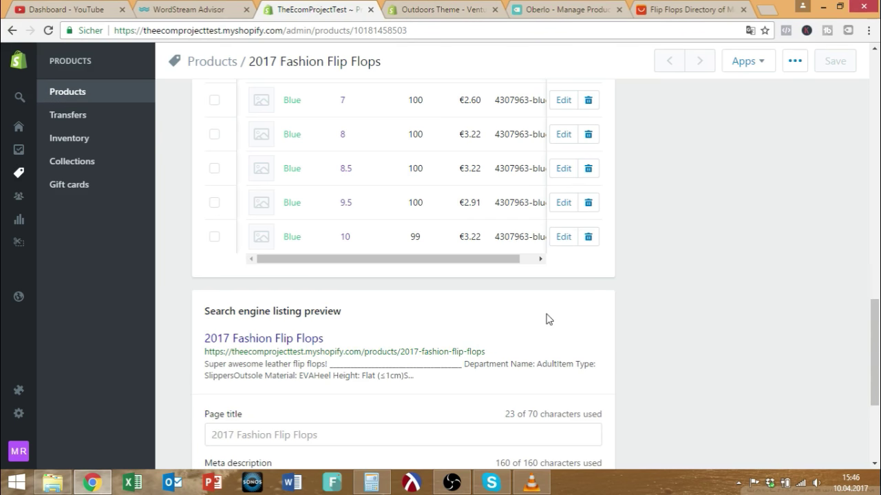
scroll(389, 310, down, 3)
click(369, 225)
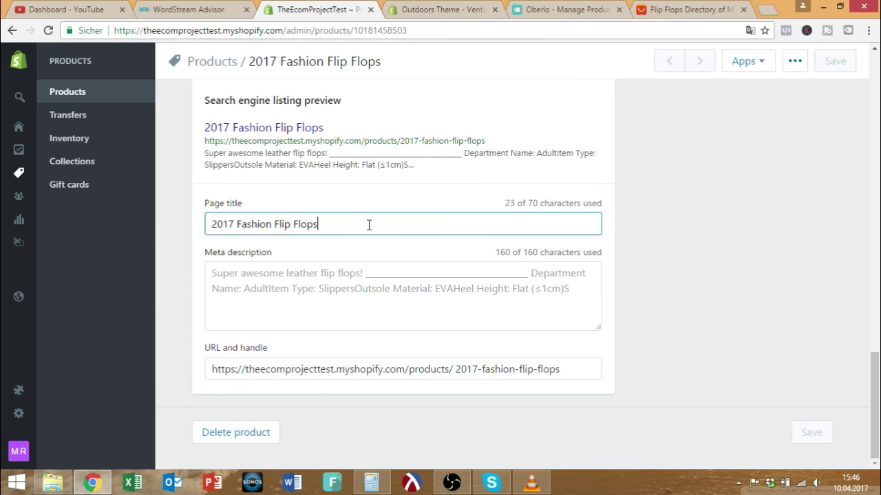
drag(582, 292, 142, 270)
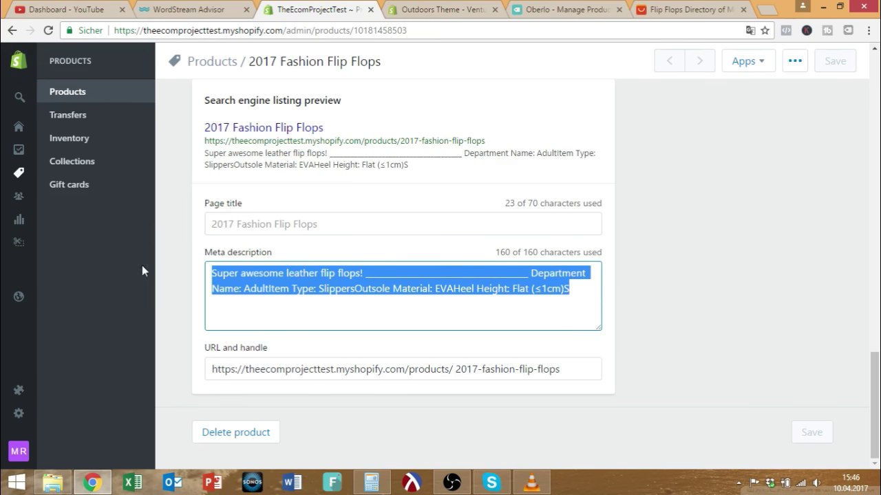
triple_click(350, 225)
click(354, 225)
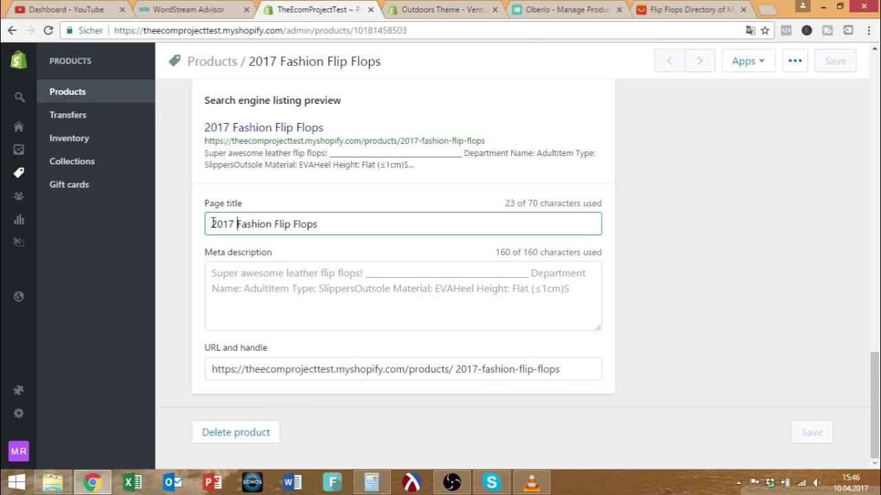
drag(213, 223, 364, 230)
drag(571, 292, 152, 257)
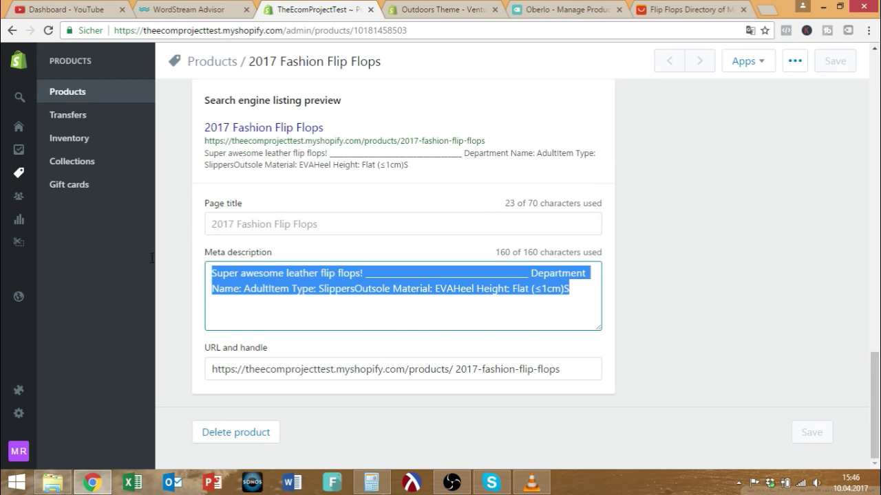
scroll(35, 222, up, 1)
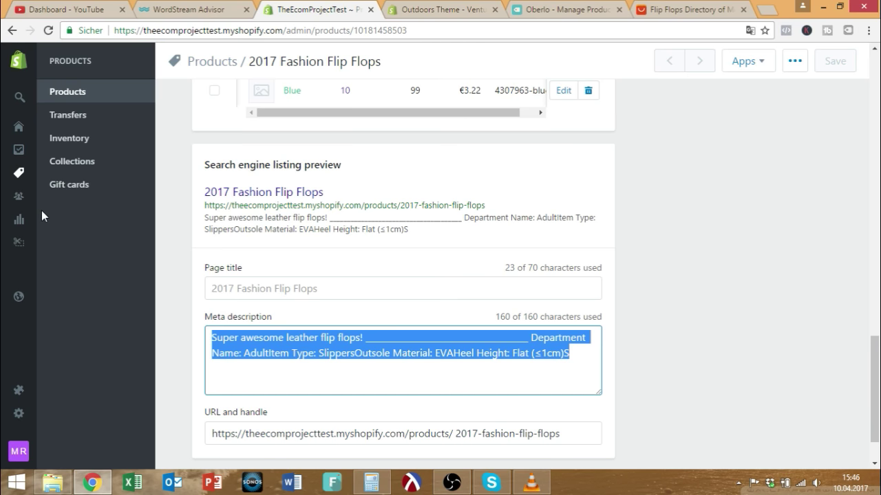
Enter a new meta description about fashion flip flops for men, Red and Blue, free worldwide shipping.
text(Fashion)
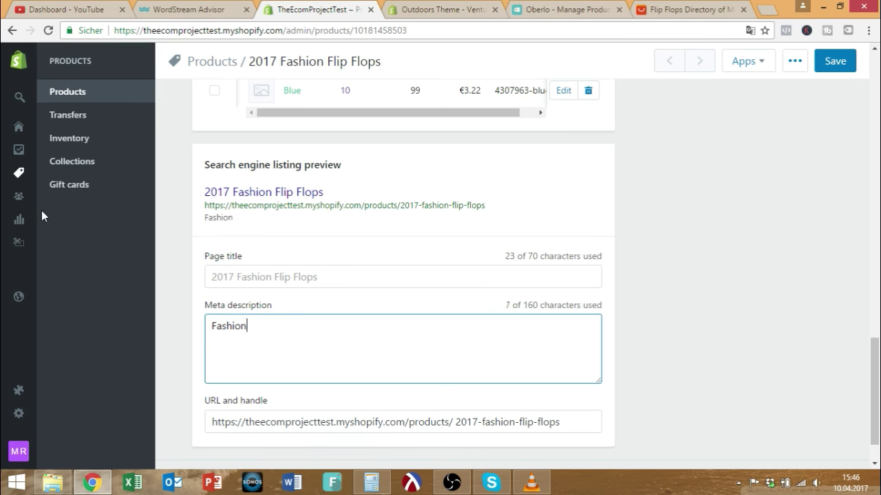
text(For )
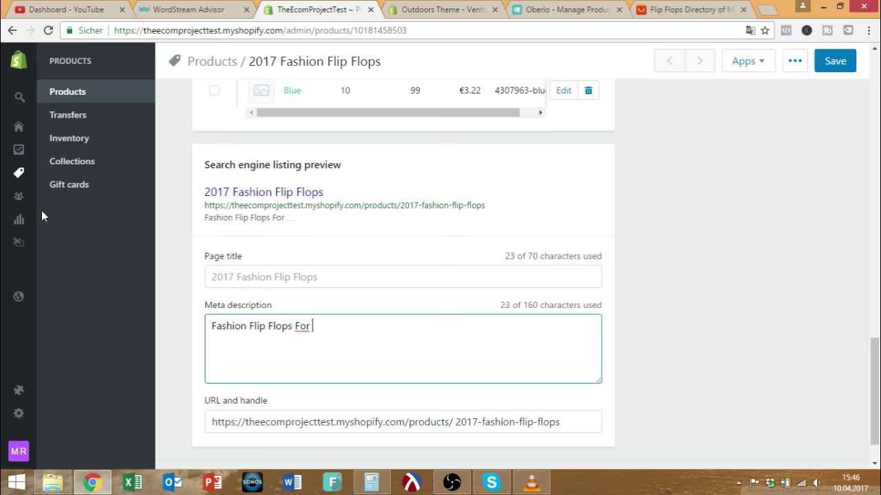
text(Men, Ideal)
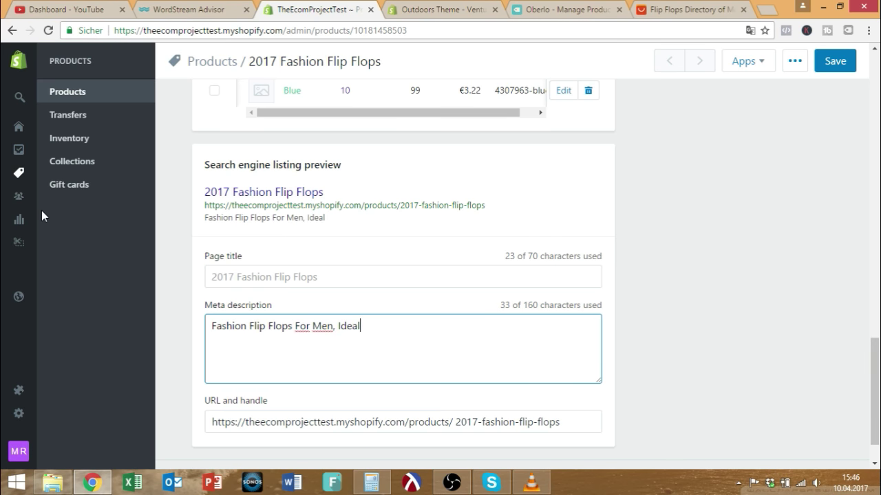
text( For A Nice Day At The Beach. Shop)
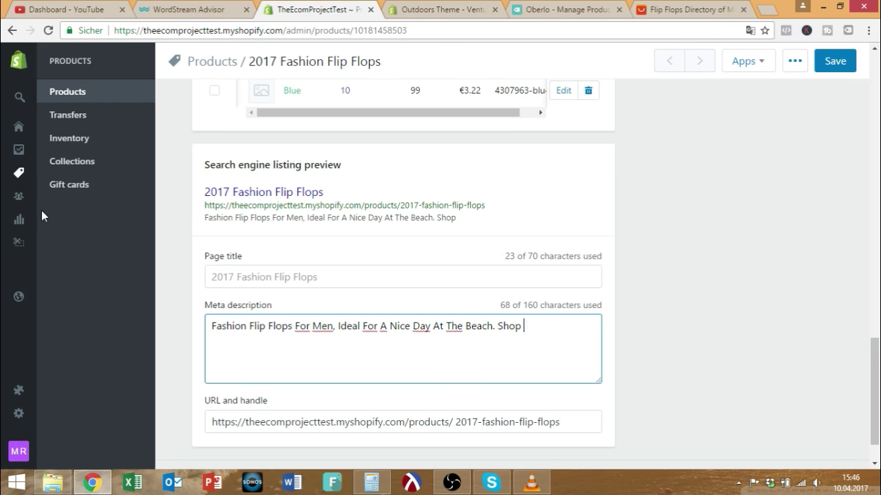
key(BackSpace)
key(BackSpace)
key(BackSpace)
key(BackSpace)
key(BackSpace)
text(Red aand Blue Available)
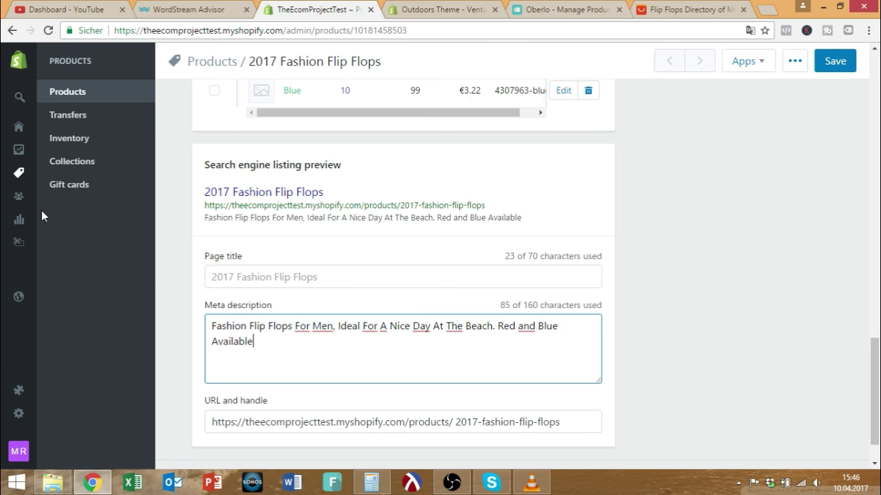
text(, Free Shipping)
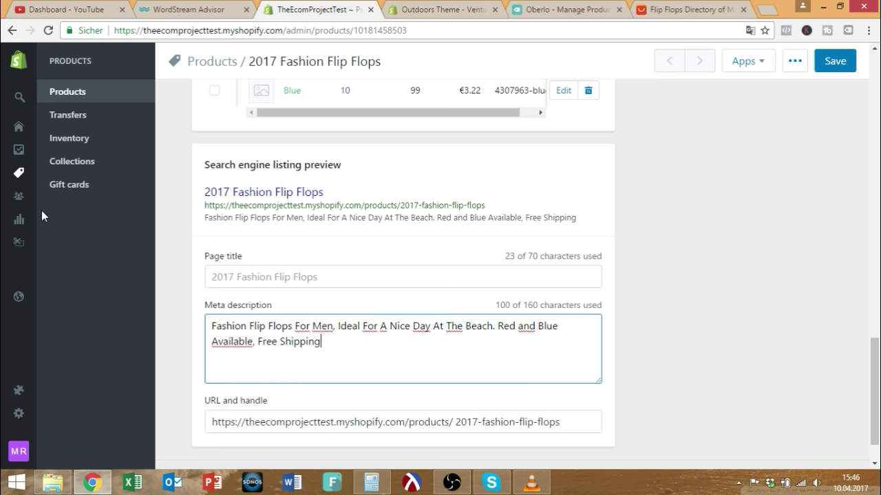
text( Worldwide, F)
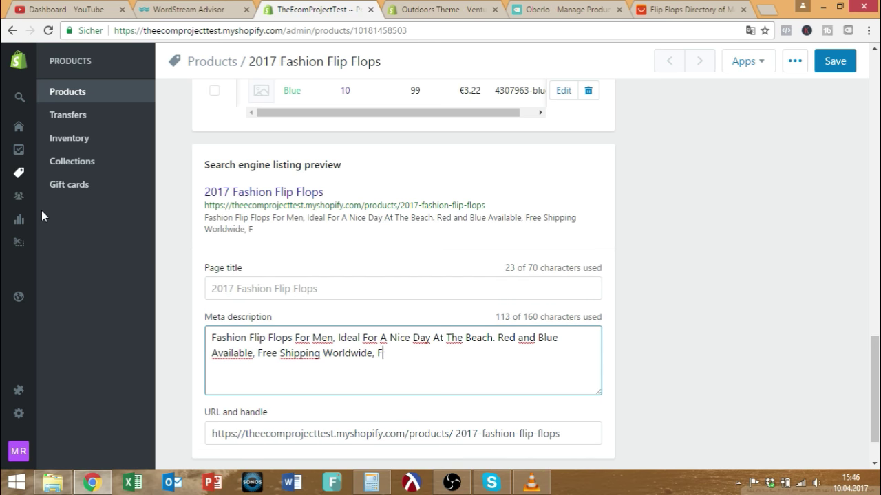
text(ast Support,)
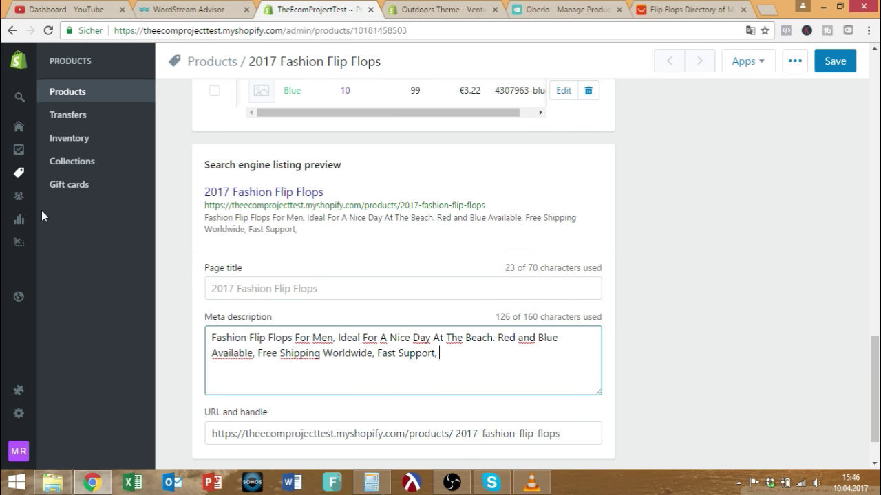
text( Huge Collection.)
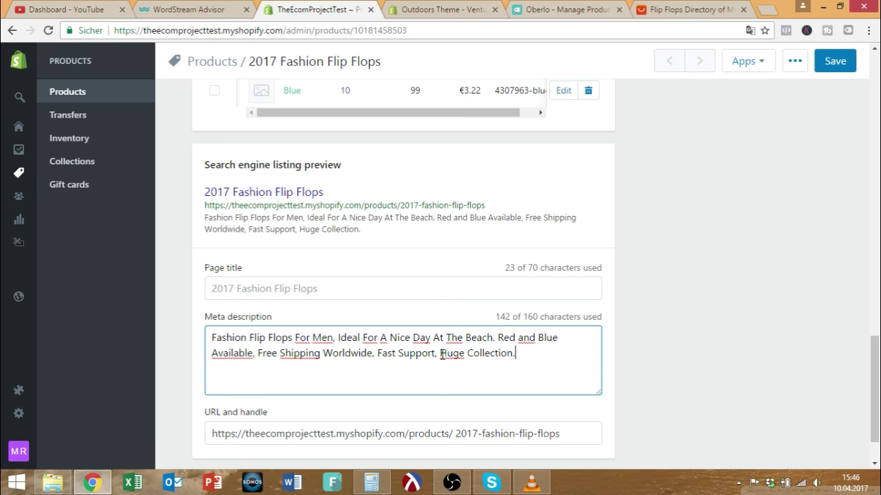
Review the finished 142-character meta description alongside the URL and handle field.
scroll(443, 355, down, 2)
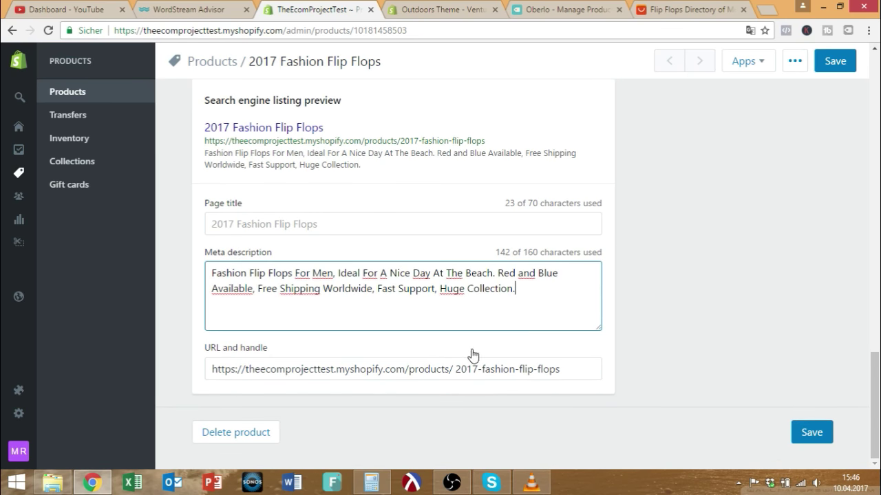
click(454, 377)
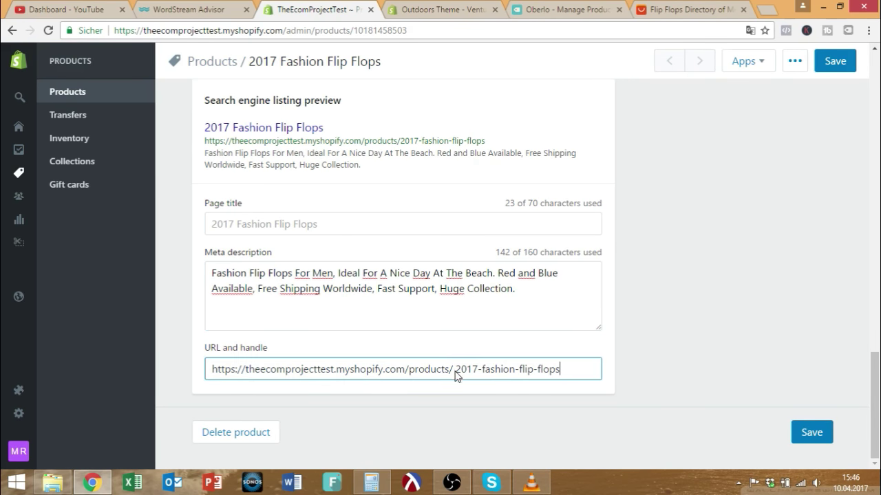
click(528, 292)
click(647, 296)
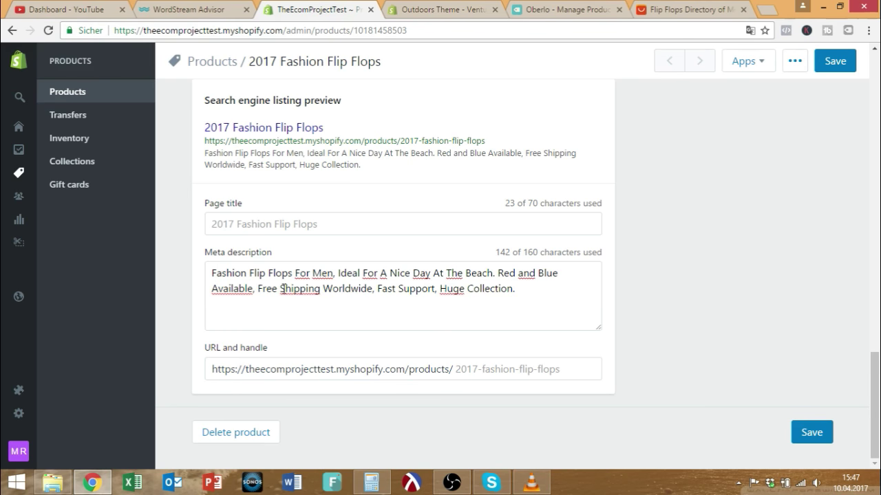
drag(257, 289, 178, 272)
click(547, 288)
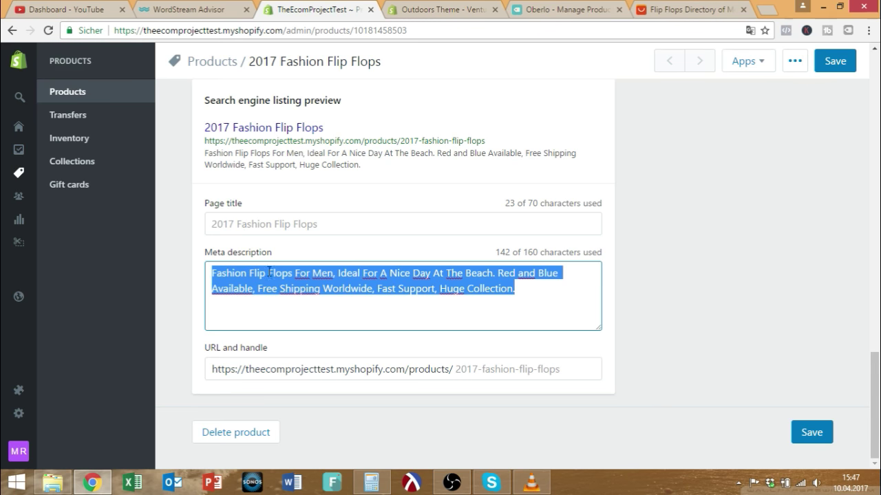
scroll(667, 300, up, 12)
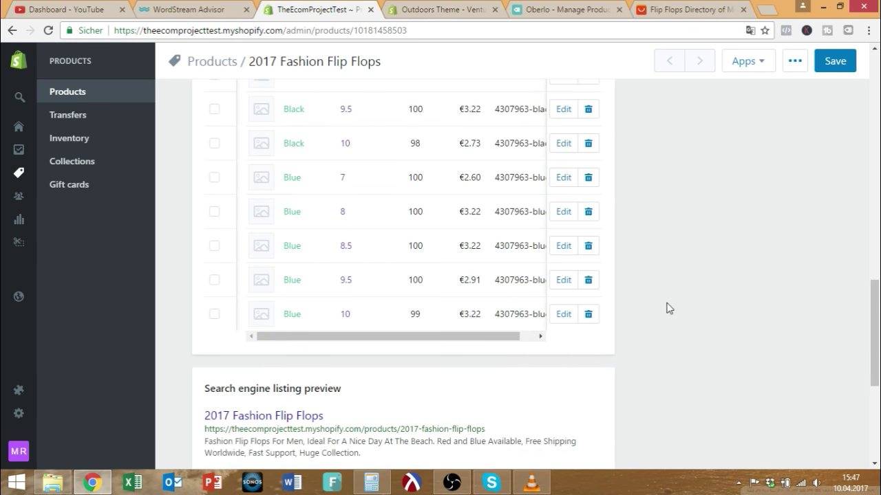
scroll(666, 307, up, 10)
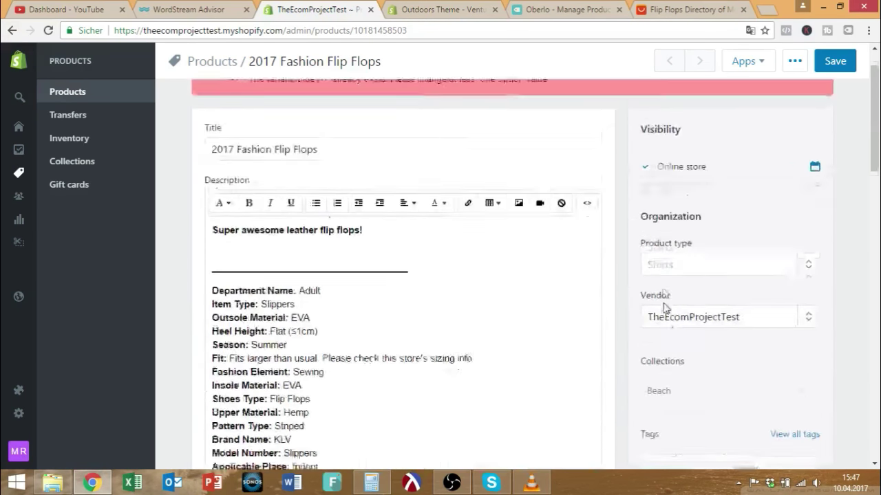
scroll(550, 238, down, 20)
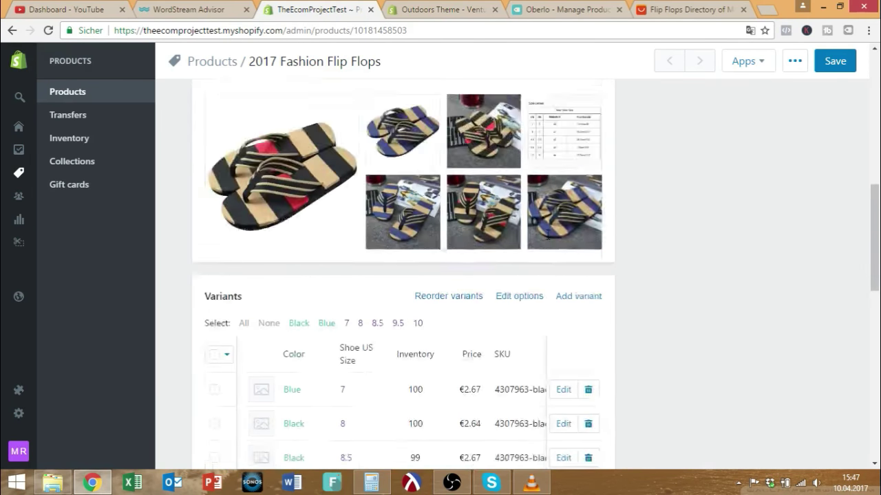
scroll(510, 250, down, 1)
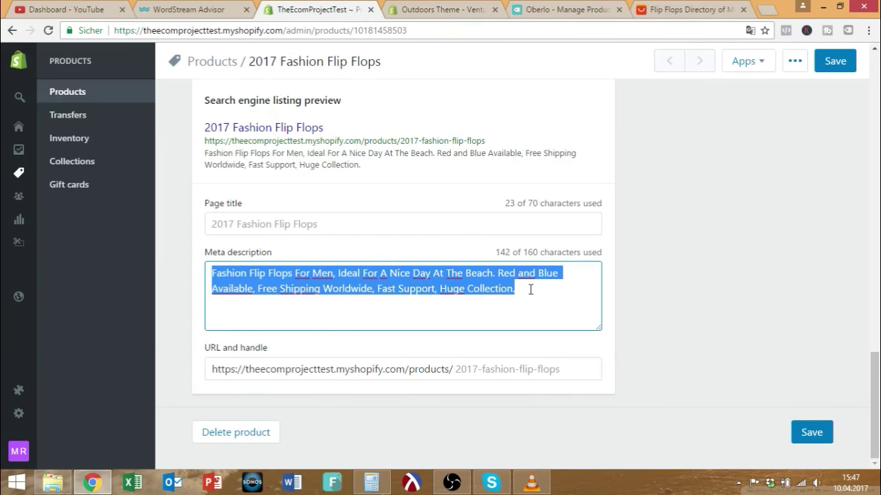
scroll(530, 296, up, 3)
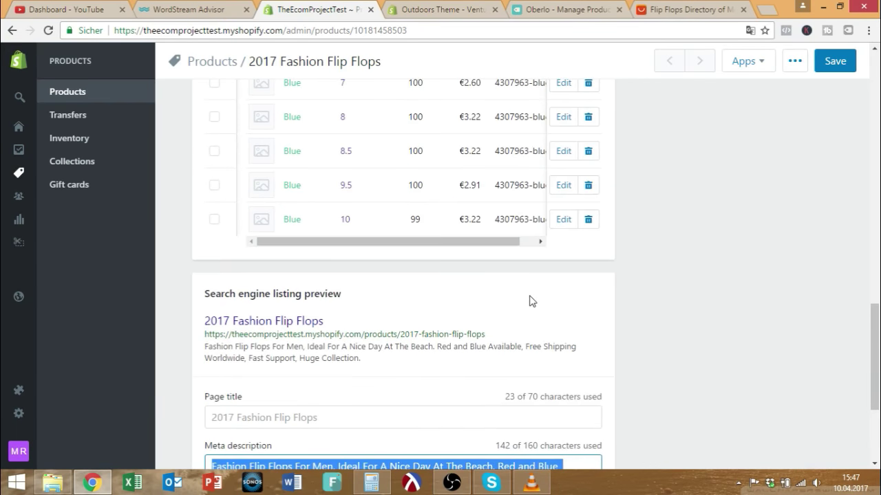
scroll(517, 308, down, 3)
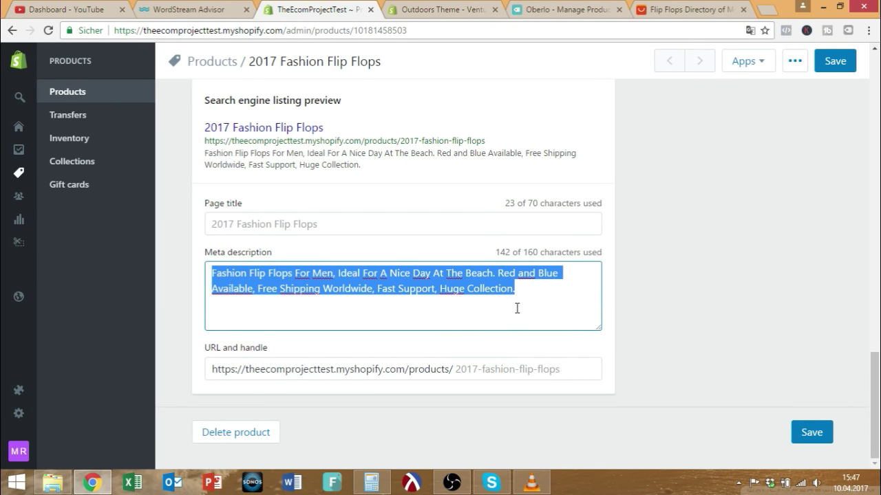
click(531, 297)
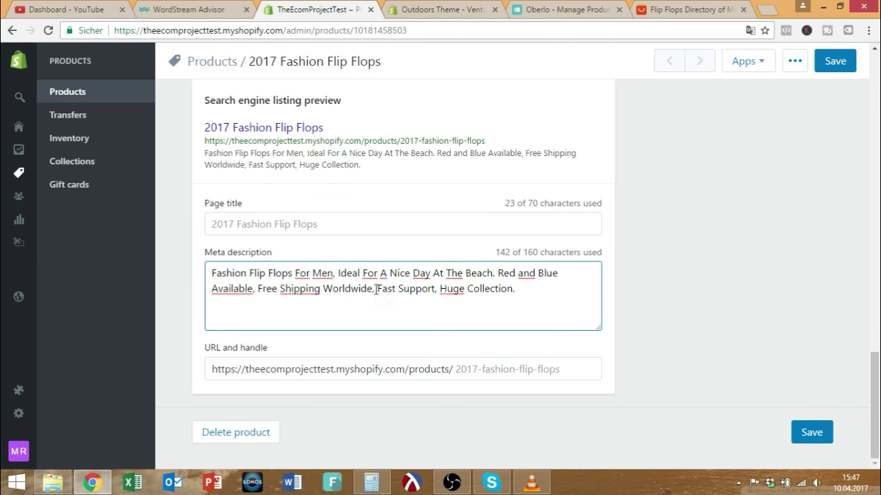
scroll(610, 298, up, 15)
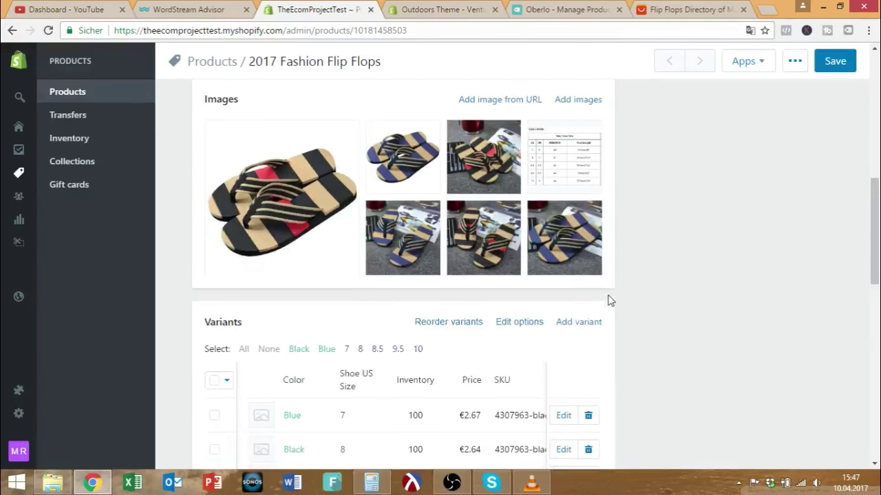
scroll(614, 308, up, 2)
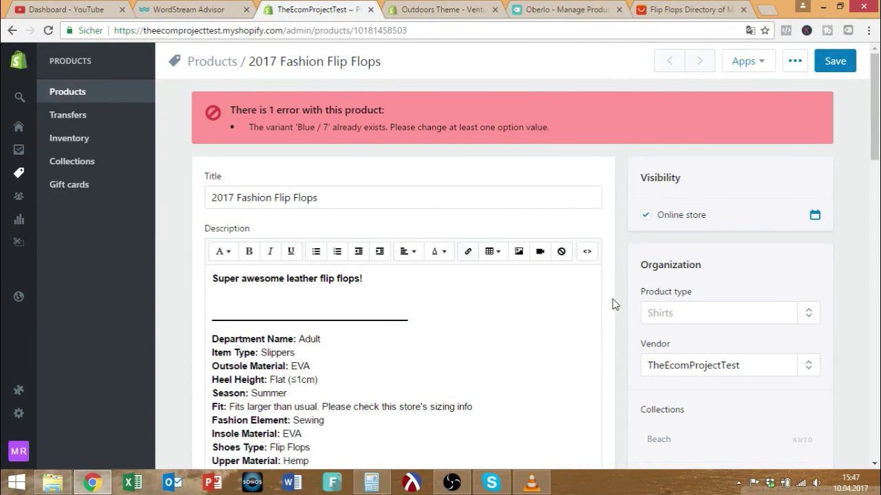
scroll(466, 329, down, 3)
scroll(495, 310, down, 15)
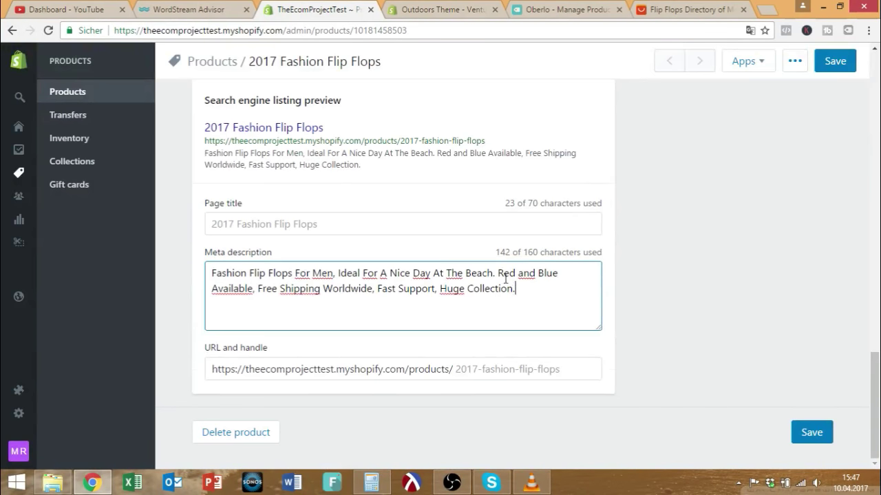
mouse_move(453, 365)
mouse_down()
mouse_move(575, 369)
mouse_move(465, 372)
mouse_up()
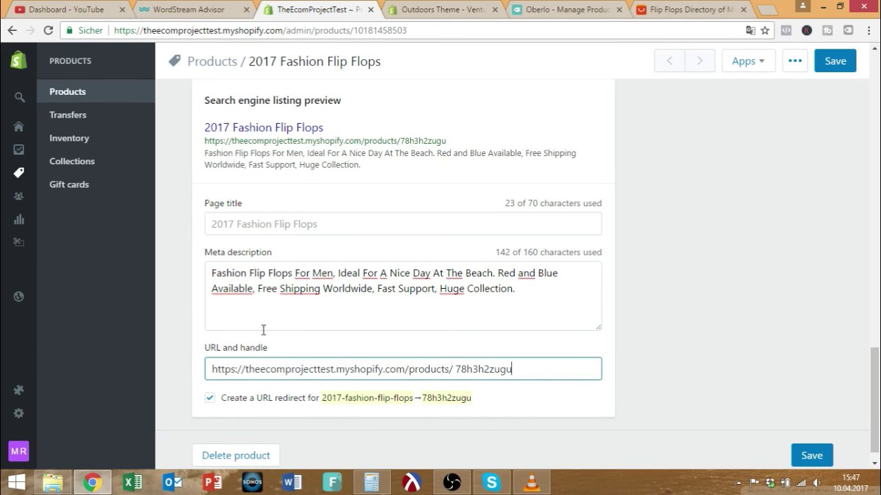
drag(520, 373, 434, 371)
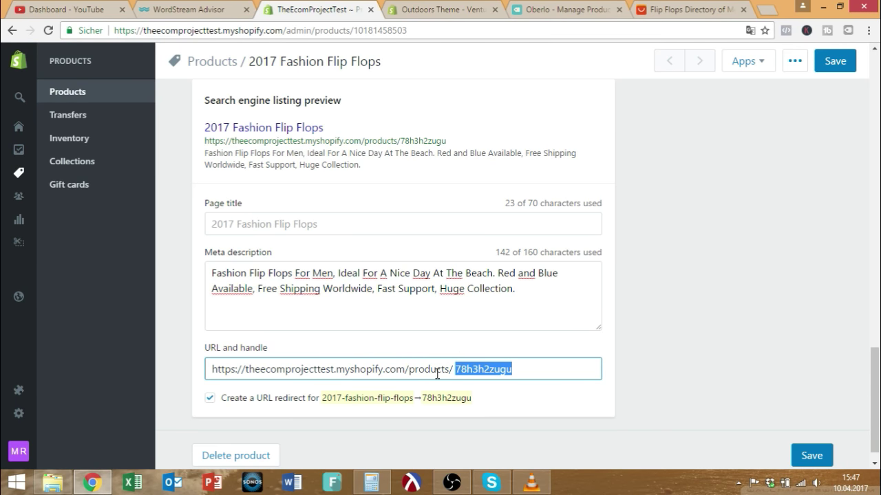
scroll(430, 368, up, 20)
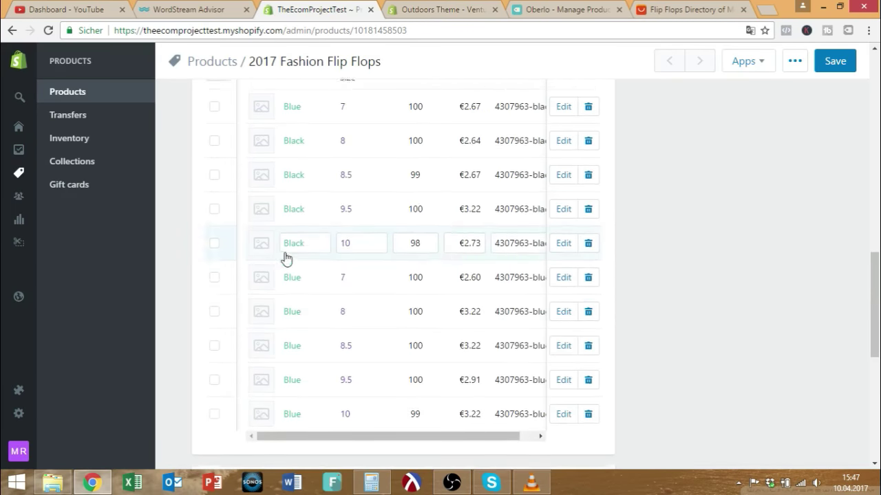
scroll(78, 294, up, 6)
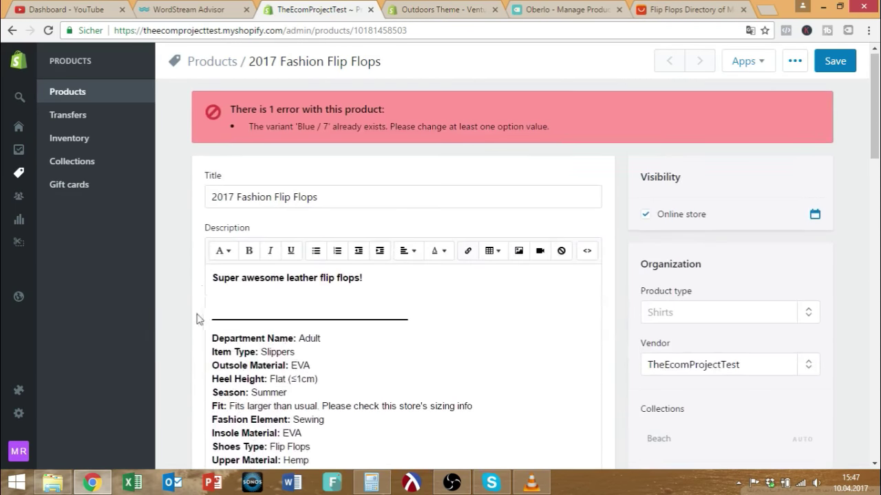
Leave the product without saving, view the installed apps, and briefly open Klaviyo in a new tab.
click(28, 391)
click(573, 200)
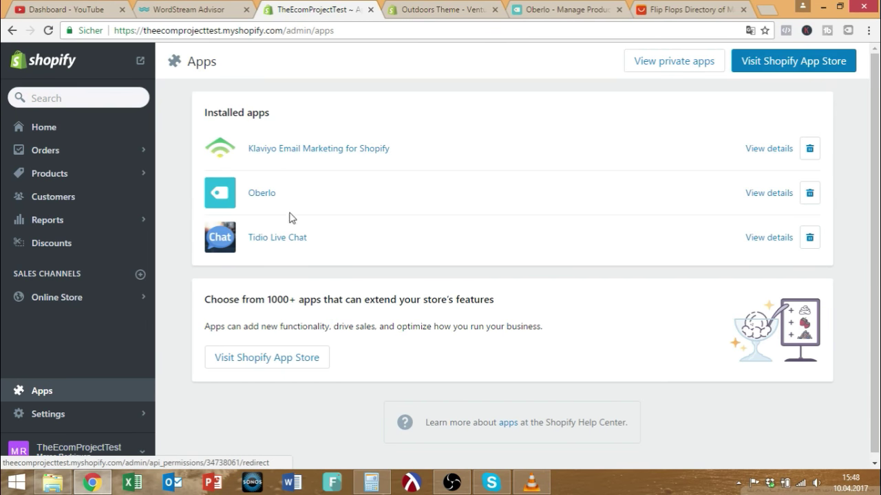
click(297, 153)
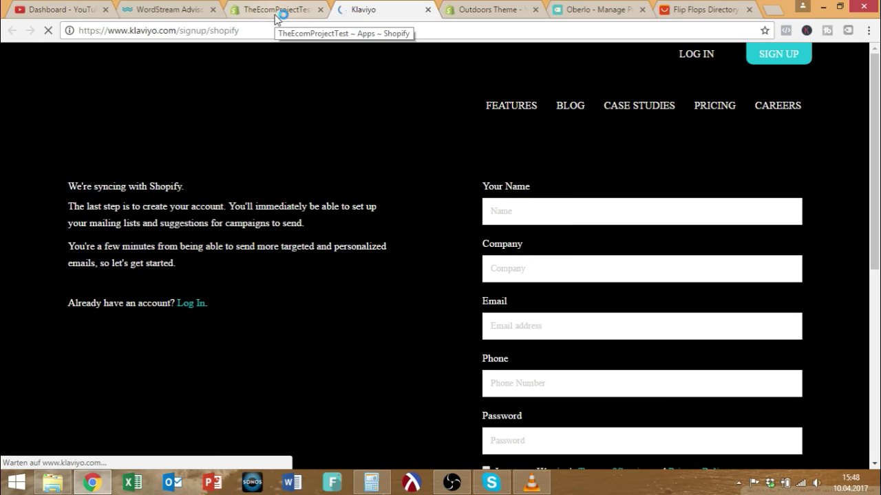
click(275, 17)
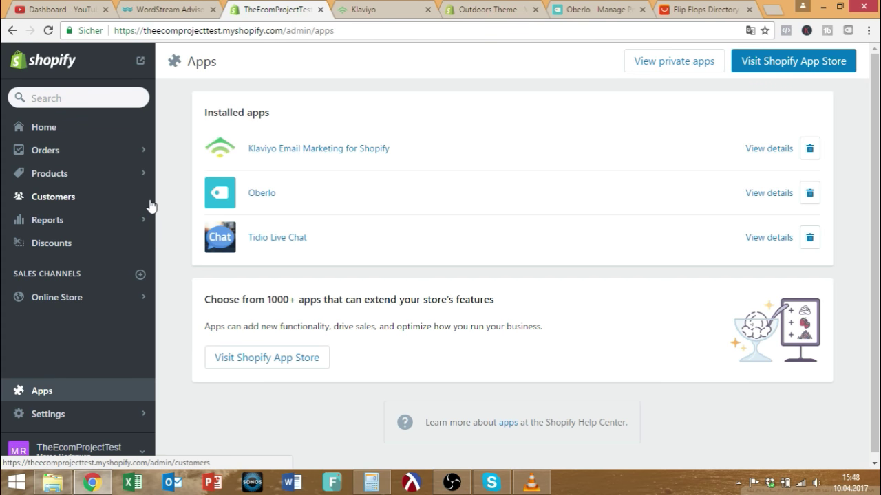
Open the Order confirmation email template from Settings > Notifications.
click(69, 413)
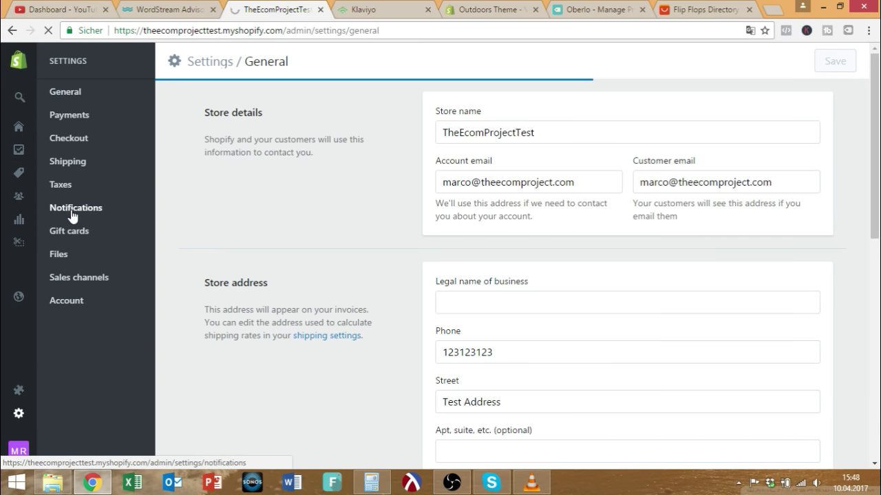
click(71, 212)
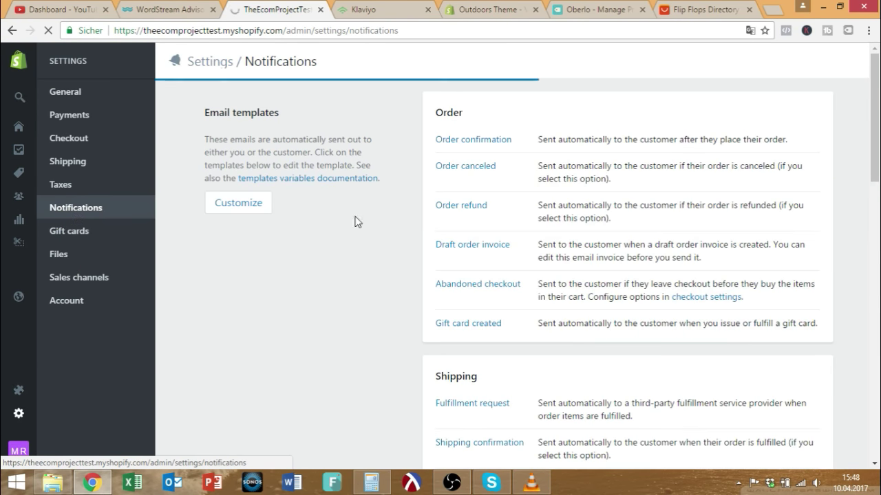
click(470, 141)
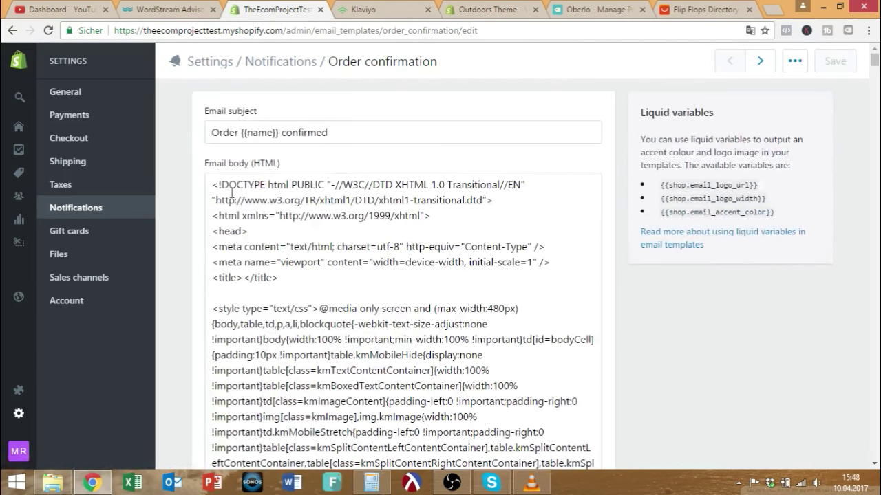
Scroll through the template's HTML body and select all of it with Ctrl+A.
drag(212, 186, 471, 392)
scroll(456, 317, down, 10)
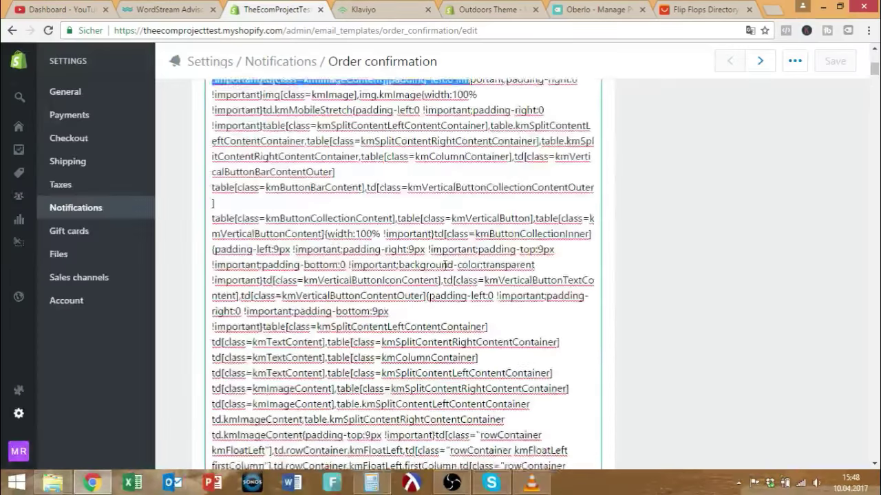
scroll(441, 260, down, 15)
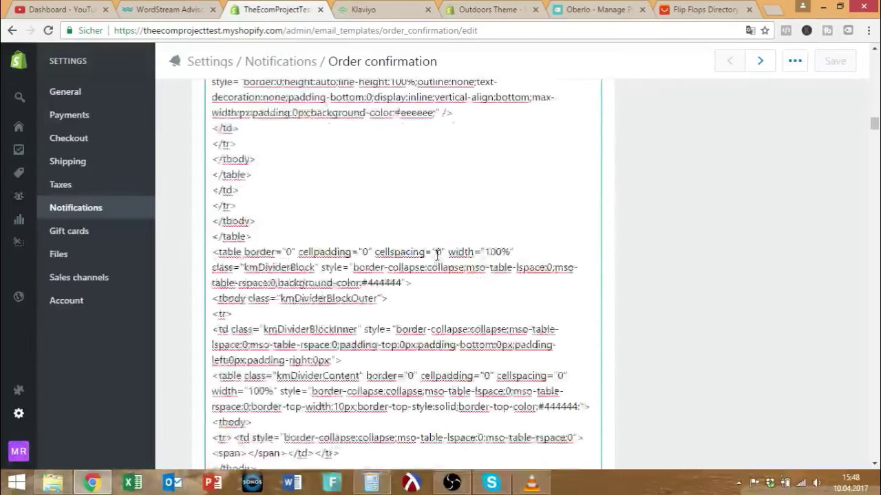
scroll(437, 256, down, 15)
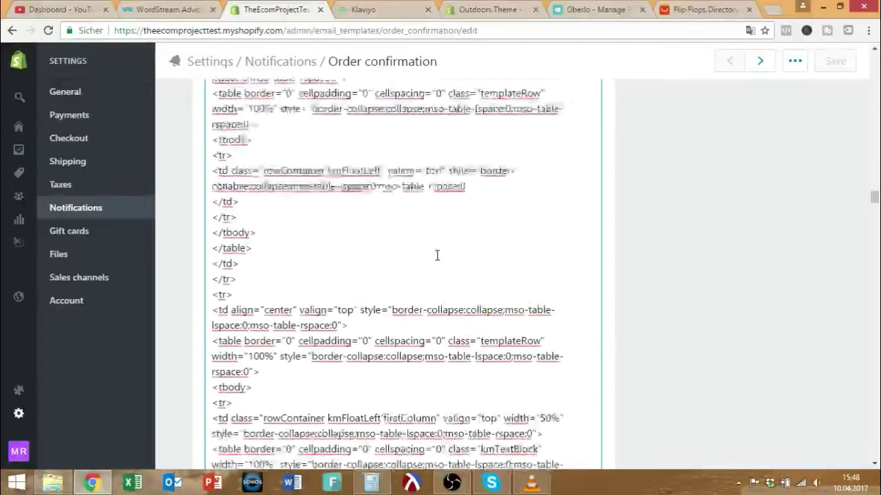
scroll(437, 255, down, 15)
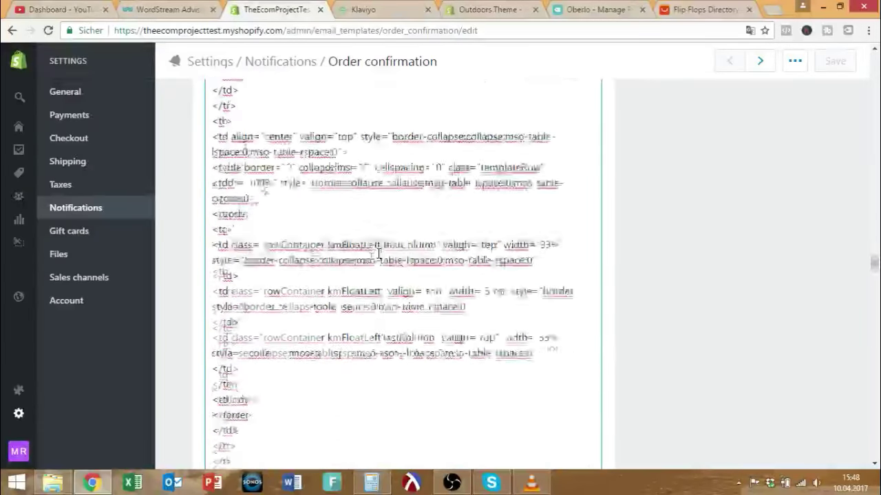
scroll(377, 253, down, 5)
scroll(447, 255, up, 10)
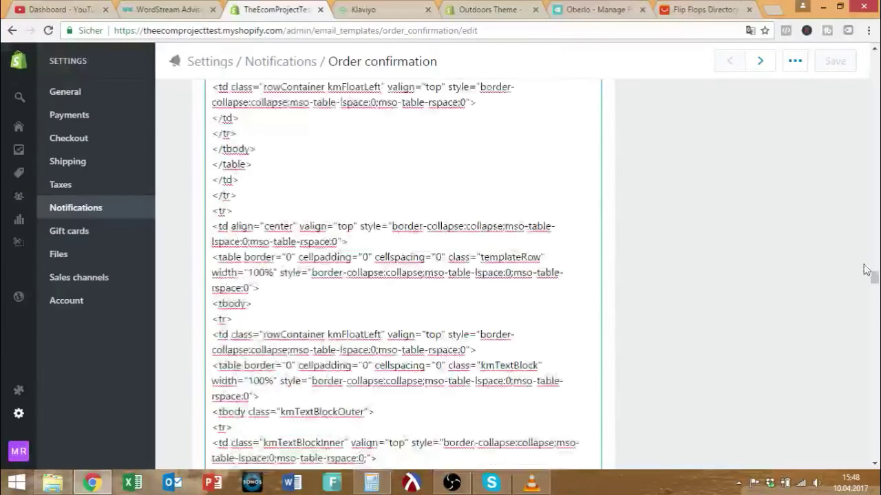
scroll(875, 199, up, 15)
key(ctrl+a)
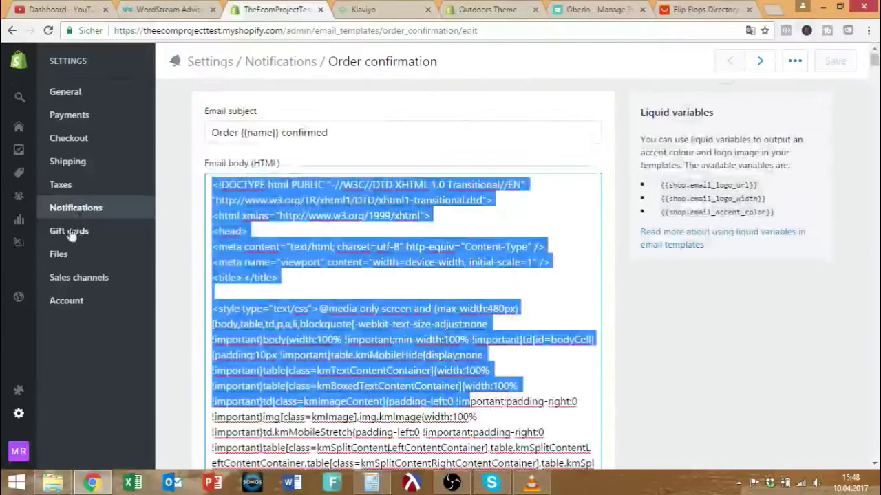
Return to the installed apps page and open the Shopify App Store in a new tab.
click(26, 399)
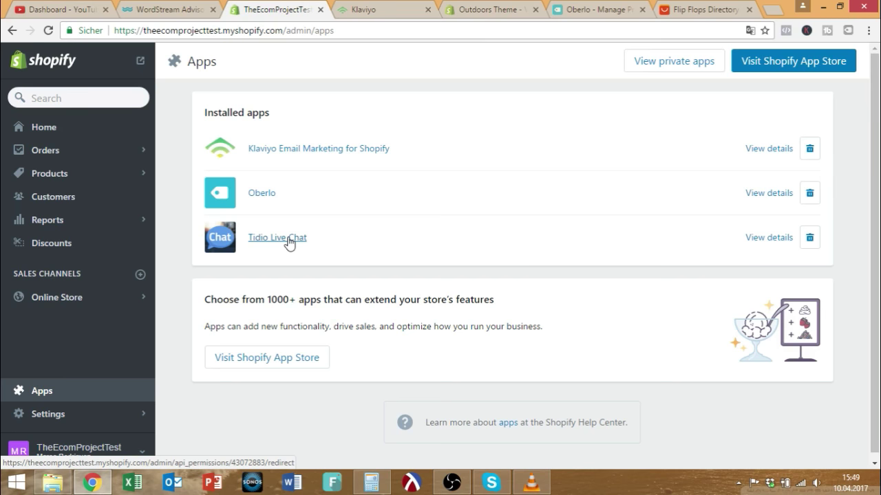
click(759, 60)
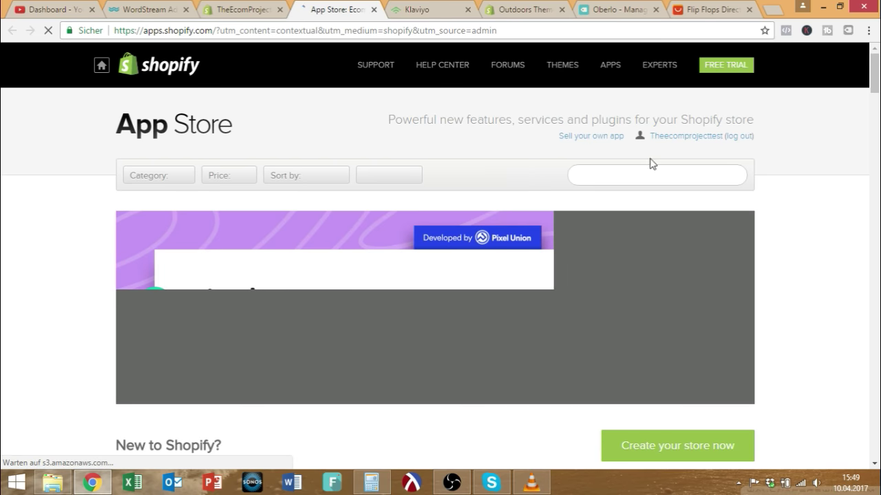
Search the App Store for 'image optimizer' and open the Minifier app listing.
click(653, 175)
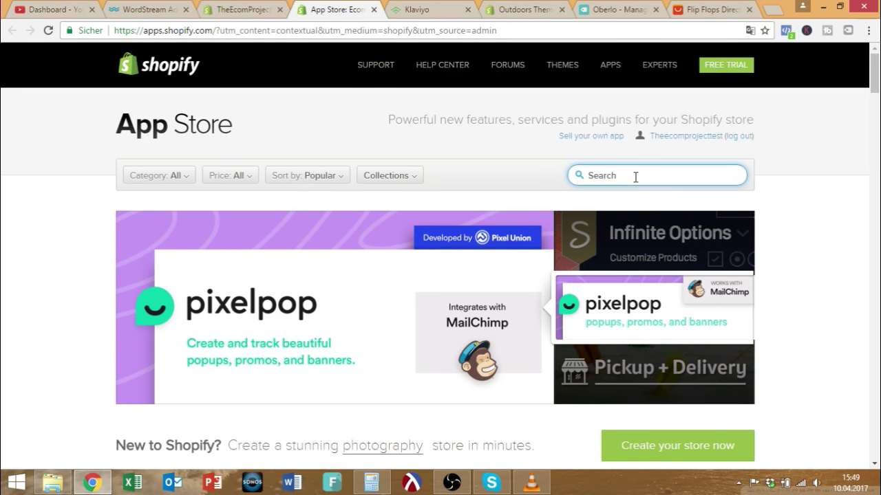
text(image optimizer)
key(Return)
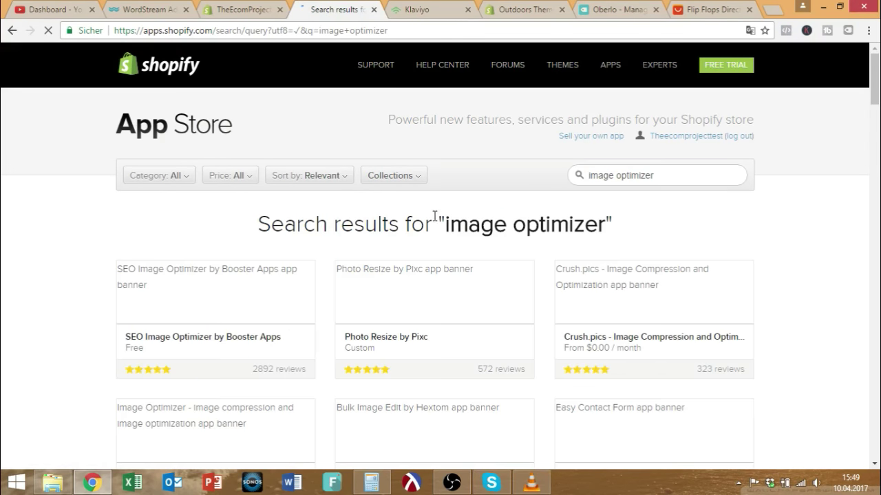
scroll(403, 250, down, 2)
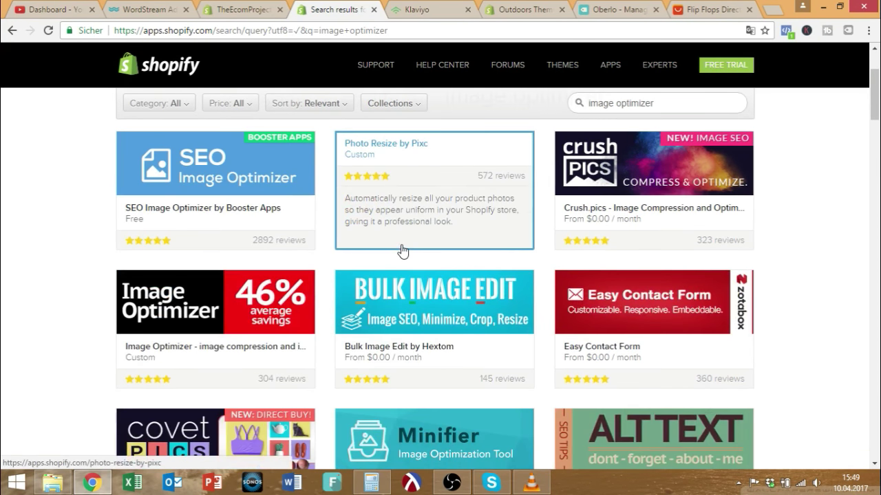
scroll(403, 251, down, 3)
click(442, 253)
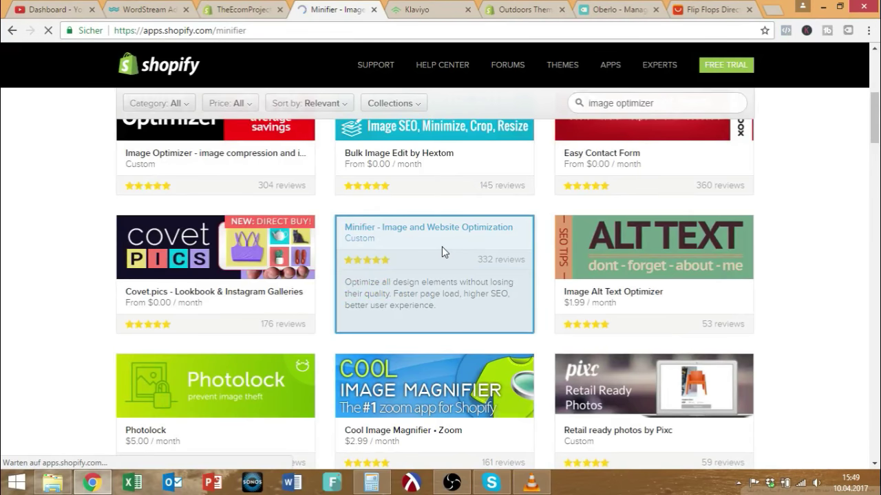
Look over the Minifier listing's title, price details and description.
drag(283, 282, 163, 263)
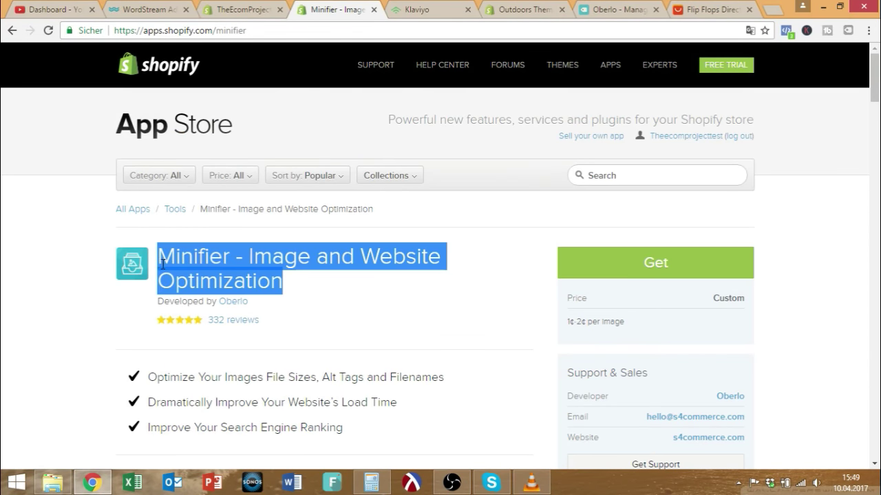
click(279, 276)
scroll(365, 282, down, 3)
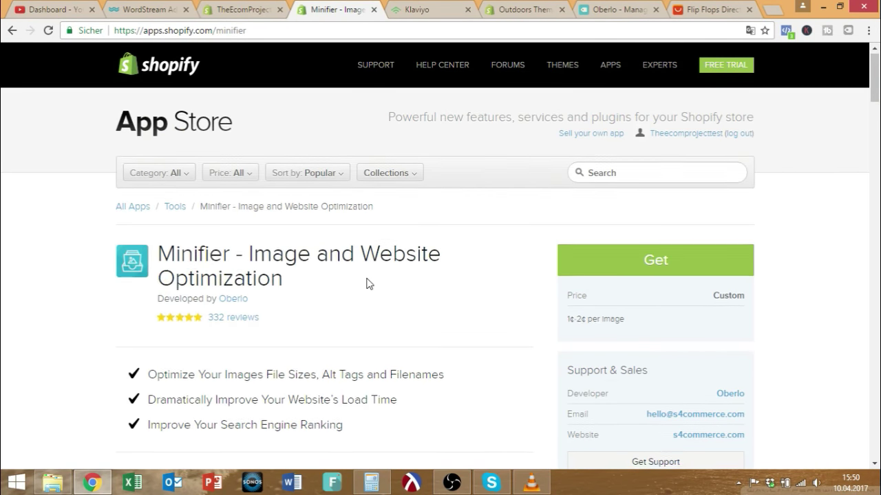
scroll(596, 230, up, 2)
mouse_move(570, 246)
mouse_down()
mouse_move(577, 256)
mouse_move(564, 258)
mouse_up()
click(585, 257)
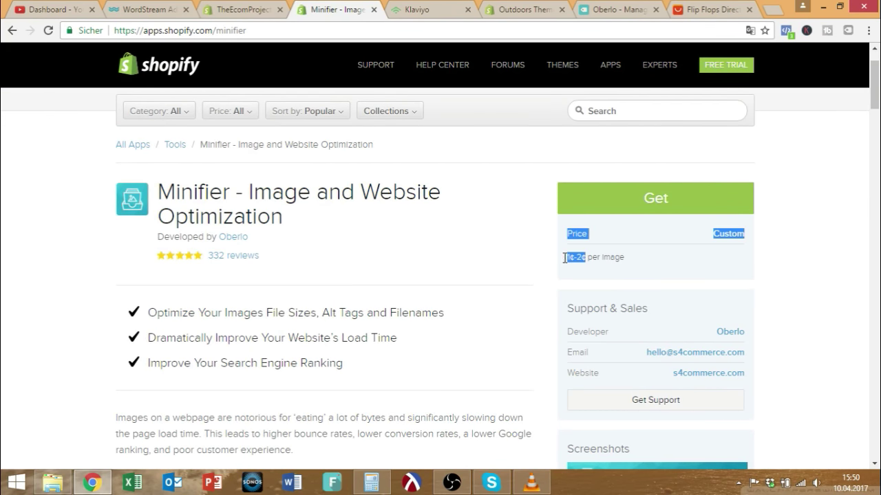
click(564, 258)
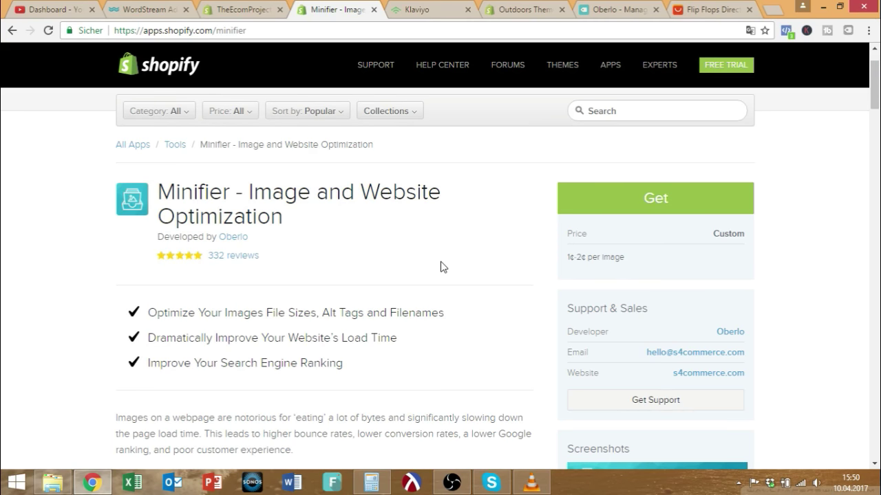
scroll(440, 267, down, 3)
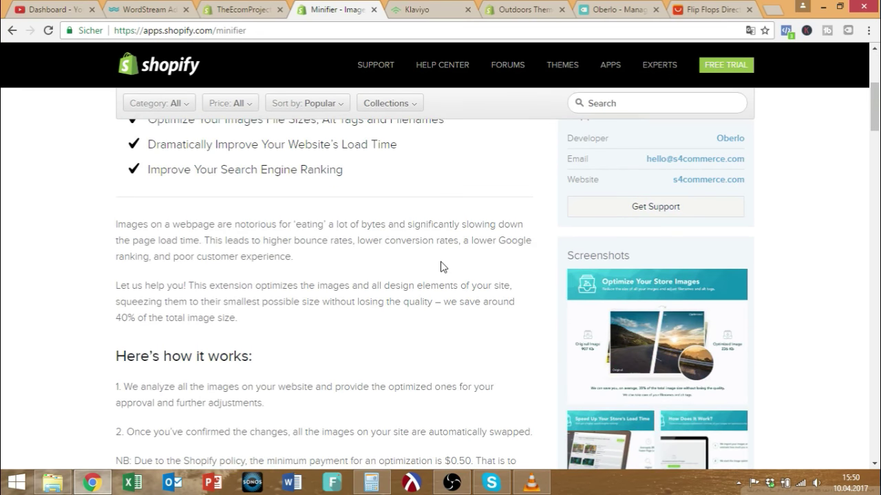
scroll(441, 267, up, 2)
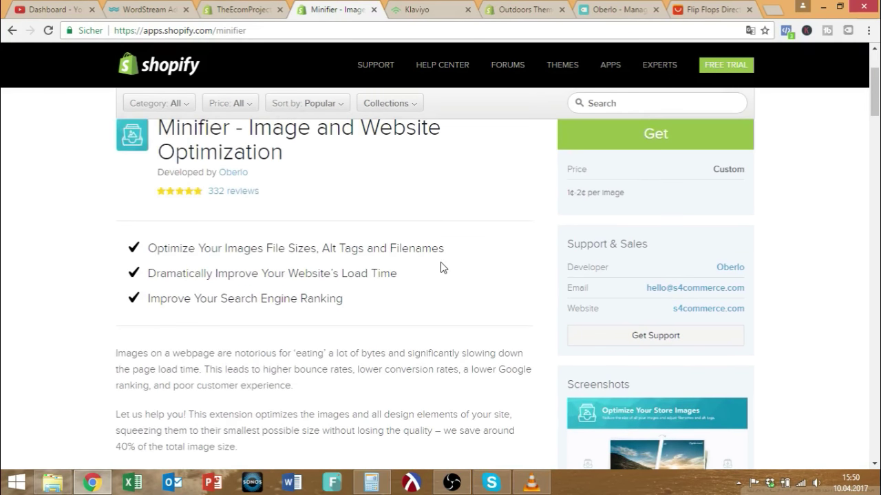
scroll(440, 267, up, 2)
scroll(441, 268, down, 1)
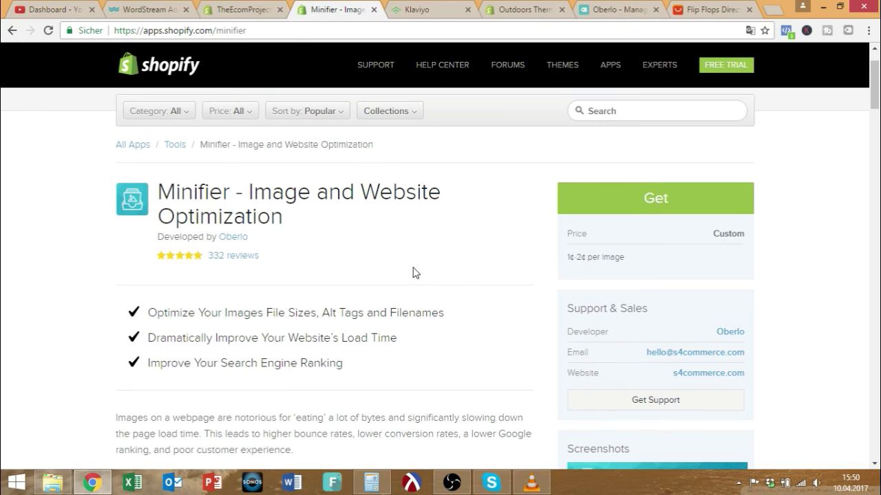
scroll(406, 269, down, 1)
scroll(389, 271, down, 15)
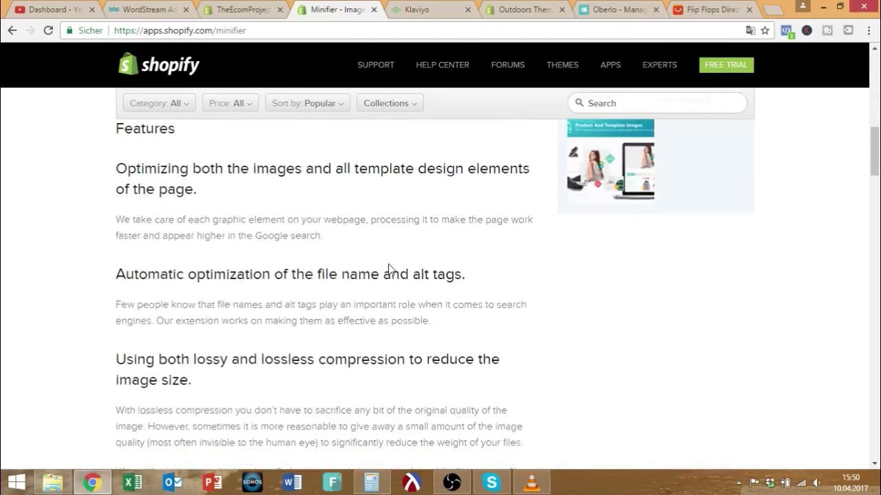
scroll(309, 292, down, 3)
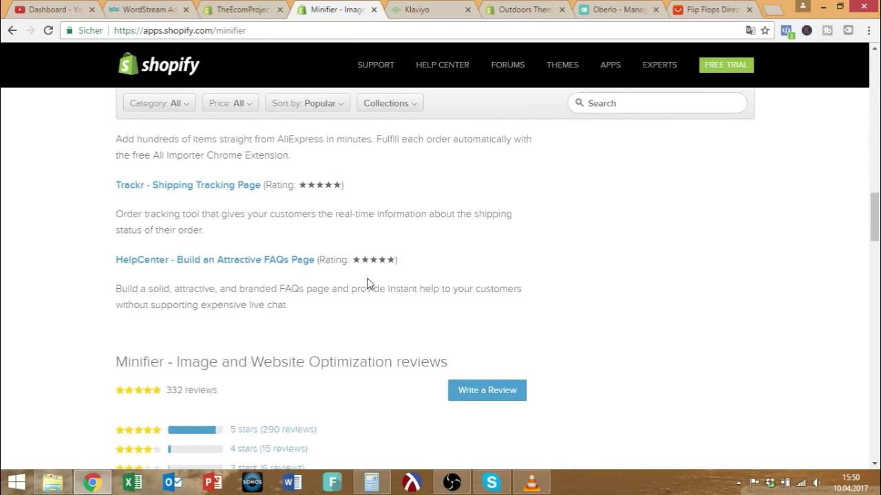
scroll(368, 285, up, 7)
scroll(368, 279, up, 6)
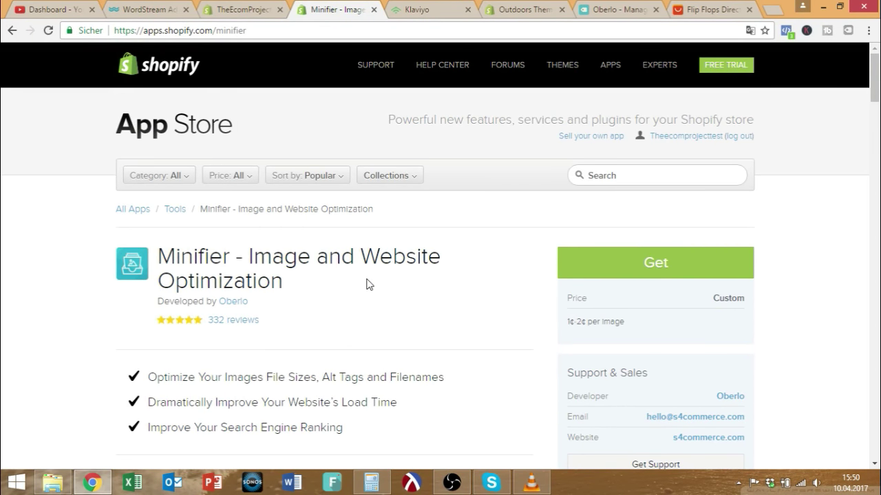
Highlight the Minifier title, 1¢-2¢ per-image pricing, $0.50 minimum charge and Shopify policy note.
drag(286, 280, 159, 241)
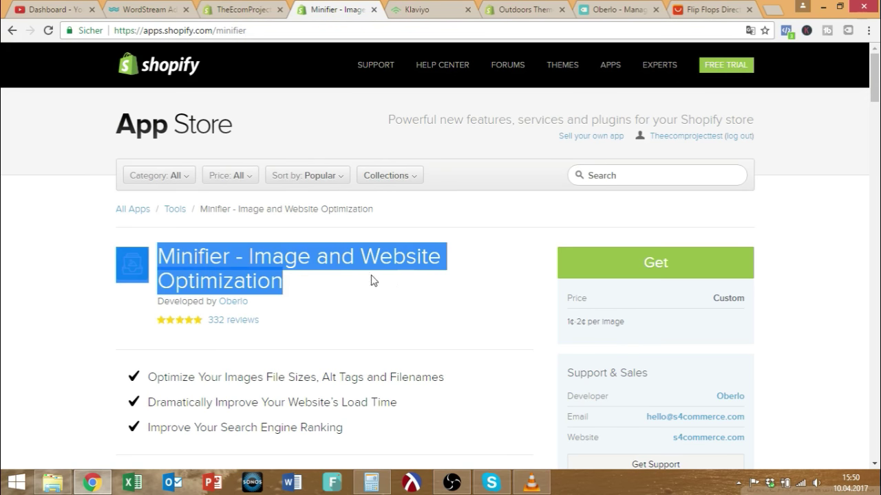
click(294, 286)
drag(275, 282, 164, 258)
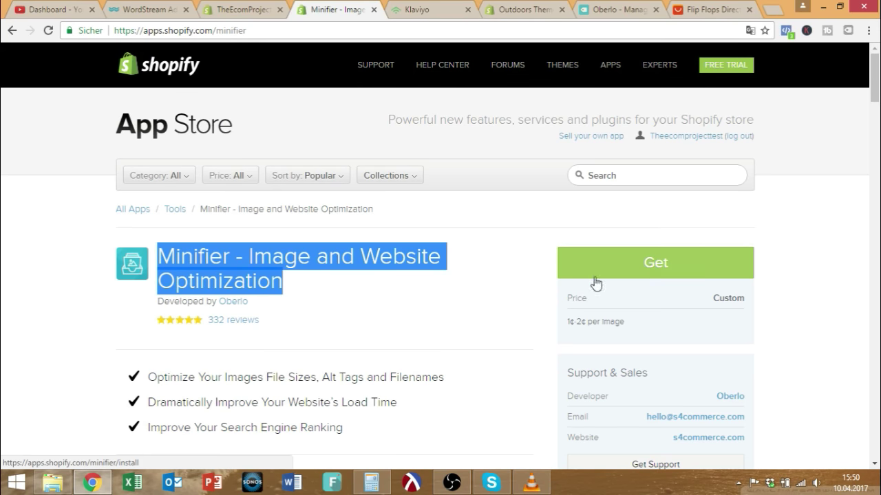
drag(565, 294, 649, 322)
click(491, 328)
scroll(360, 335, down, 4)
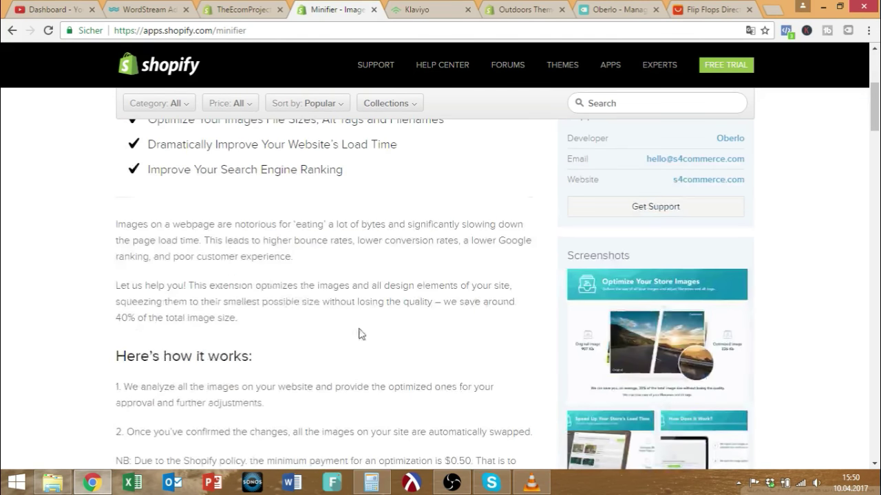
scroll(294, 379, down, 3)
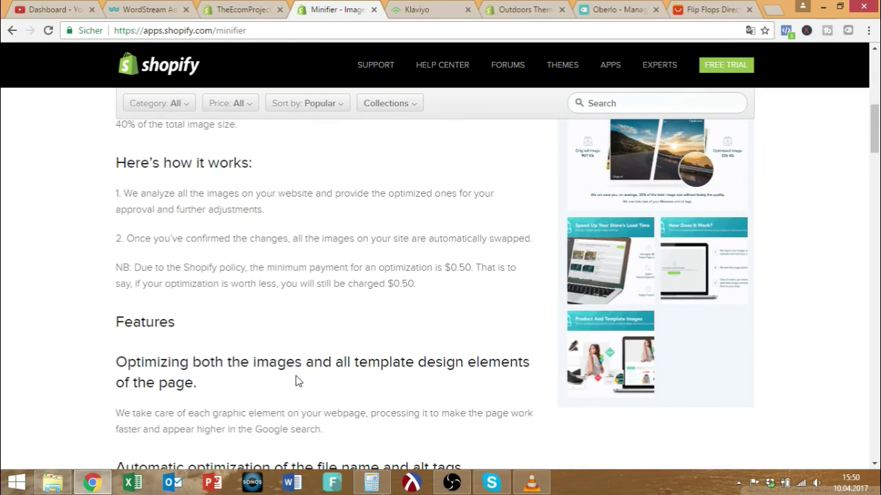
drag(442, 313, 395, 286)
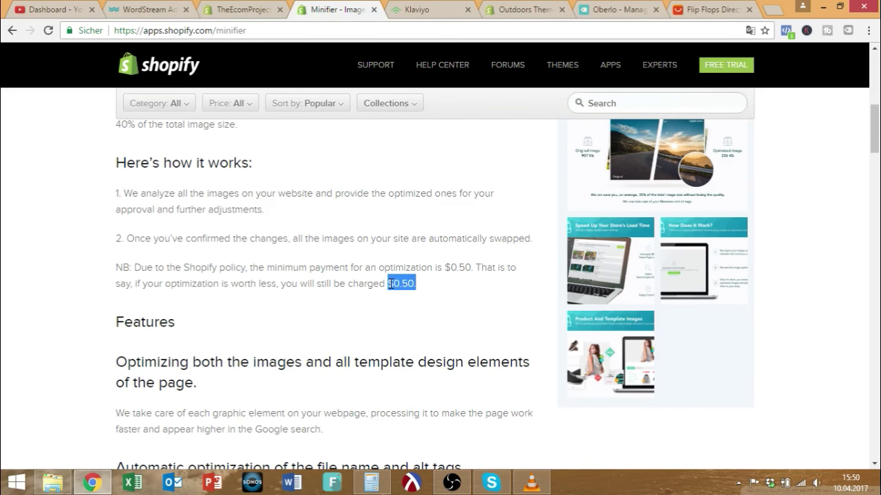
drag(184, 267, 250, 268)
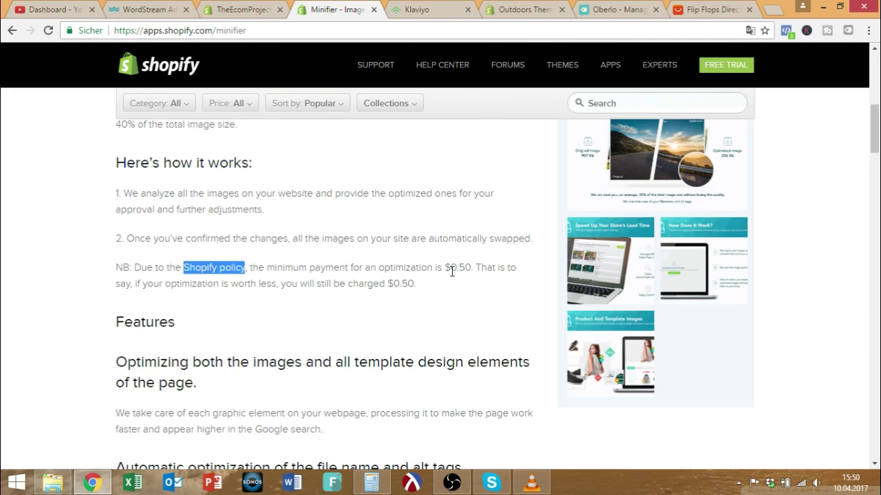
scroll(445, 289, up, 10)
click(627, 180)
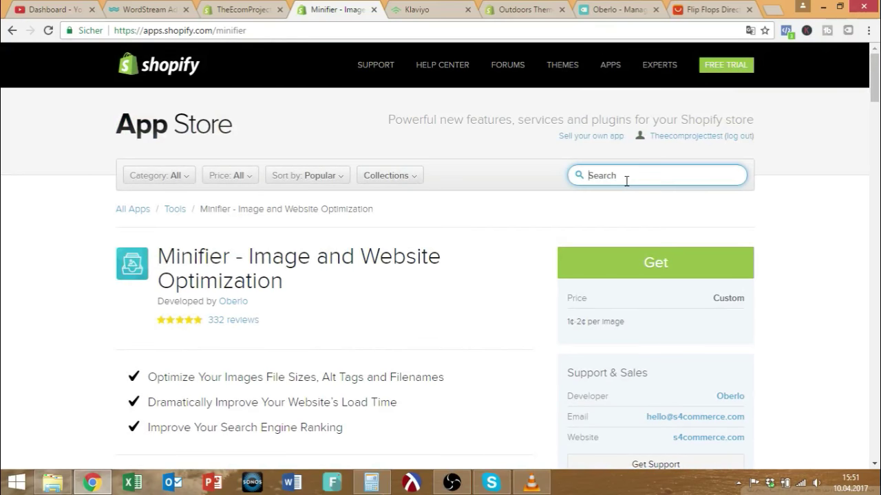
Search the App Store for 'lucky orange' and open the Lucky Orange listing.
text(lucky orange)
key(Return)
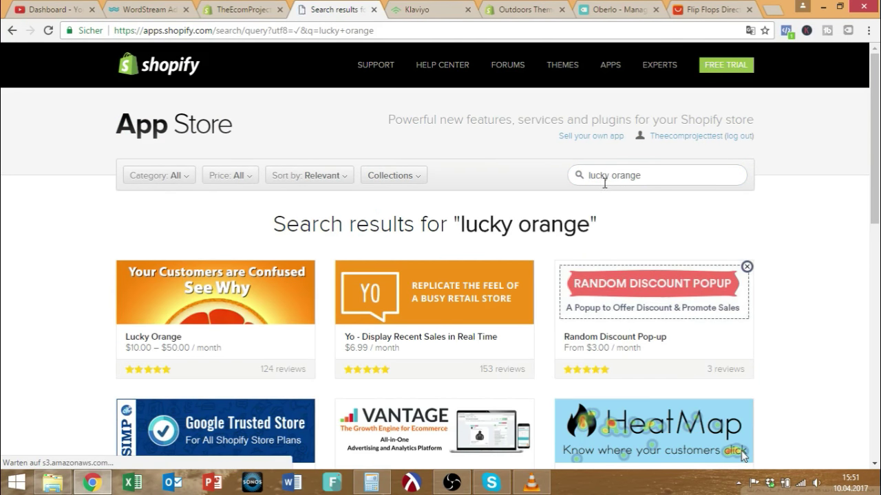
click(281, 343)
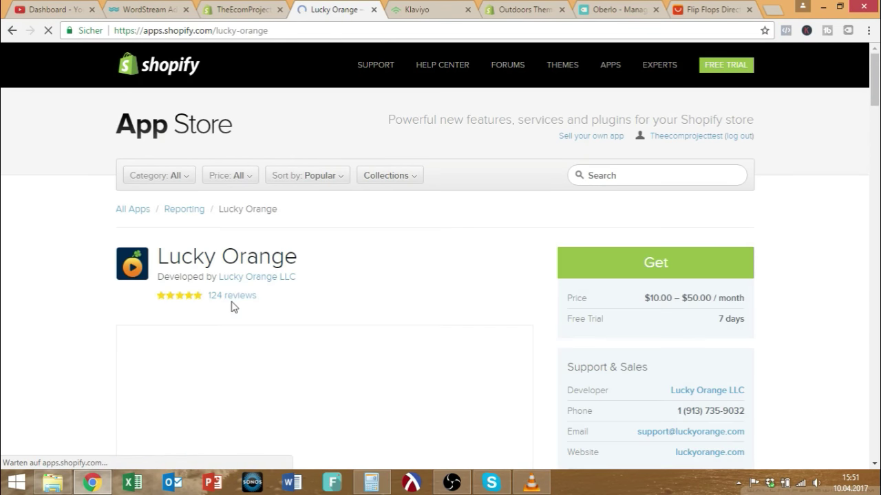
Read through Lucky Orange's features, including Form Analytics, and its $10.00–$50.00 monthly pricing.
scroll(359, 296, down, 3)
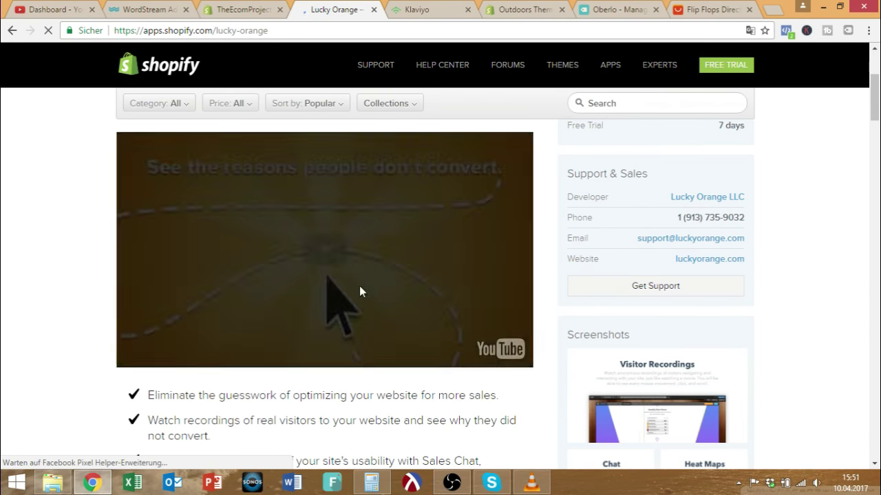
scroll(359, 292, up, 1)
scroll(344, 291, down, 5)
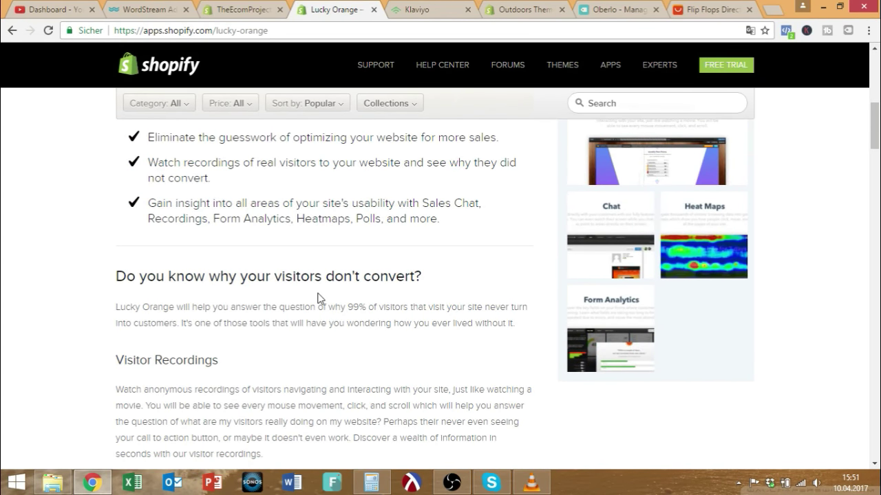
scroll(316, 298, down, 8)
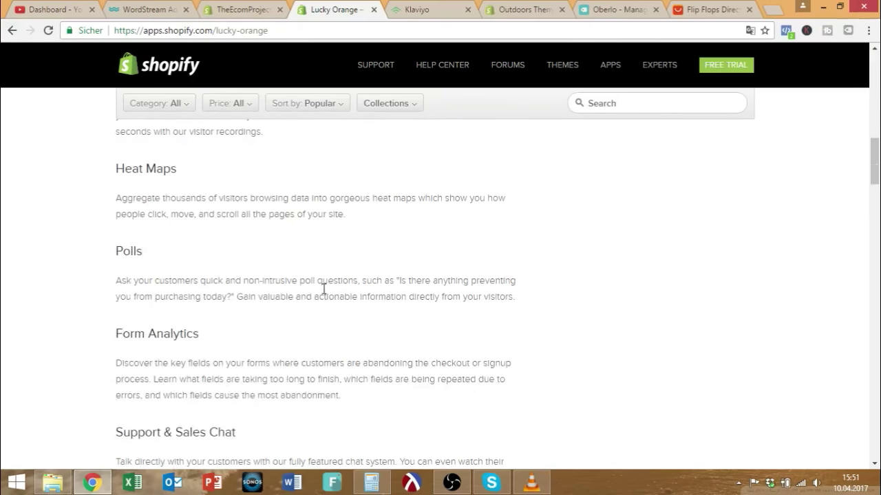
scroll(353, 295, up, 2)
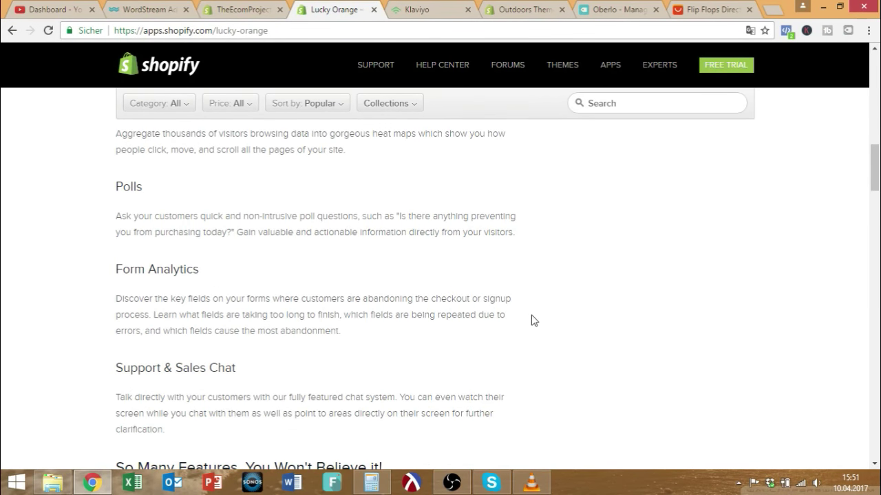
drag(497, 314, 356, 316)
scroll(422, 314, up, 2)
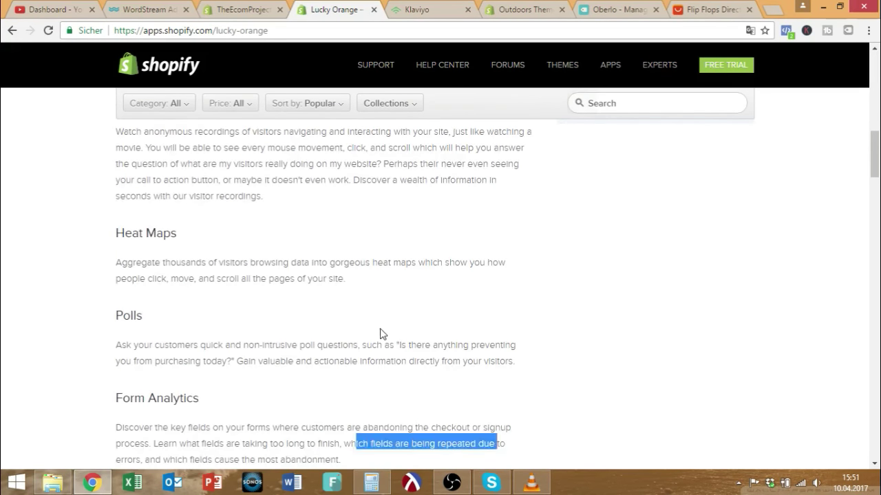
click(383, 334)
scroll(382, 333, up, 7)
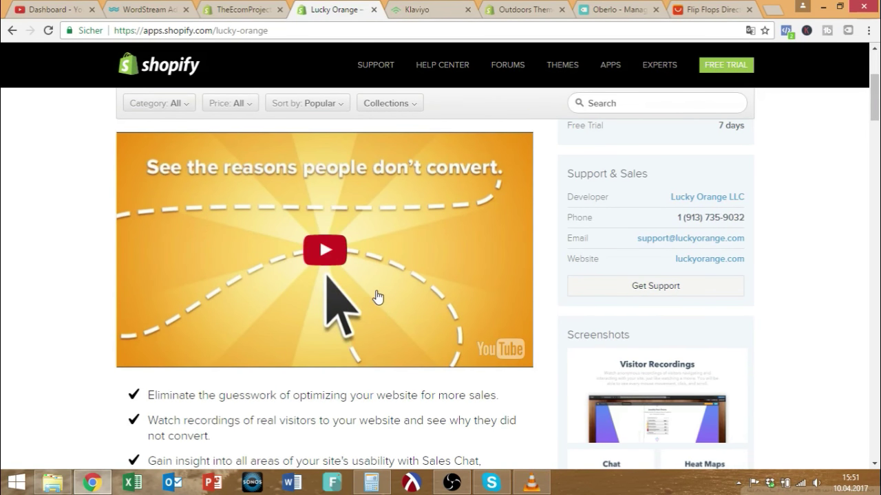
scroll(364, 283, down, 1)
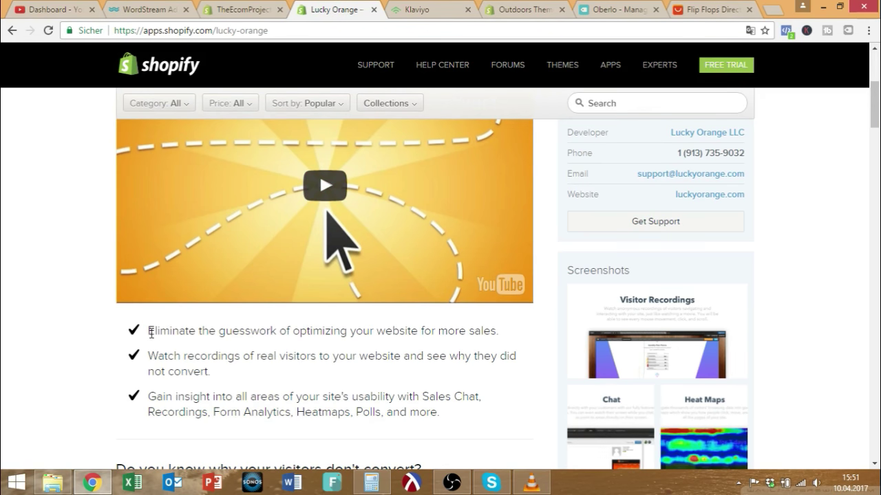
drag(150, 333, 506, 335)
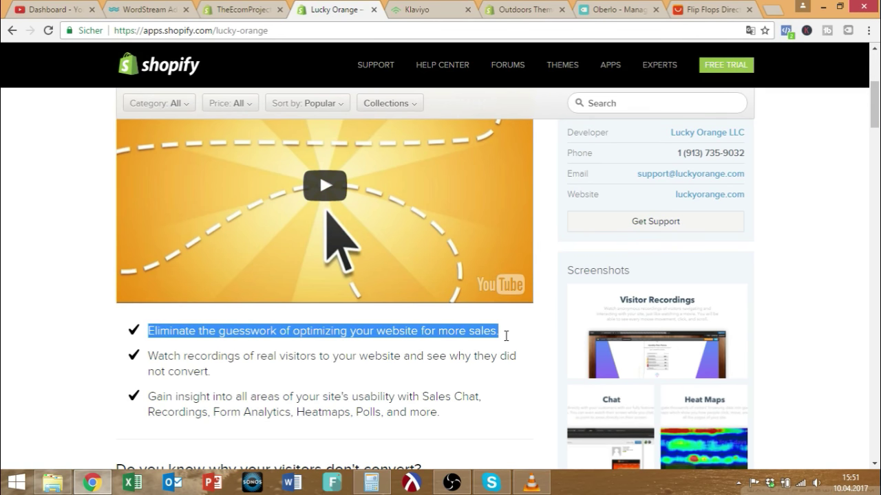
scroll(501, 340, down, 3)
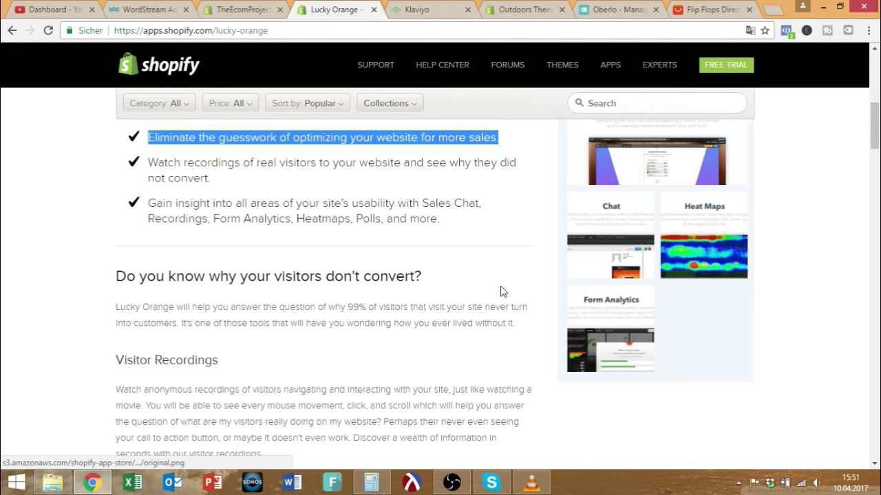
scroll(440, 284, up, 6)
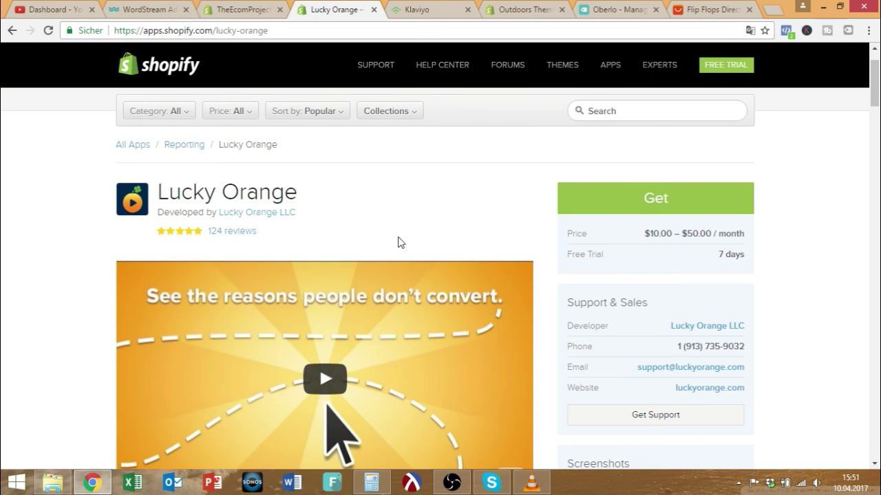
click(561, 111)
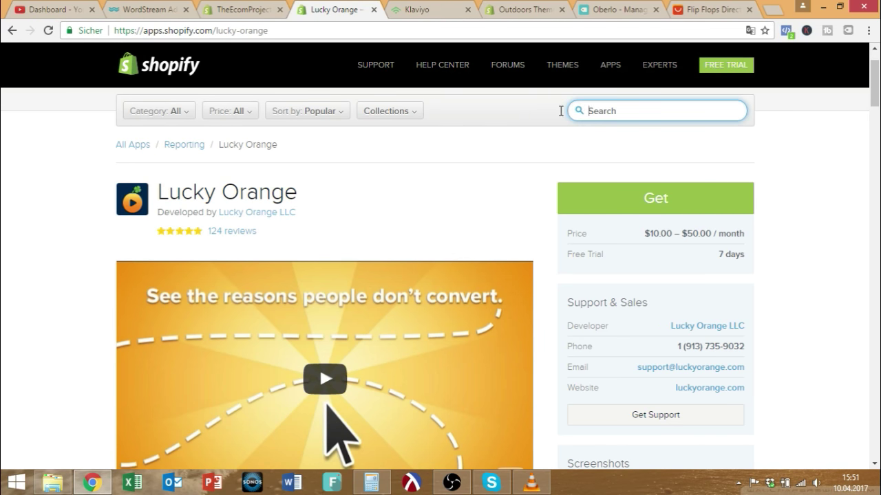
text(privy)
key(Return)
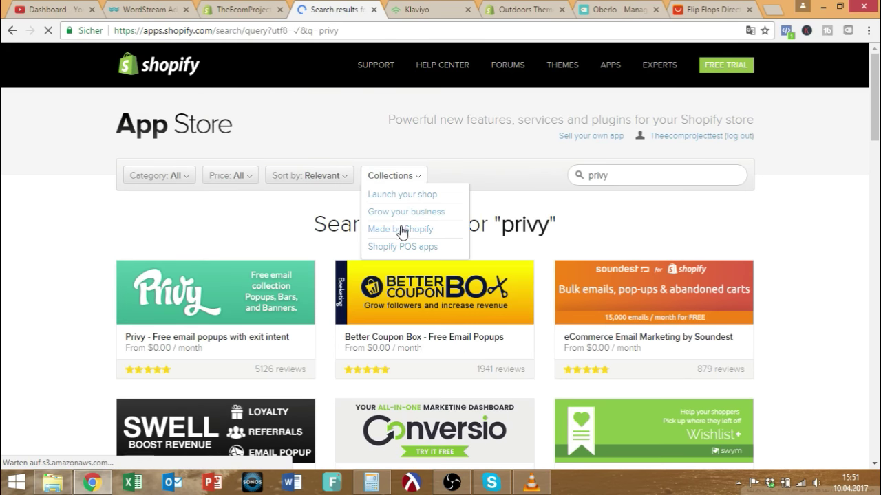
click(233, 315)
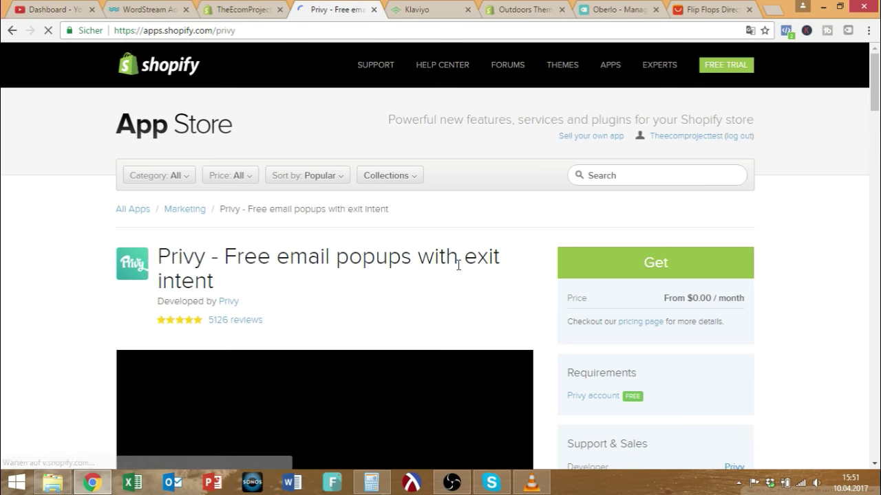
scroll(390, 273, down, 2)
scroll(390, 273, down, 1)
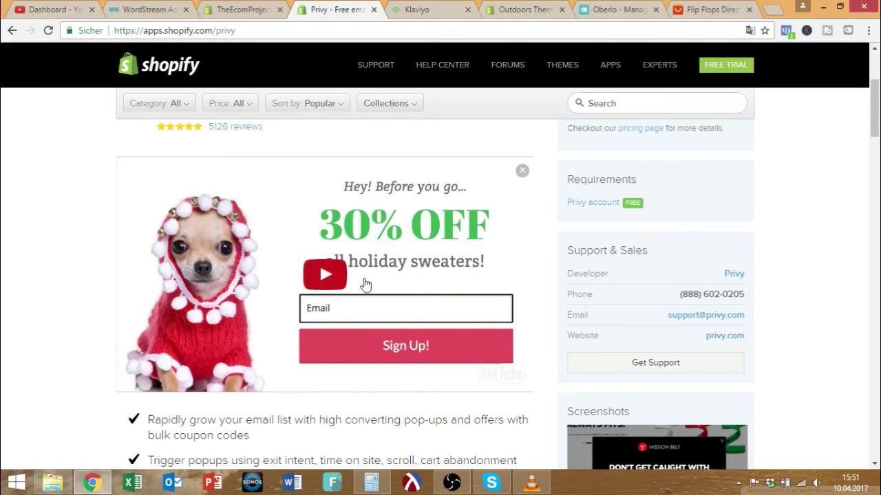
scroll(348, 305, down, 3)
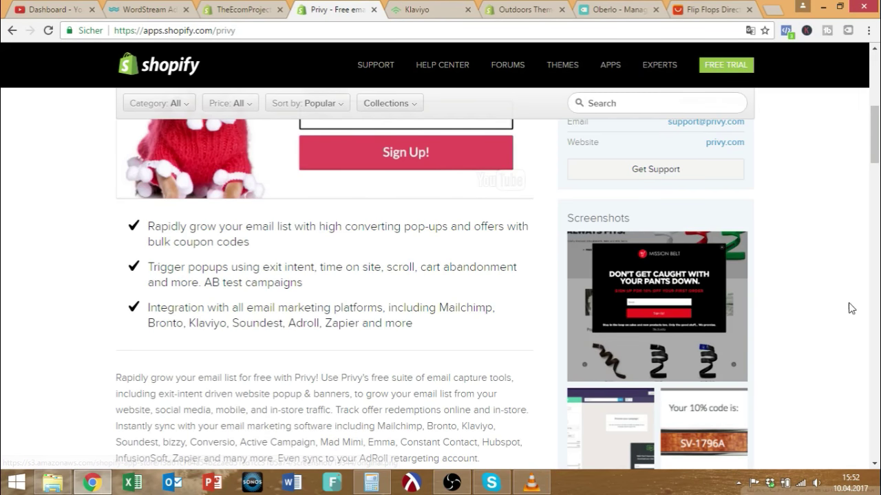
scroll(847, 313, down, 3)
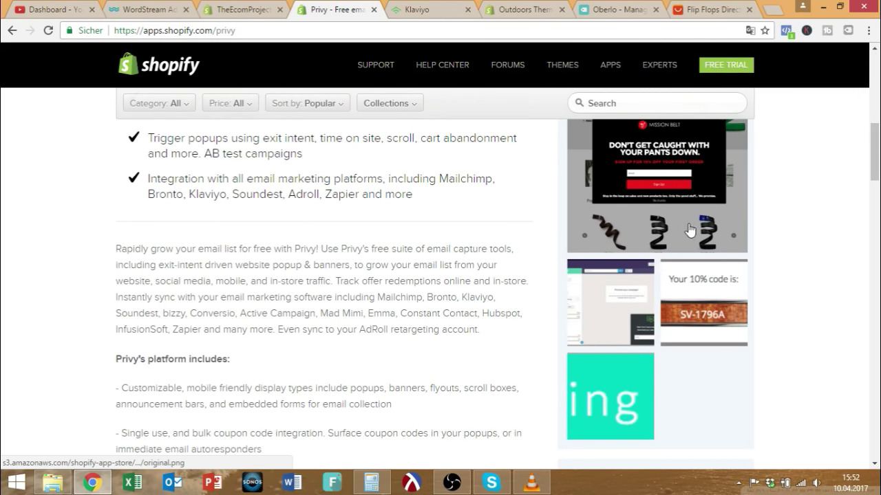
scroll(695, 247, up, 5)
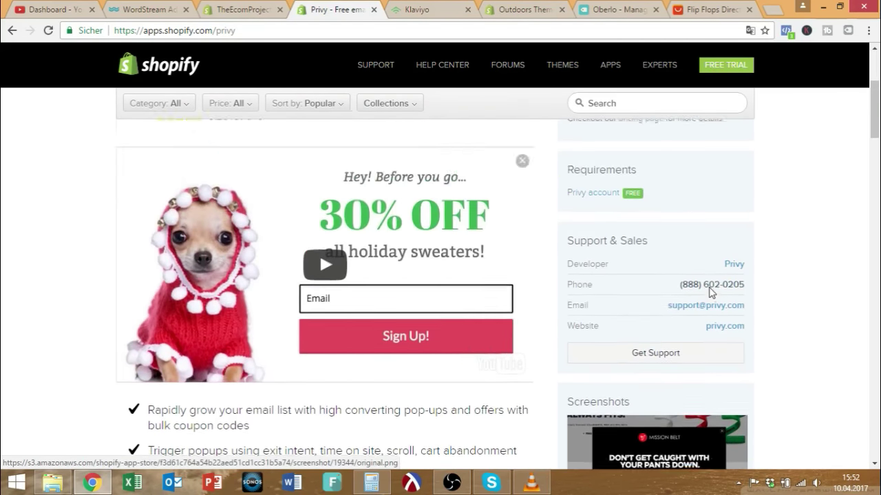
scroll(619, 288, up, 2)
scroll(310, 247, up, 3)
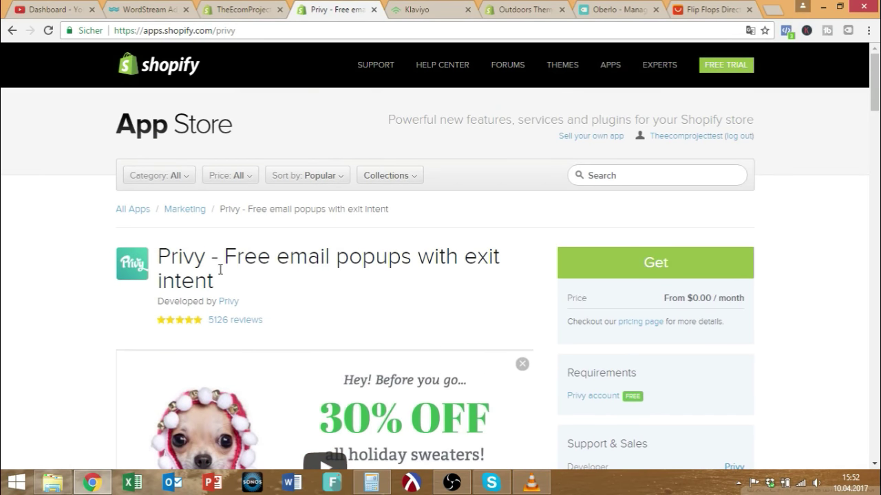
drag(664, 299, 721, 301)
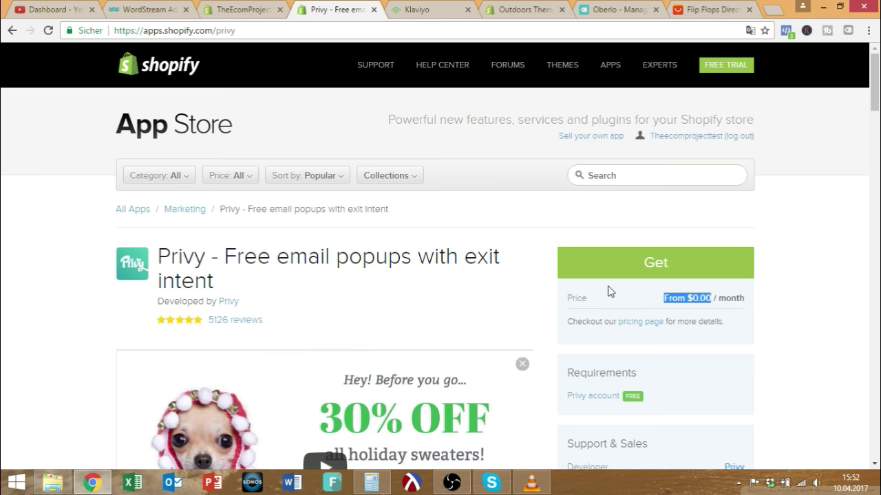
mouse_move(217, 282)
mouse_down()
mouse_move(164, 255)
mouse_move(214, 276)
mouse_up()
click(170, 258)
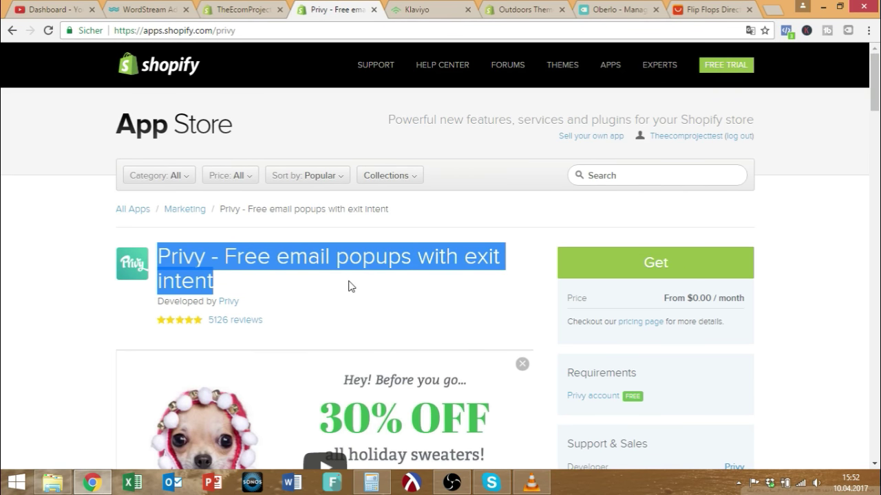
click(452, 264)
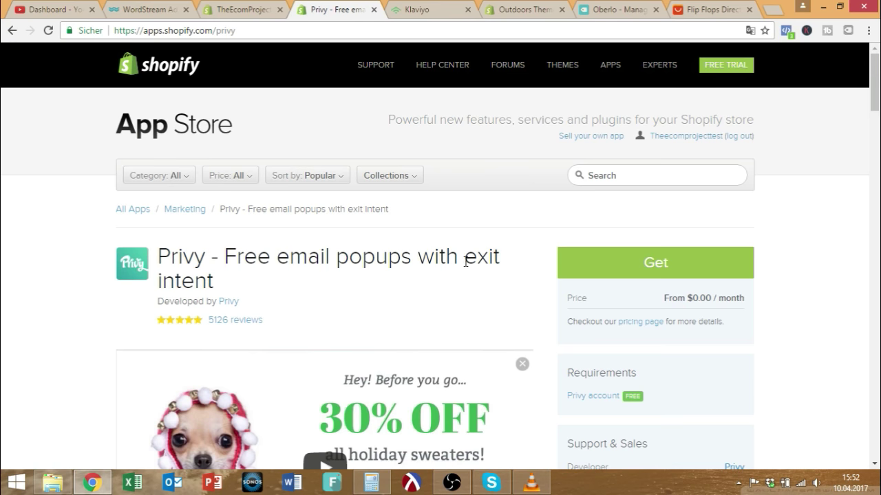
drag(466, 262, 476, 274)
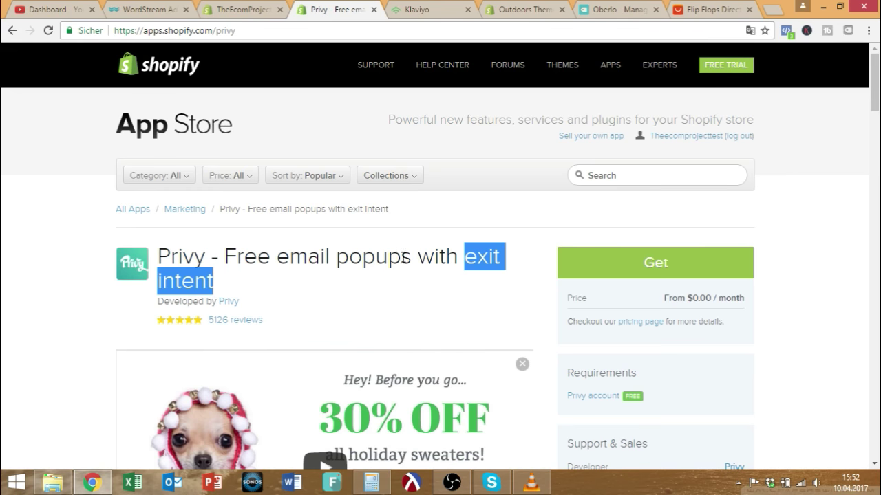
drag(411, 257, 338, 258)
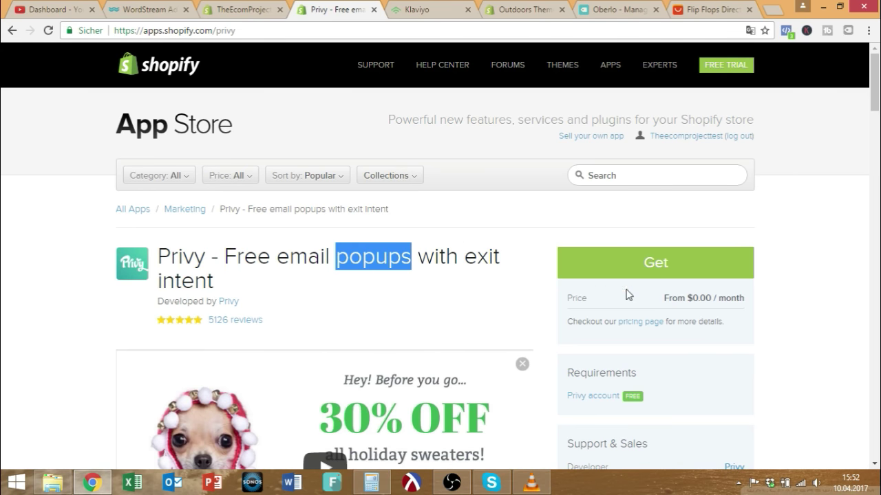
scroll(627, 295, down, 10)
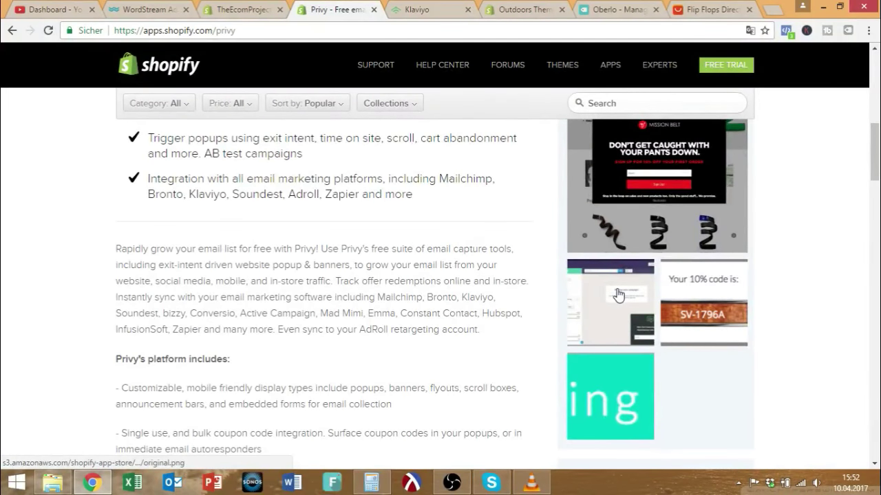
scroll(618, 294, up, 10)
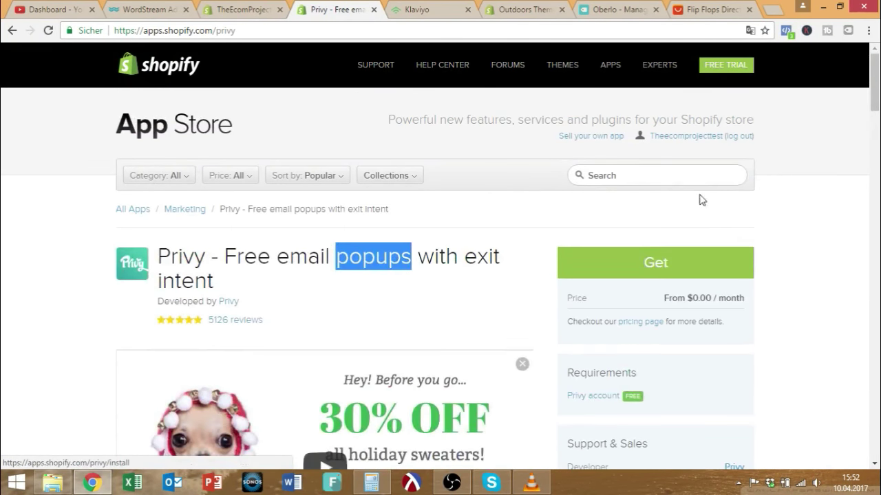
click(687, 174)
Search the App Store for 'review' and open the Product Reviews app listing.
text(review)
key(Return)
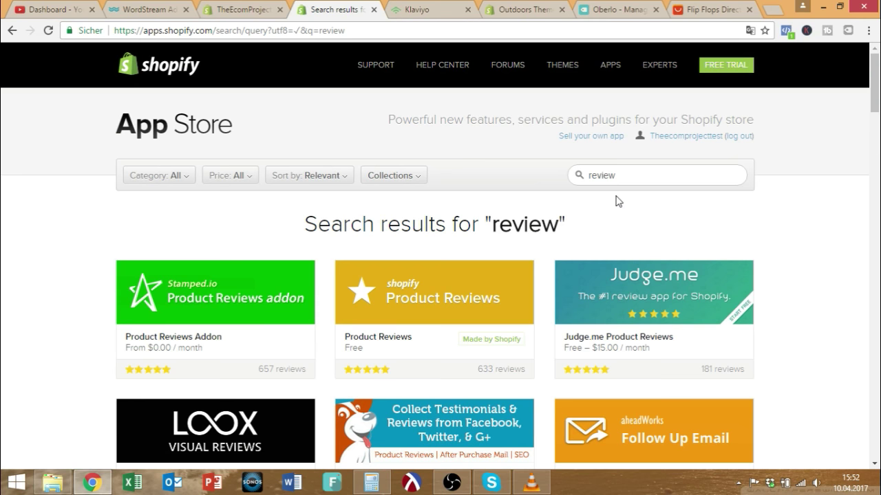
scroll(605, 199, down, 1)
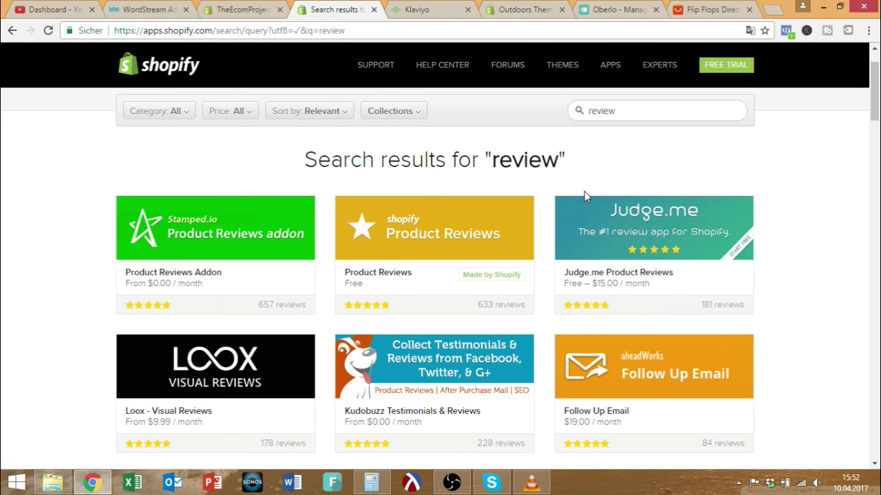
click(425, 268)
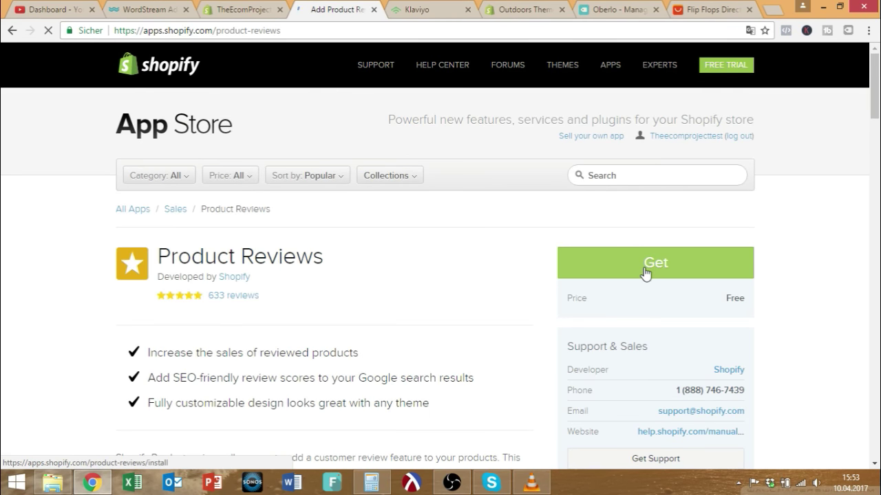
Read the Product Reviews features: increase sales, SEO-friendly review scores, customizable design.
scroll(291, 268, down, 3)
scroll(291, 267, down, 3)
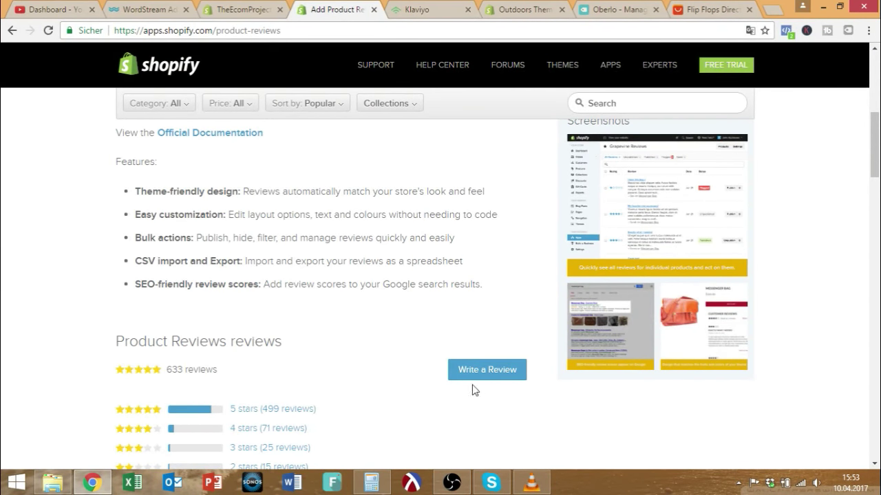
scroll(615, 356, up, 1)
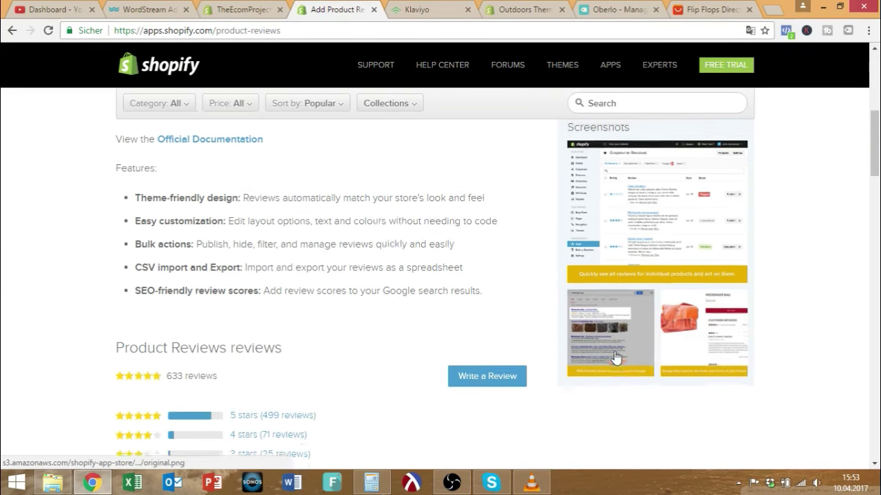
scroll(615, 356, up, 5)
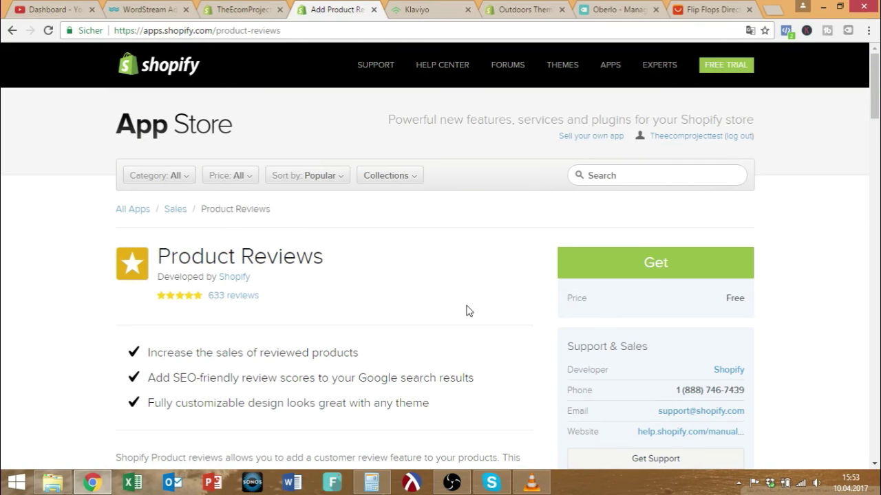
drag(437, 403, 147, 403)
drag(476, 379, 147, 378)
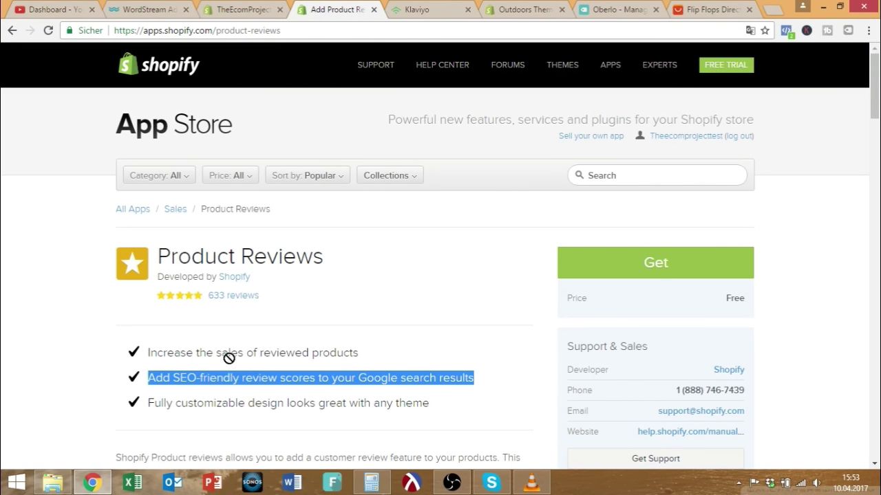
drag(361, 354, 476, 377)
drag(444, 405, 126, 401)
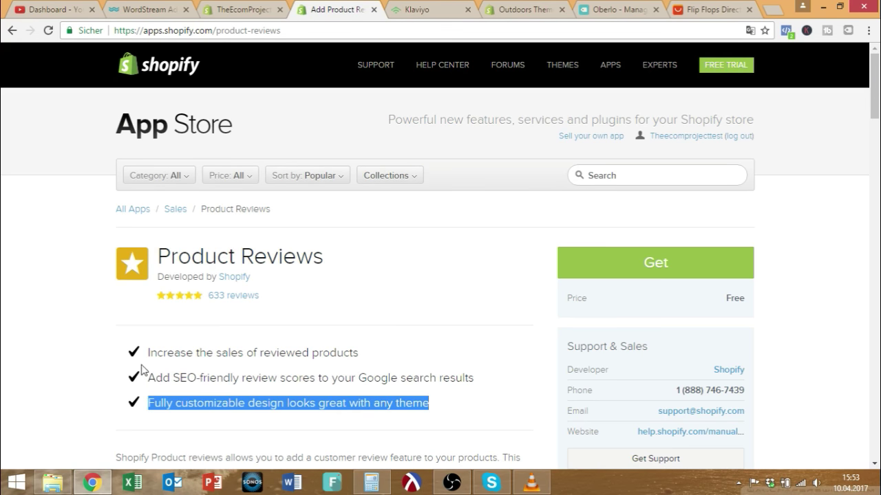
drag(147, 354, 427, 352)
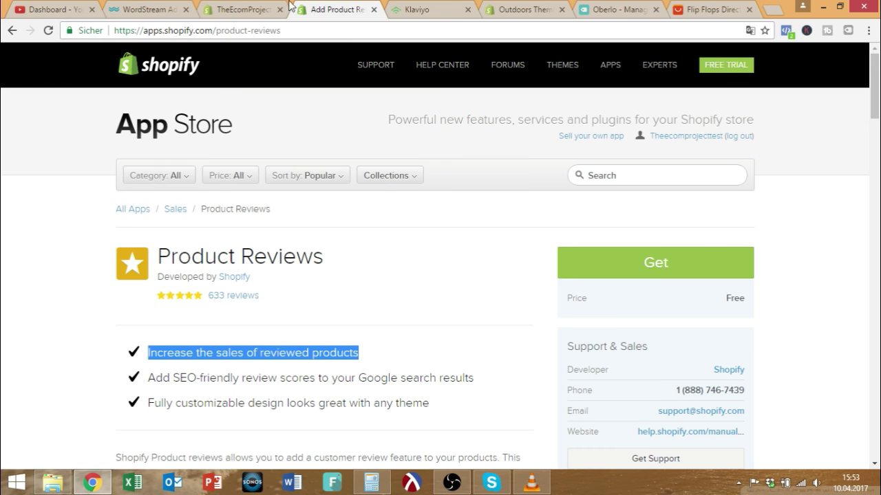
Return to the Shopify admin and go to the Online Store themes page.
click(236, 8)
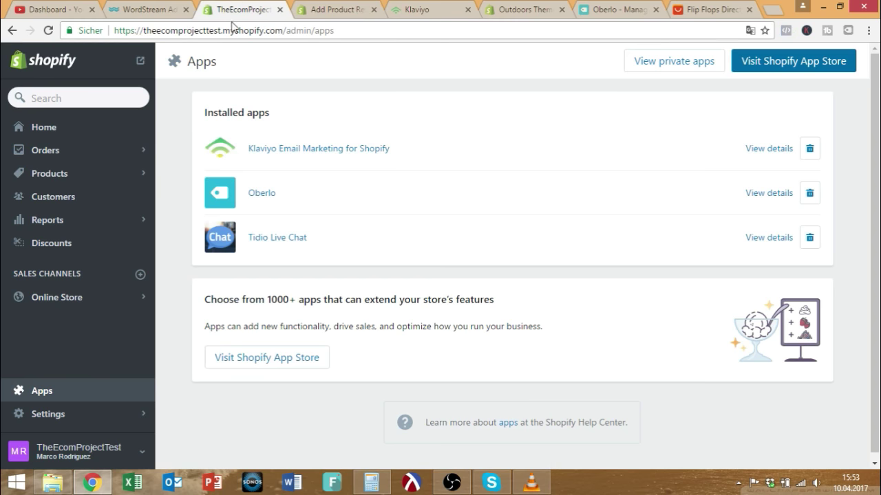
click(71, 303)
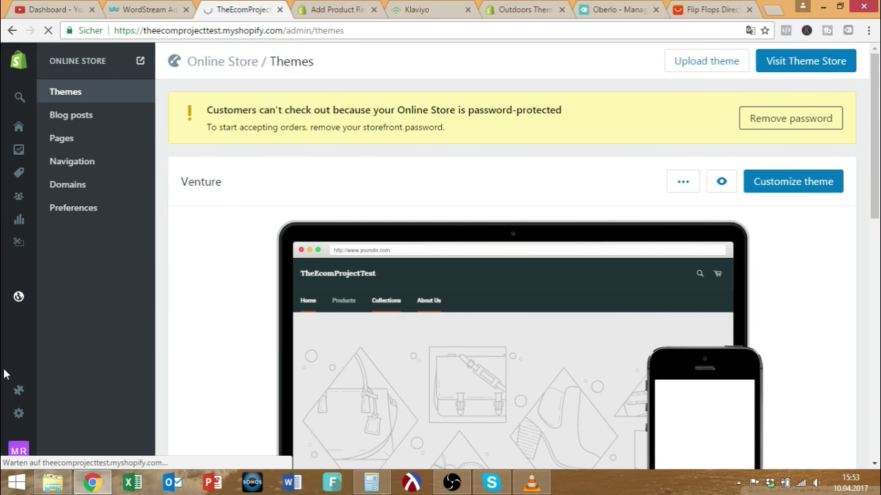
mouse_move(18, 415)
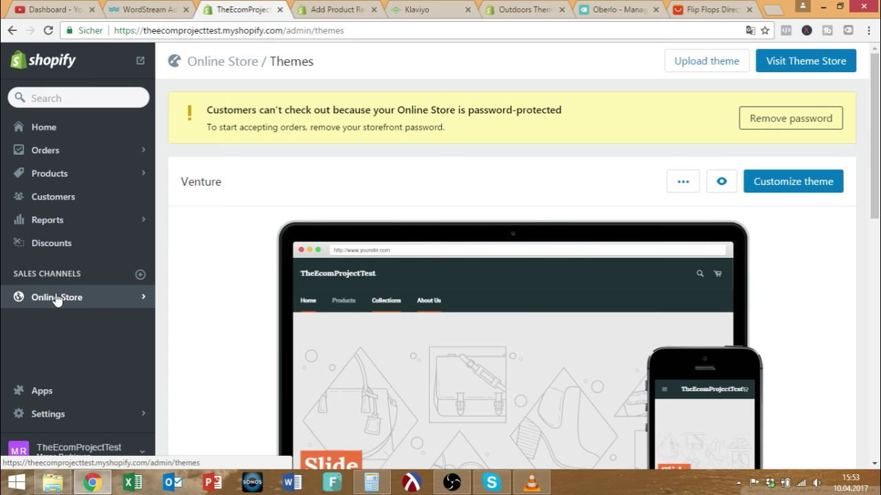
Go to Online Store Preferences and bring the Google Analytics and Facebook Pixel fields into view.
click(68, 213)
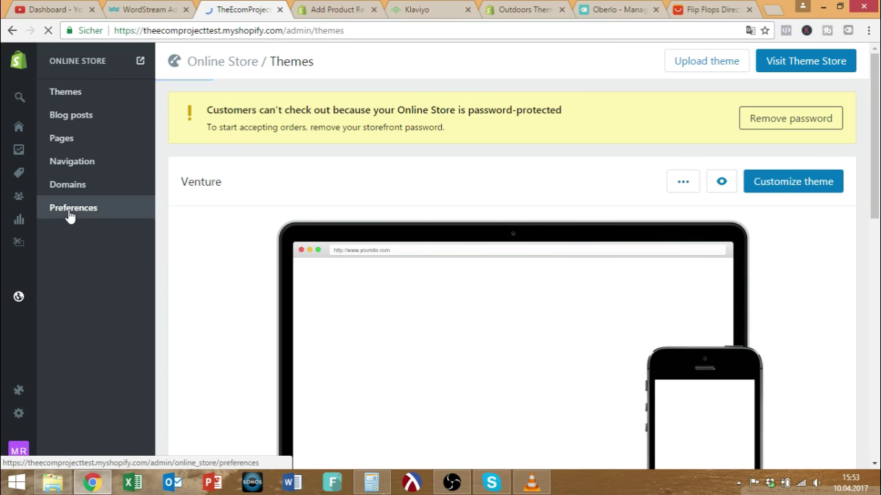
scroll(381, 275, down, 2)
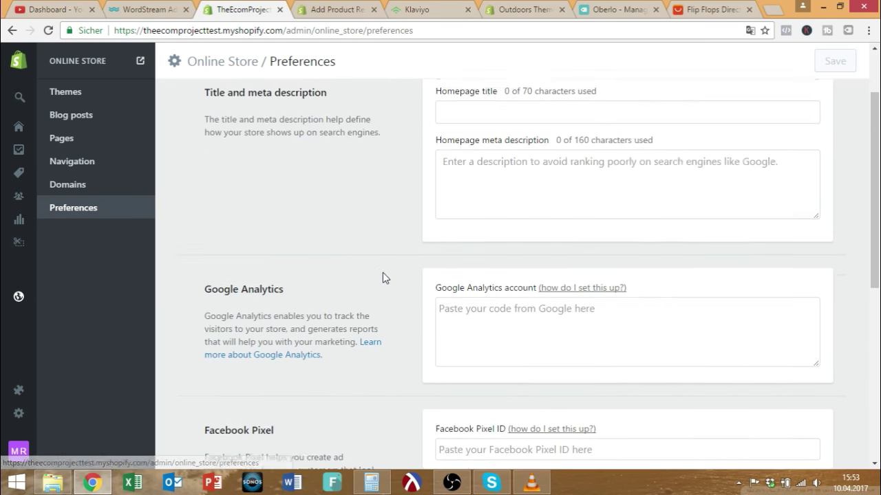
scroll(412, 279, down, 1)
click(466, 285)
scroll(448, 282, down, 5)
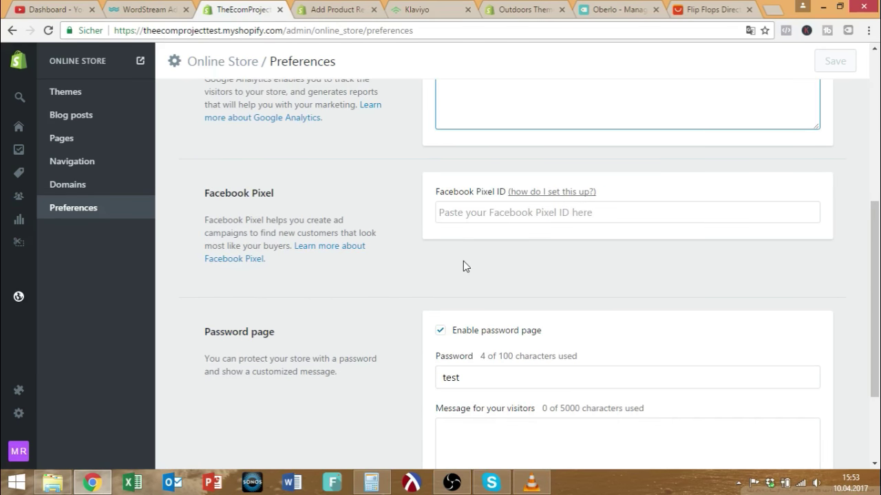
click(466, 214)
scroll(466, 241, up, 4)
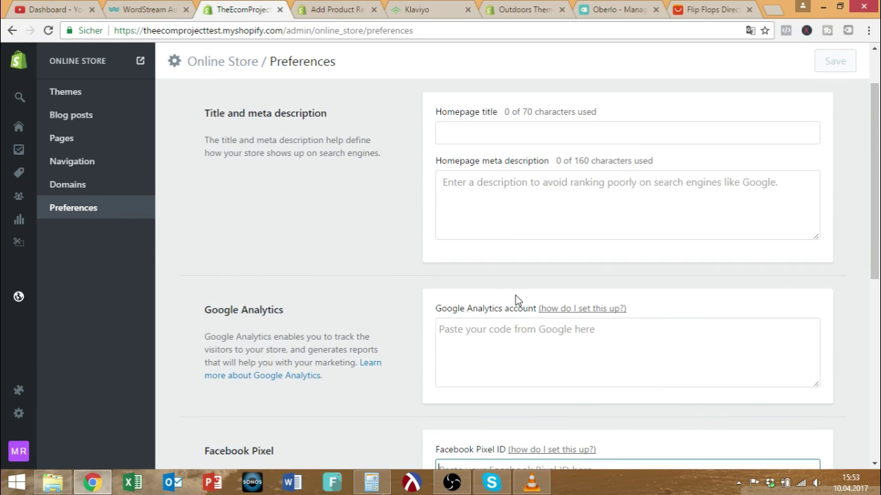
Open the Google Analytics 'how do I set this up?' help in a new tab.
click(564, 311)
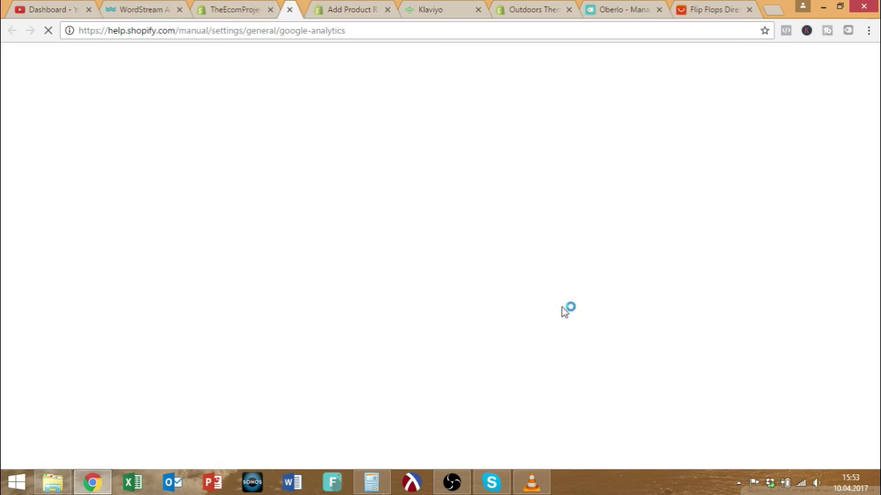
key(ctrl+shift+Tab)
scroll(454, 270, down, 3)
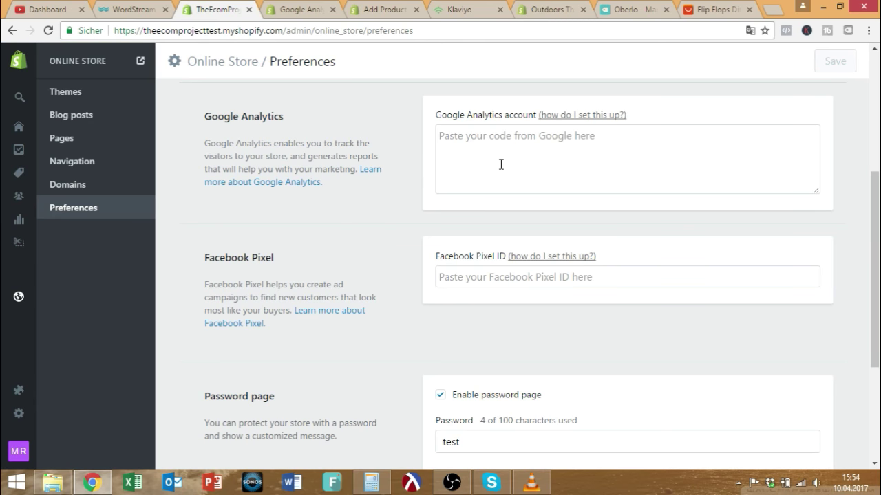
click(501, 162)
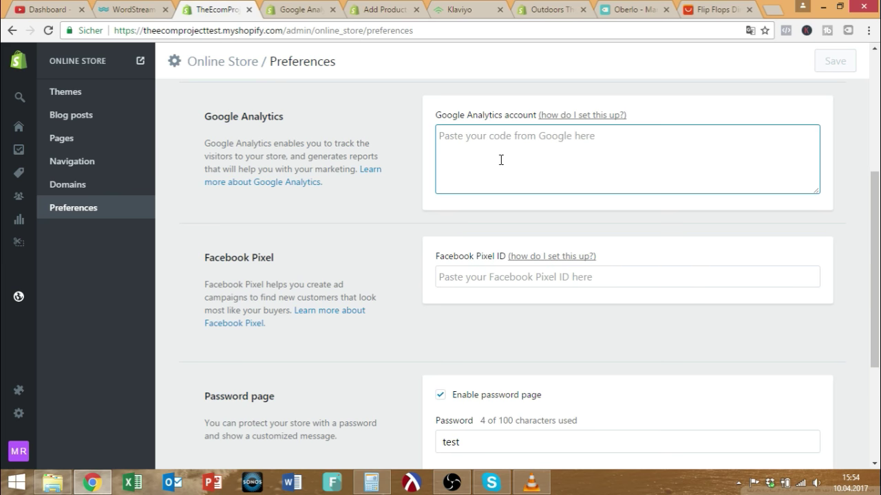
text(GA-7182617816287)
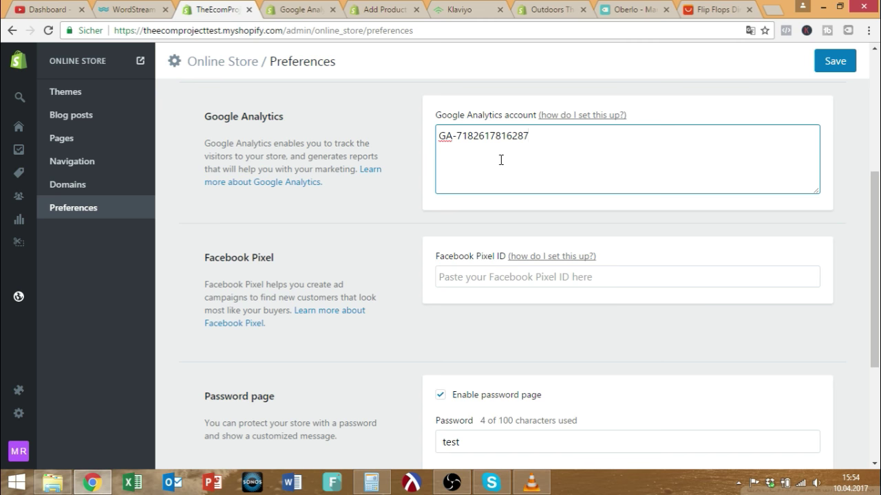
key(ctrl+a)
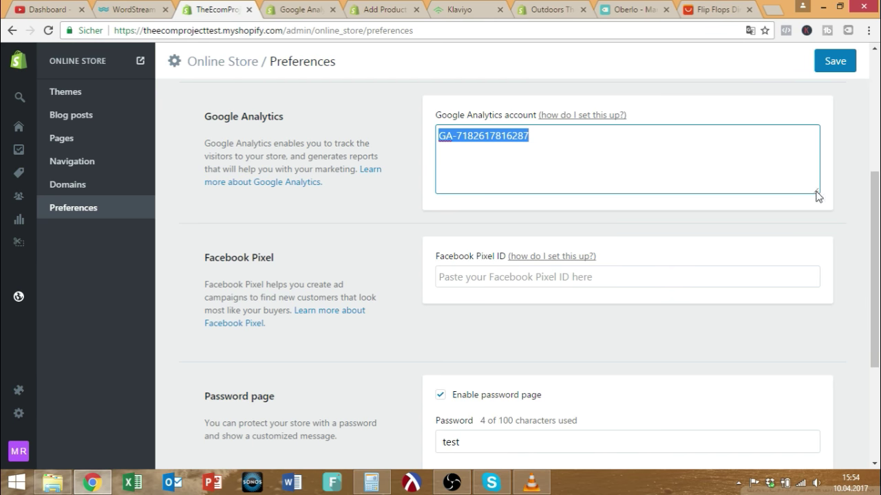
drag(818, 195, 821, 274)
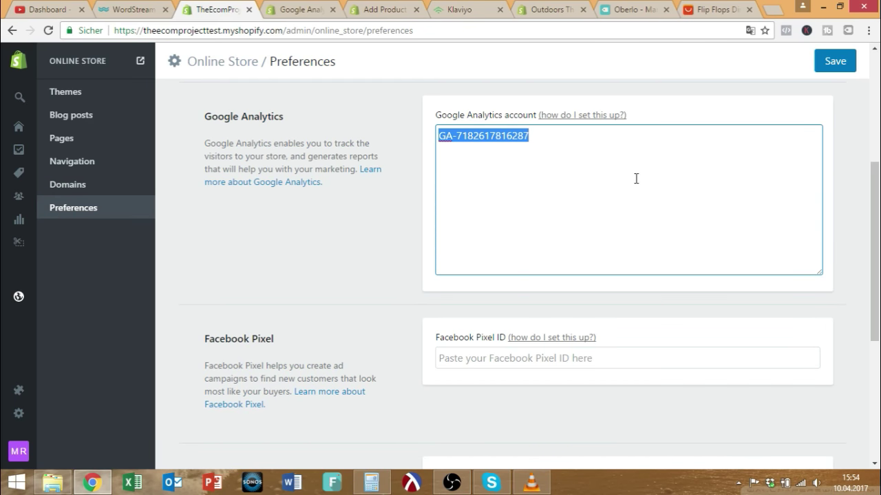
Replace it with multi-line placeholder code starting '<codedejdke' and ending with '>'.
text(<)
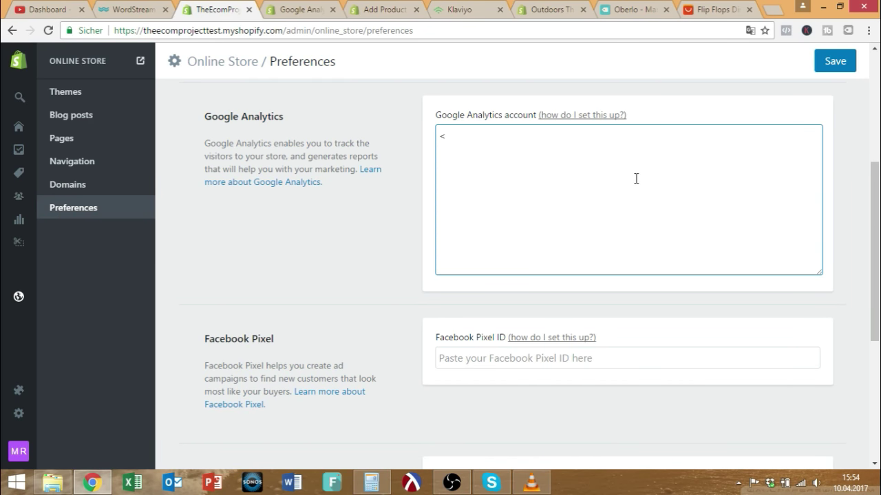
text(codedejdke)
key(Return)
text(skalsk)
key(Return)
text(ska)
key(Return)
text(sasj)
key(Return)
text(s)
key(Return)
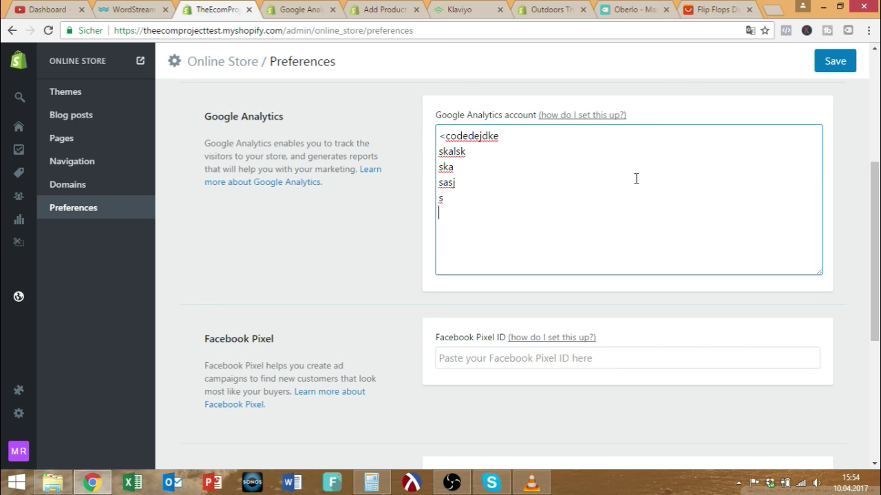
text(>)
Select the entered analytics code and move focus to the Facebook Pixel ID field.
drag(446, 214, 435, 113)
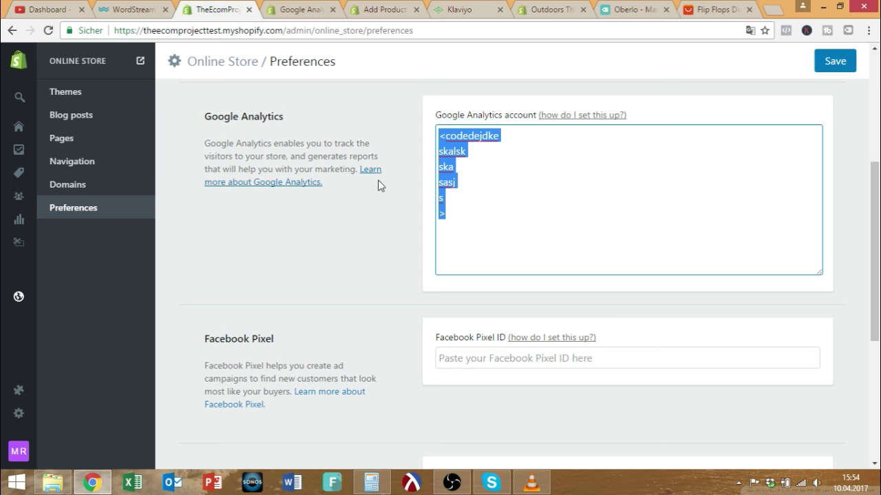
scroll(367, 197, down, 1)
scroll(369, 196, up, 2)
scroll(369, 195, down, 3)
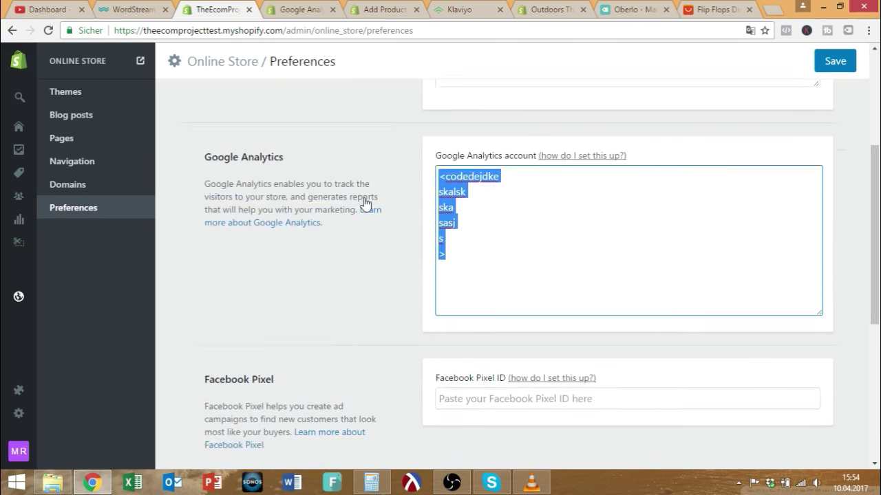
click(455, 228)
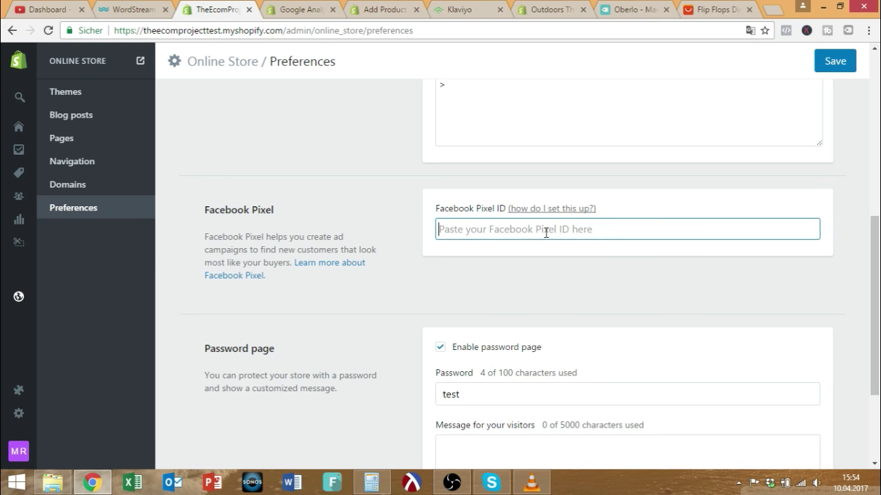
scroll(442, 234, down, 2)
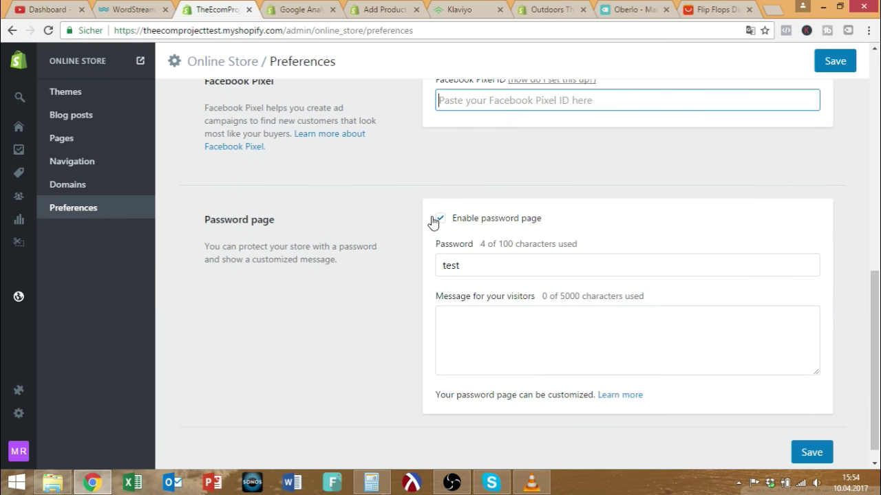
scroll(425, 225, down, 1)
scroll(370, 295, up, 5)
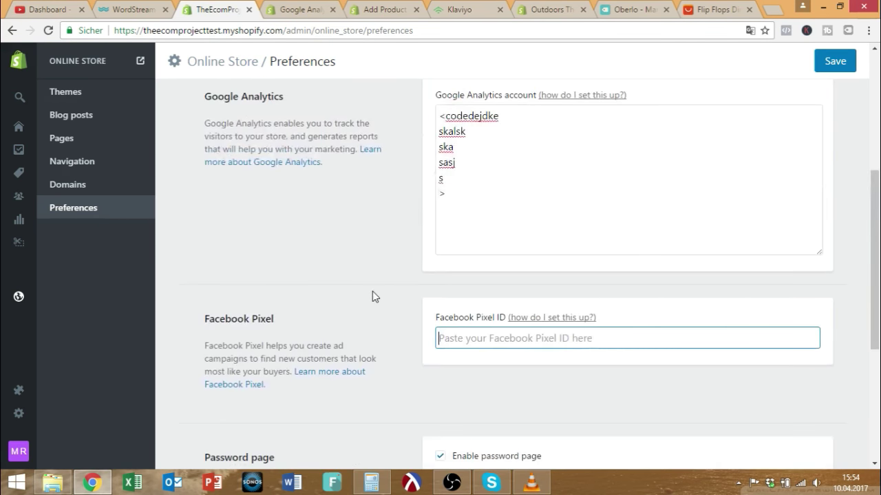
drag(530, 278, 414, 180)
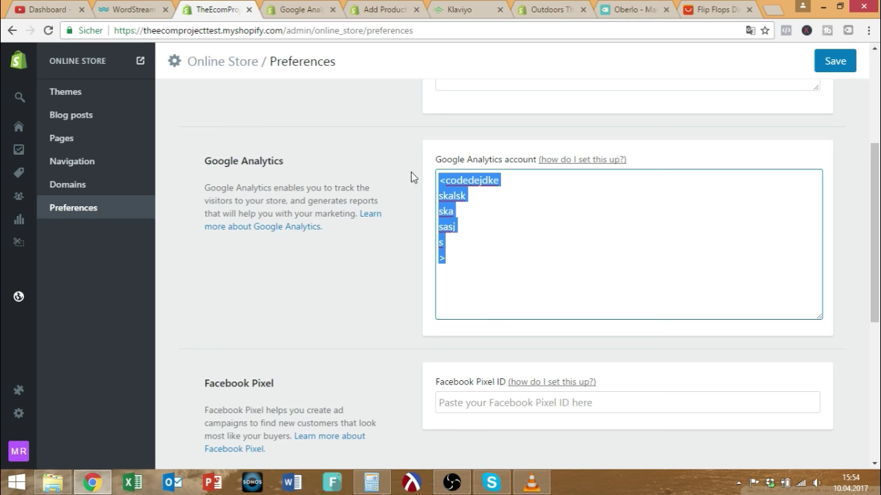
scroll(413, 177, up, 3)
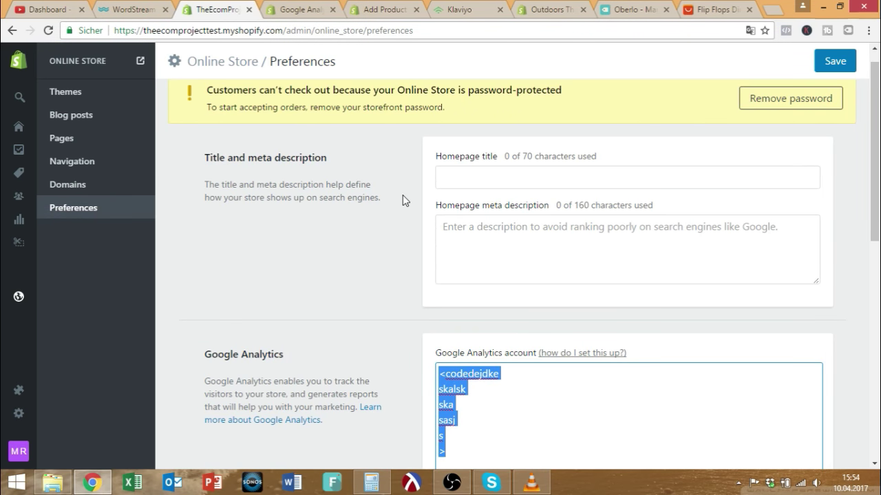
scroll(402, 194, down, 3)
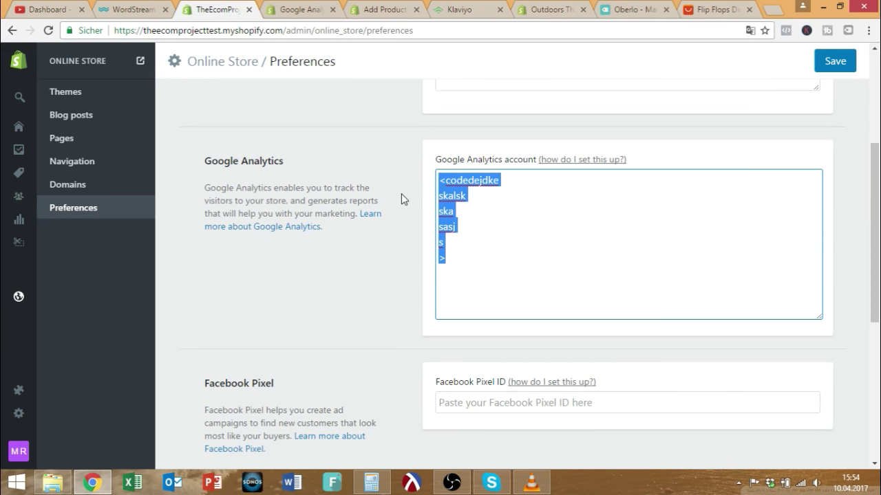
scroll(259, 232, up, 2)
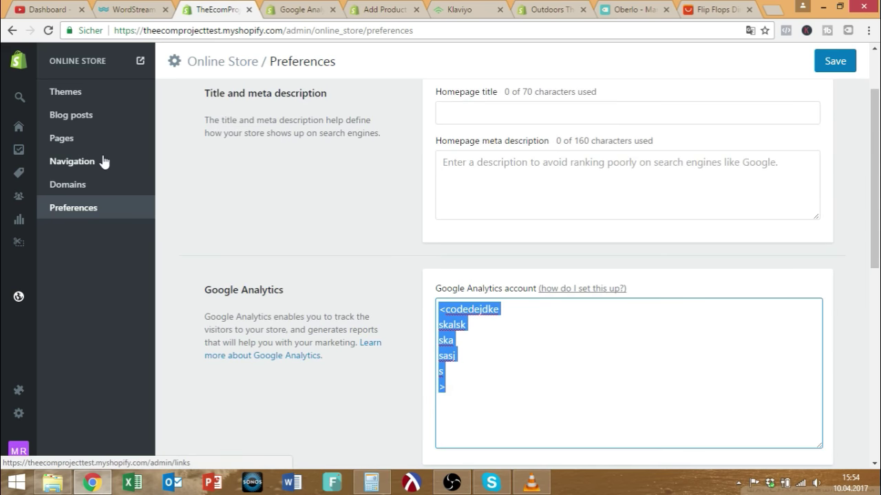
mouse_move(5, 116)
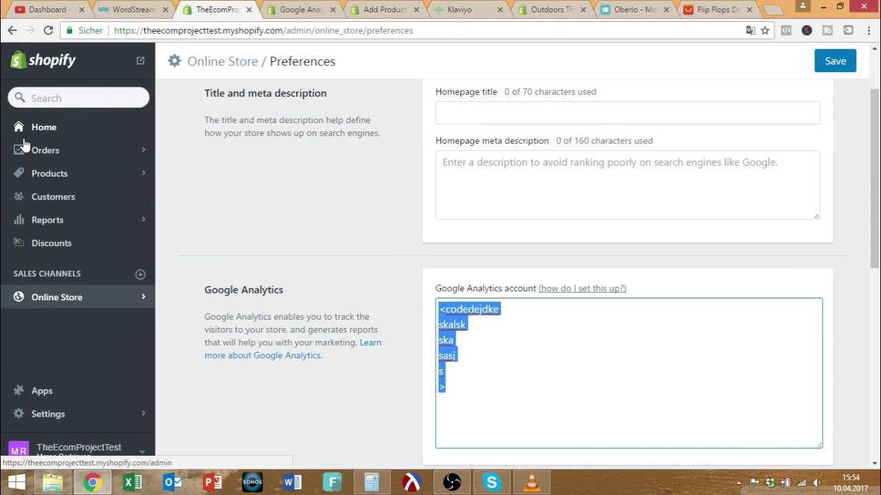
scroll(427, 331, down, 2)
click(481, 293)
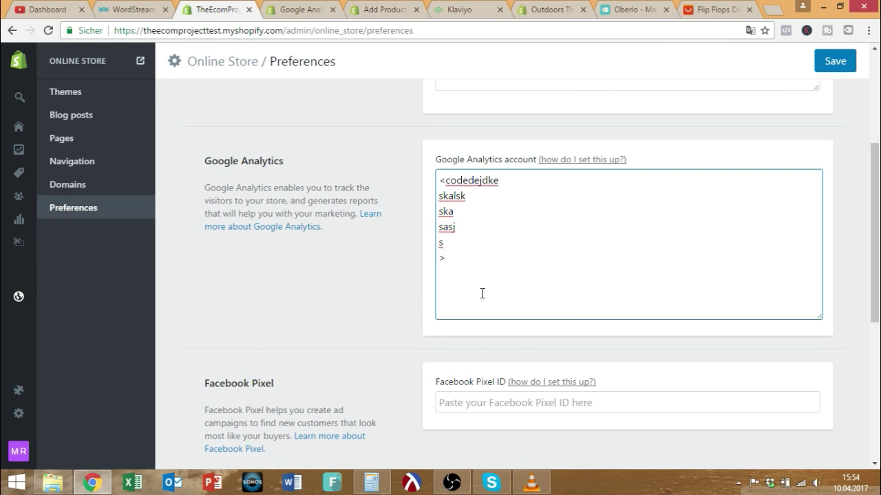
drag(481, 283, 424, 180)
scroll(409, 214, down, 3)
click(477, 212)
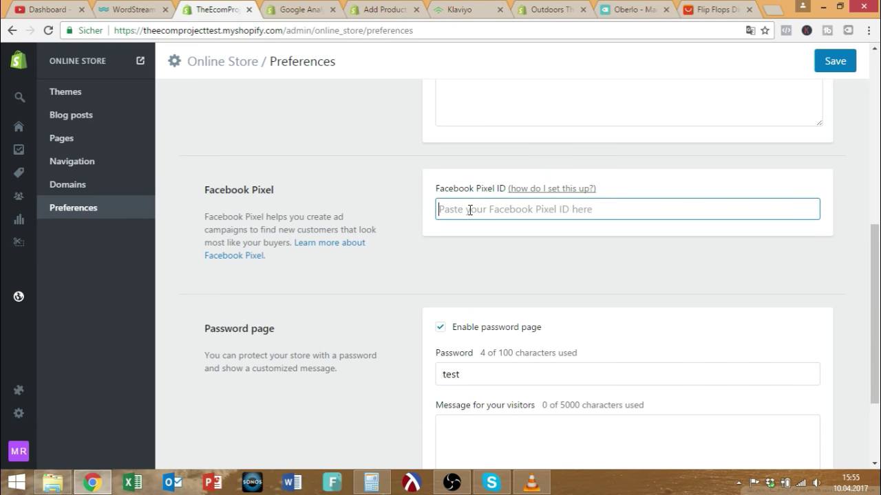
scroll(436, 248, up, 3)
drag(441, 256, 411, 177)
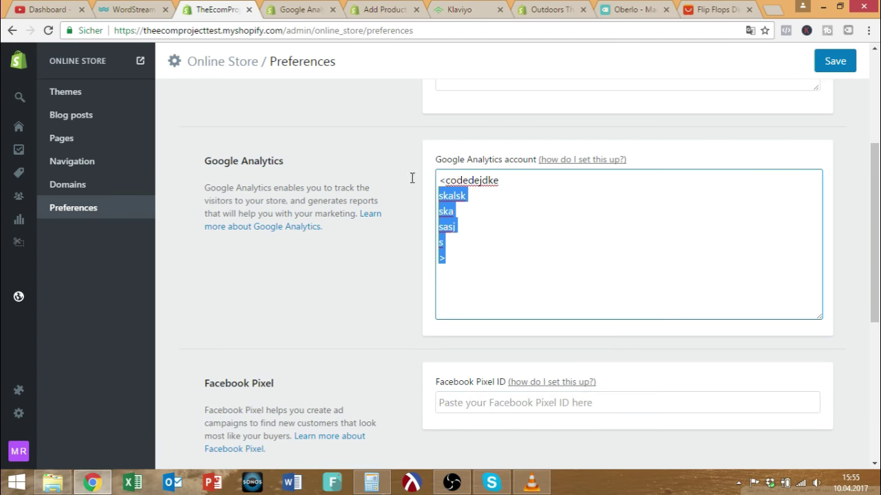
scroll(277, 225, down, 2)
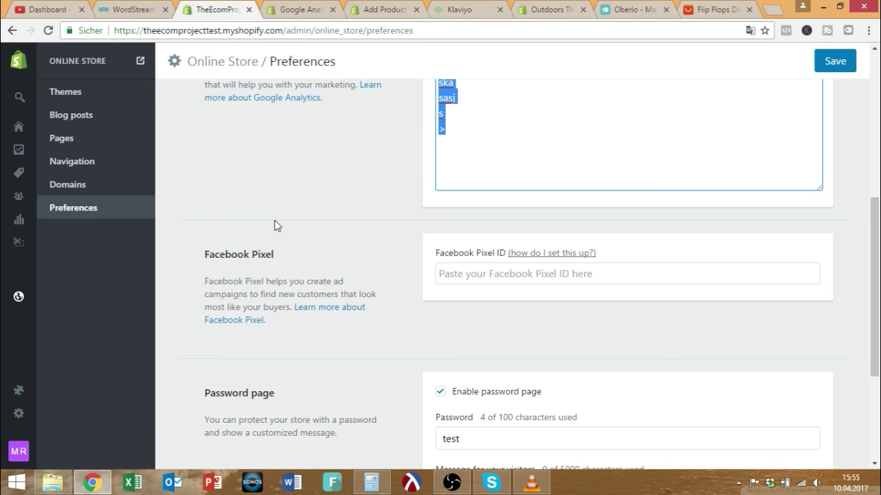
scroll(277, 226, up, 3)
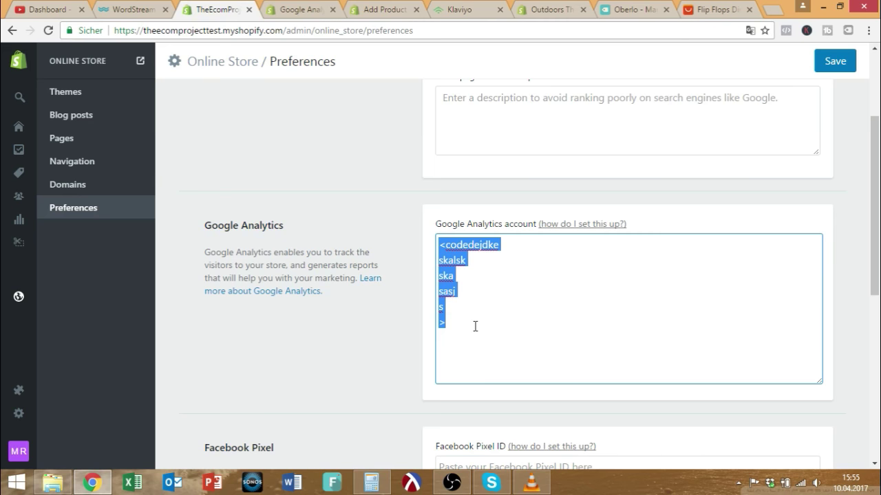
click(387, 320)
scroll(387, 321, up, 3)
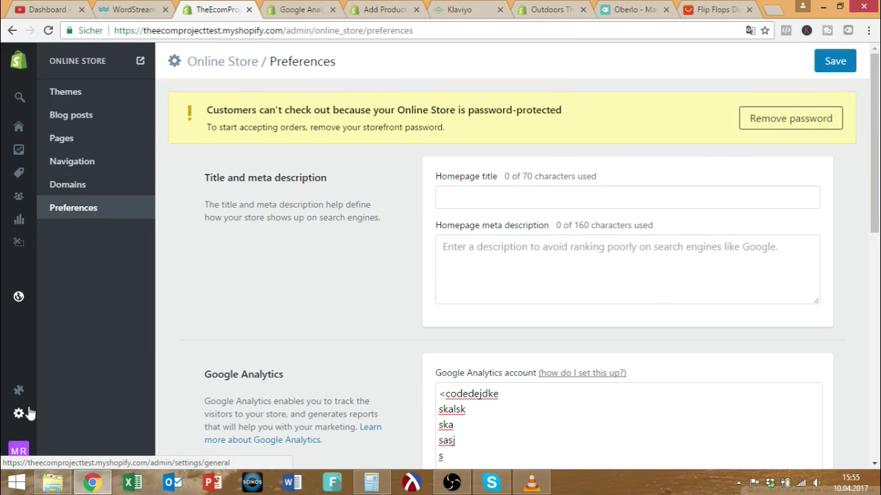
Leave Preferences without saving, look at Files and General settings, then go to Payments.
click(33, 412)
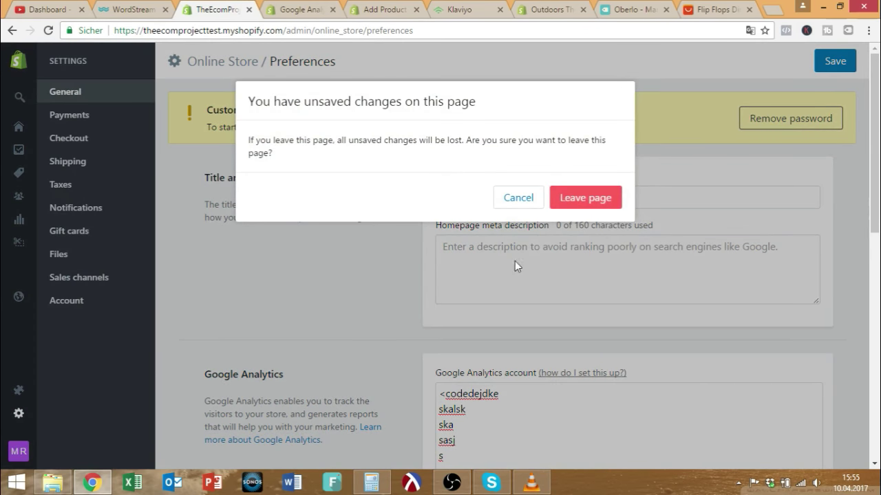
click(603, 205)
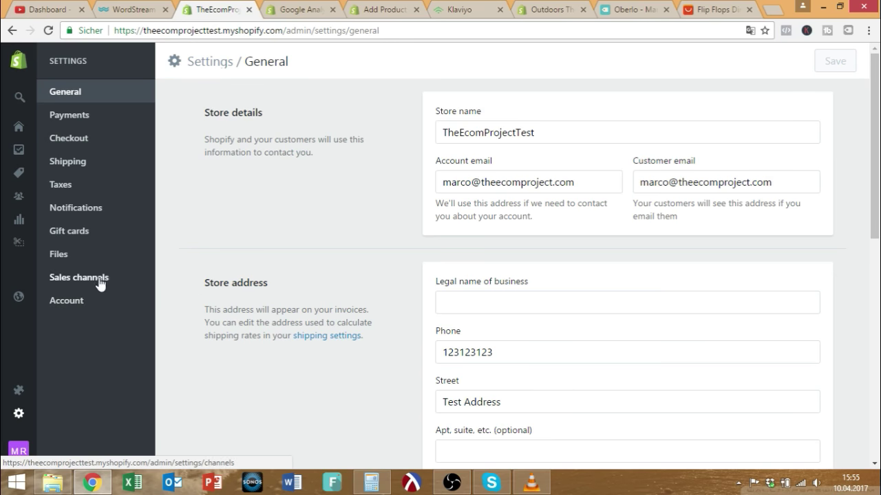
click(67, 263)
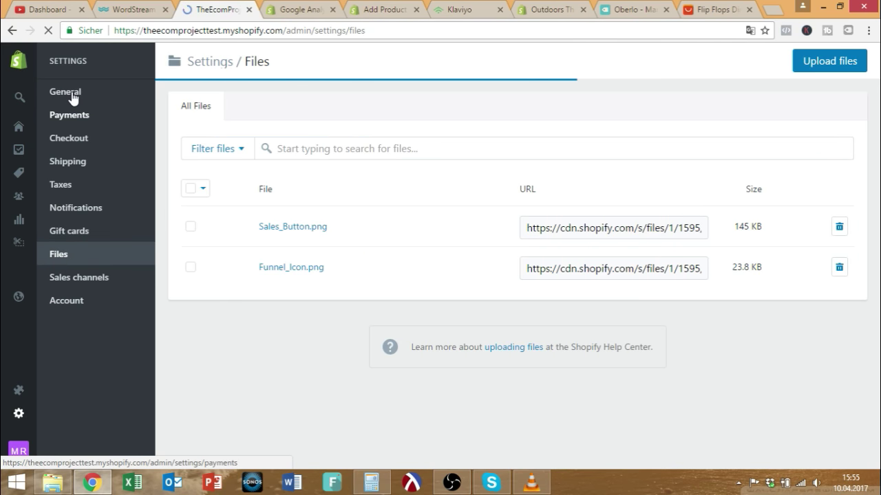
click(70, 96)
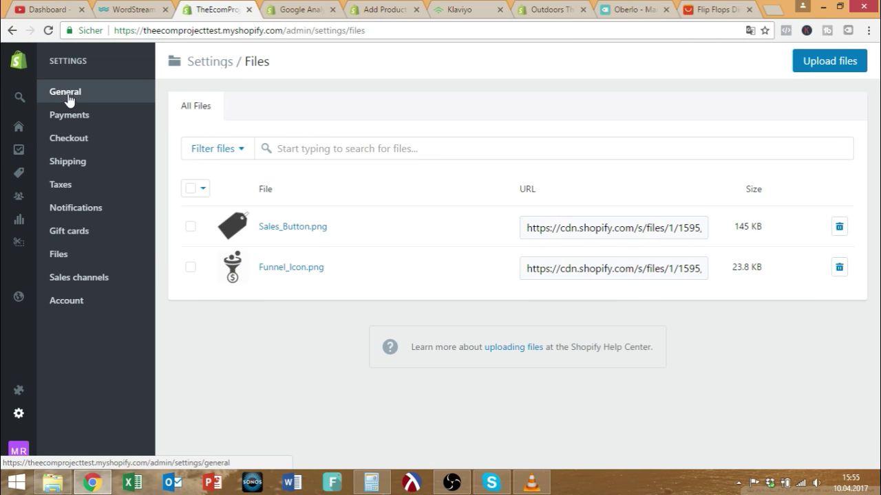
scroll(524, 201, down, 2)
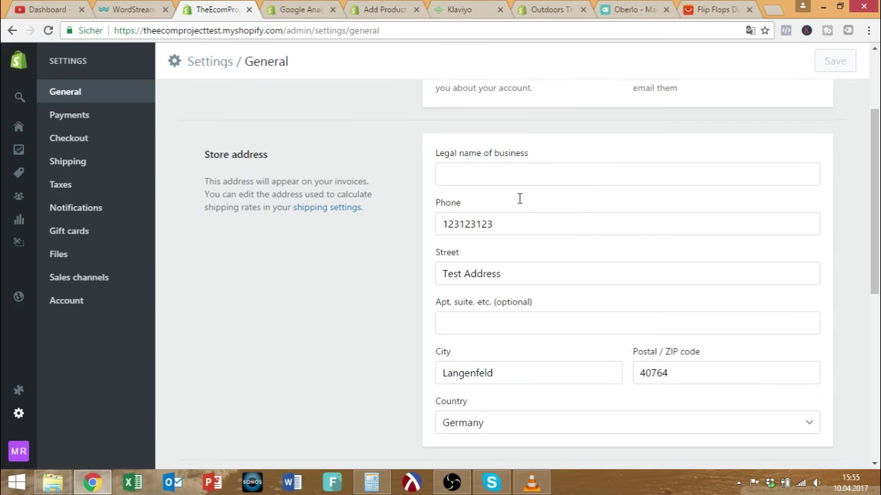
scroll(519, 199, up, 2)
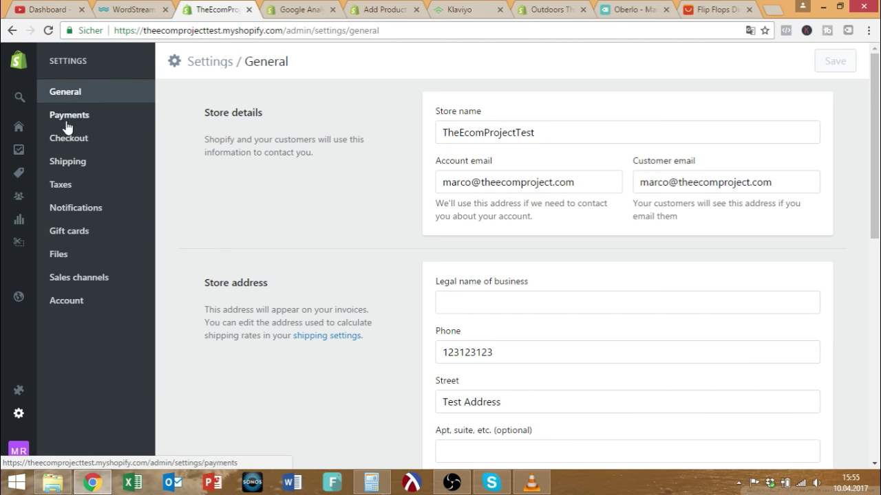
click(89, 121)
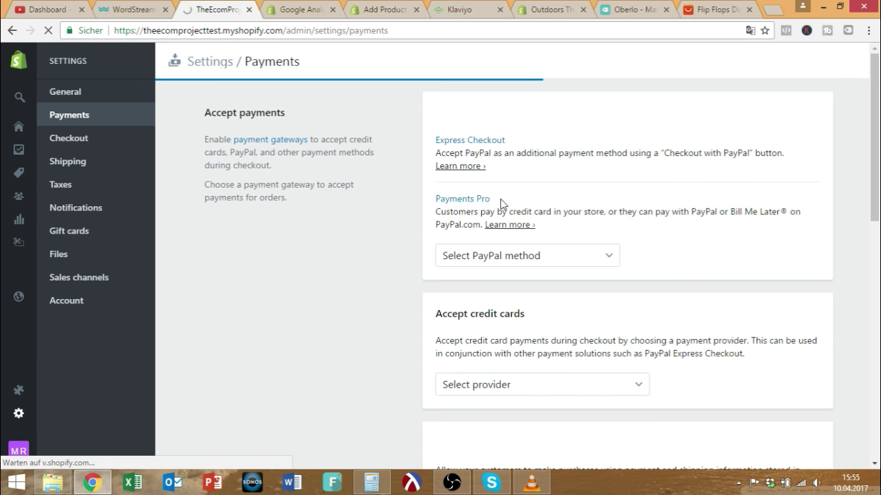
scroll(537, 294, down, 2)
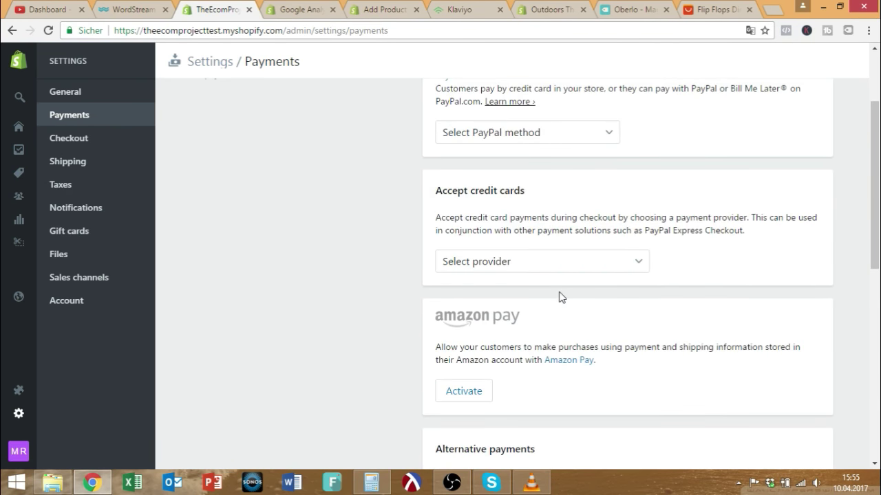
scroll(515, 379, up, 2)
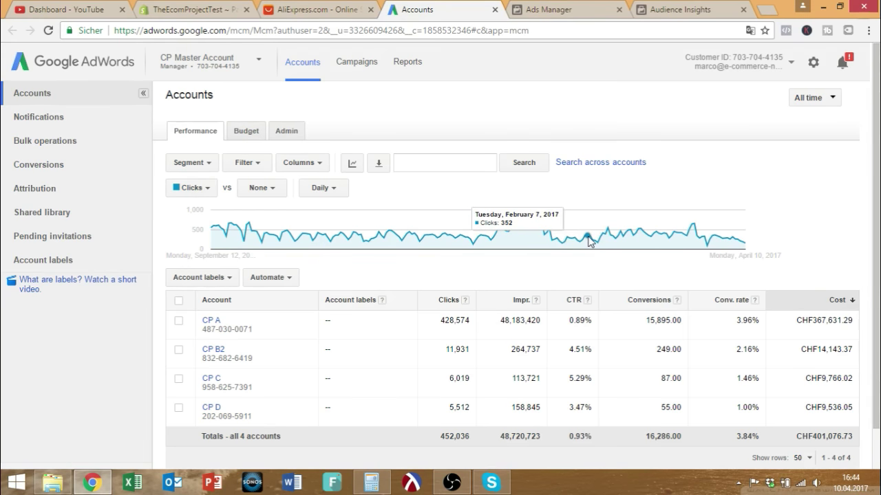
Scroll through the AdWords Accounts Performance table and clicks chart for the four accounts.
scroll(752, 247, down, 1)
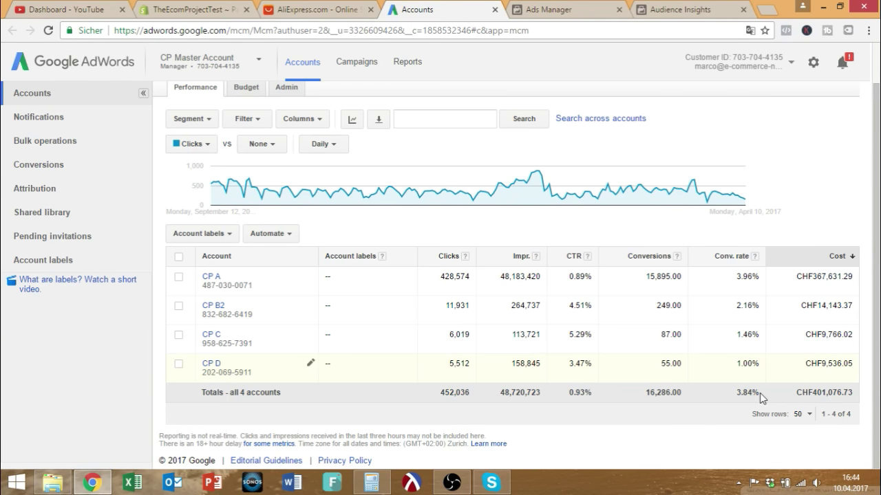
scroll(710, 381, up, 1)
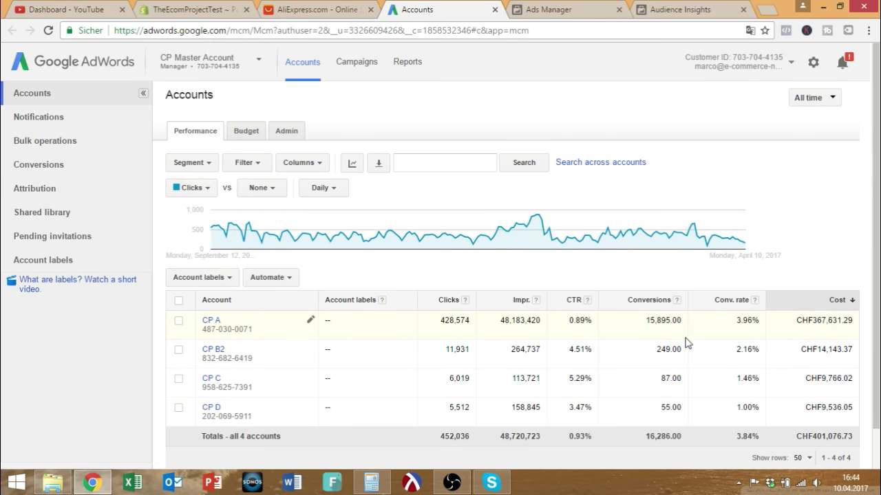
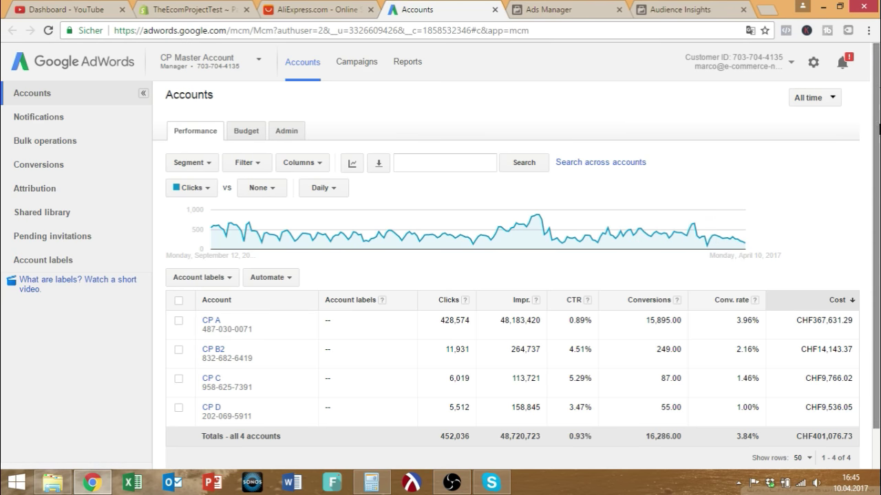
In Audience Insights, add Flip-flops as an interest for the United States audience.
click(665, 7)
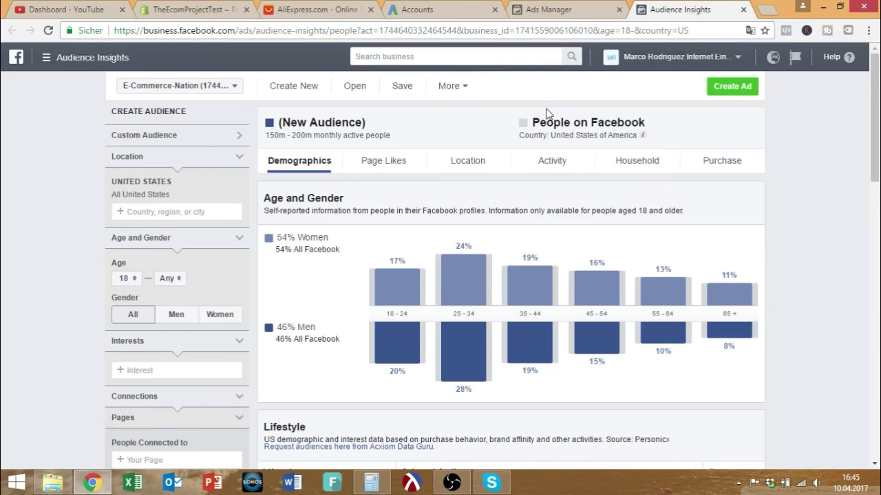
scroll(605, 160, down, 2)
scroll(387, 159, up, 2)
scroll(190, 339, down, 1)
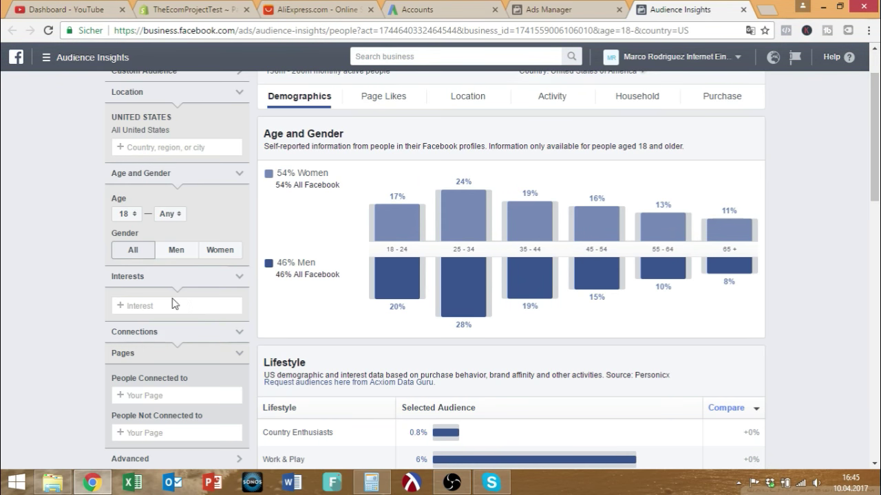
scroll(149, 282, down, 2)
click(153, 177)
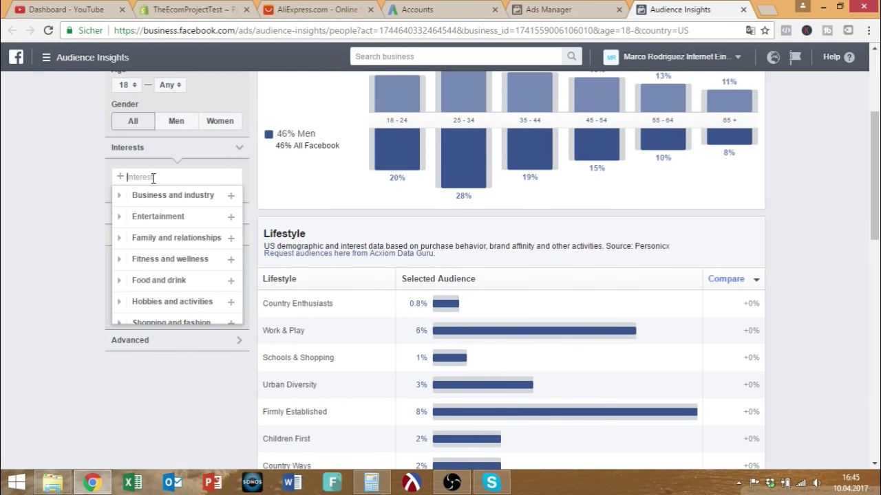
text(flip flop)
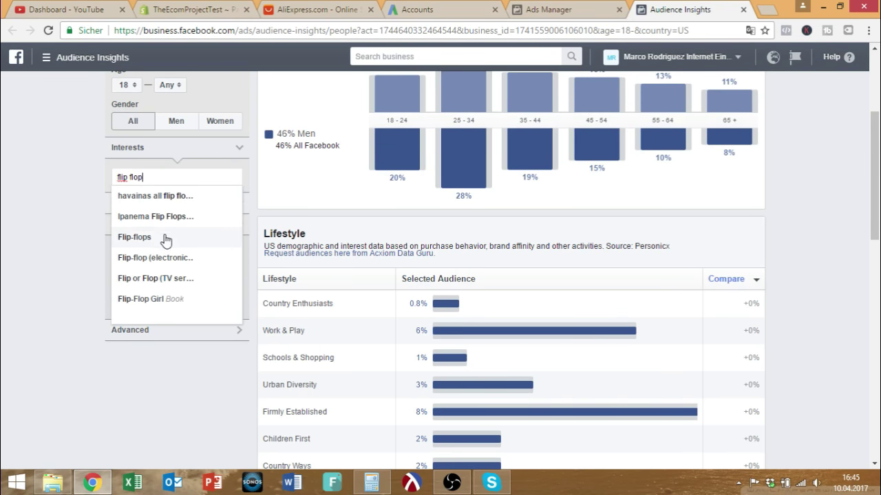
click(164, 238)
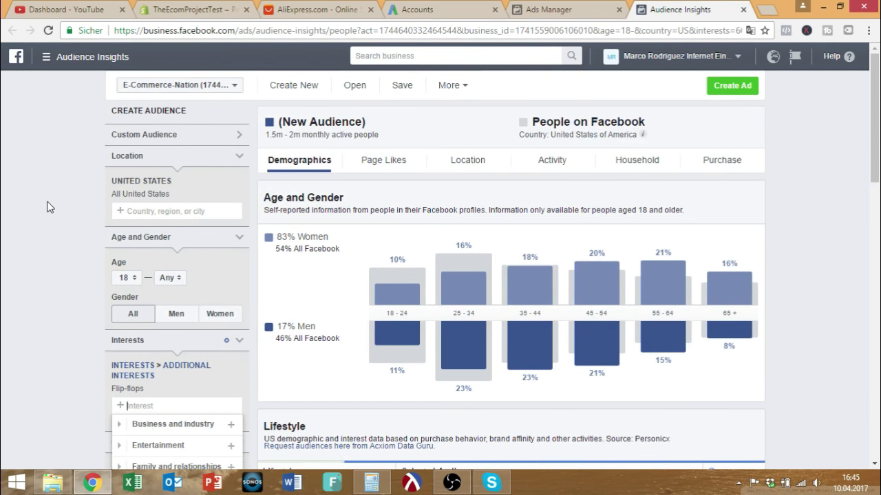
Review the Flip-flops audience: 1.5m–2m monthly active people, 83% women.
scroll(46, 207, down, 1)
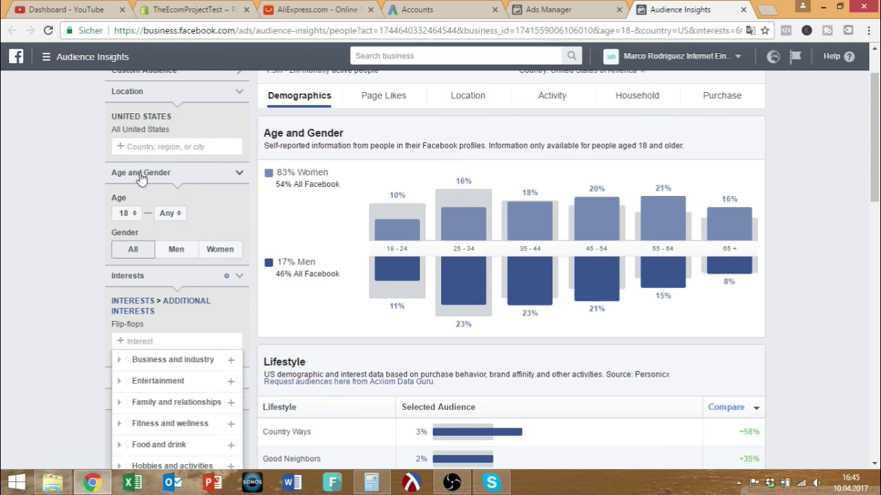
drag(110, 324, 147, 328)
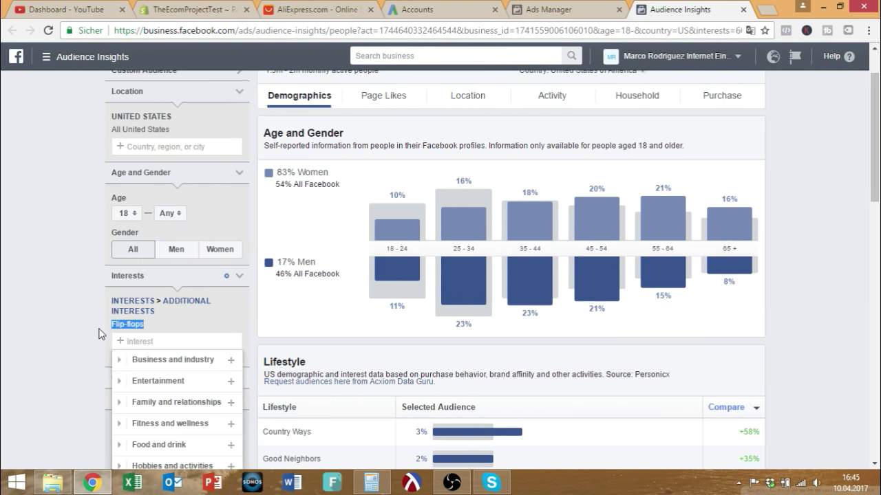
scroll(130, 300, up, 1)
scroll(275, 248, down, 1)
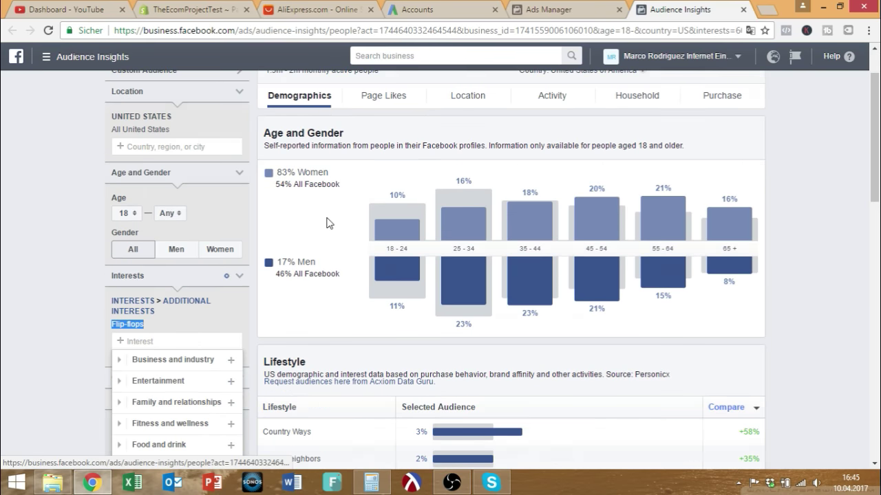
scroll(326, 221, up, 1)
Browse the Page Likes top categories and pages, led by All About Flip Flops at 26.9x affinity.
click(397, 166)
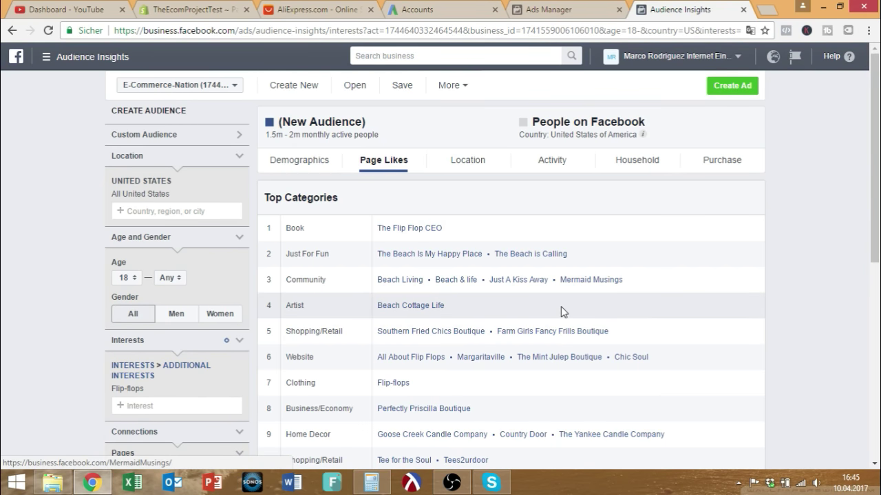
scroll(481, 310, down, 2)
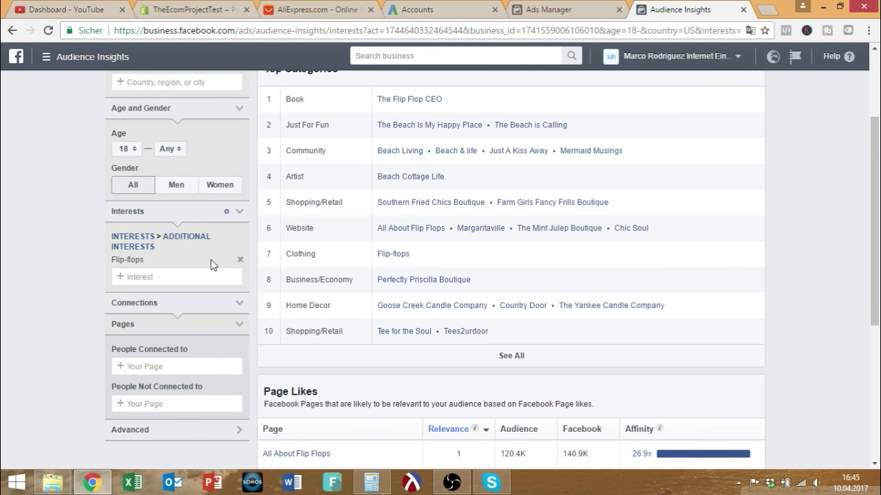
scroll(240, 266, up, 2)
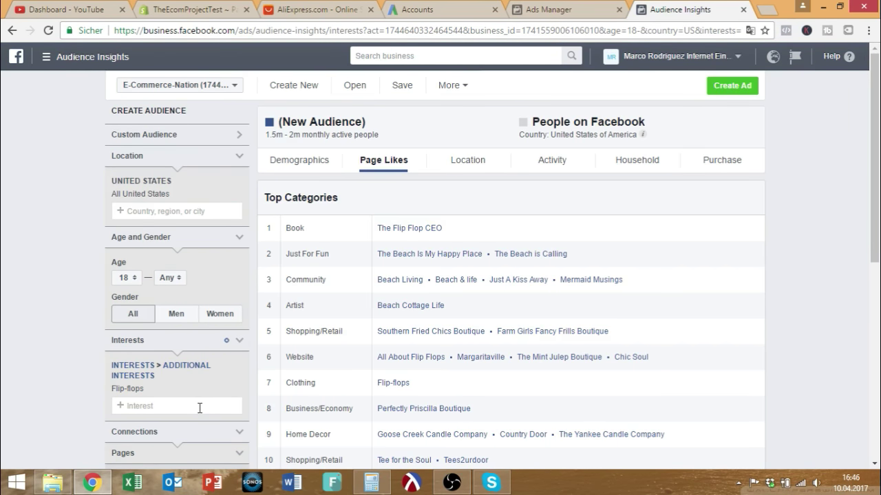
mouse_move(173, 393)
scroll(202, 370, down, 3)
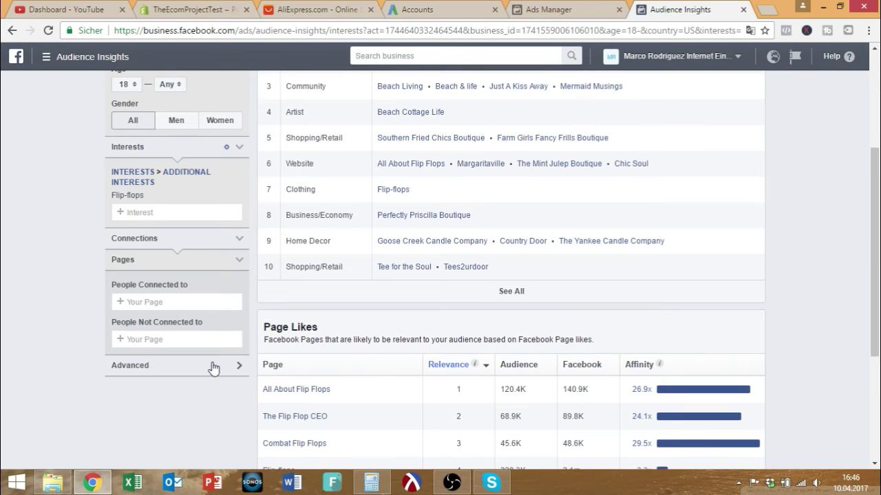
scroll(213, 369, up, 2)
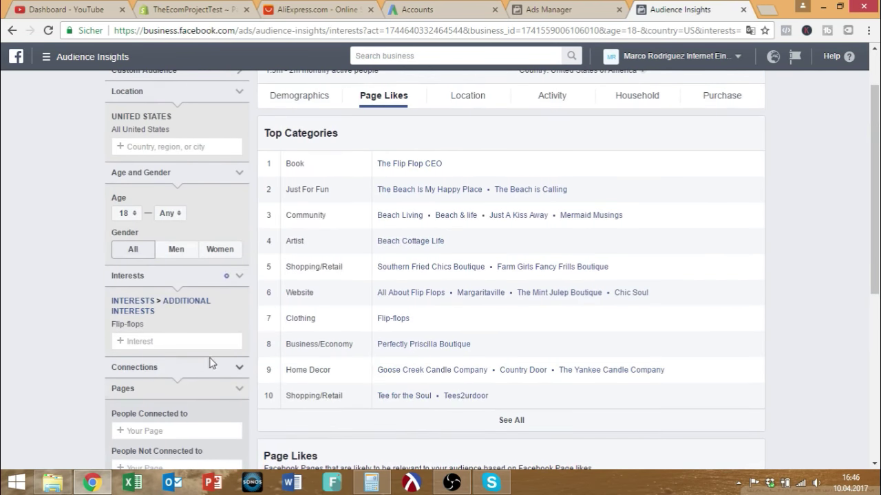
Limit the flip-flops audience to men, leaving 300K–350K monthly active people.
click(176, 250)
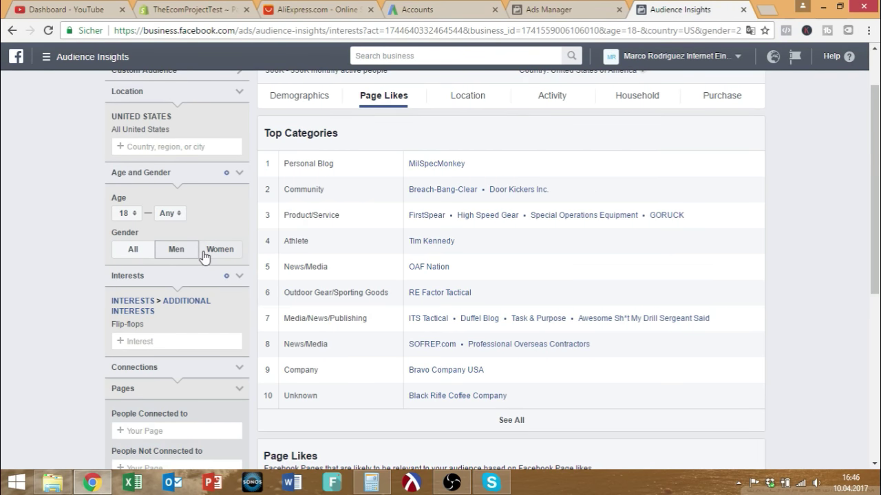
scroll(204, 256, down, 2)
scroll(307, 153, up, 4)
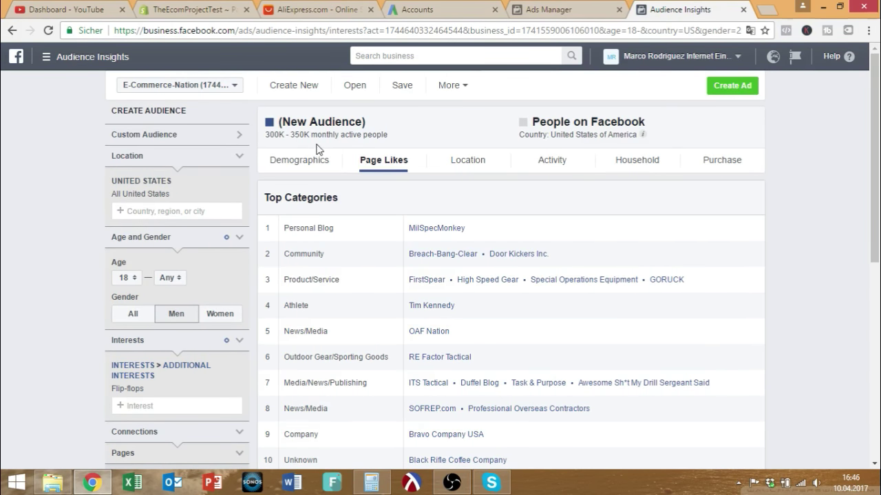
scroll(317, 153, down, 1)
scroll(317, 152, down, 1)
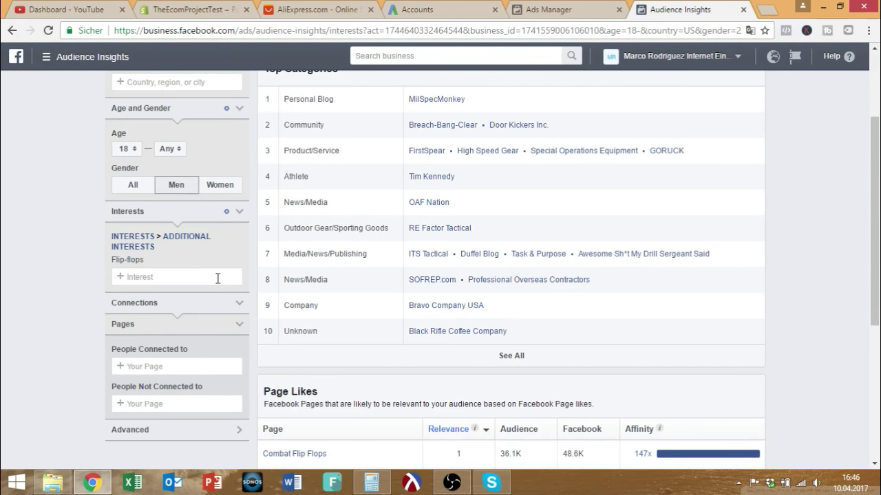
scroll(217, 278, up, 1)
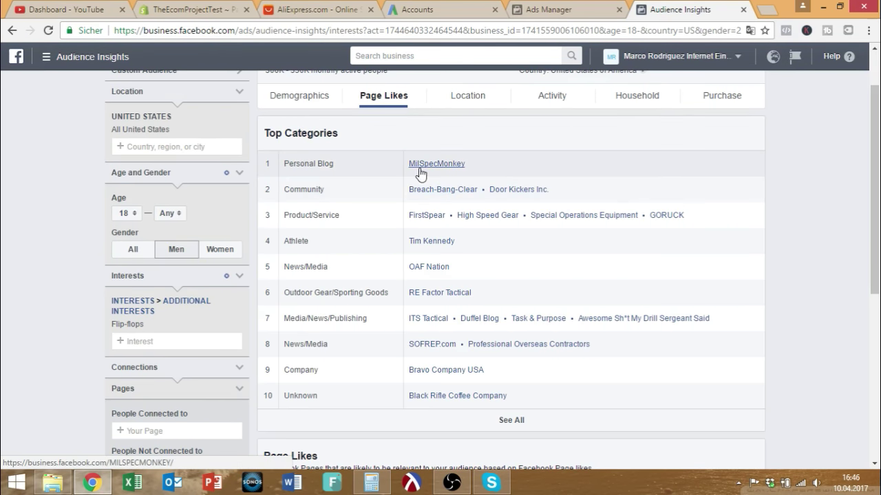
scroll(485, 358, down, 1)
Expand Top Categories with See All and scroll through the men's page categories.
click(507, 358)
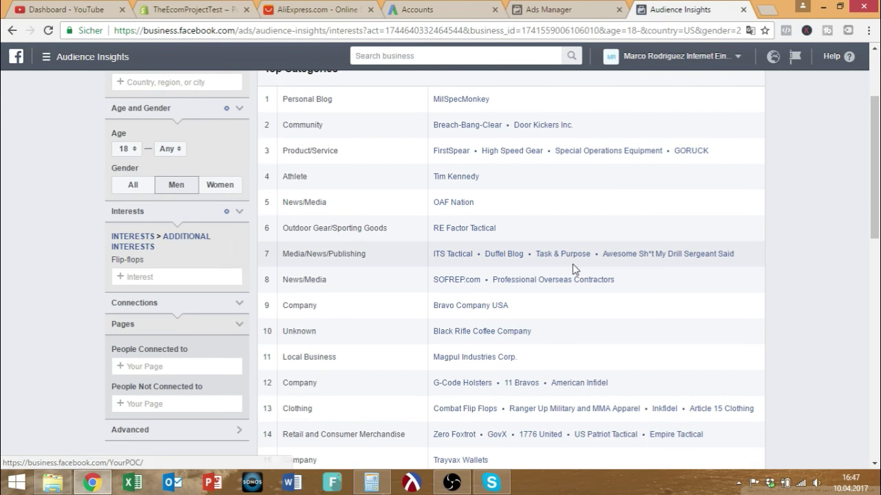
scroll(576, 266, down, 2)
scroll(575, 261, down, 3)
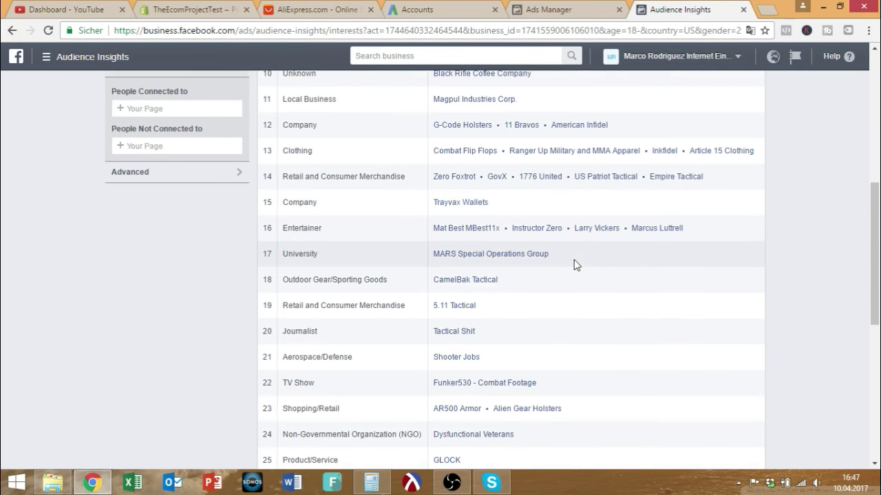
scroll(574, 260, down, 2)
scroll(574, 259, down, 2)
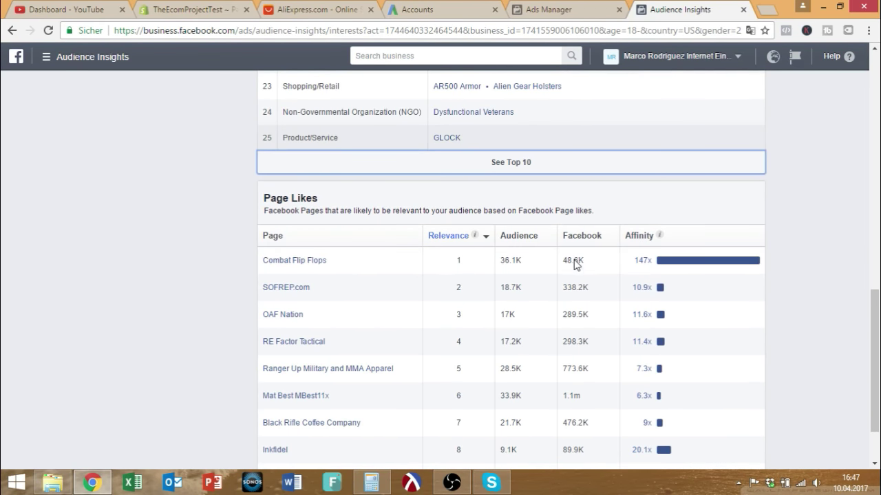
scroll(502, 261, down, 1)
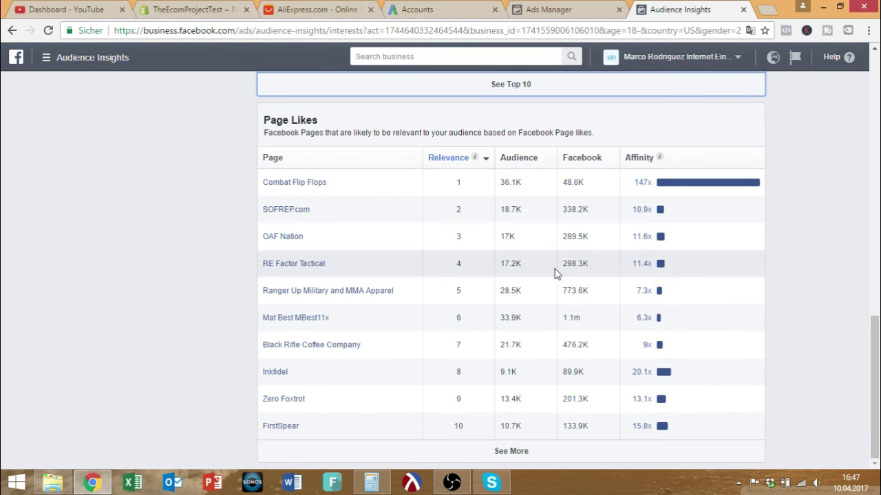
View the Combat Flip Flops page in a new tab, then return to Audience Insights.
right_click(290, 187)
click(378, 190)
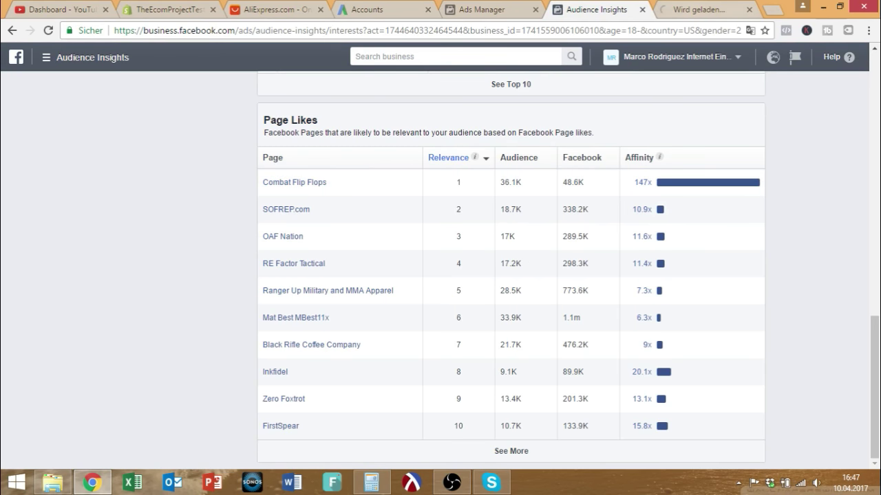
key(ctrl+Tab)
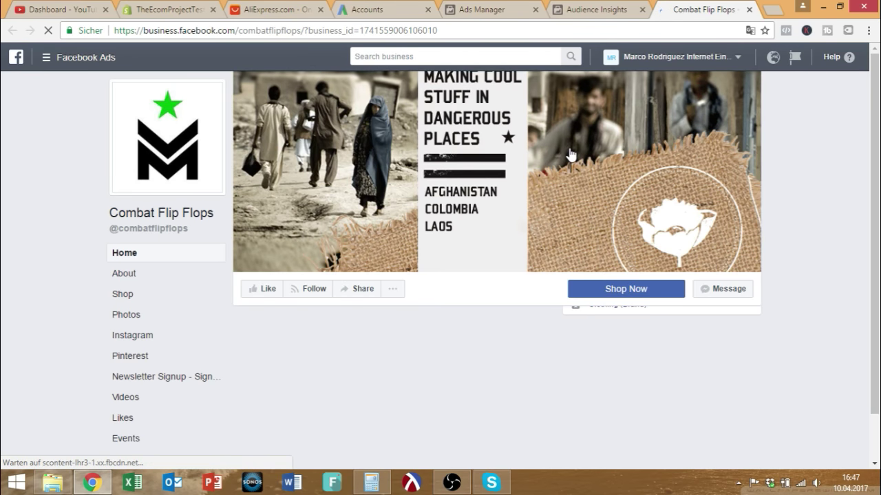
click(596, 8)
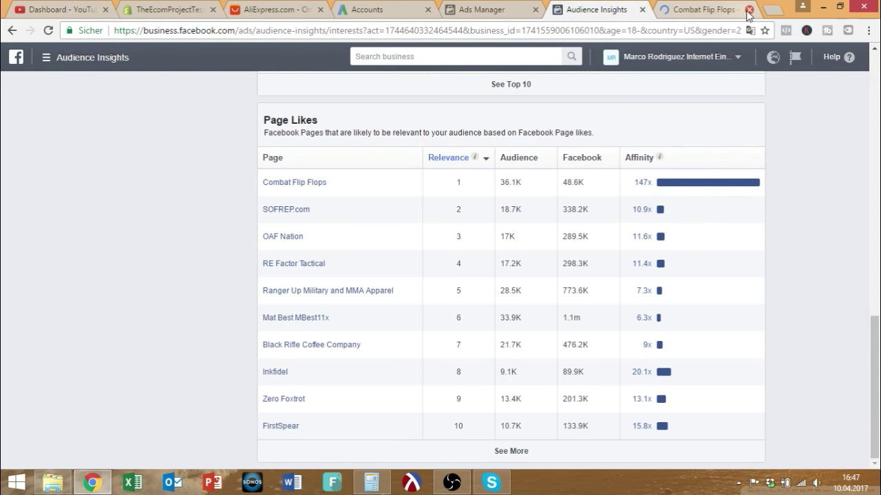
scroll(466, 297, up, 2)
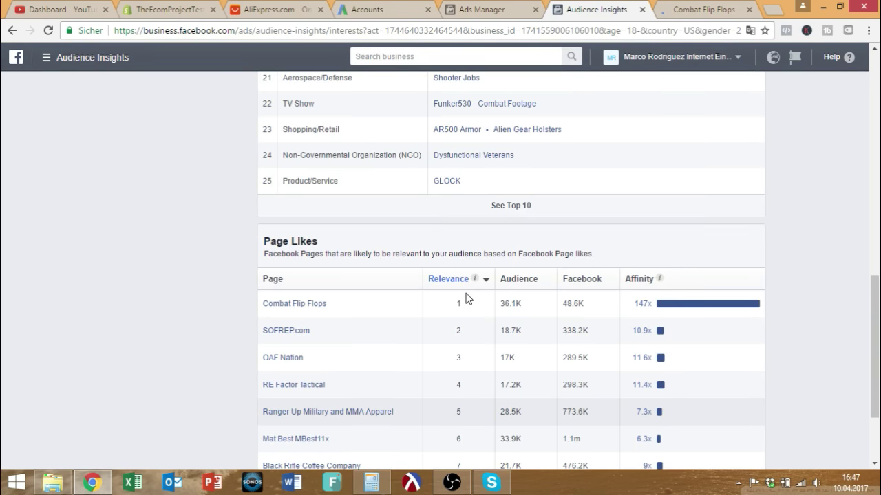
scroll(466, 297, up, 10)
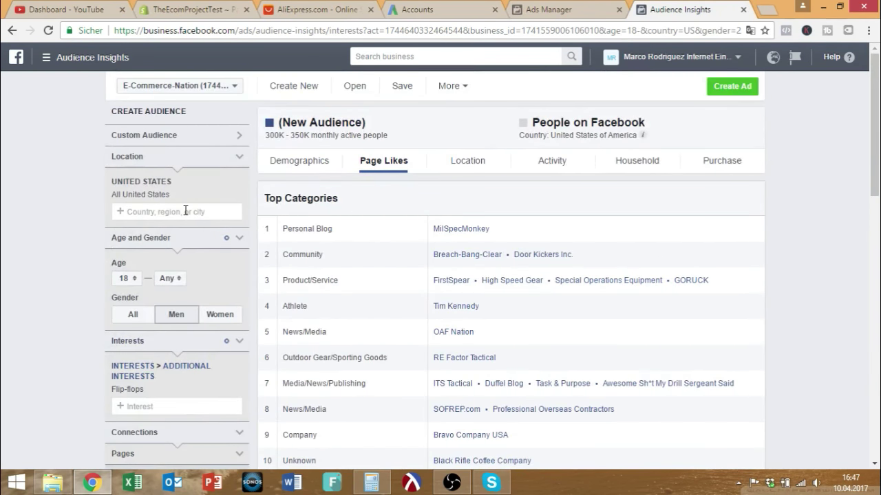
Add Beaches as a second audience interest alongside Flip-flops.
click(172, 406)
text(beach)
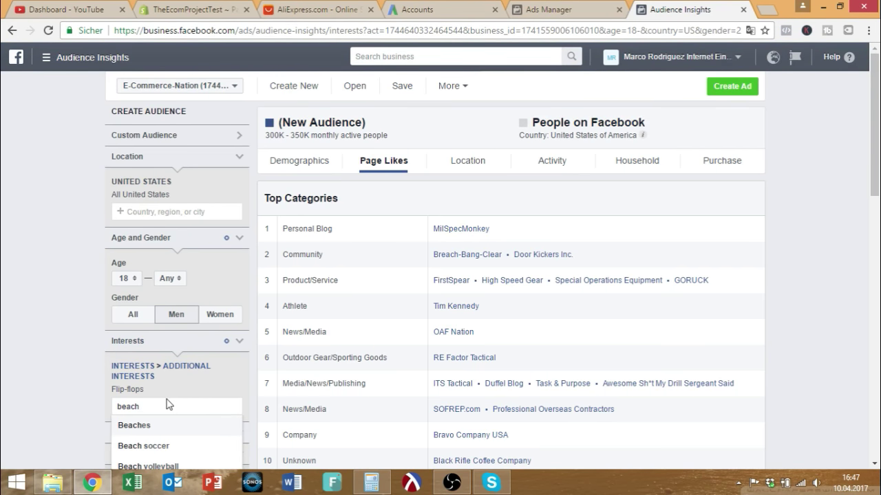
click(160, 426)
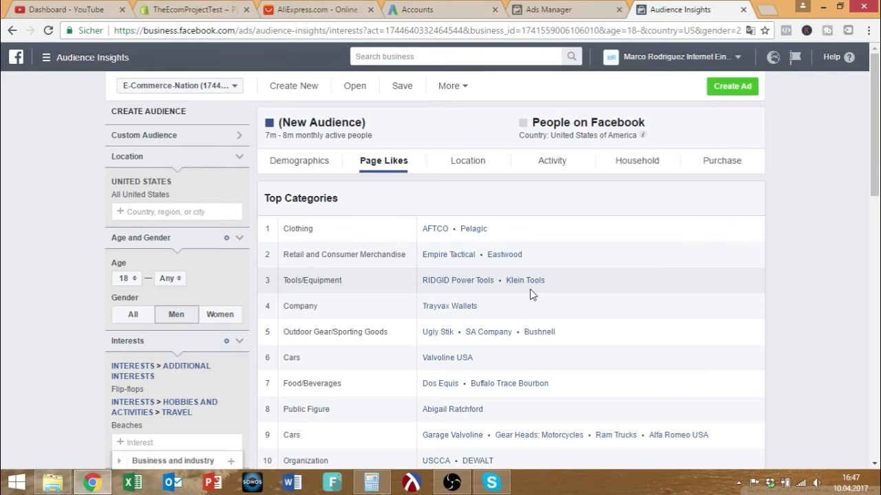
scroll(530, 292, down, 1)
scroll(530, 292, down, 1)
scroll(530, 291, down, 1)
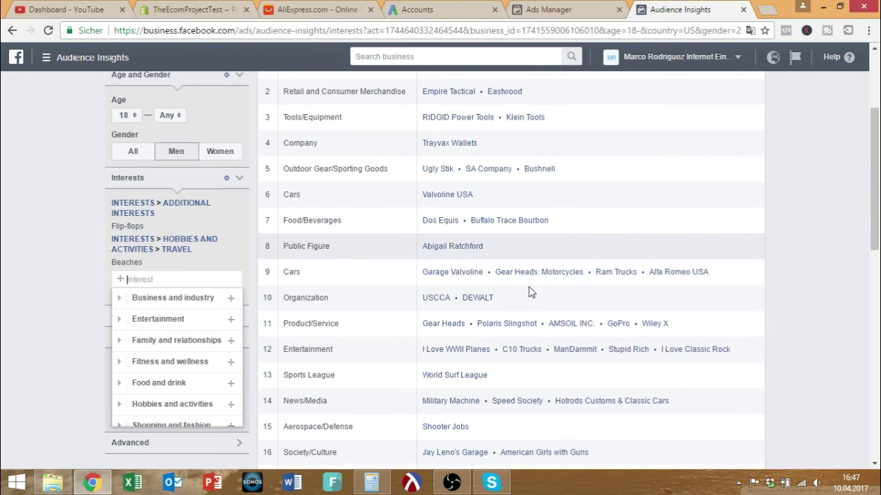
Select the full Flip-flops interest name in the audience filters.
click(22, 288)
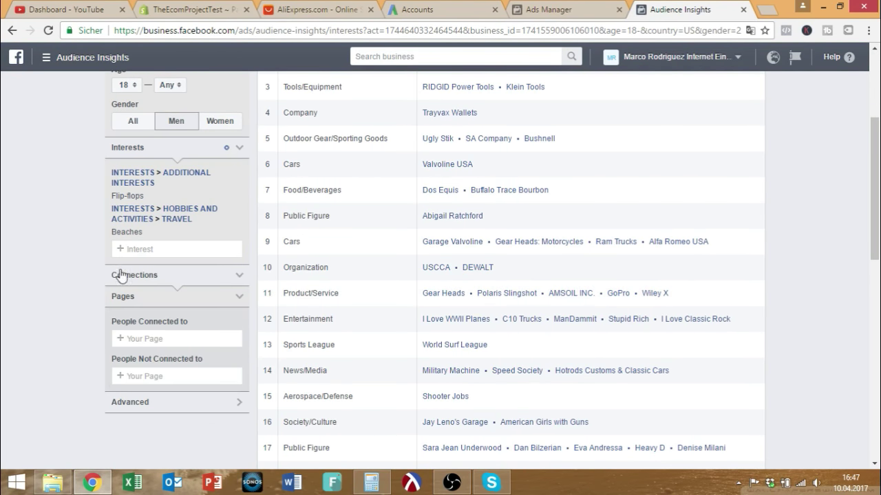
scroll(491, 234, up, 2)
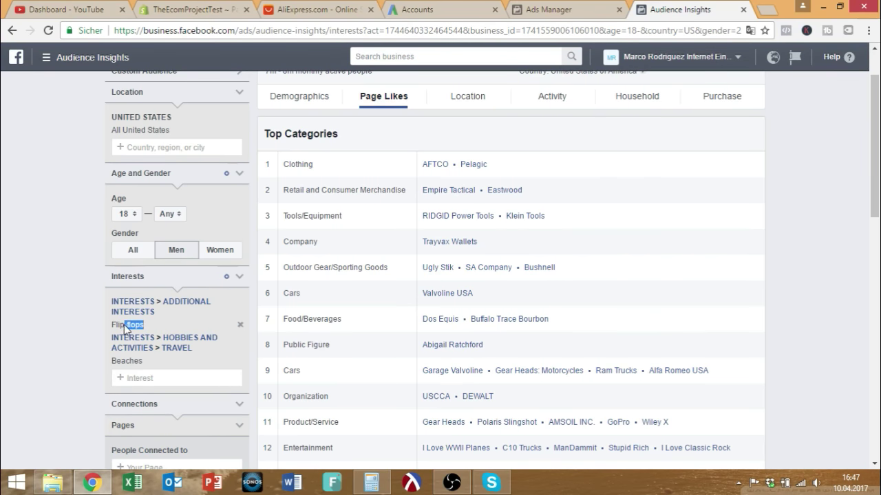
drag(124, 326, 111, 325)
Create an Engagement campaign named 'Beach Flip Flop PE' and continue to its ad set.
click(551, 10)
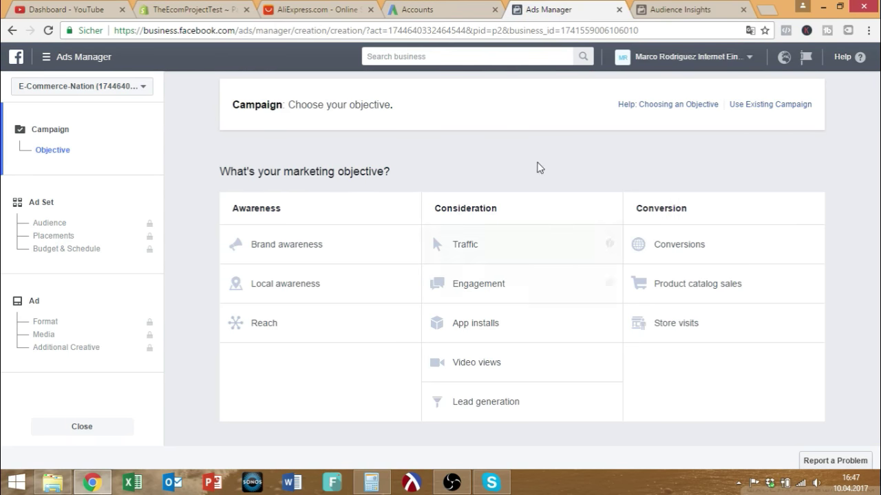
drag(394, 171, 216, 163)
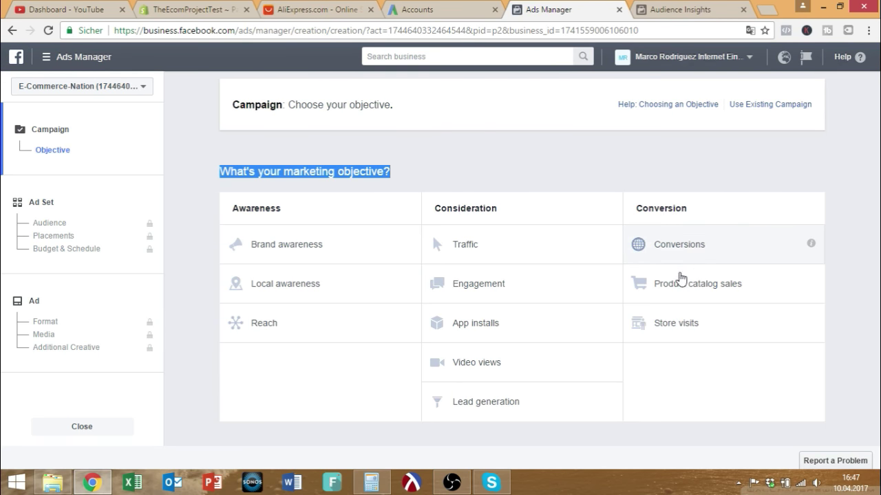
click(498, 290)
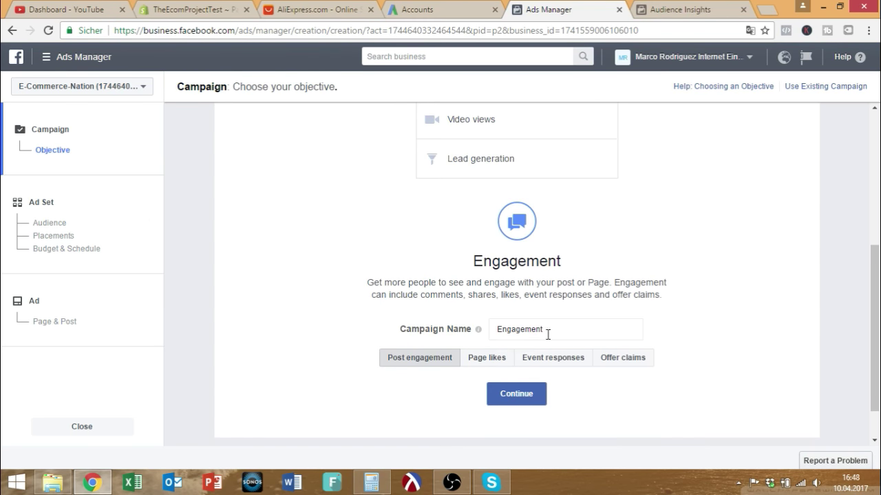
double_click(516, 329)
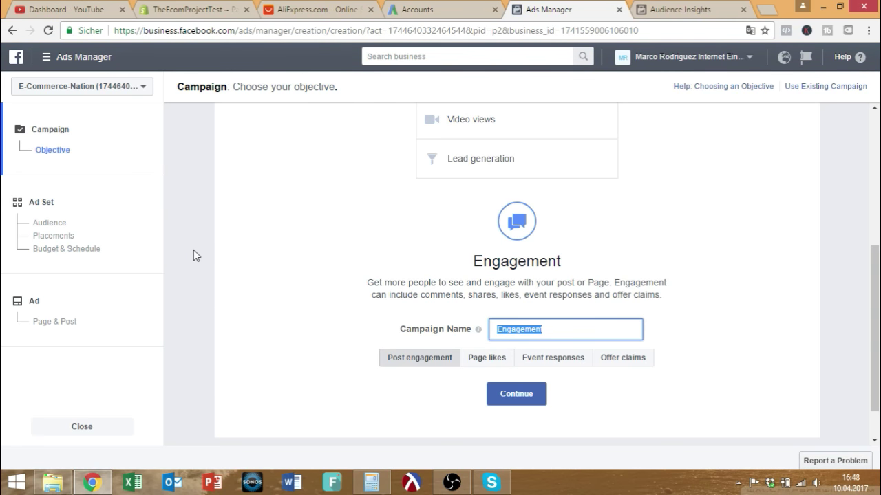
text(Beach Flip Flop PE)
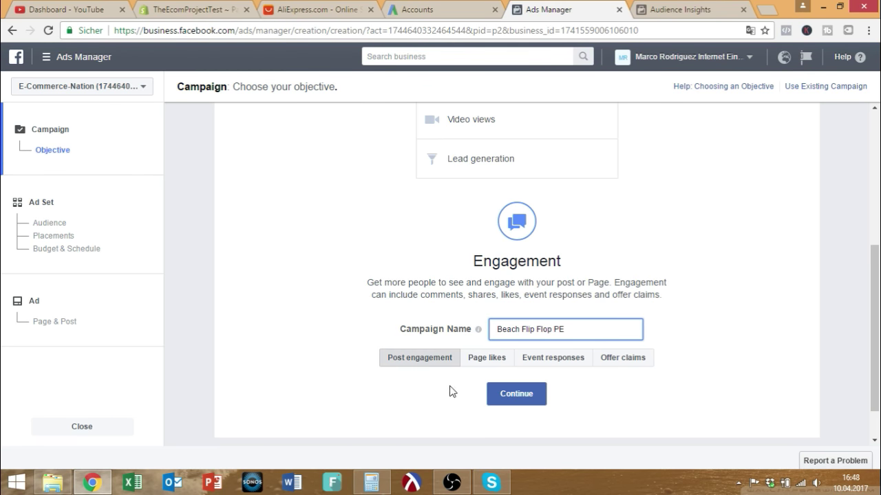
click(491, 398)
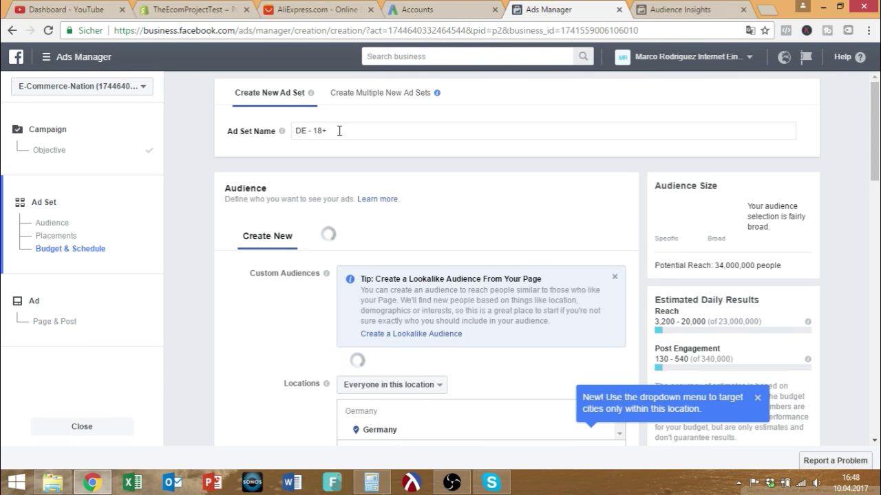
Check the Shopify store's payment settings, then decline reusing the last ad set's settings.
click(170, 8)
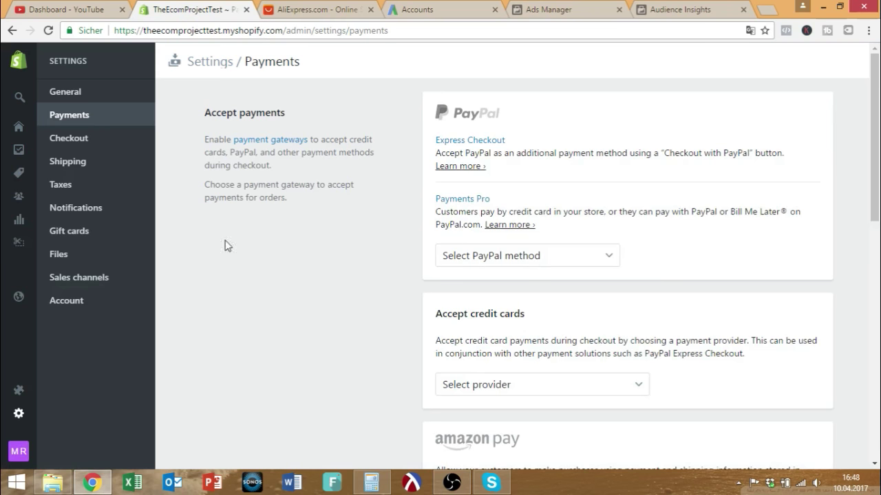
mouse_move(18, 179)
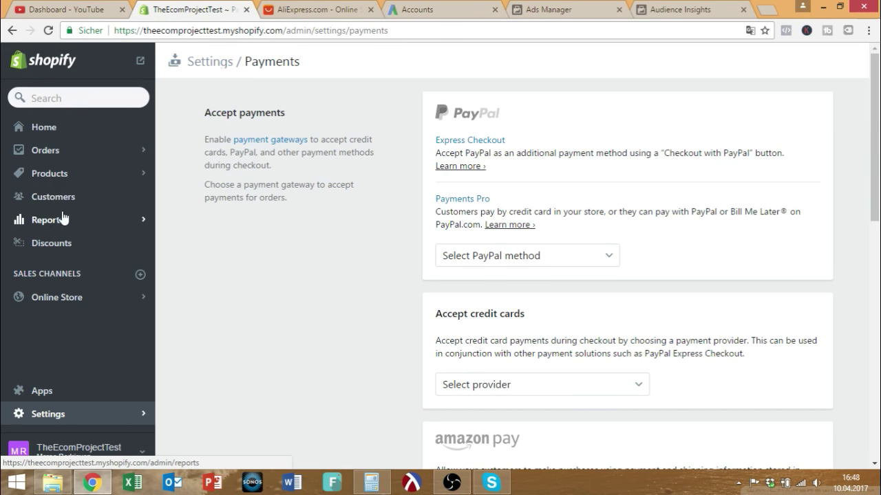
click(556, 8)
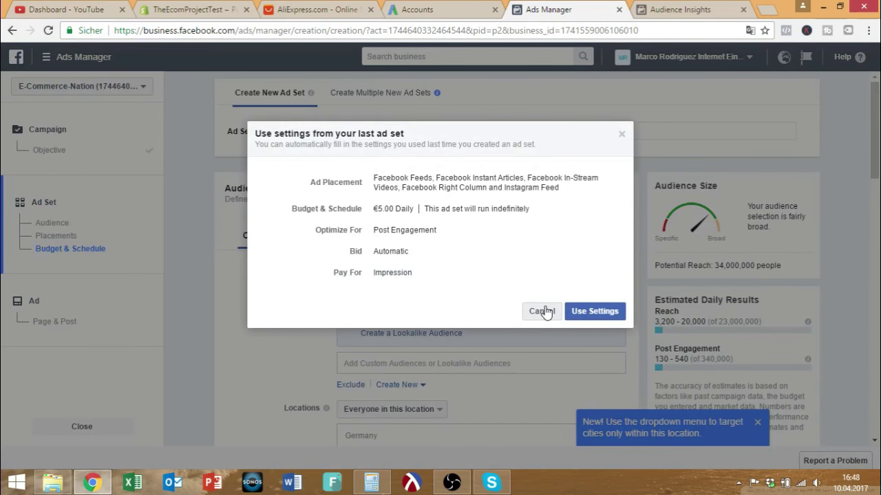
click(542, 312)
Select the ad set name 'DE - 18+' and start typing the new name.
scroll(496, 275, down, 3)
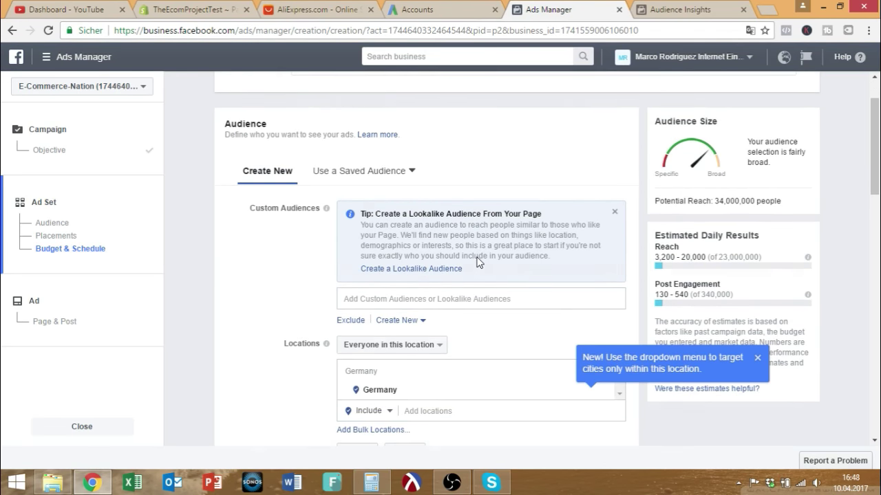
scroll(468, 264, up, 3)
triple_click(337, 131)
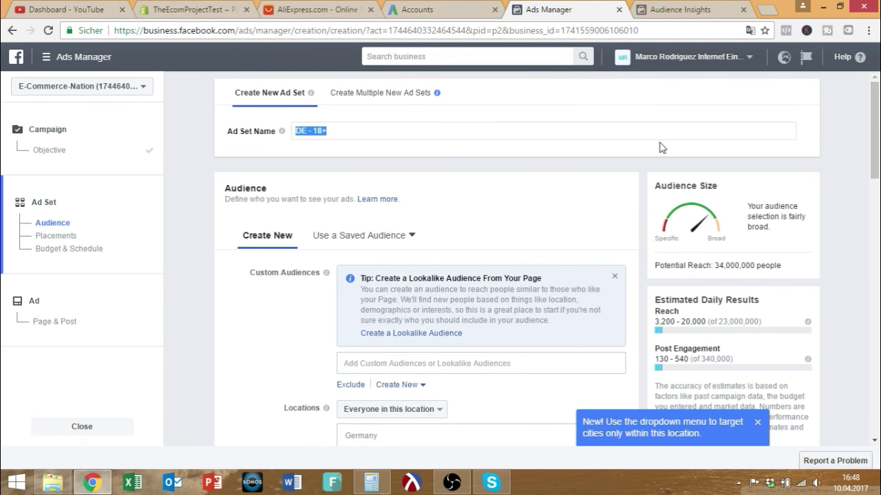
text(US)
scroll(436, 206, down, 1)
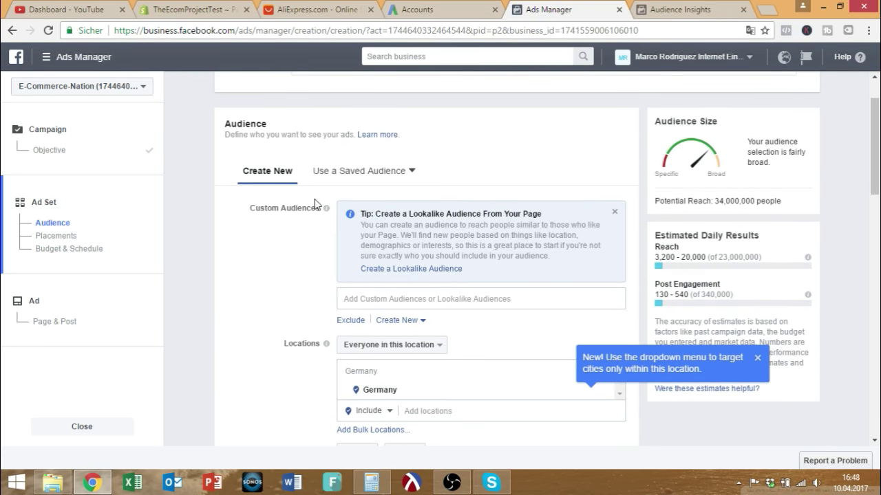
scroll(285, 232, down, 3)
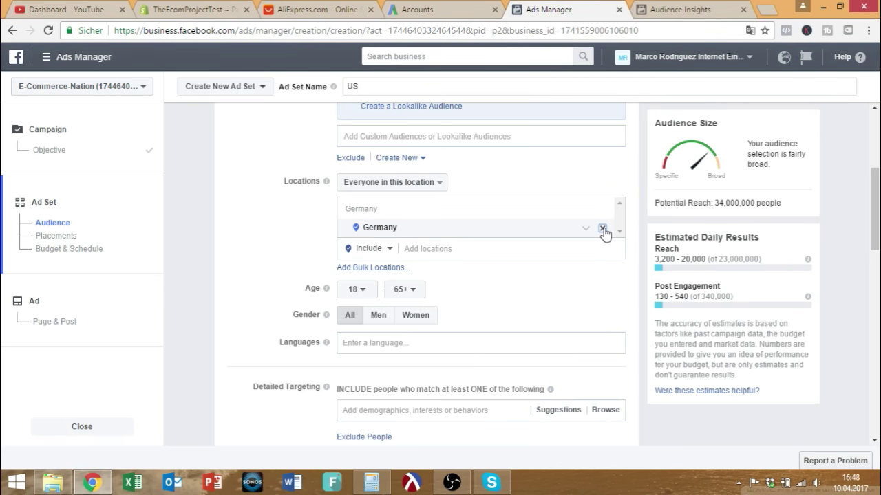
Replace Germany with United States as the location, giving 215,000,000 potential reach.
click(600, 231)
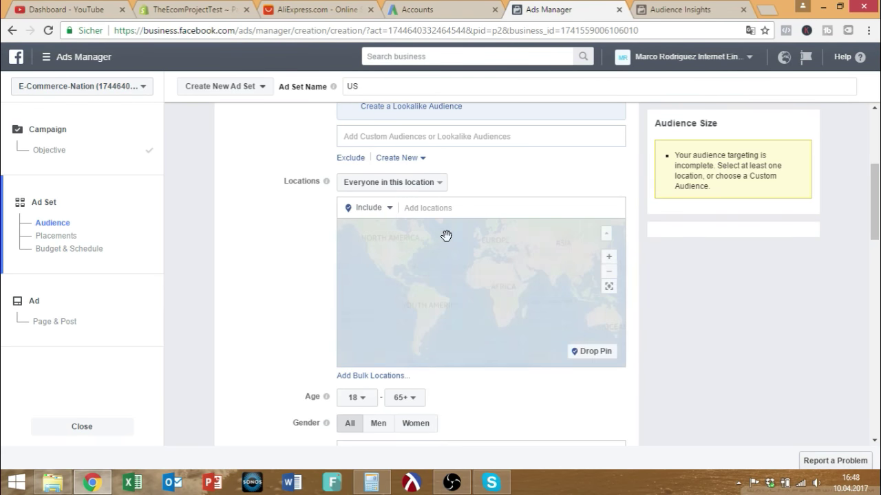
click(430, 210)
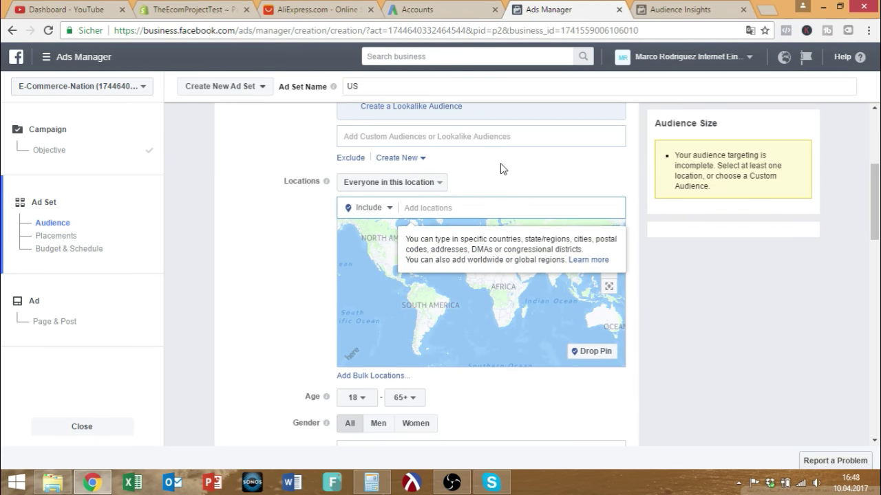
text(united stat)
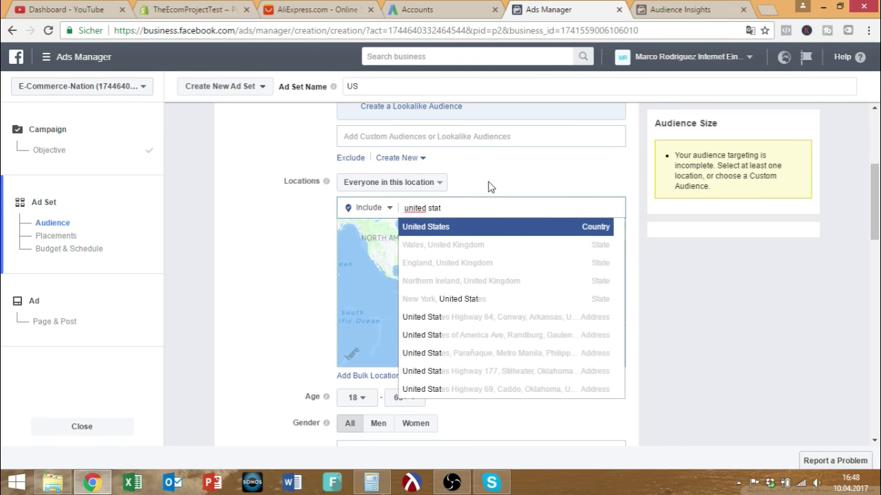
click(477, 227)
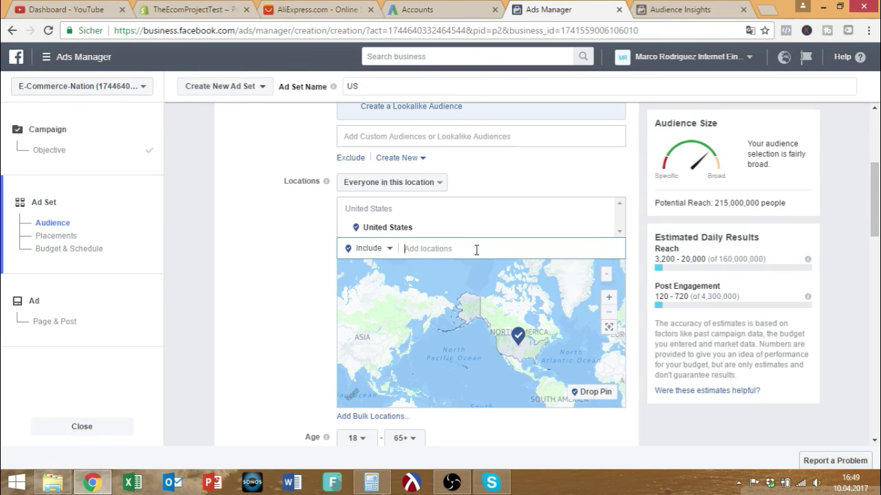
scroll(476, 250, down, 2)
scroll(474, 218, up, 3)
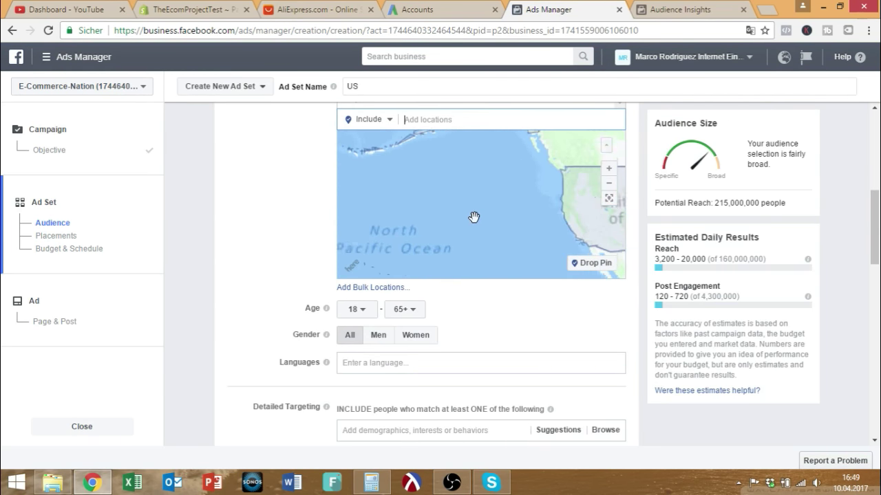
scroll(241, 179, up, 1)
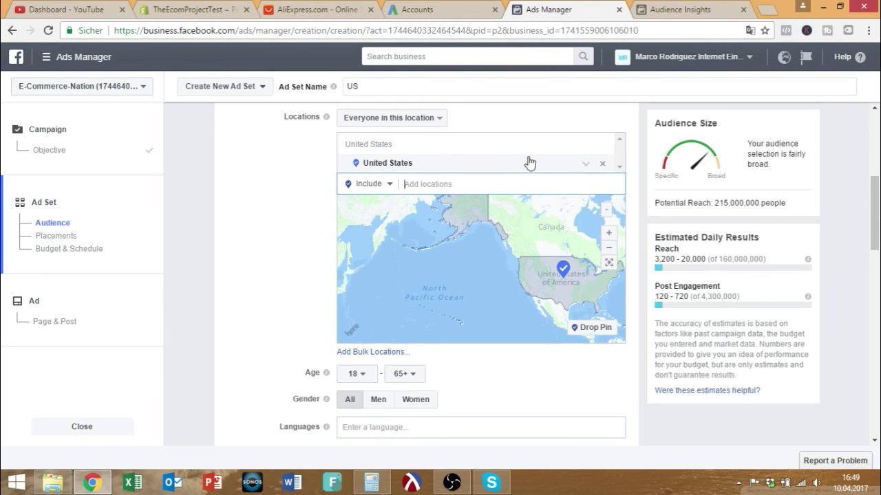
scroll(227, 218, down, 1)
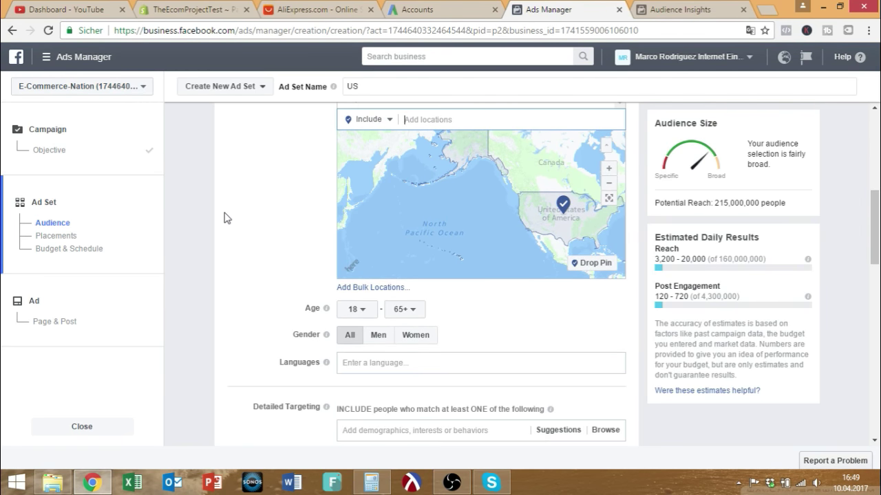
scroll(242, 243, down, 1)
Set the age range to 21–40 and target men only.
click(353, 246)
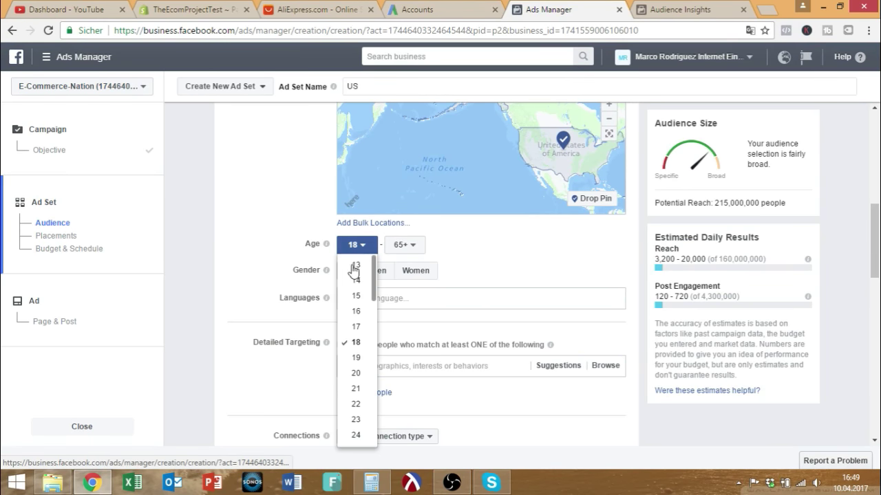
click(356, 389)
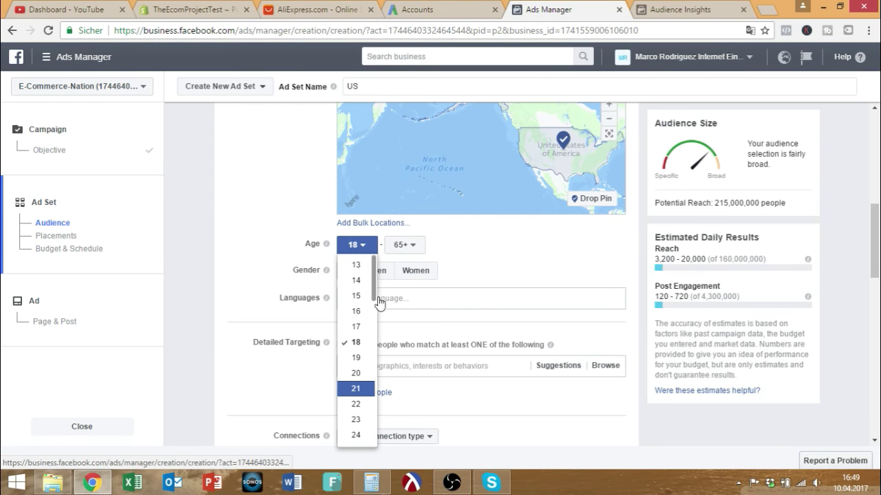
click(412, 249)
scroll(406, 316, down, 5)
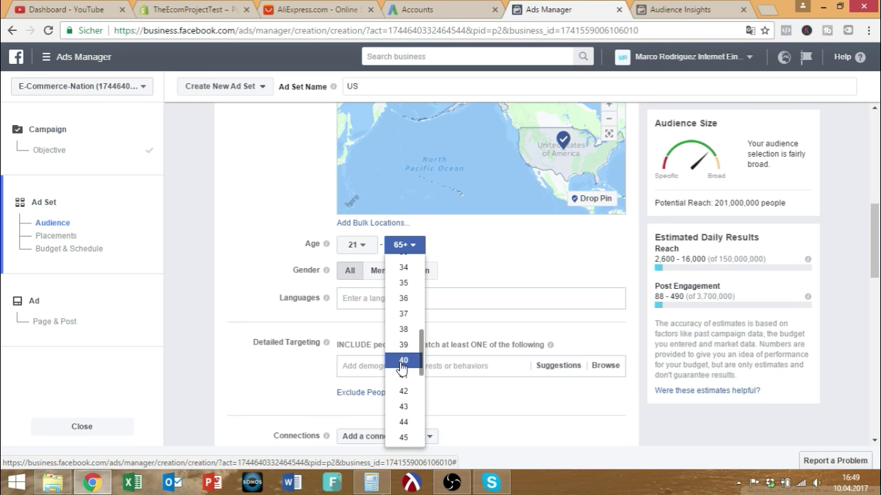
click(404, 360)
click(379, 275)
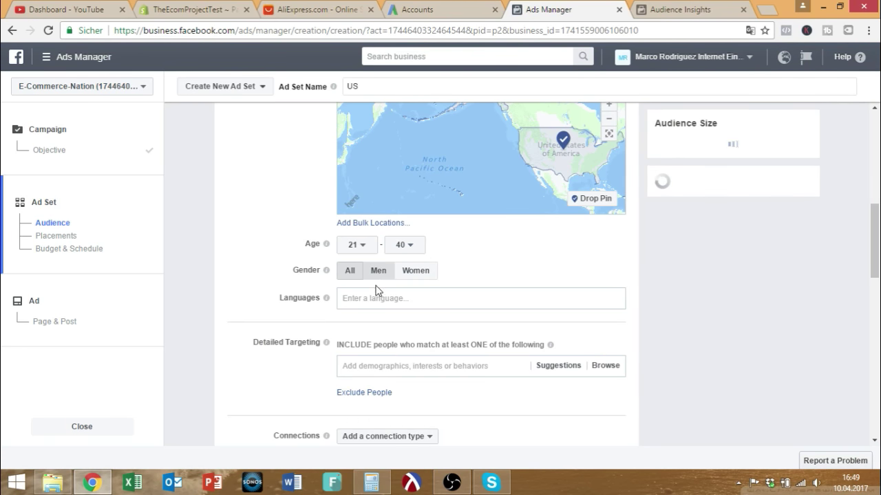
Add English (All) as the target language, dropping reach to 48,000,000.
click(363, 300)
text(english)
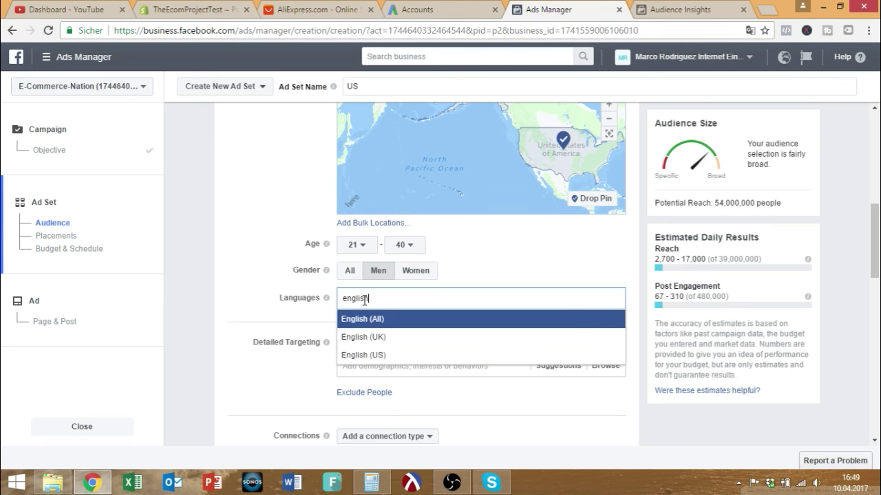
click(485, 313)
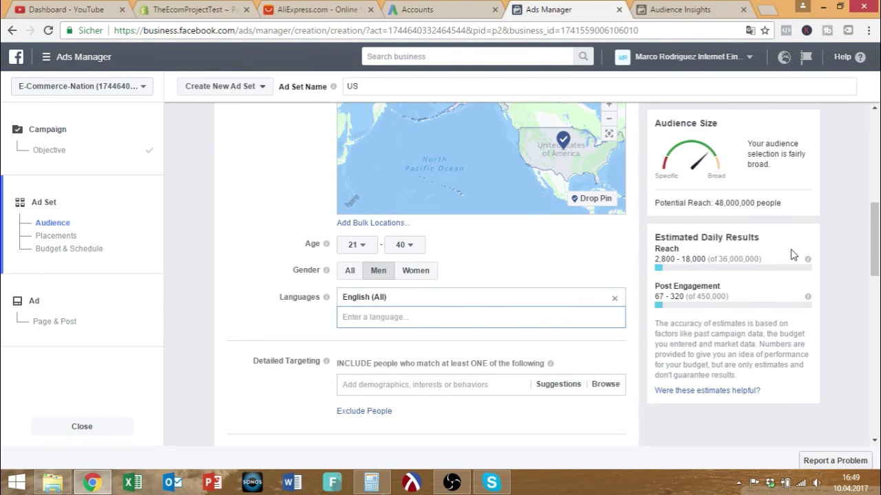
scroll(831, 236, up, 4)
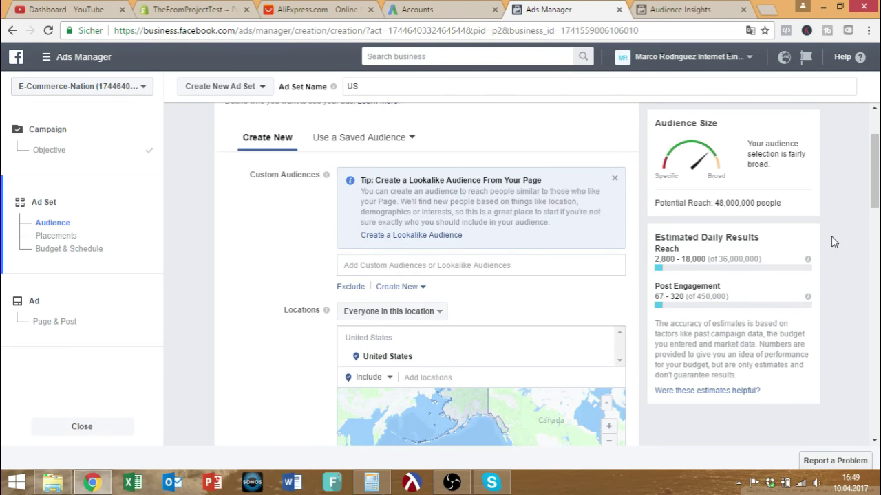
scroll(832, 237, down, 6)
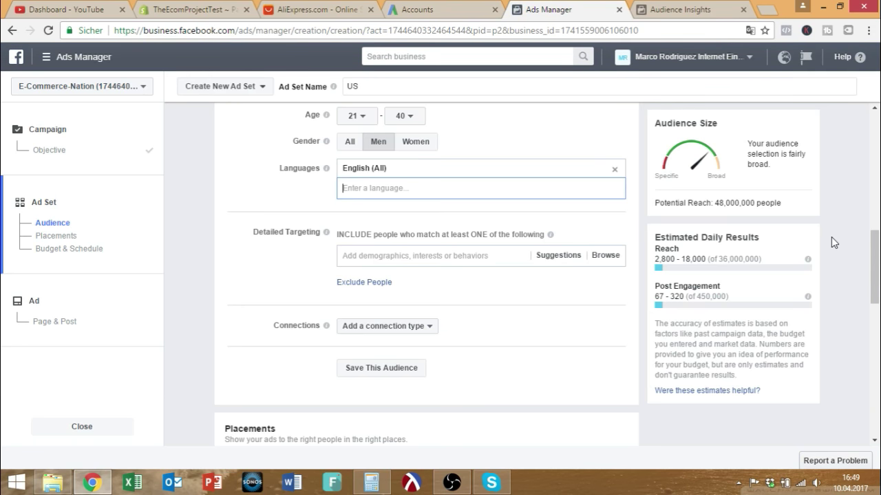
Add Beaches (Interests > Travel) to detailed targeting, reducing reach to 6,400,000.
click(454, 260)
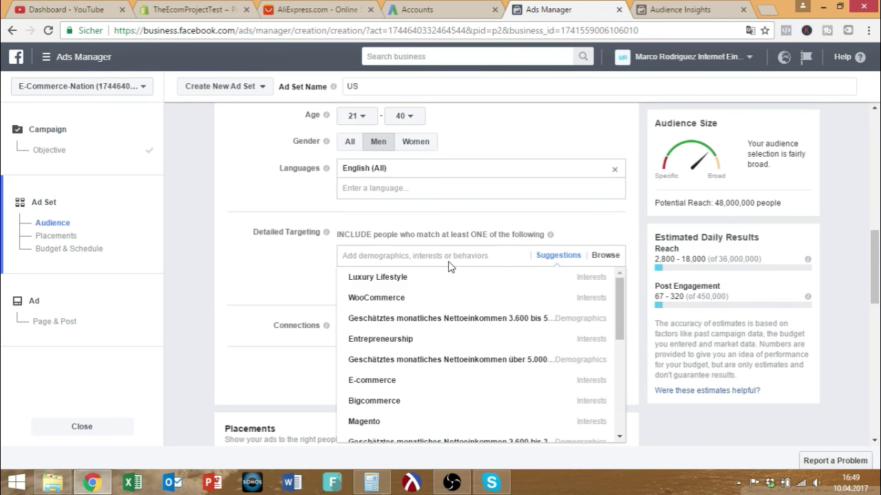
text(beach)
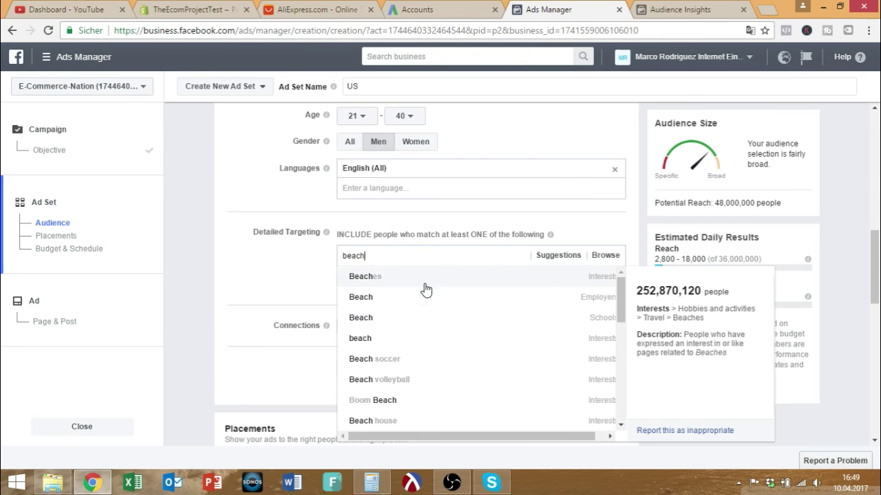
click(424, 283)
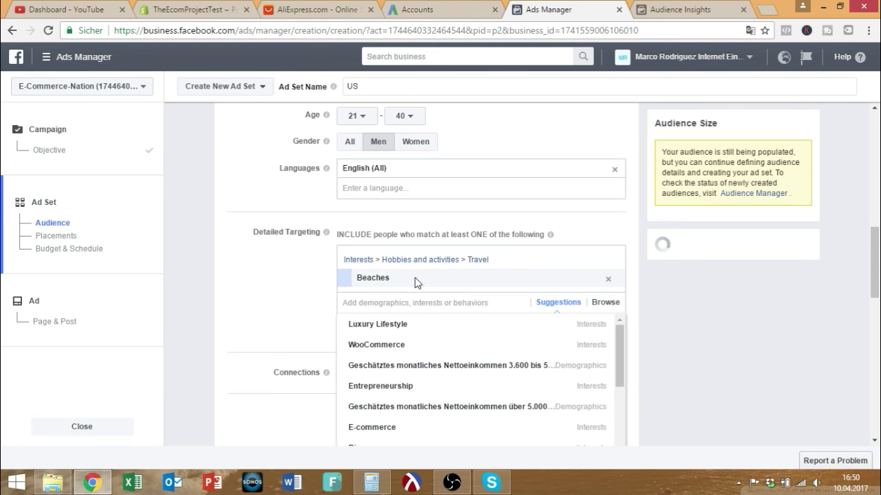
click(239, 299)
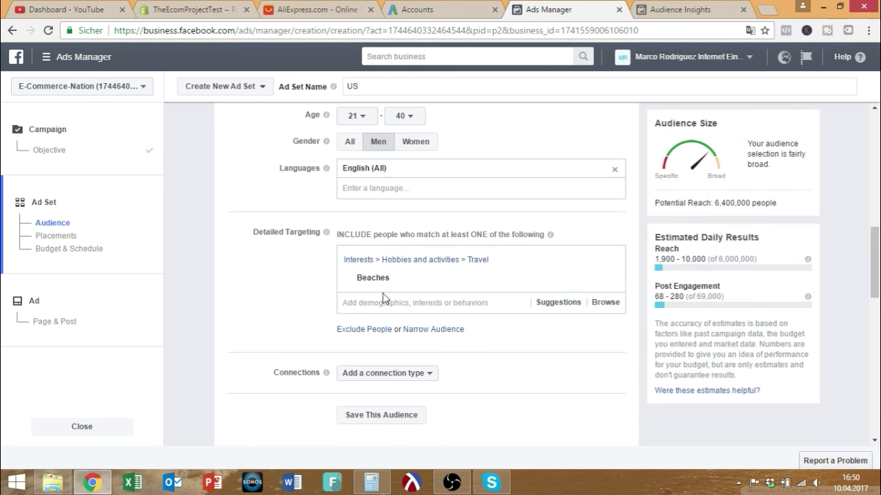
mouse_move(423, 277)
Narrow the audience so people must also like Flip-flops, cutting reach to 220,000.
click(410, 329)
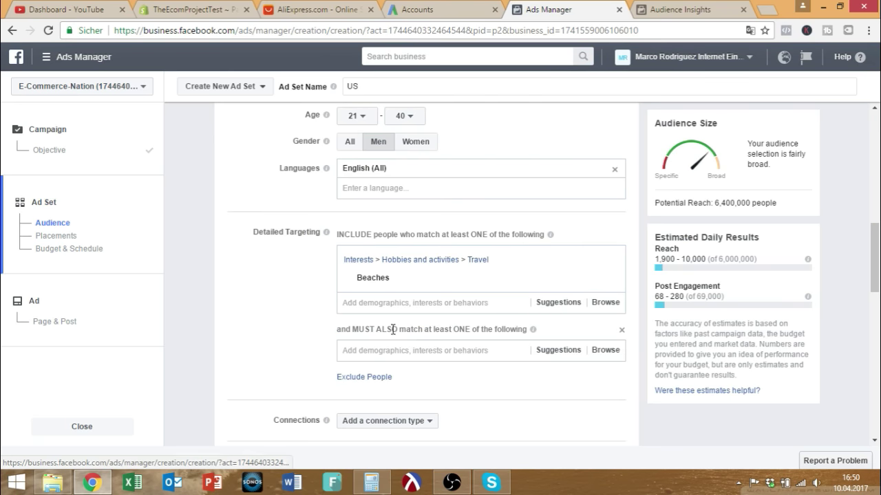
click(387, 350)
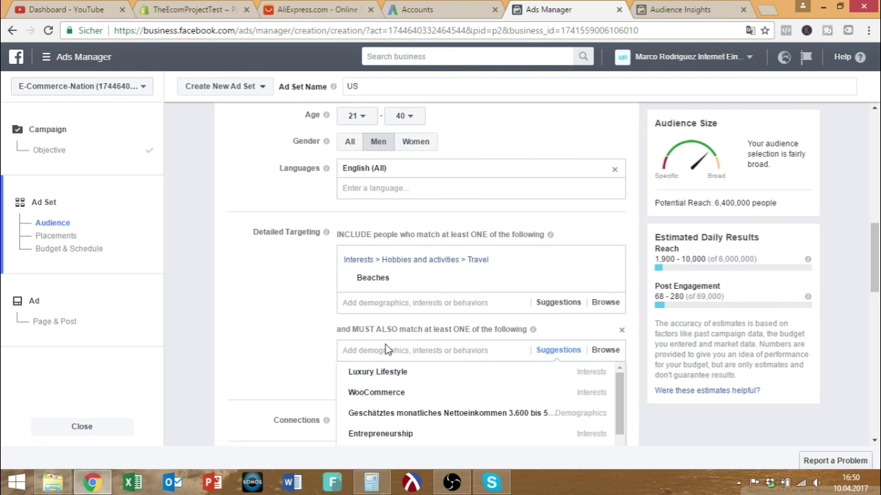
text(flip flop)
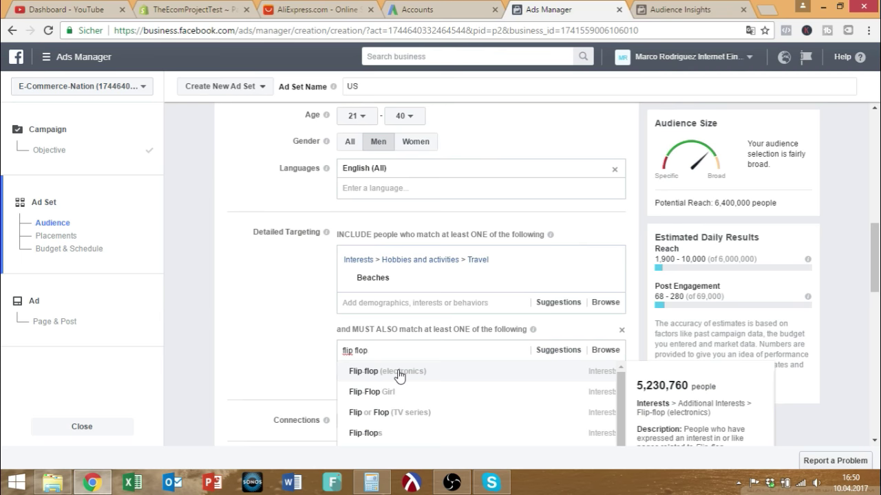
scroll(403, 389, down, 1)
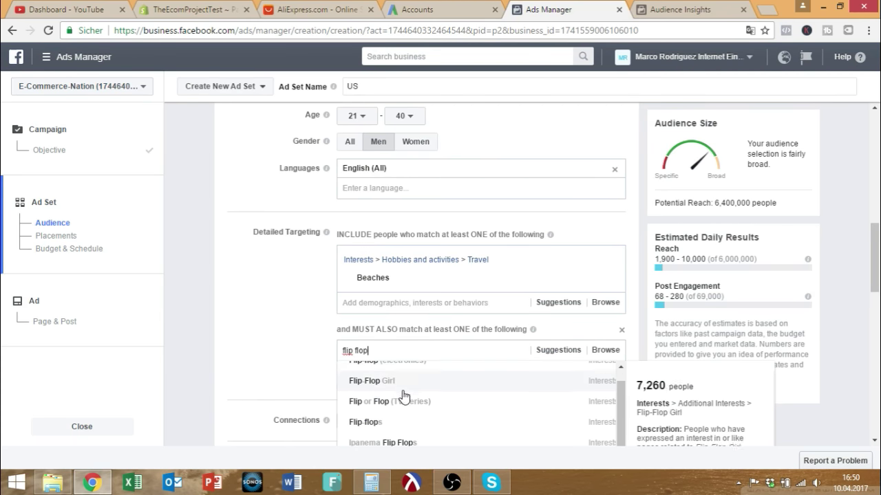
click(397, 424)
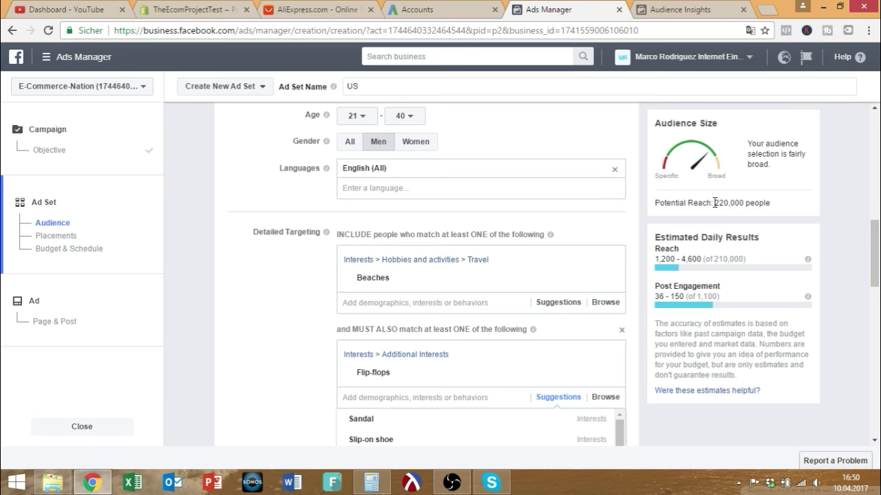
drag(714, 202, 741, 203)
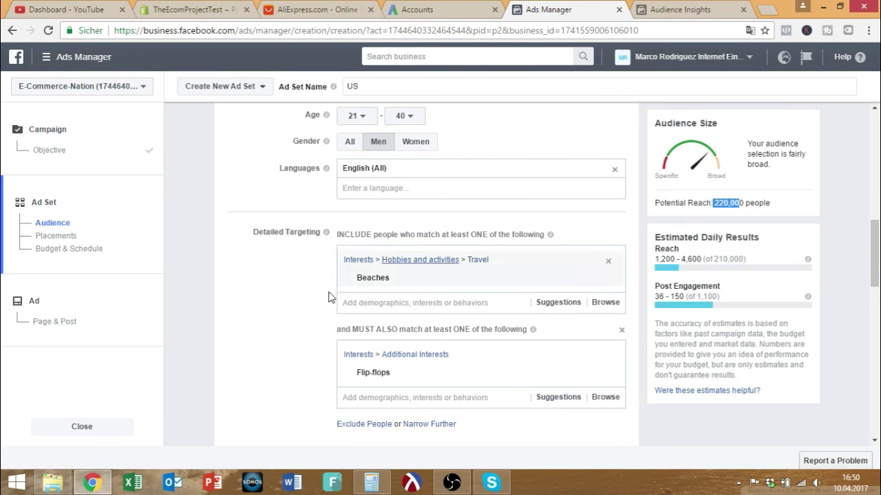
click(301, 334)
Review the Beaches and Flip-flops interest groups in detailed targeting.
scroll(301, 335, down, 2)
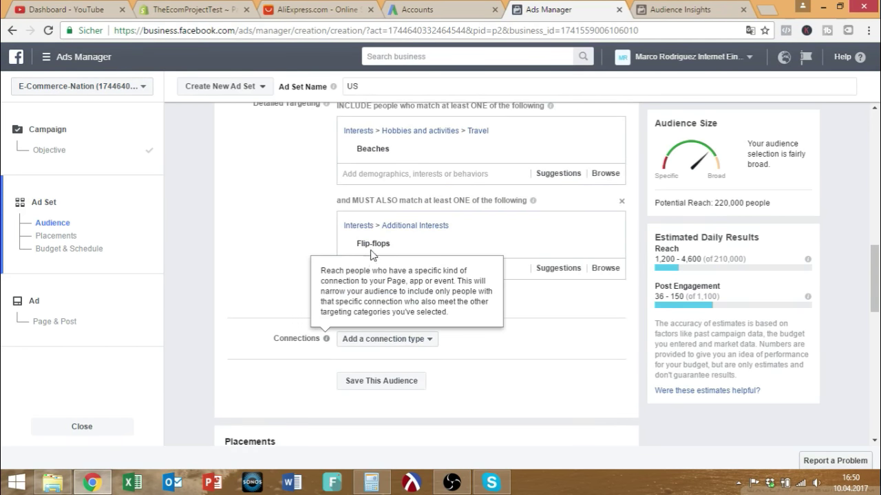
mouse_move(375, 250)
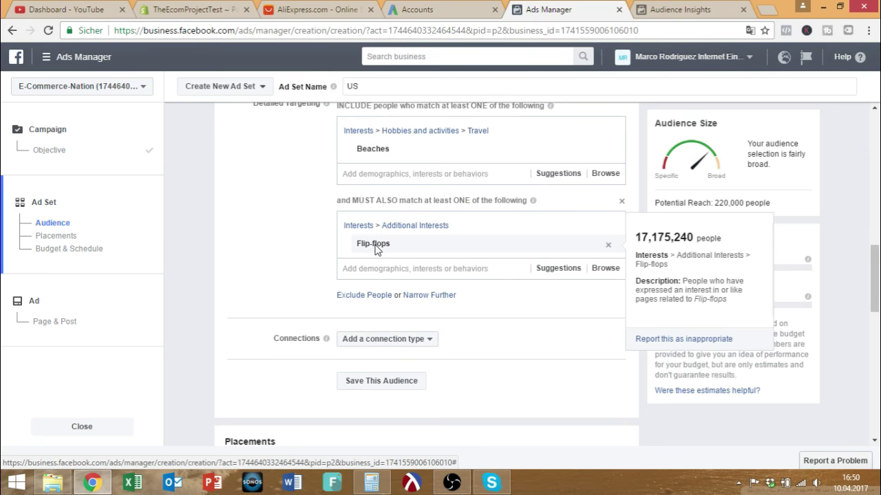
scroll(315, 245, up, 1)
mouse_move(362, 219)
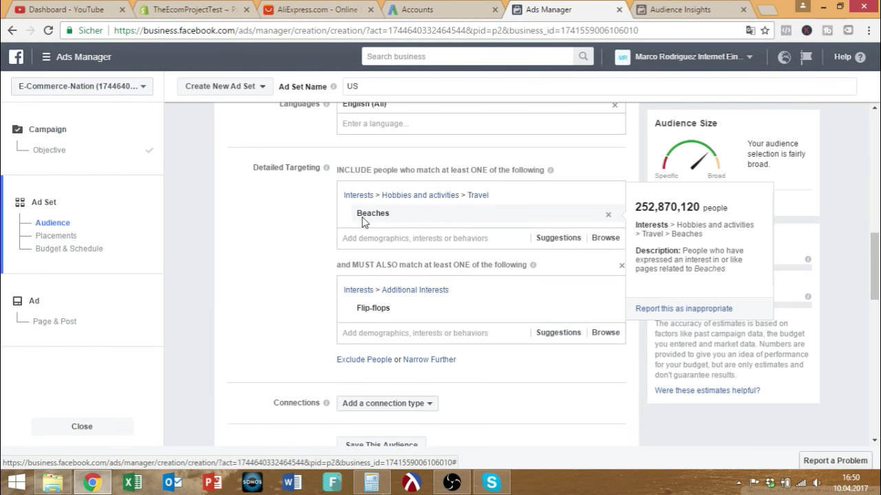
drag(391, 219, 365, 220)
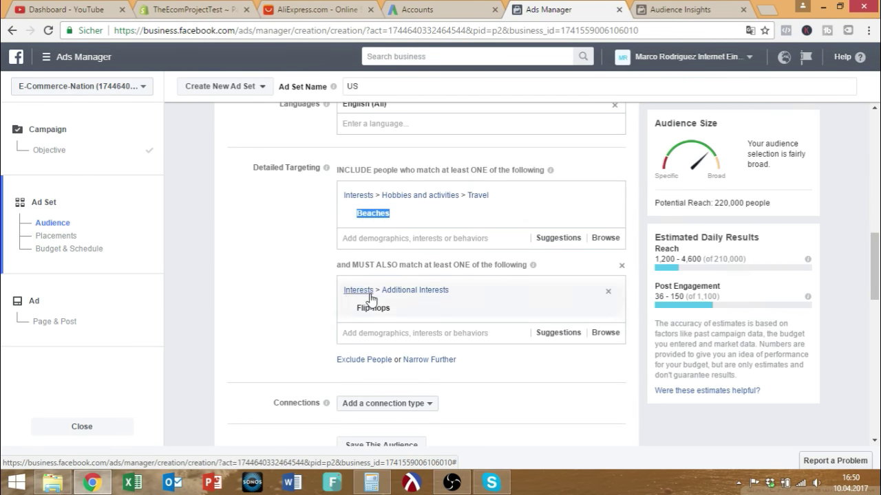
drag(391, 309, 357, 309)
drag(397, 215, 357, 234)
drag(391, 311, 357, 315)
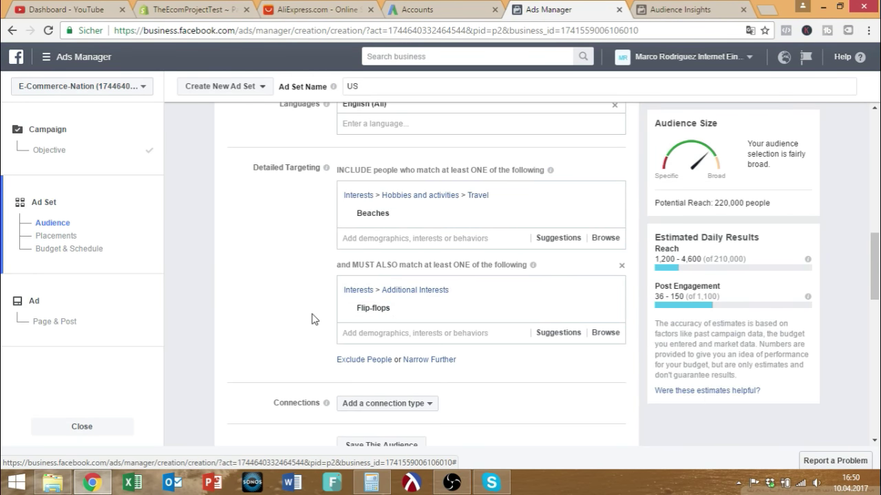
scroll(310, 335, down, 3)
scroll(402, 282, up, 5)
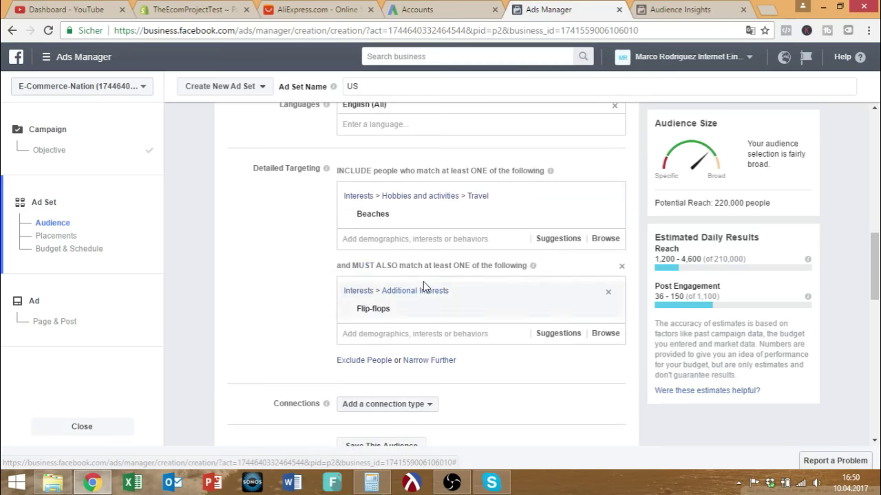
mouse_move(424, 280)
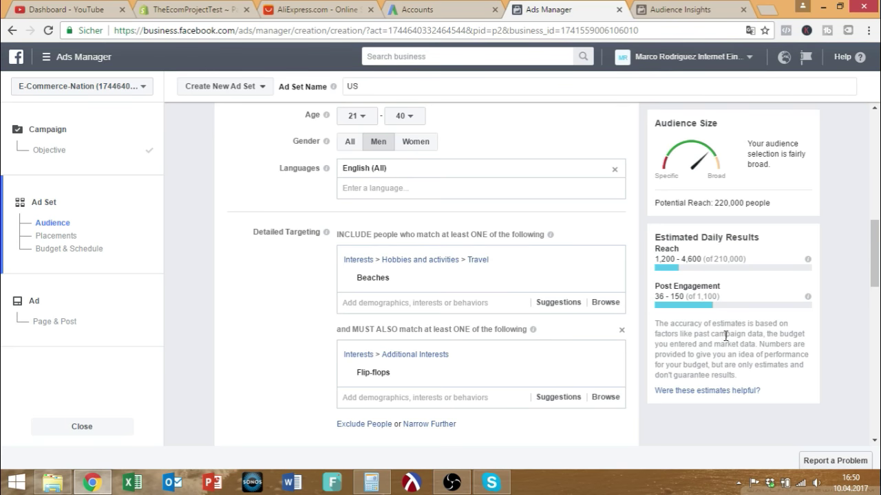
scroll(413, 255, up, 5)
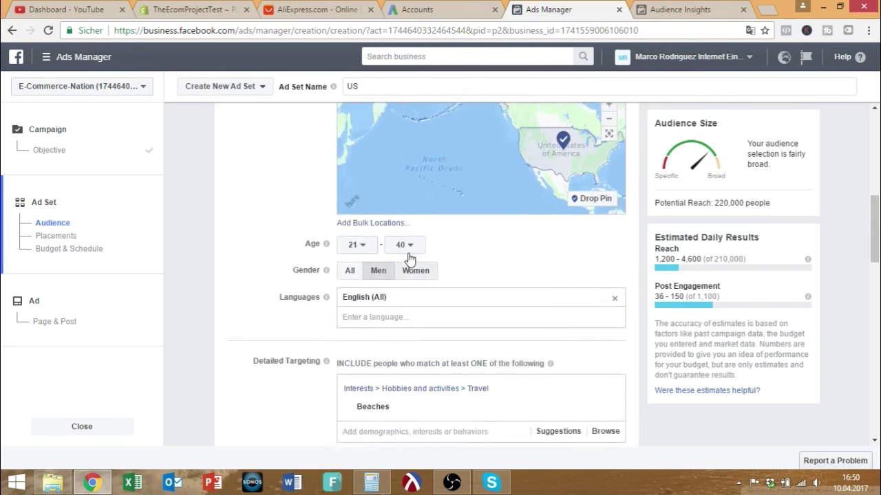
drag(407, 252, 493, 209)
scroll(526, 217, up, 3)
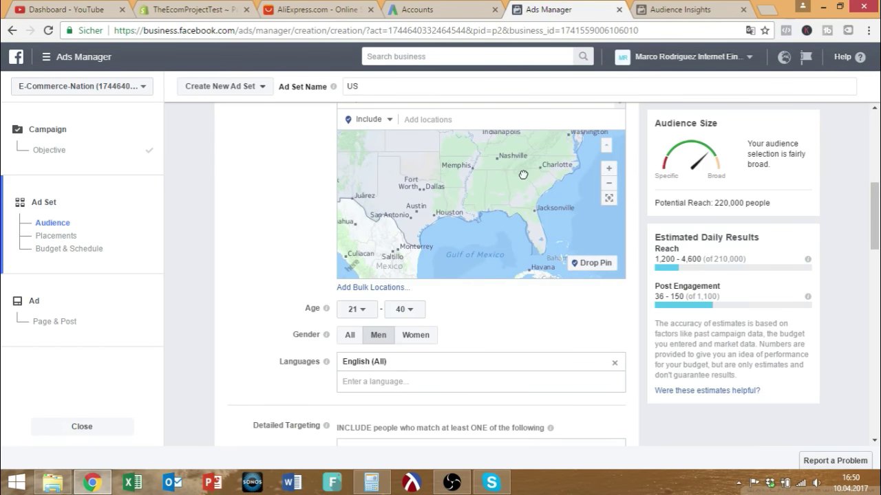
drag(523, 179, 506, 219)
mouse_move(558, 181)
mouse_down()
mouse_move(534, 214)
mouse_move(496, 185)
mouse_up()
mouse_move(448, 240)
mouse_down()
mouse_move(499, 209)
mouse_move(499, 198)
mouse_move(462, 232)
mouse_up()
scroll(475, 220, up, 1)
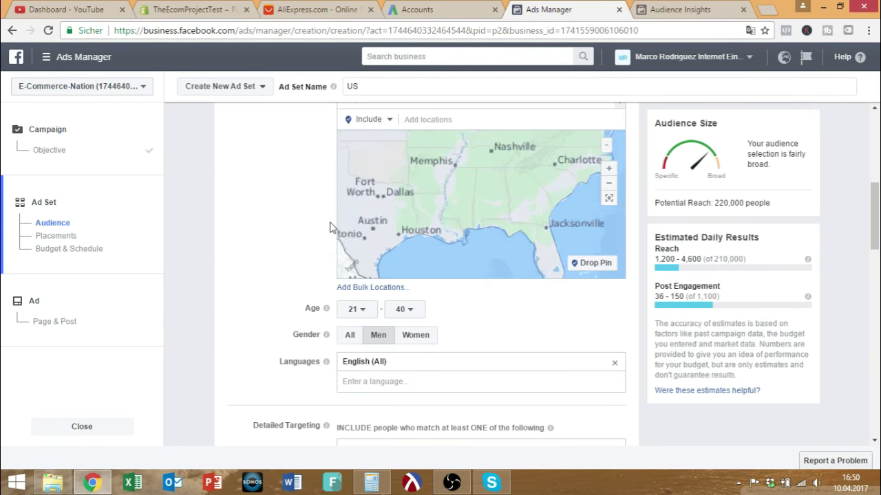
scroll(266, 221, up, 1)
scroll(266, 221, up, 2)
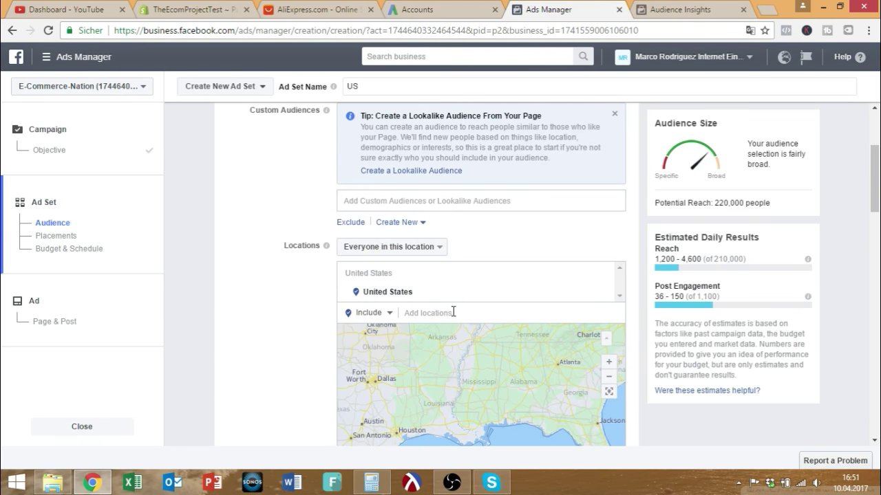
drag(501, 393, 467, 355)
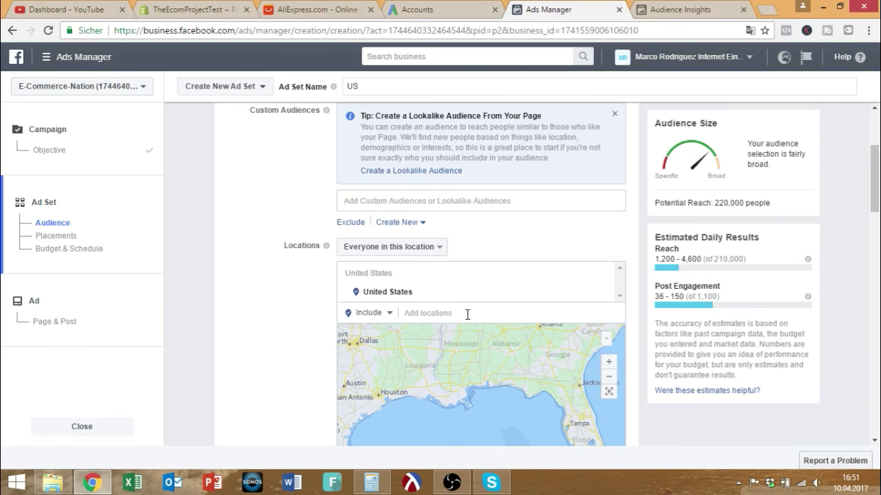
drag(574, 382, 444, 418)
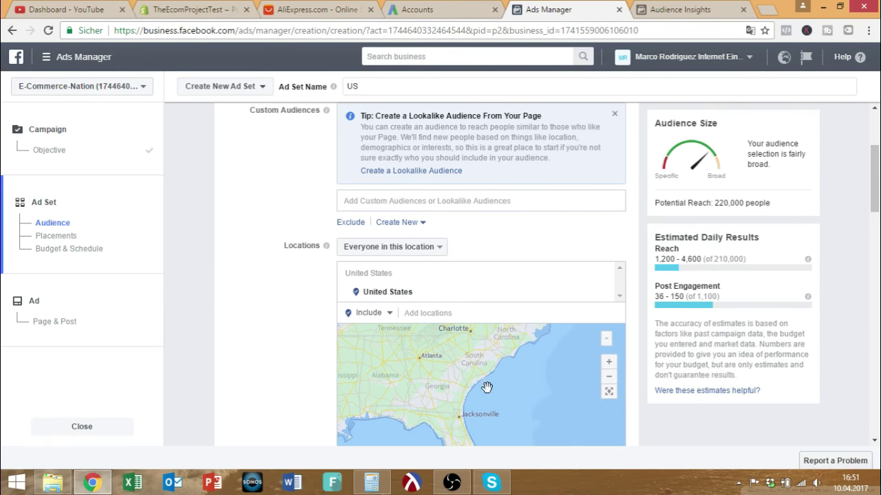
drag(520, 378, 552, 317)
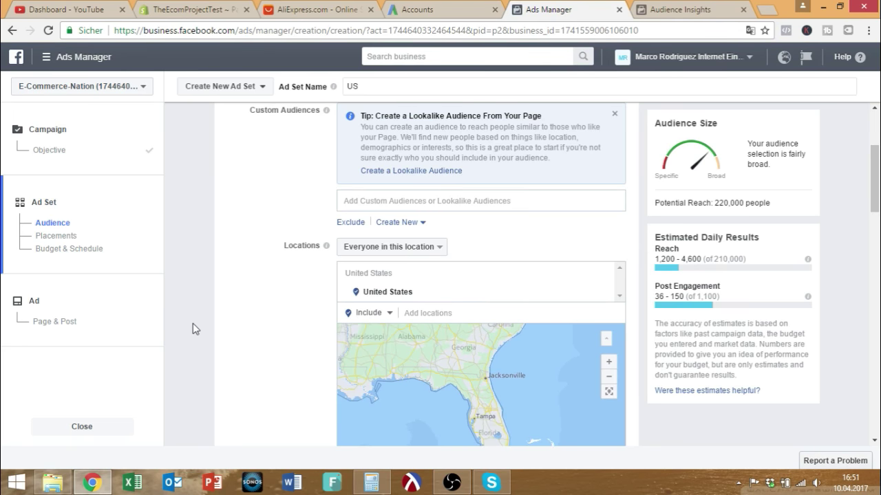
scroll(192, 317, down, 2)
scroll(190, 303, down, 4)
scroll(279, 228, up, 4)
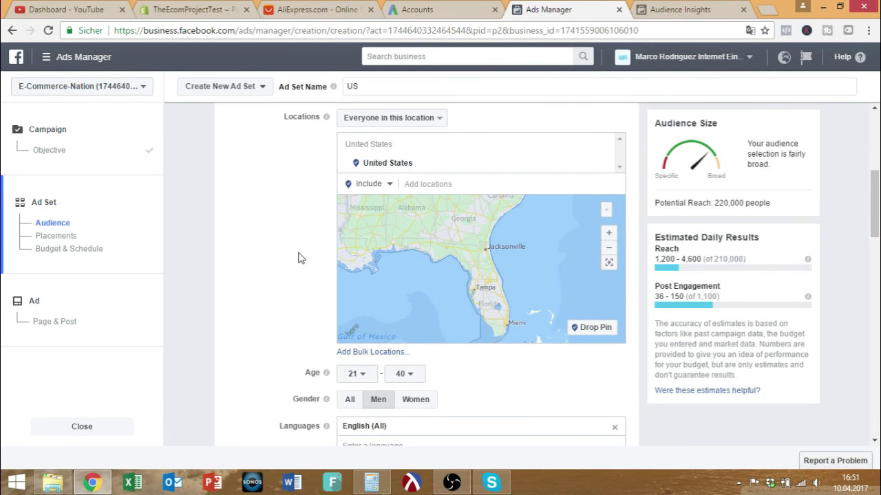
scroll(299, 256, down, 2)
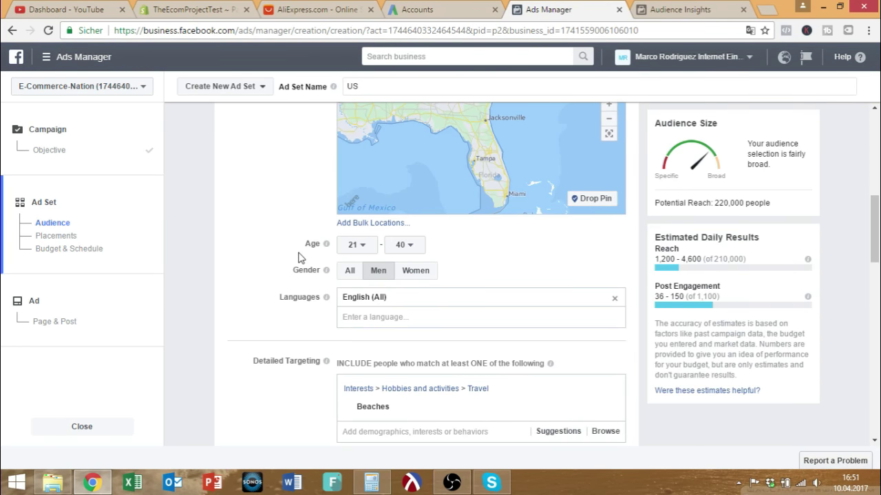
scroll(299, 257, up, 2)
drag(482, 254, 415, 326)
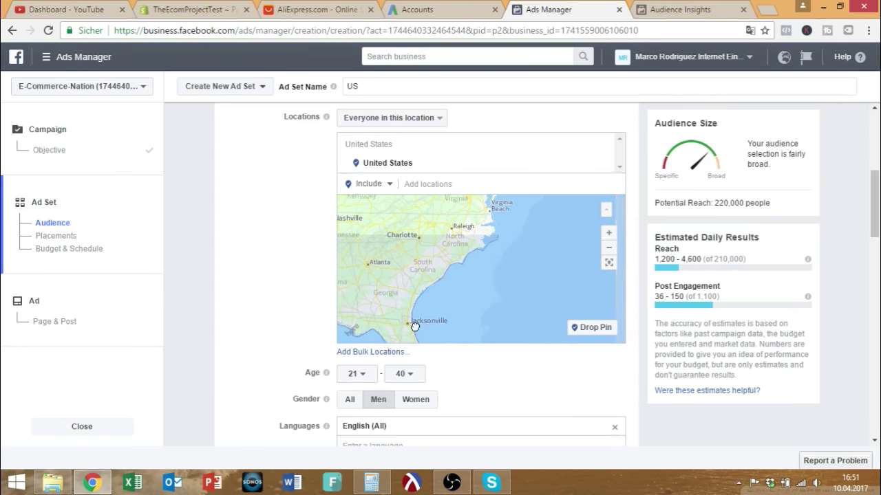
scroll(466, 266, down, 3)
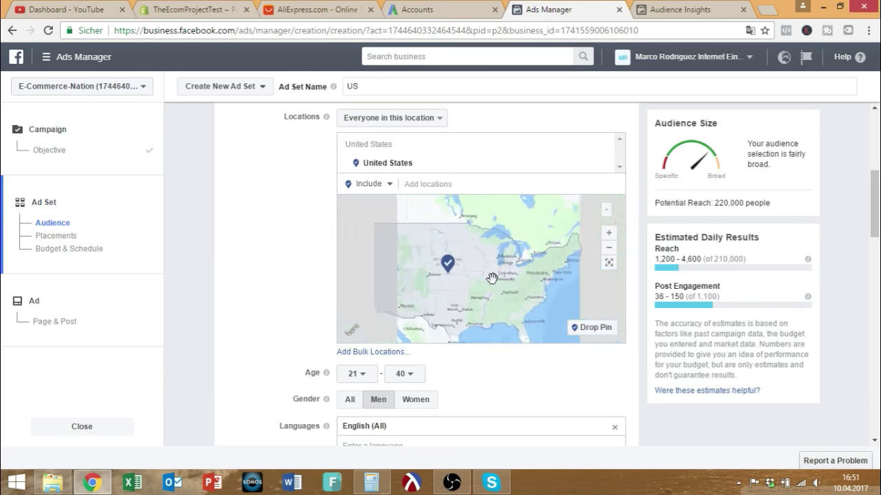
drag(492, 277, 585, 332)
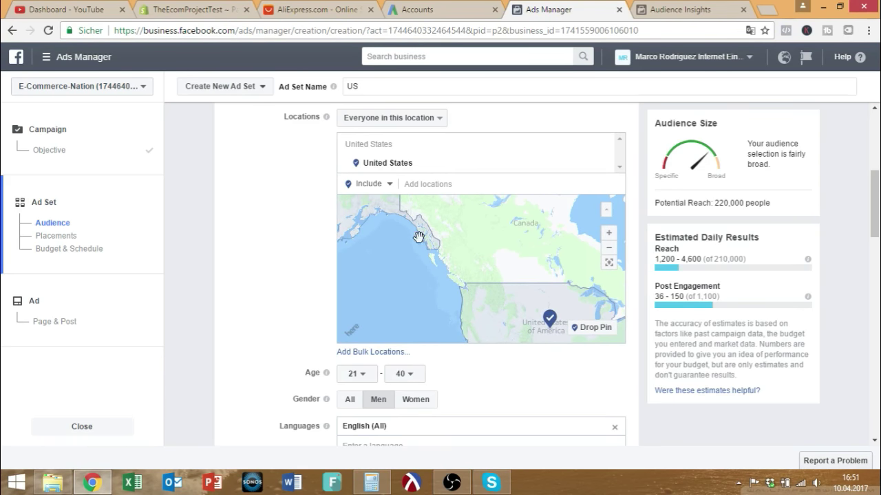
scroll(481, 279, up, 3)
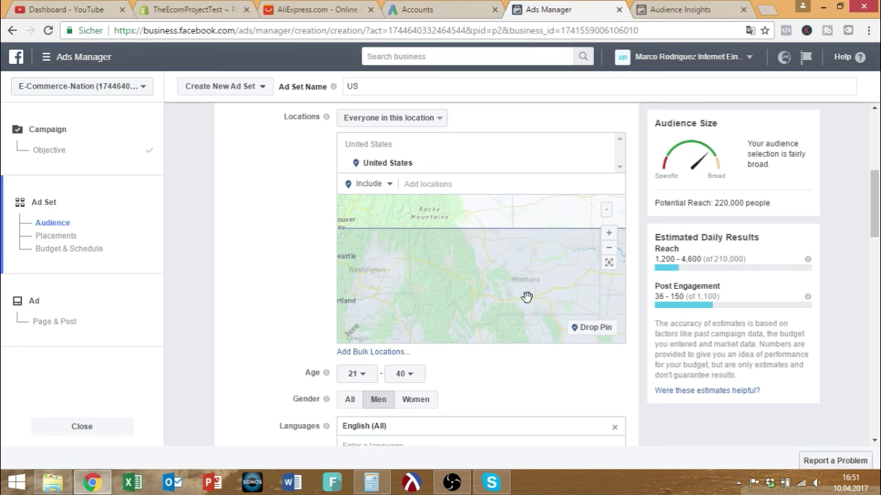
scroll(543, 298, down, 3)
drag(543, 298, 459, 227)
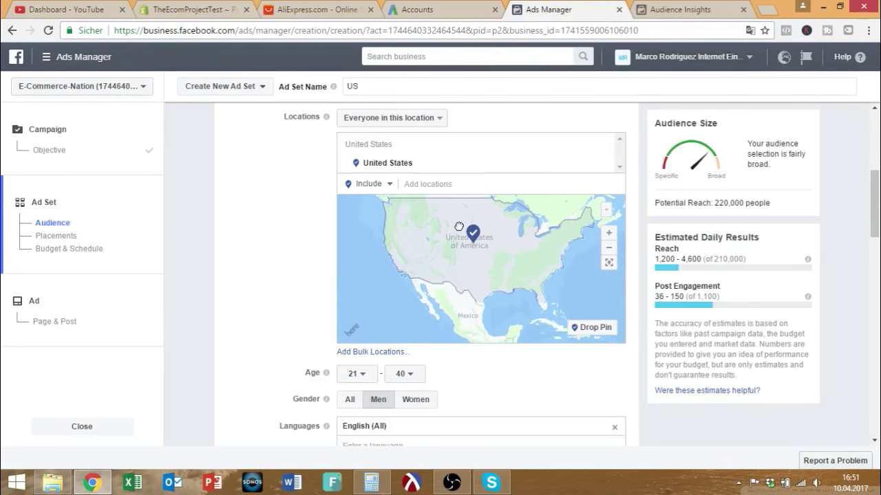
mouse_move(577, 284)
mouse_down()
mouse_move(537, 281)
mouse_move(566, 309)
mouse_move(574, 298)
mouse_up()
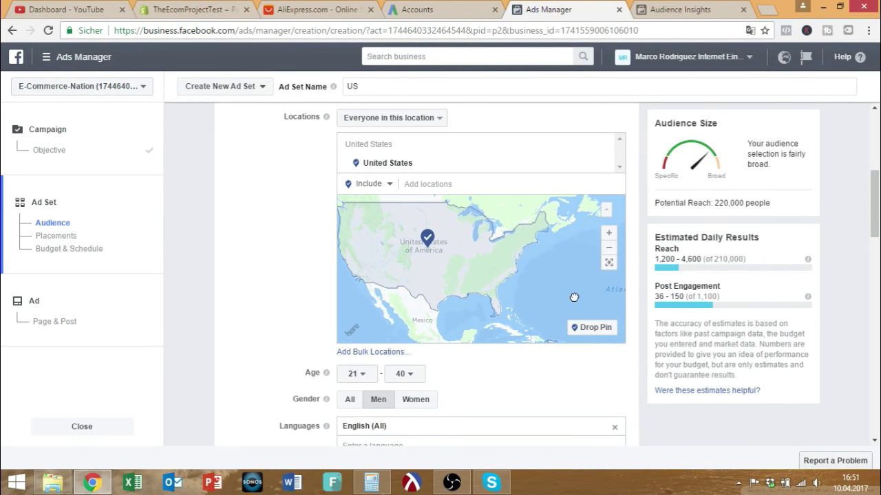
scroll(531, 282, up, 3)
drag(501, 278, 536, 267)
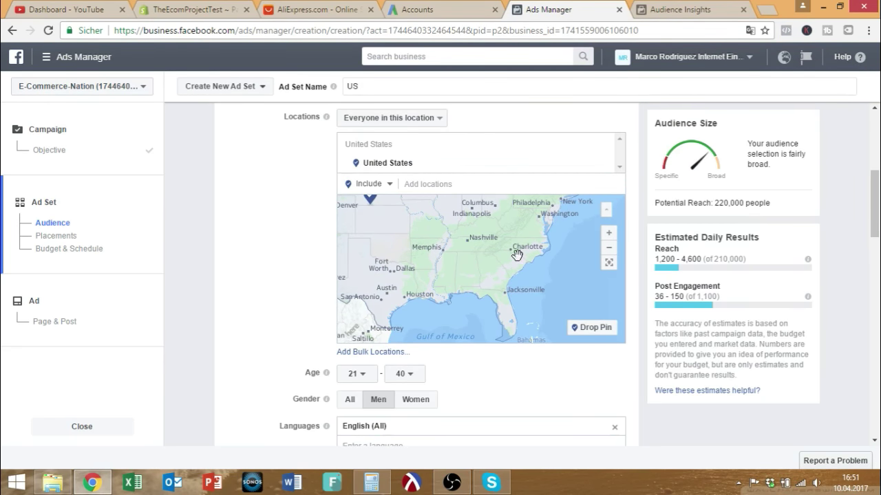
drag(516, 254, 483, 313)
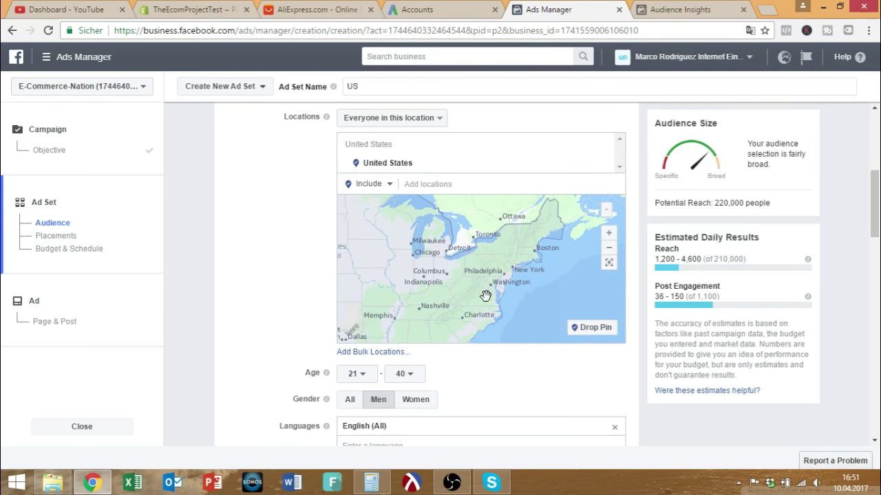
drag(472, 299, 507, 236)
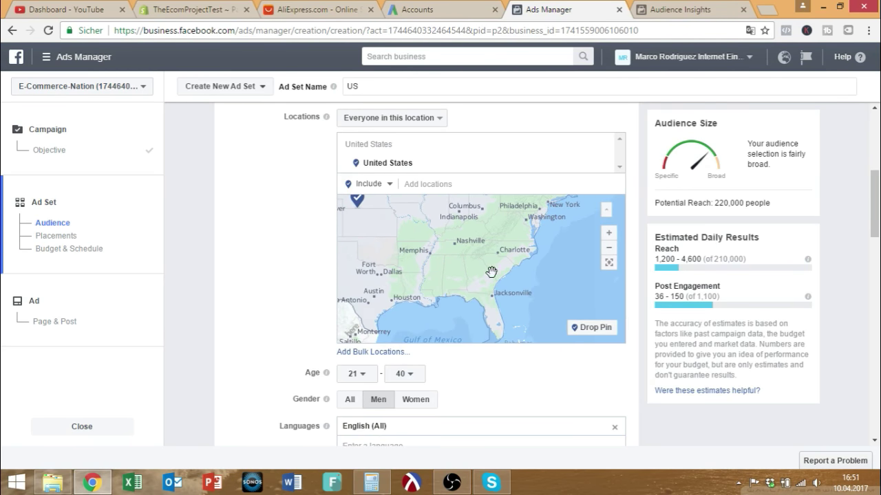
drag(486, 281, 491, 257)
scroll(303, 275, down, 4)
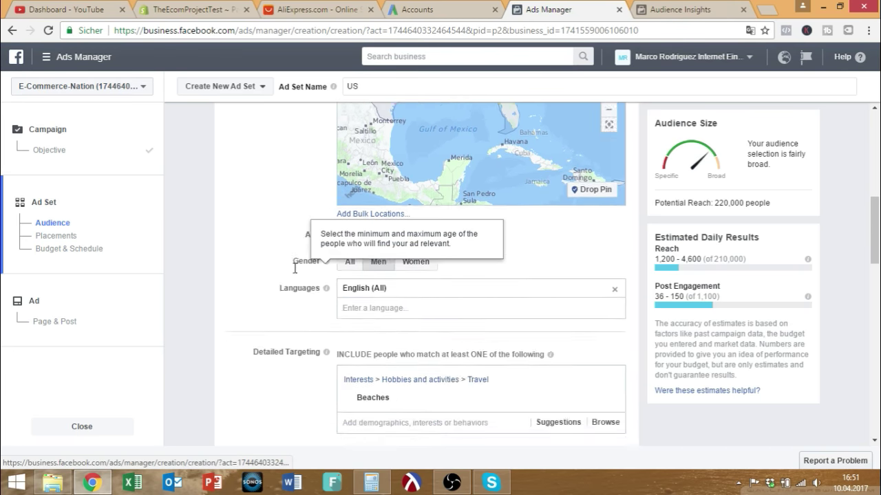
scroll(296, 273, down, 2)
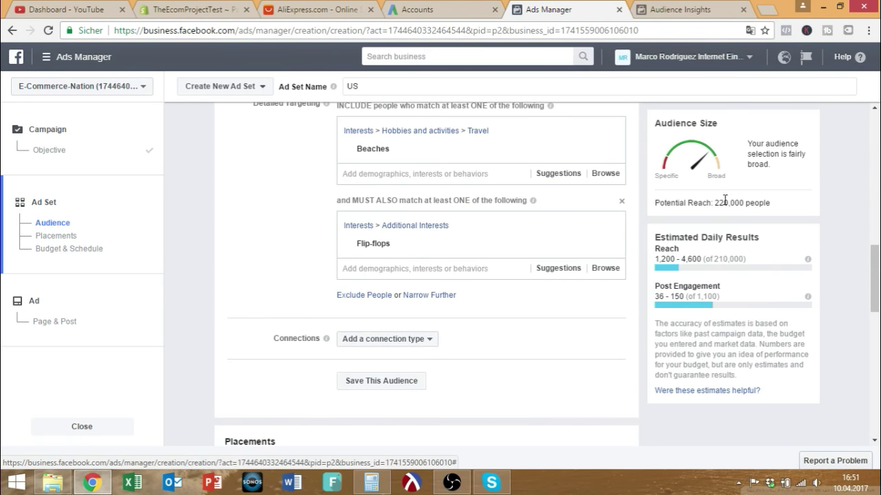
drag(718, 203, 742, 203)
click(796, 215)
drag(771, 206, 724, 206)
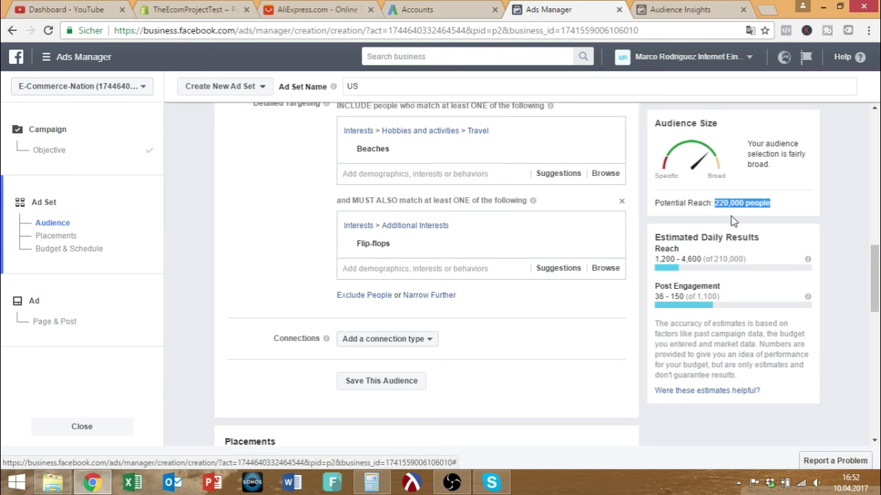
click(733, 221)
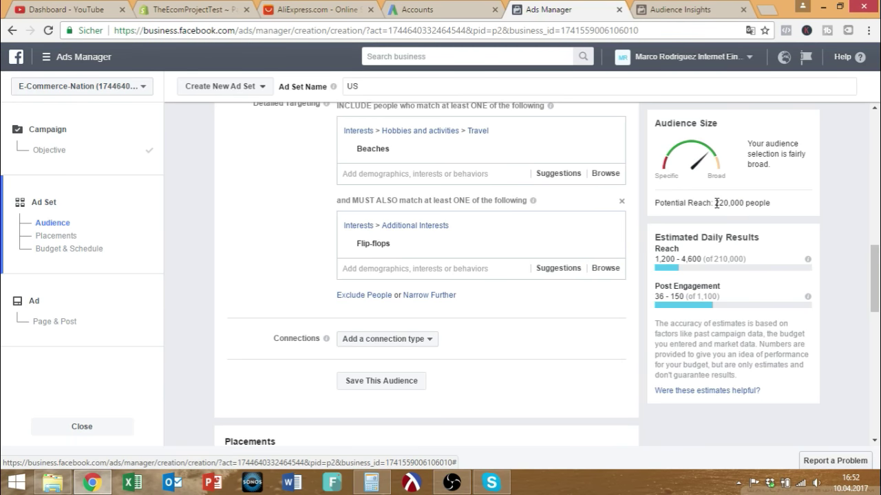
drag(717, 203, 741, 202)
scroll(219, 297, down, 2)
scroll(221, 295, up, 4)
scroll(228, 297, up, 3)
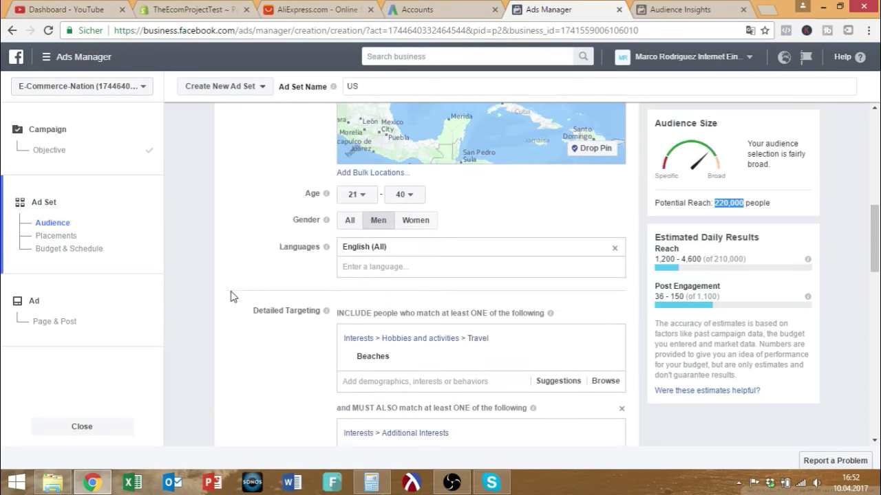
scroll(229, 295, down, 1)
scroll(234, 295, up, 1)
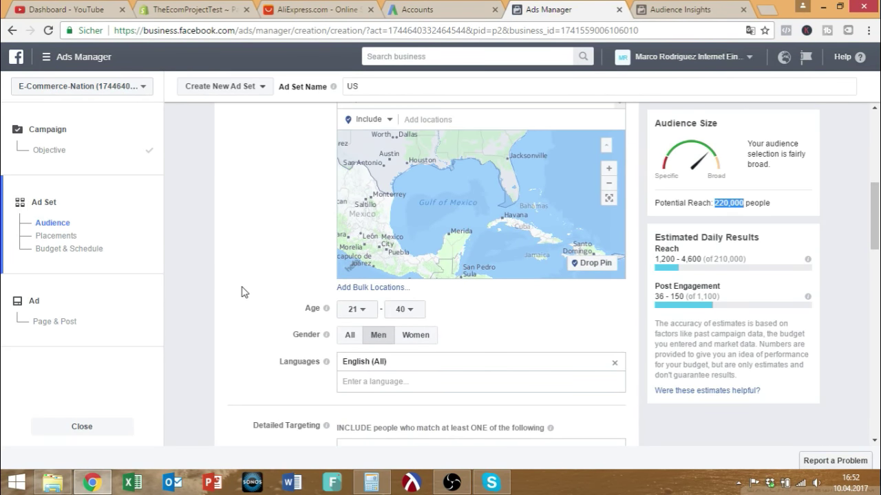
scroll(244, 293, up, 4)
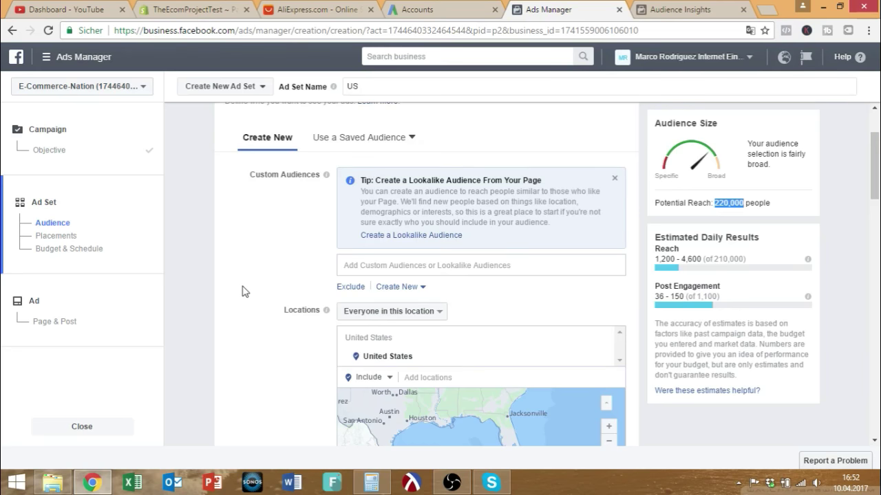
scroll(245, 293, down, 2)
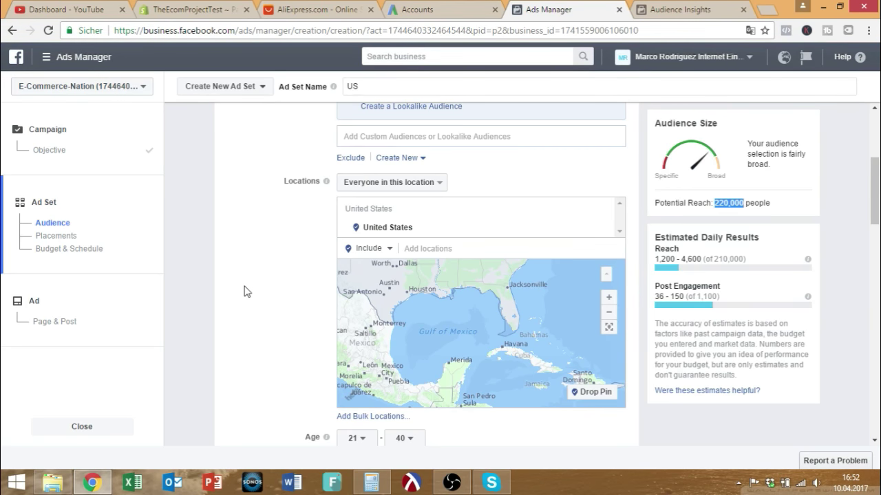
scroll(247, 291, down, 3)
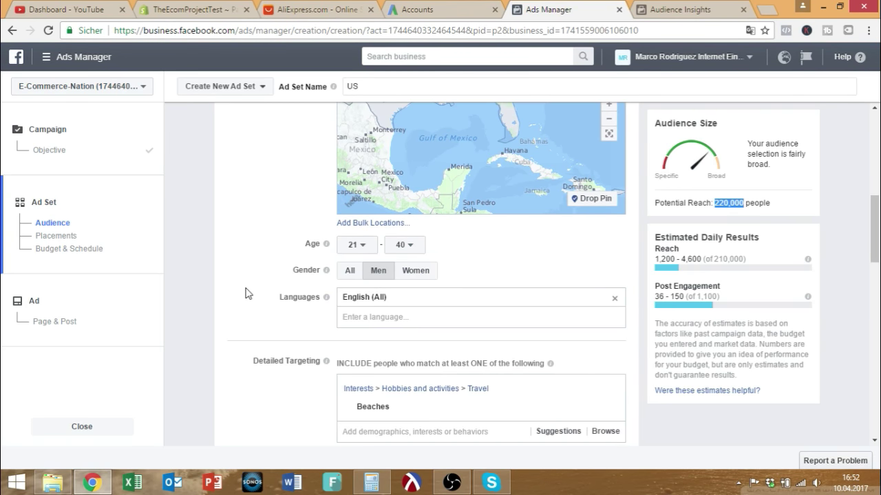
scroll(249, 293, down, 3)
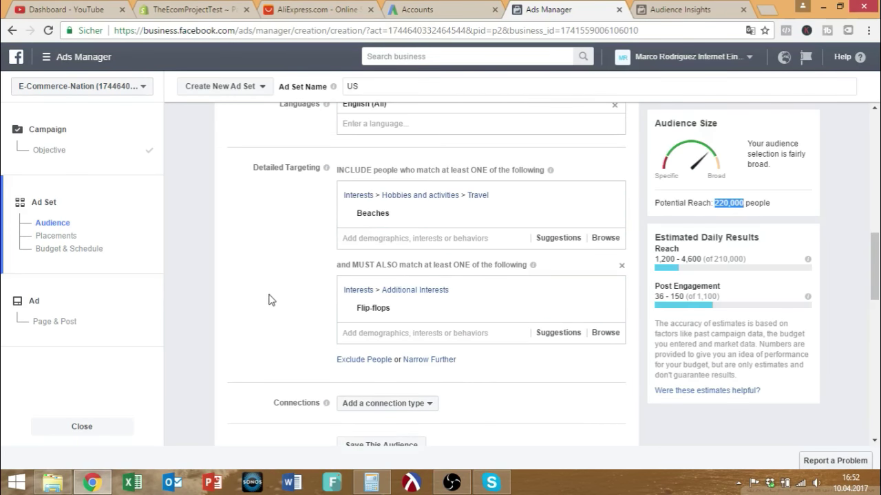
mouse_move(498, 319)
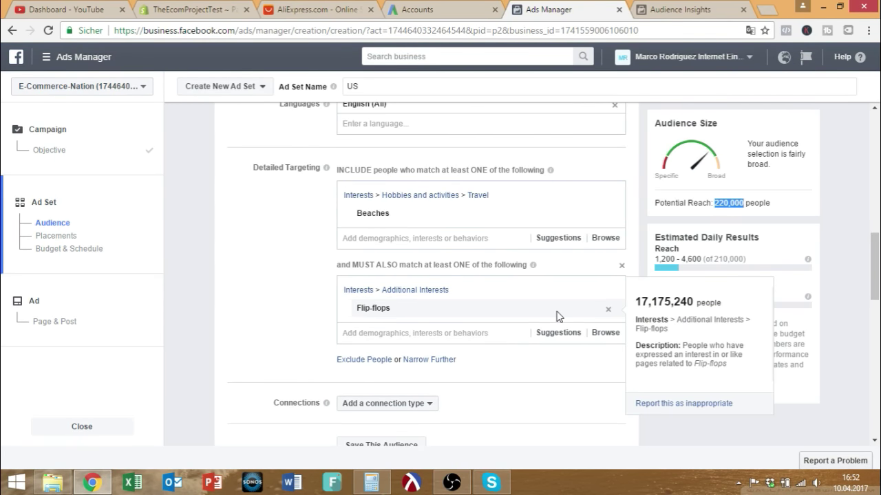
mouse_move(448, 219)
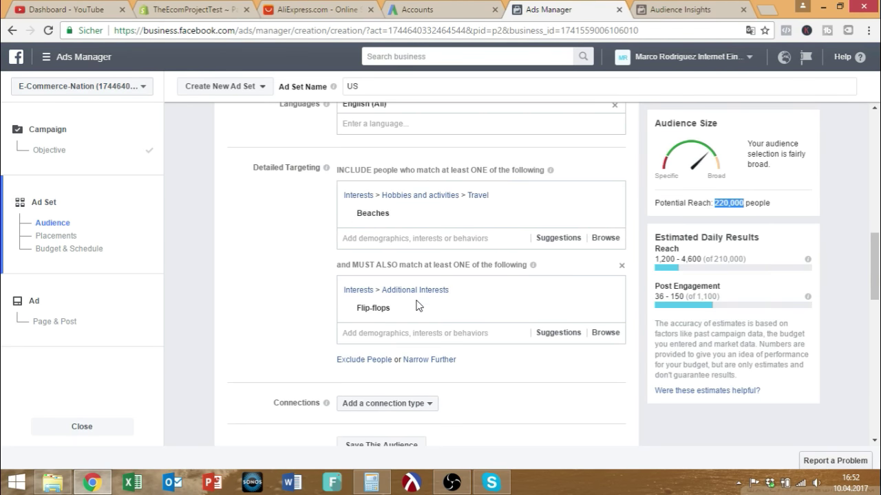
click(719, 216)
Add Online shopping as a third required interest group.
click(422, 360)
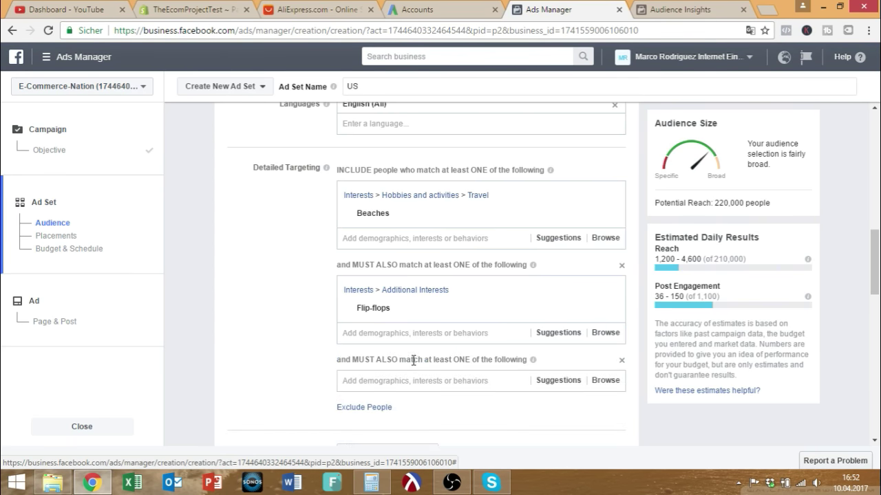
scroll(411, 309, down, 1)
click(407, 317)
text(on)
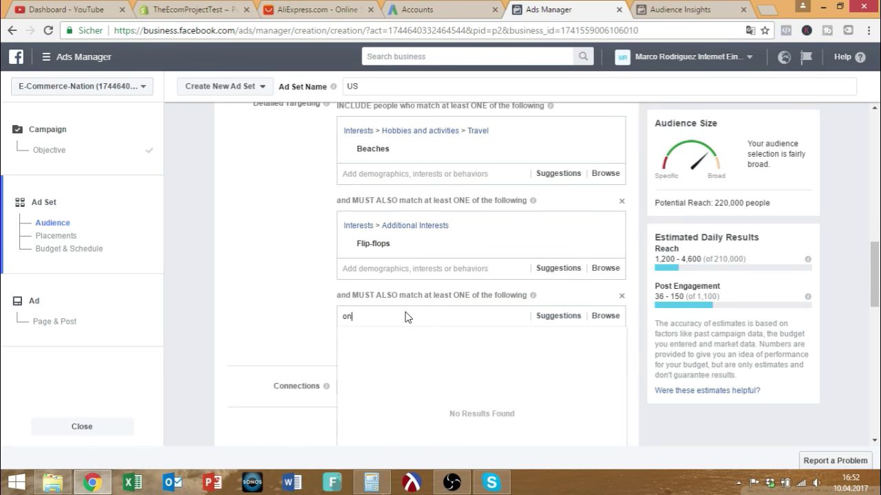
text(line)
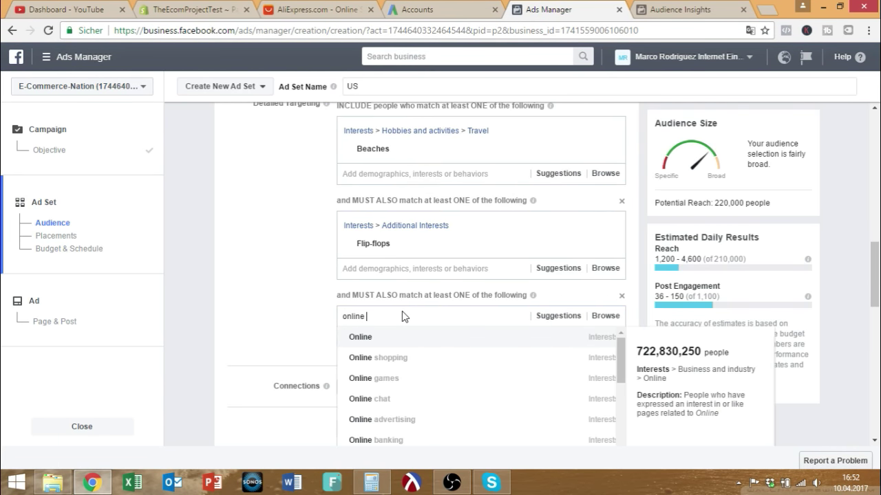
click(389, 357)
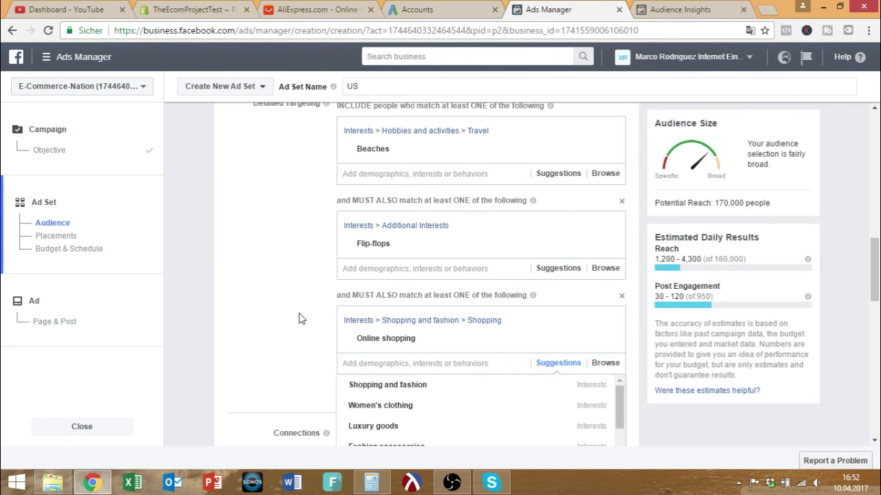
click(302, 318)
Highlight the new 170,000 potential reach figure.
drag(716, 204, 748, 204)
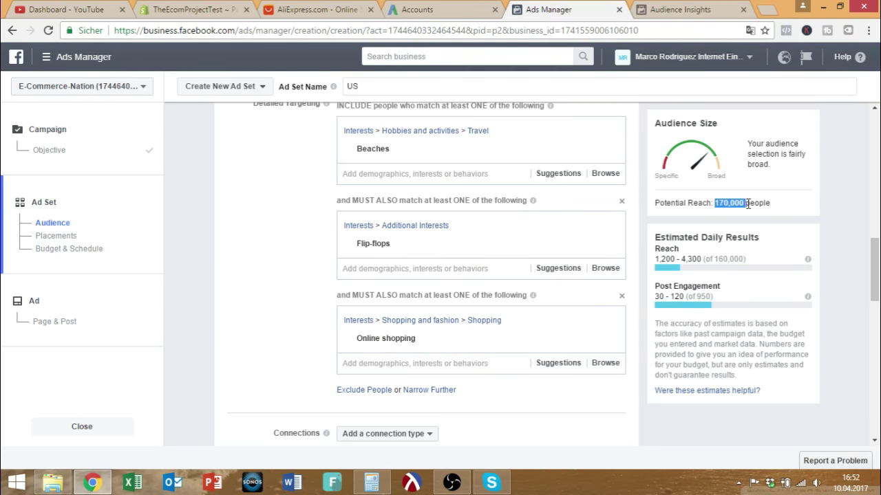
click(783, 210)
drag(768, 203, 720, 204)
click(717, 203)
drag(720, 202, 750, 203)
Highlight the three required interest groups for emphasis.
scroll(365, 228, up, 1)
mouse_move(735, 233)
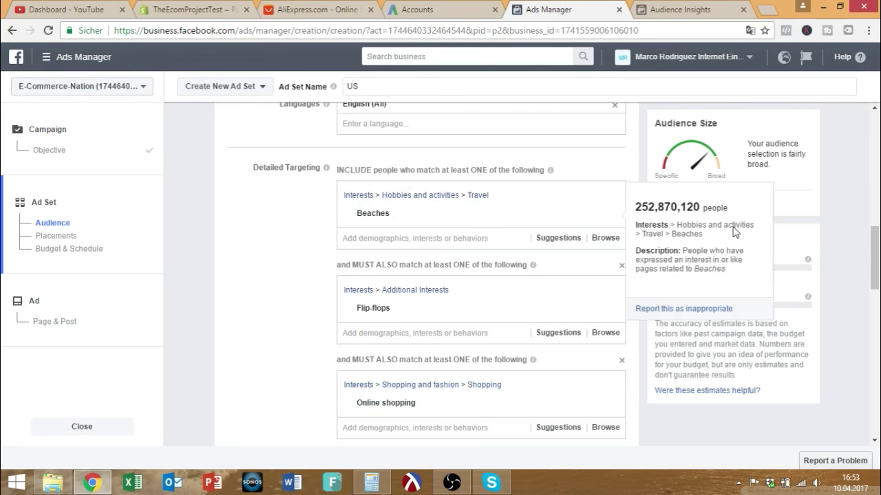
scroll(364, 271, down, 2)
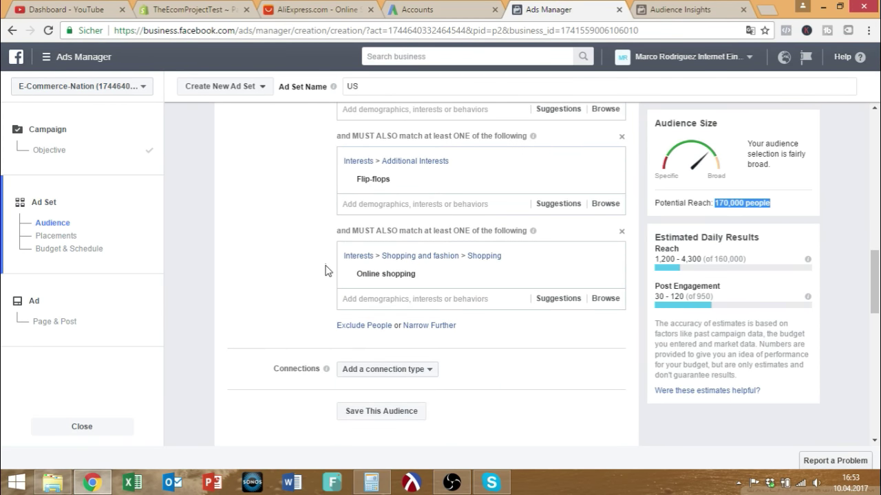
scroll(328, 269, up, 2)
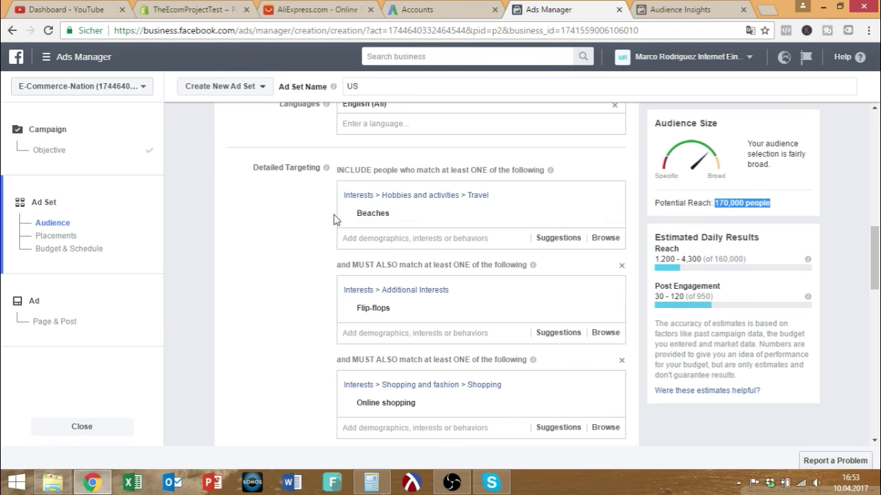
mouse_move(373, 219)
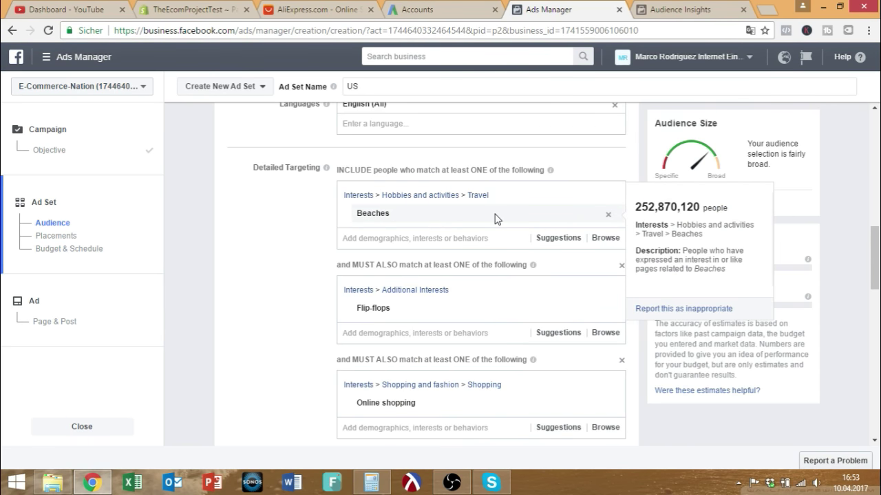
scroll(275, 236, down, 1)
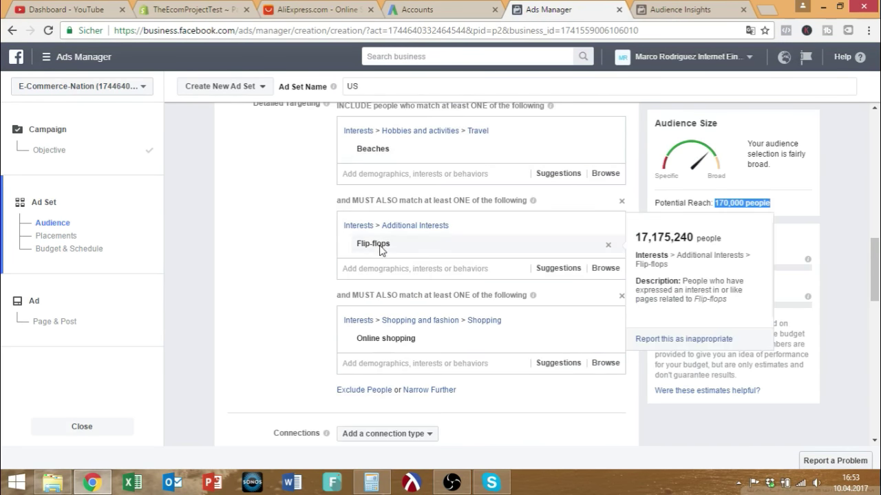
mouse_move(387, 346)
drag(421, 339, 352, 150)
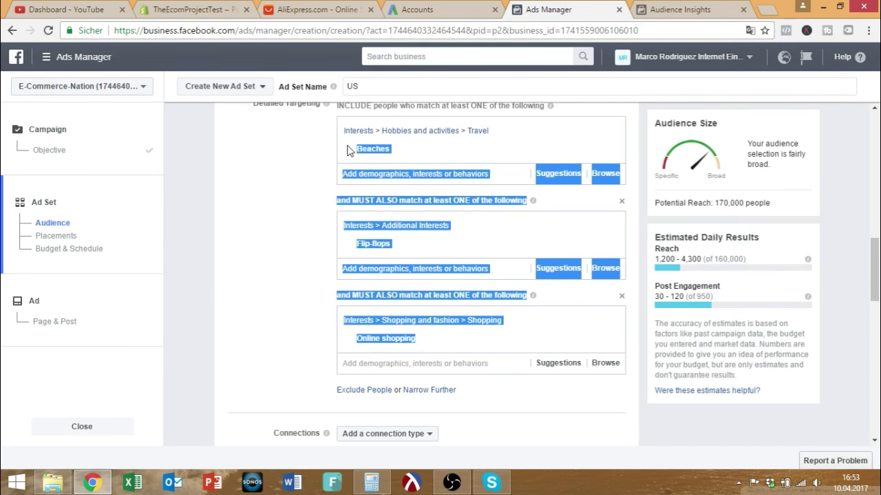
click(299, 161)
Scroll down past Save This Audience to the Placements section.
scroll(296, 181, up, 1)
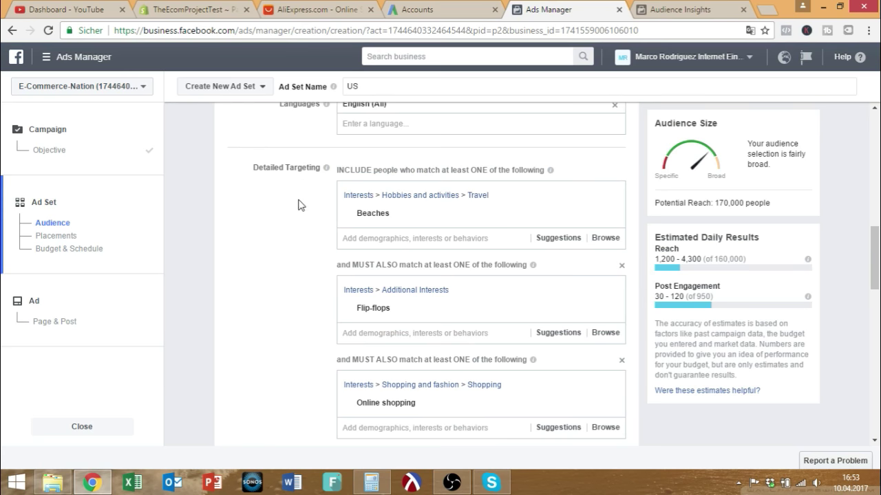
scroll(306, 228, down, 1)
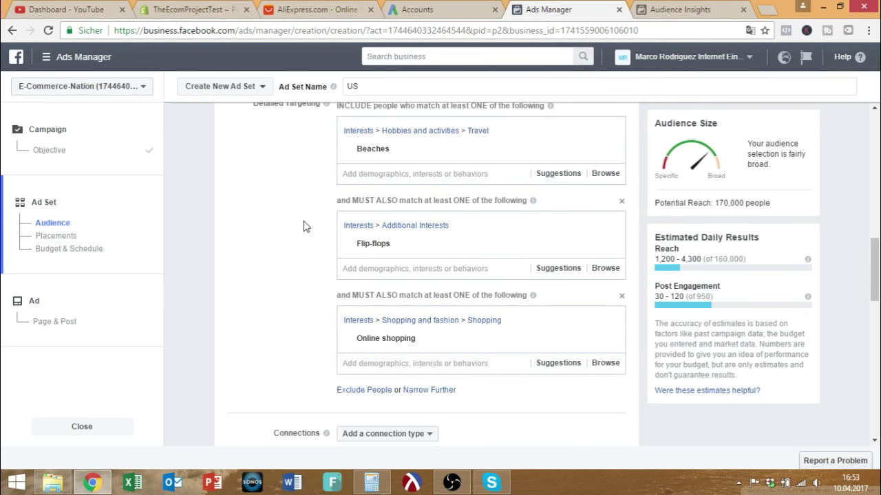
scroll(307, 227, down, 4)
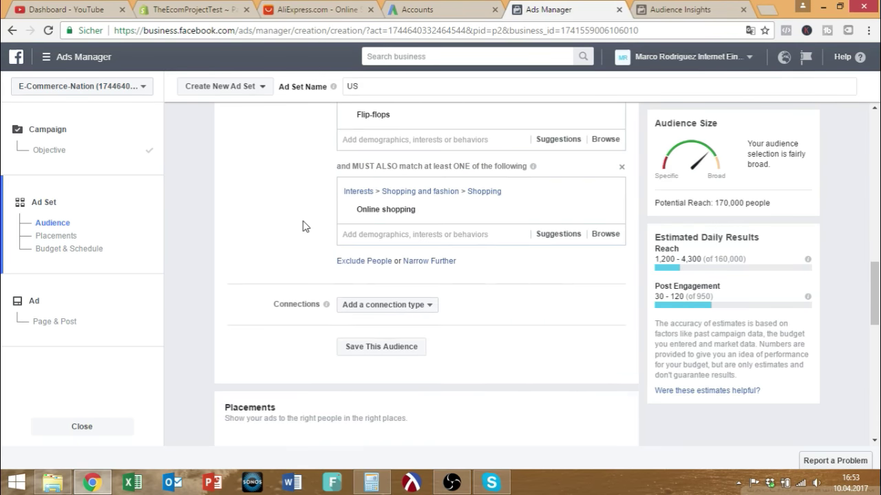
scroll(305, 227, down, 1)
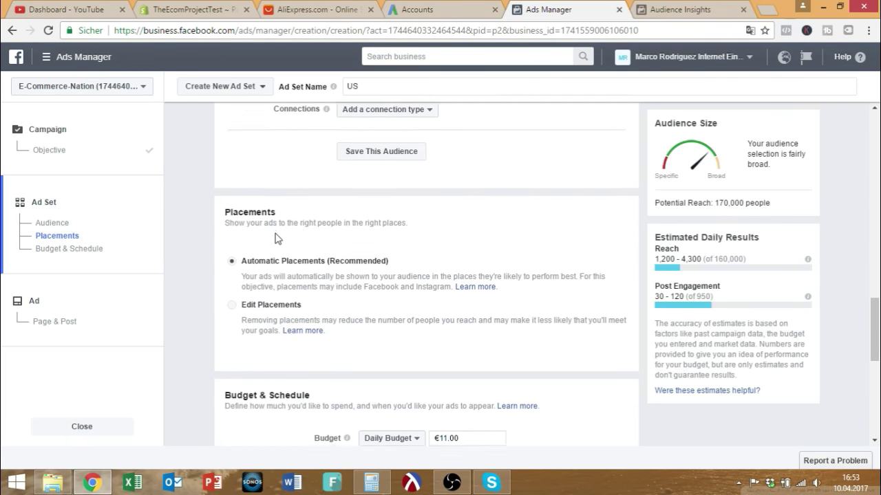
scroll(278, 236, down, 1)
Switch to Edit Placements and expand the Facebook and Instagram placement lists.
click(255, 245)
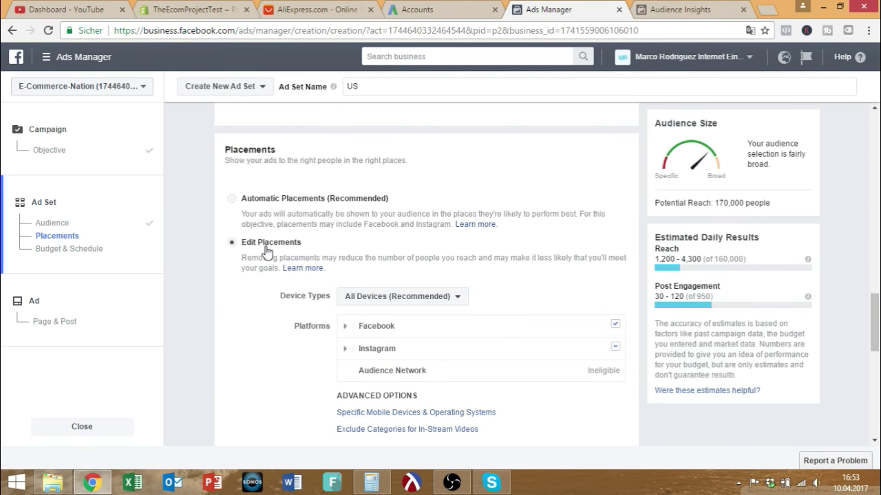
scroll(267, 250, down, 1)
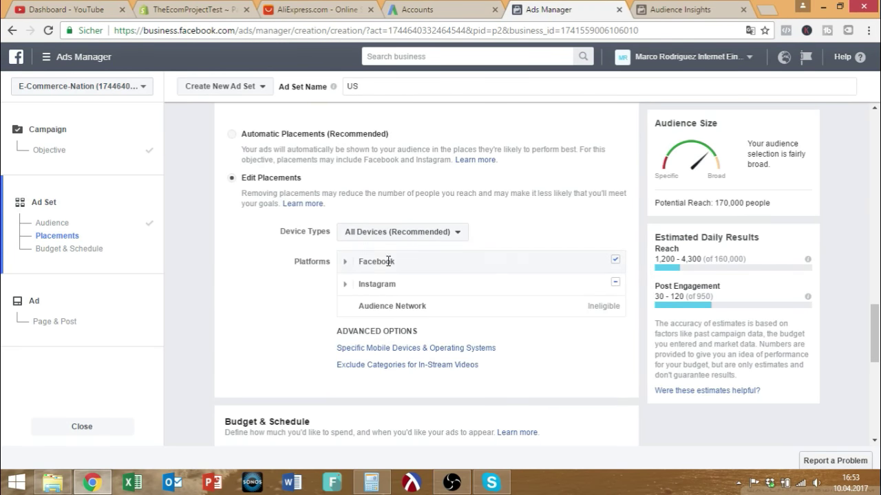
mouse_move(348, 265)
mouse_move(389, 289)
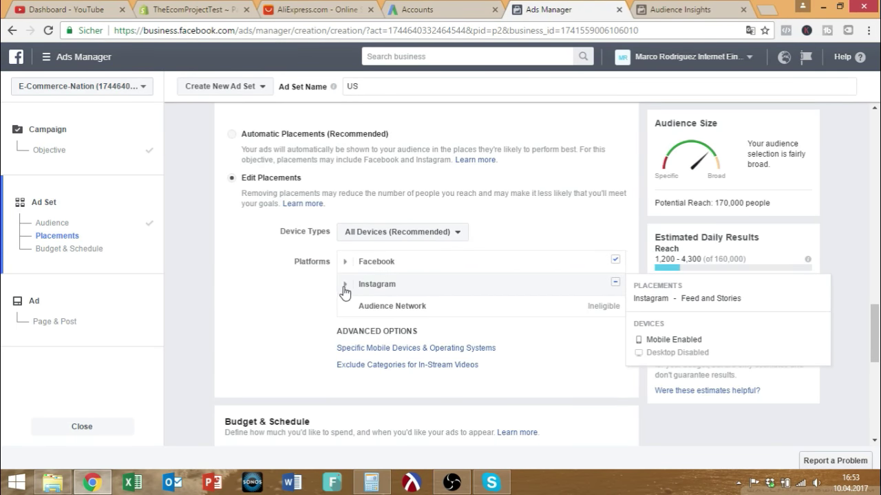
click(345, 261)
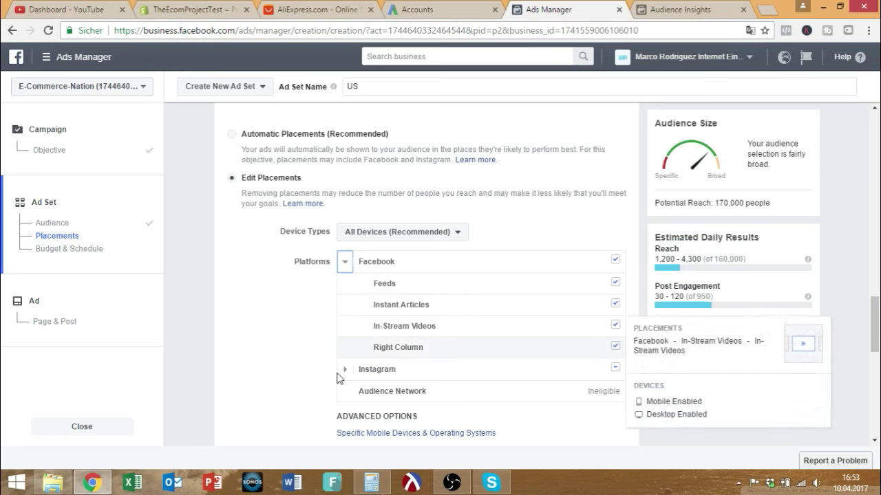
click(345, 369)
Uncheck Facebook's Right Column, Instant Articles and In-Stream Videos placements.
scroll(310, 364, down, 1)
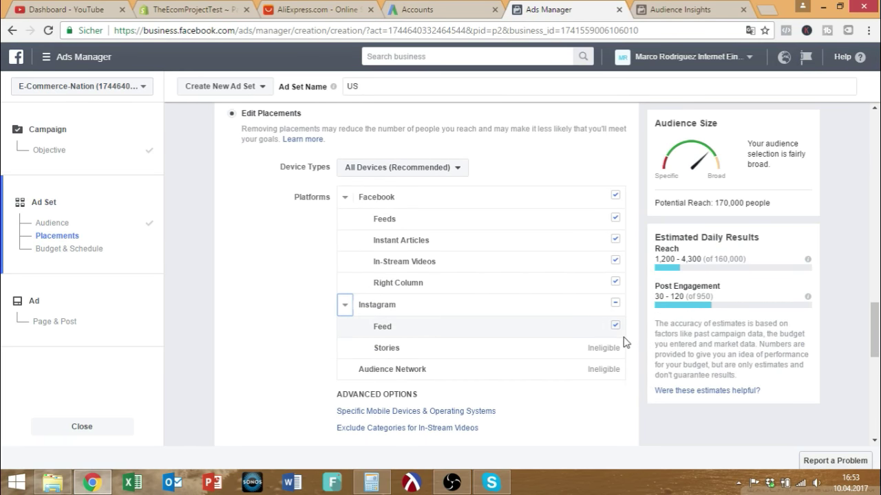
mouse_move(614, 244)
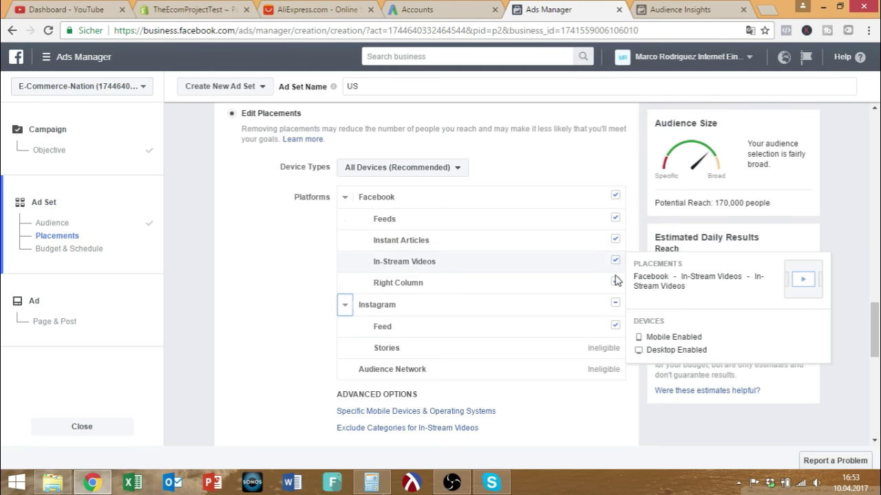
mouse_move(617, 225)
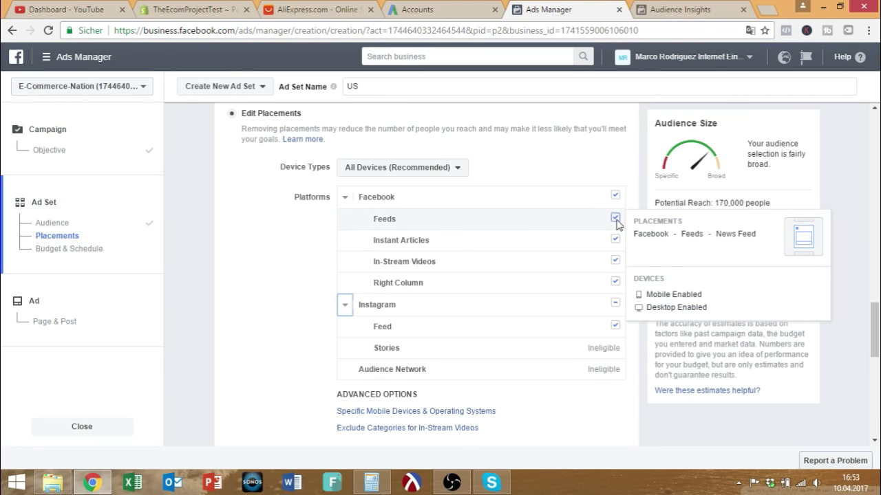
mouse_move(616, 284)
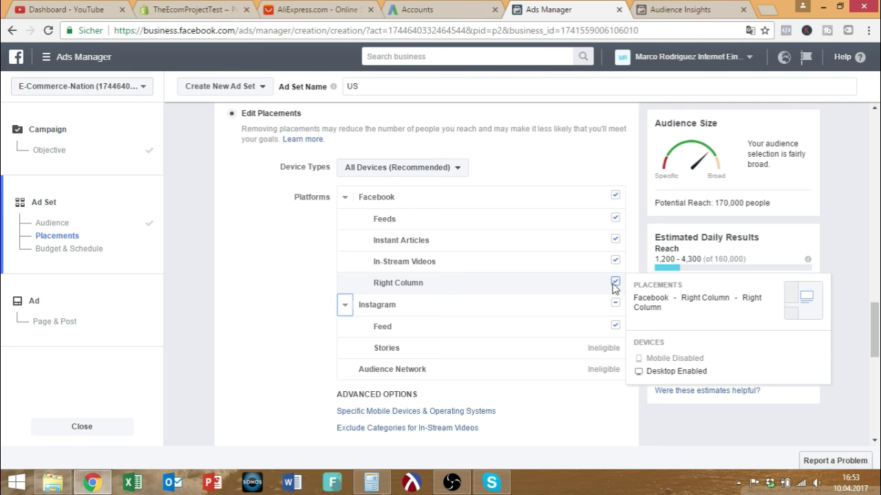
click(615, 238)
click(615, 282)
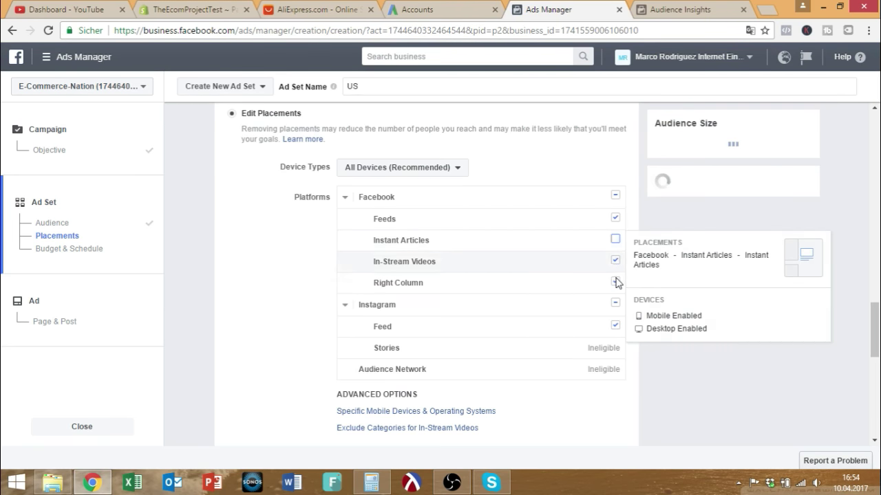
click(615, 261)
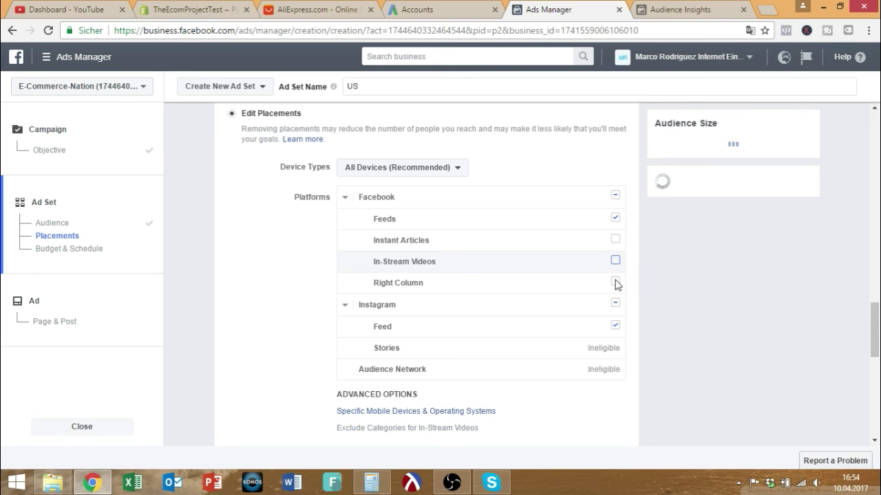
Uncheck Instagram Feed and highlight the resulting 27,000 potential reach.
mouse_move(615, 282)
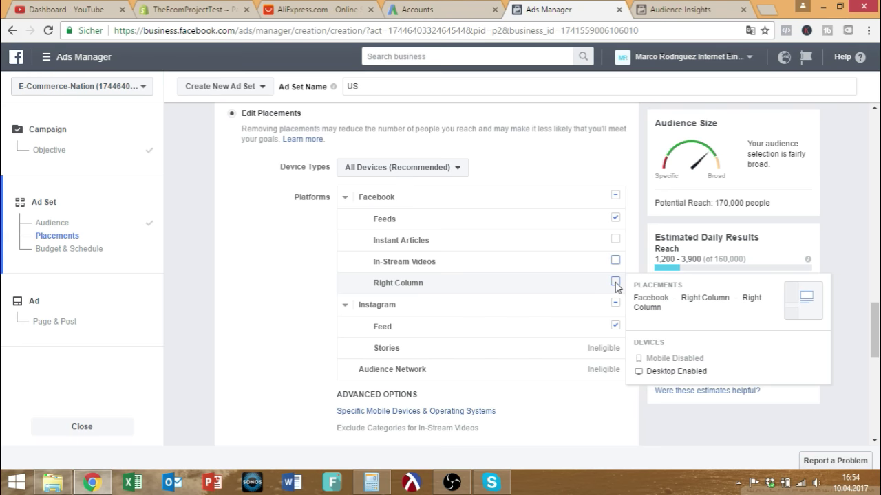
mouse_move(616, 226)
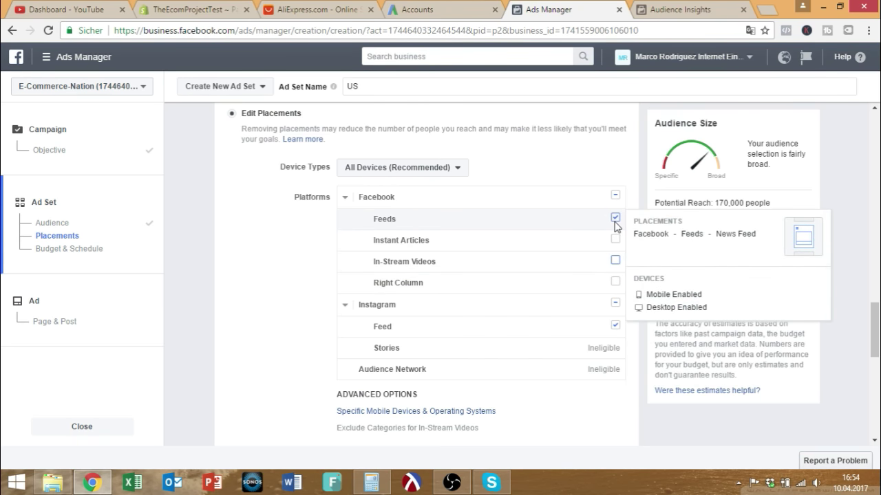
mouse_move(615, 259)
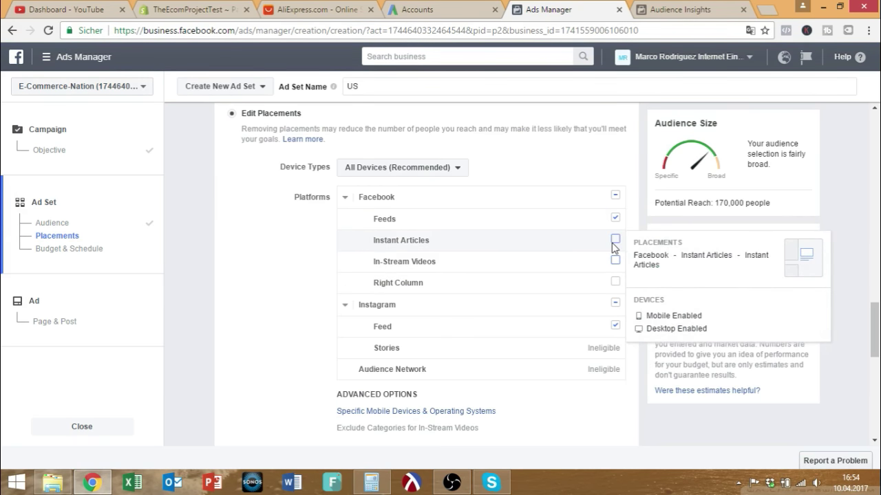
mouse_move(625, 315)
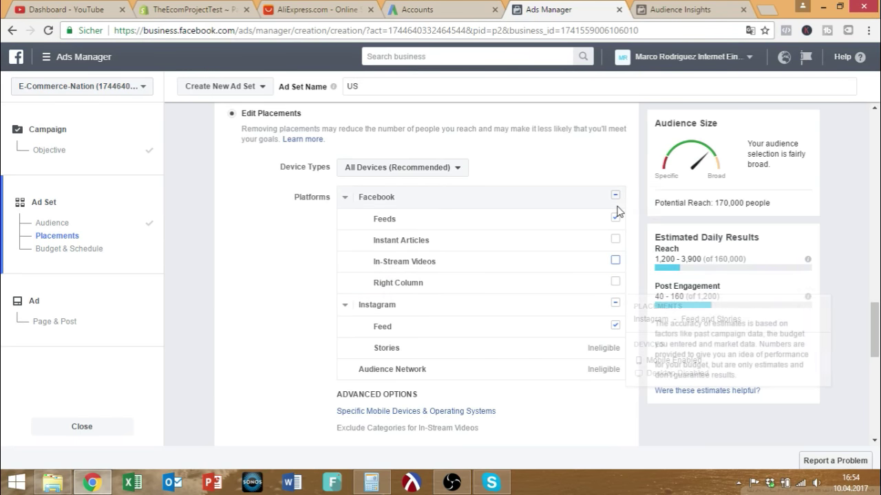
click(616, 325)
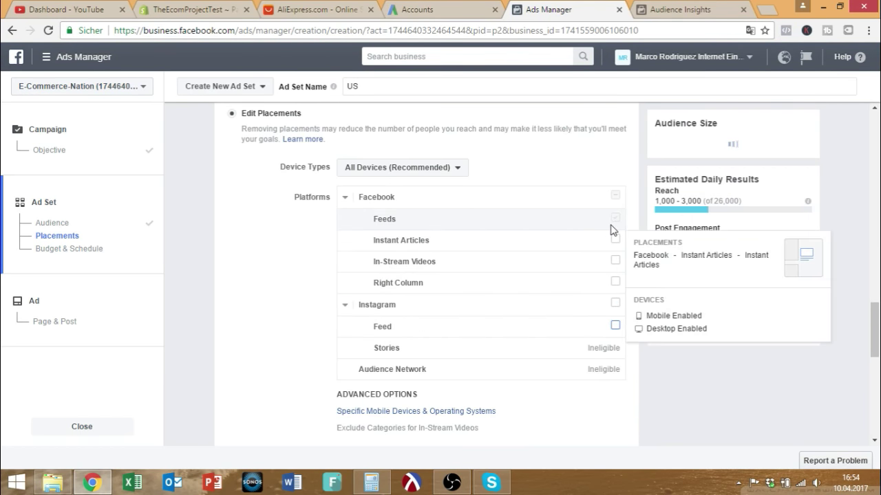
mouse_move(616, 220)
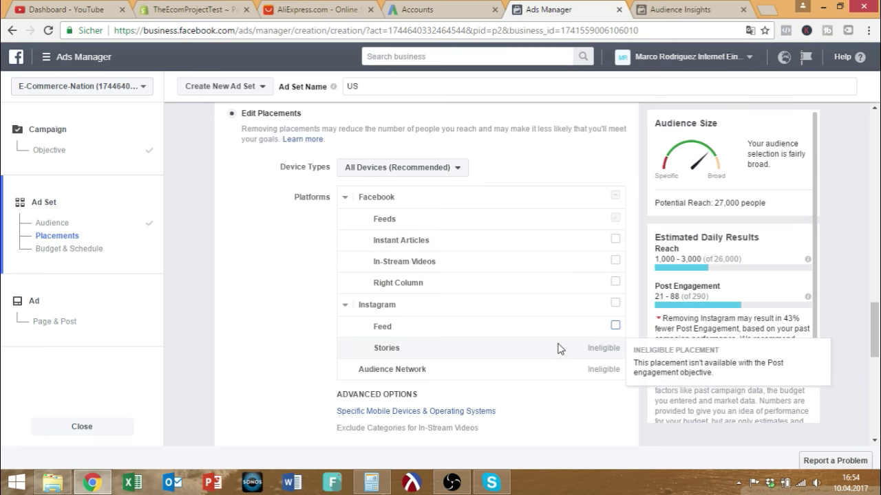
drag(716, 204, 739, 205)
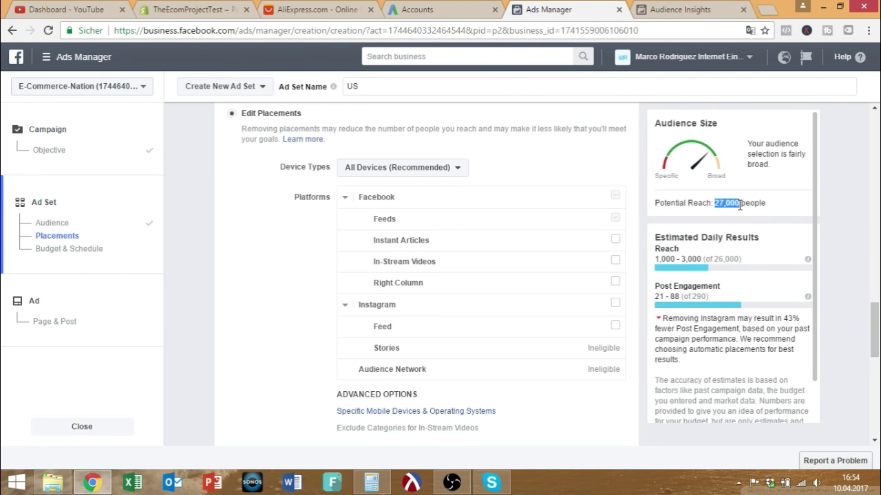
scroll(550, 221, up, 6)
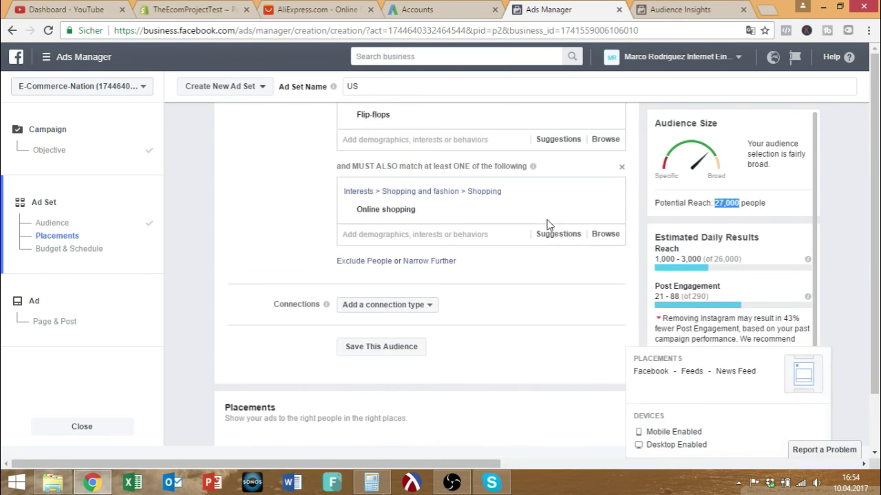
scroll(548, 225, down, 2)
scroll(548, 225, down, 5)
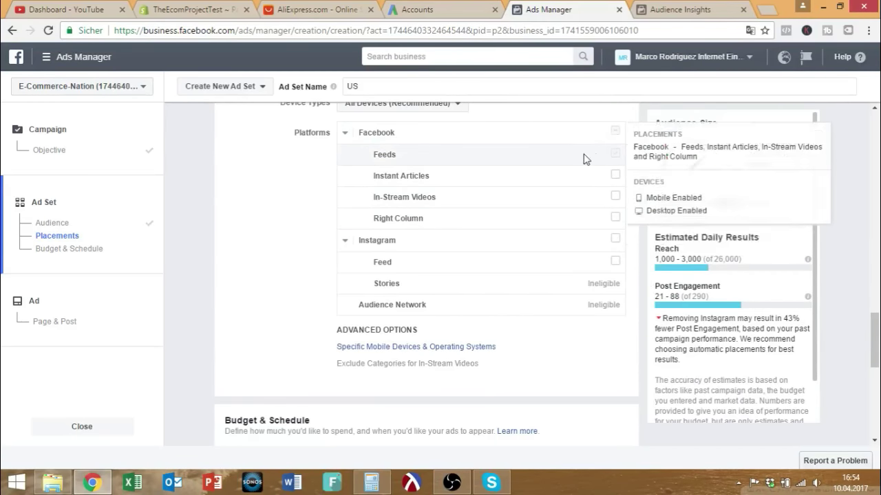
scroll(592, 179, up, 10)
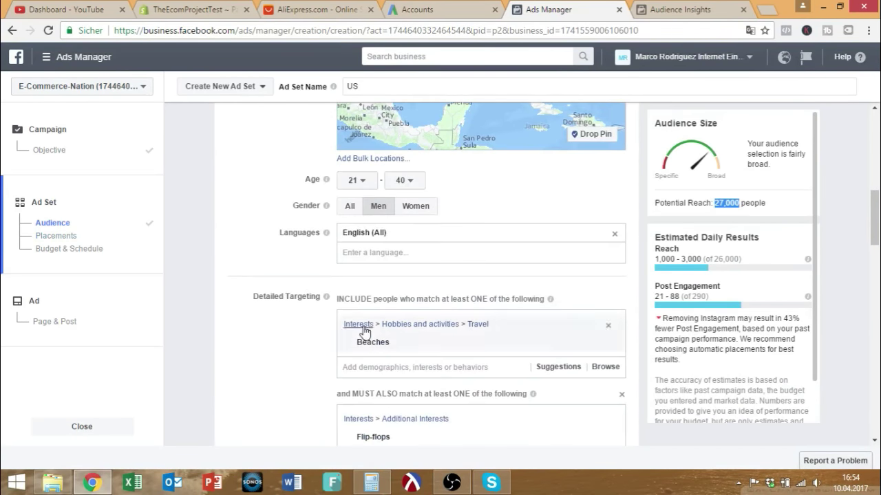
scroll(351, 330, down, 2)
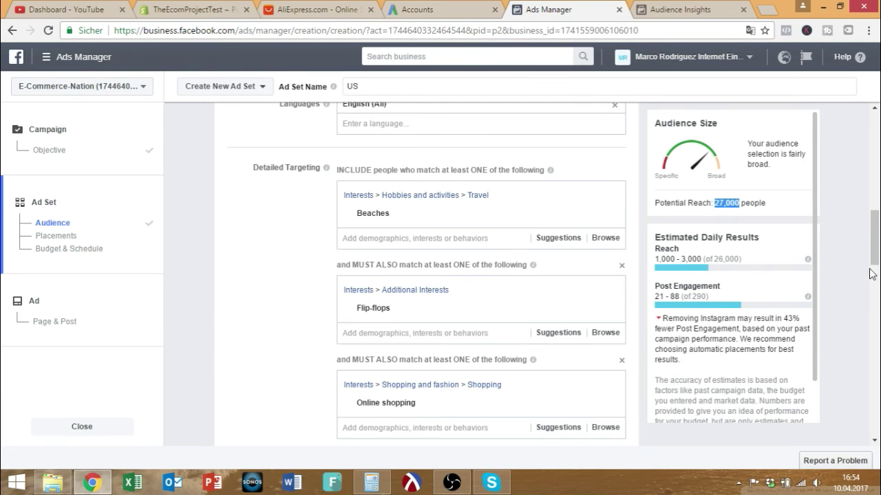
scroll(869, 273, down, 2)
scroll(466, 257, down, 5)
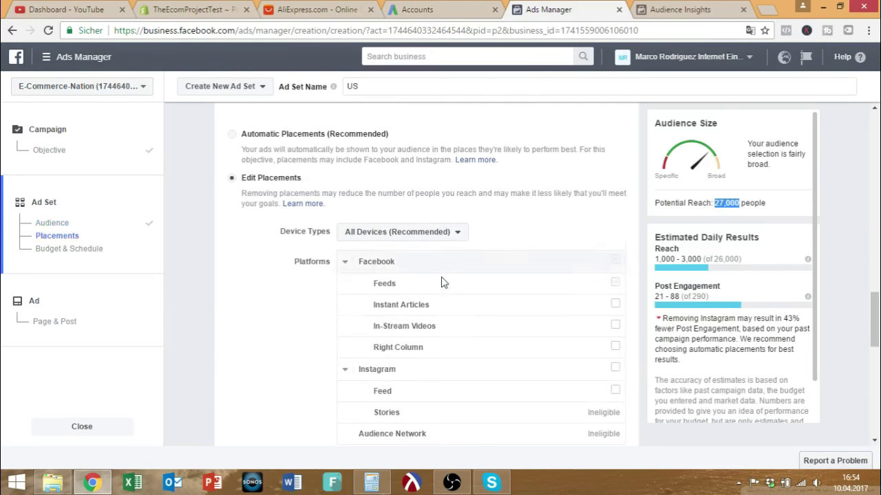
mouse_move(449, 282)
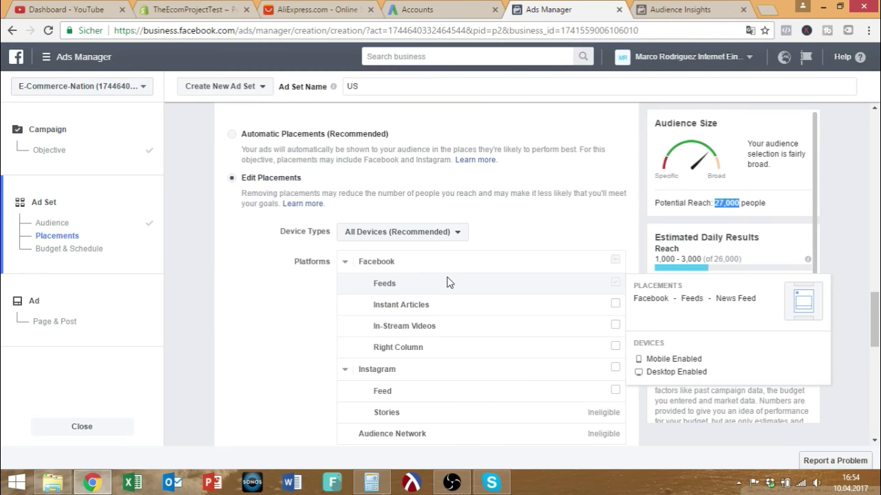
mouse_move(543, 350)
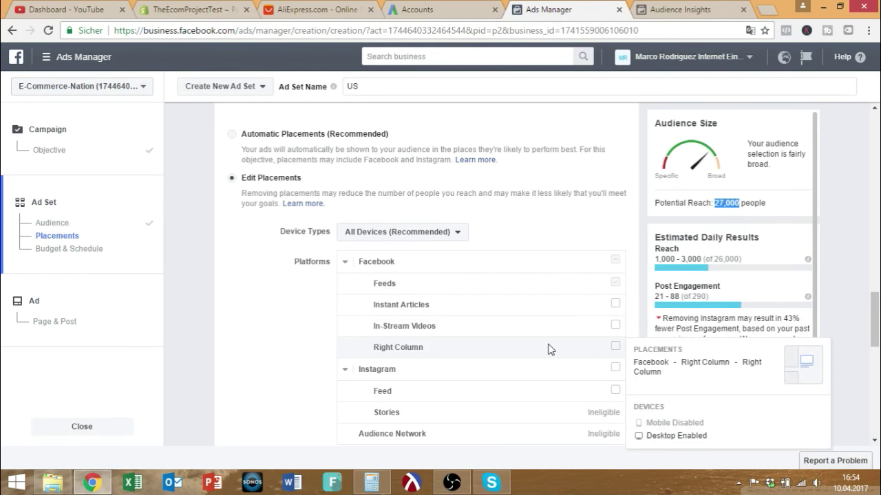
scroll(548, 349, up, 5)
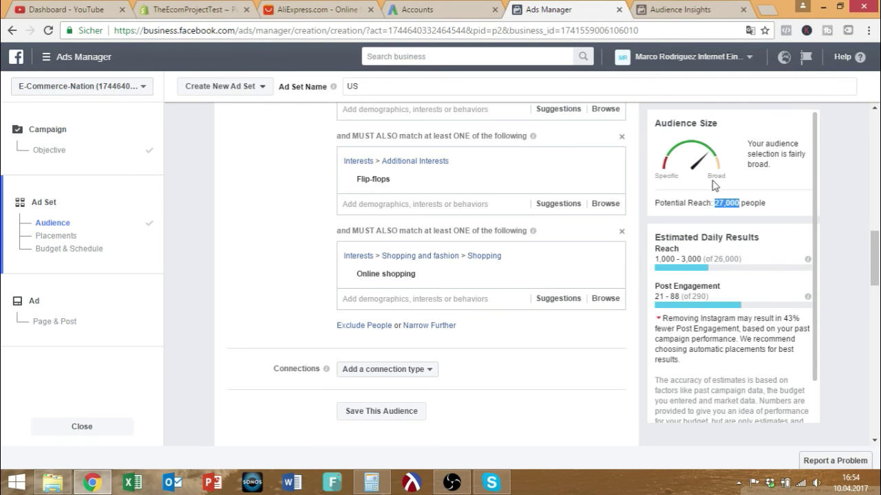
scroll(576, 305, down, 1)
scroll(575, 306, down, 5)
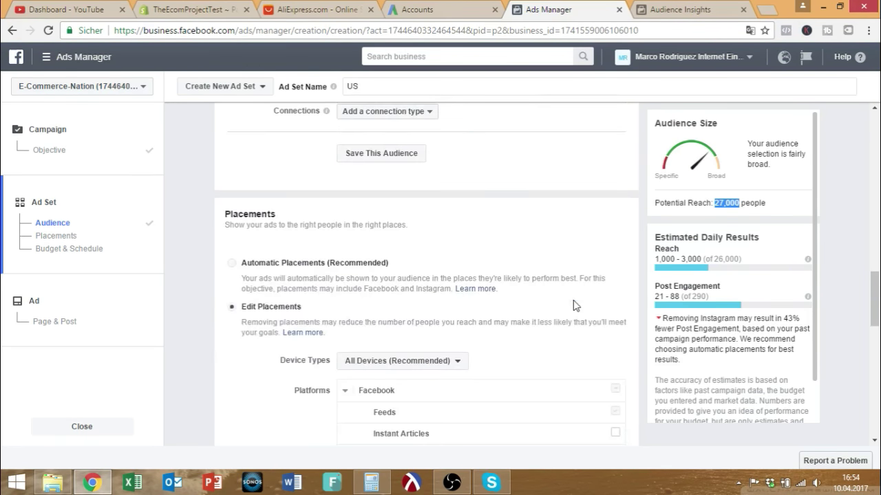
click(615, 325)
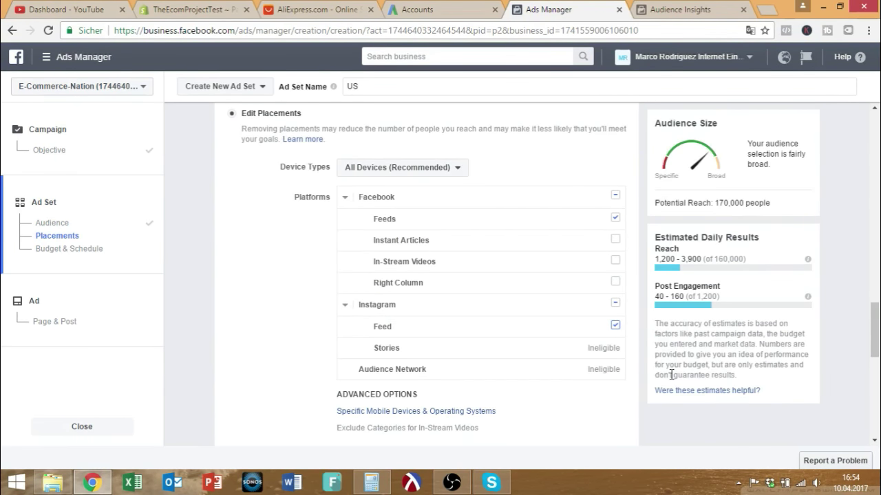
click(615, 219)
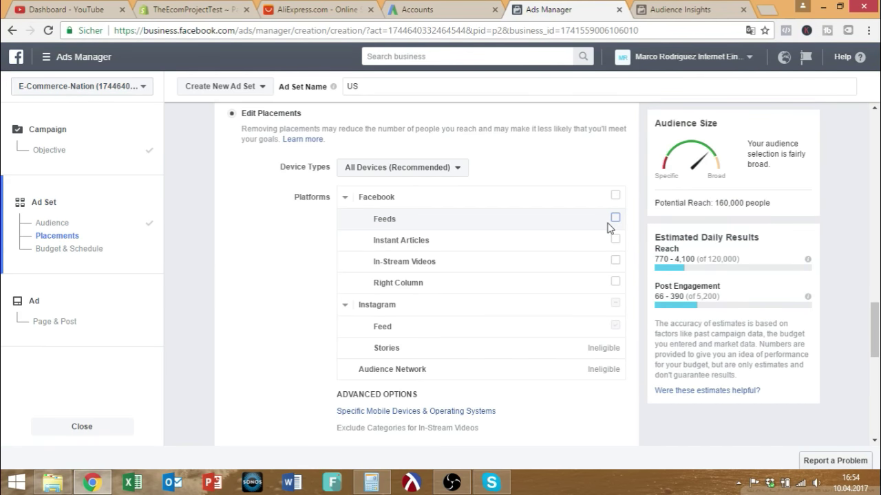
mouse_move(619, 331)
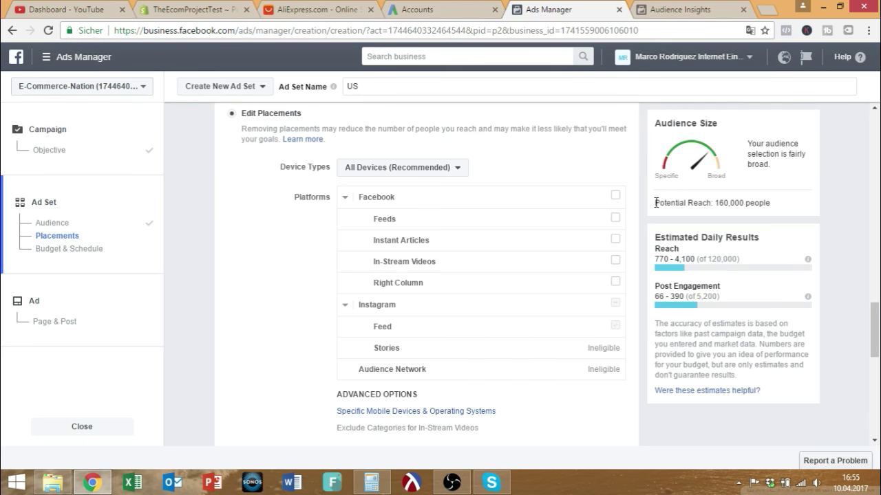
drag(655, 203, 769, 201)
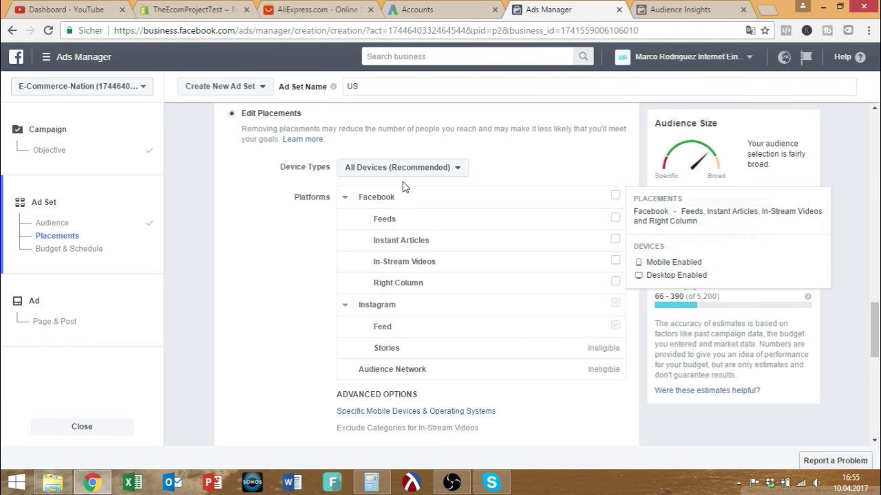
scroll(447, 183, up, 3)
scroll(441, 195, down, 2)
click(438, 234)
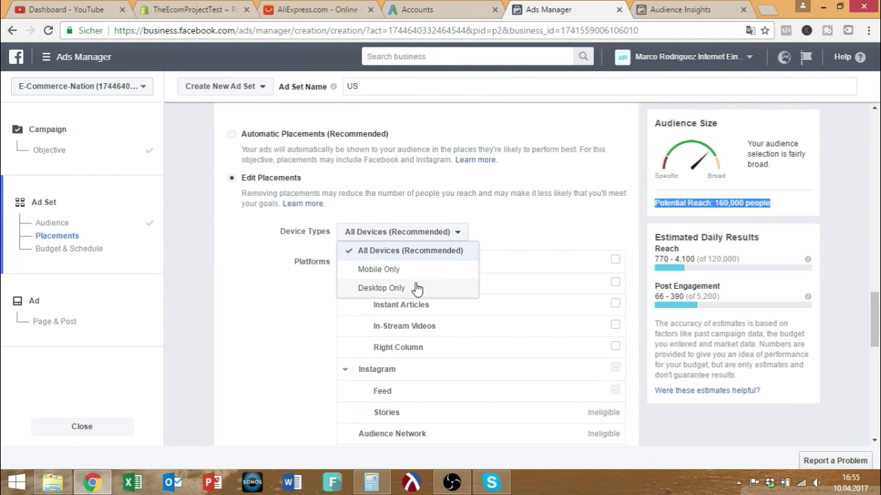
click(519, 219)
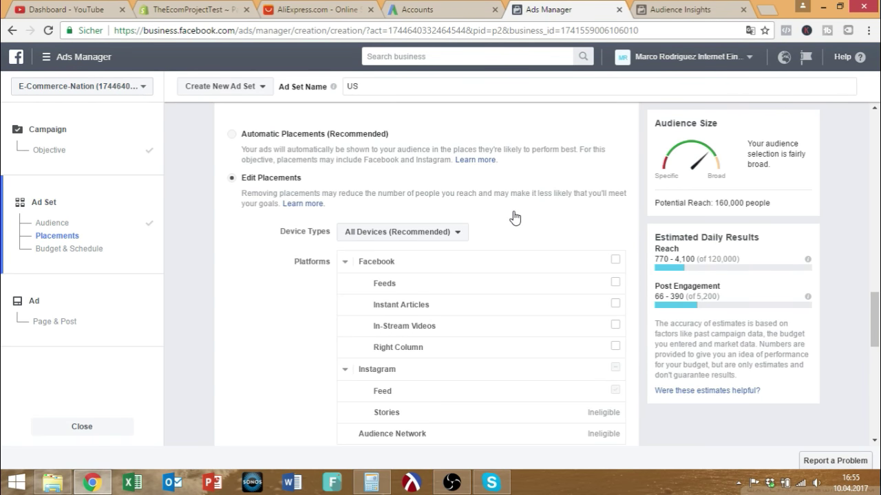
click(444, 236)
click(444, 234)
scroll(386, 220, down, 2)
mouse_move(435, 165)
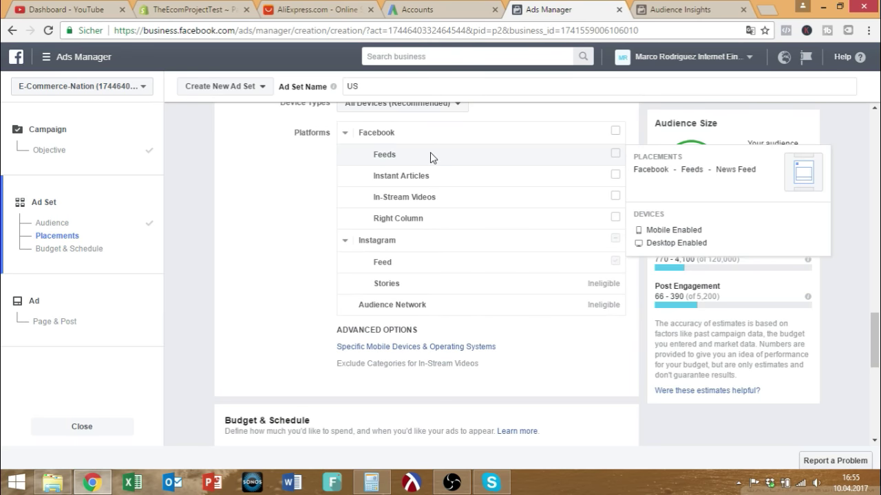
scroll(234, 206, down, 3)
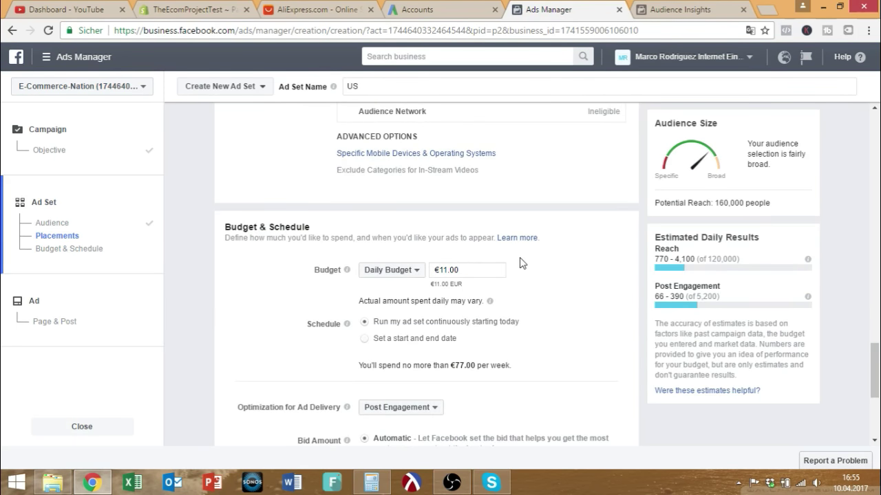
Change the daily budget from €11.00 to €5.00, then to €10.00.
click(481, 269)
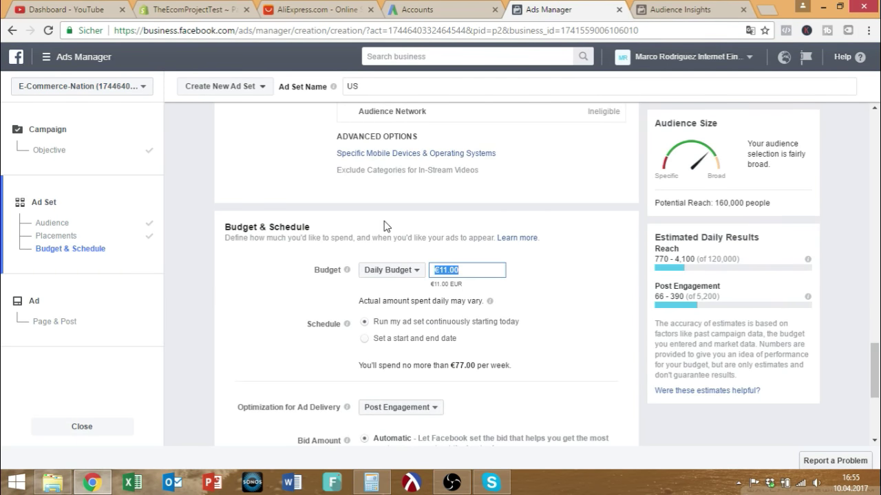
text(5)
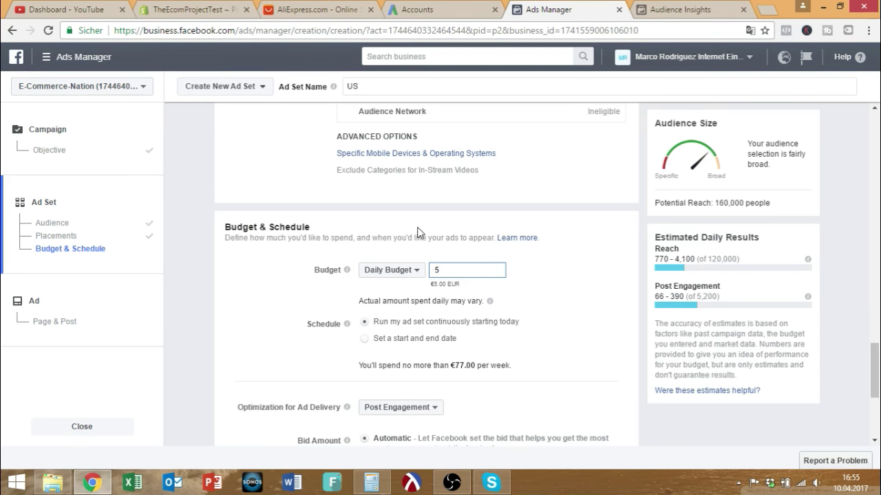
click(417, 232)
drag(467, 273, 438, 273)
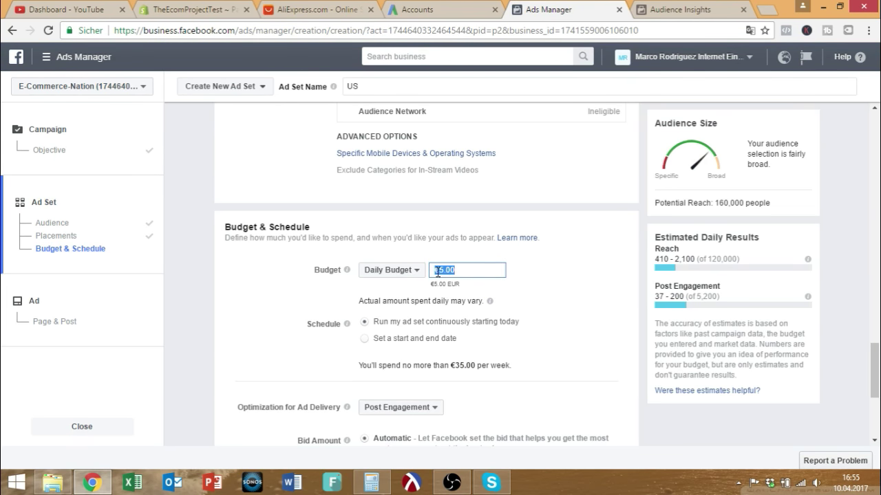
text(10)
click(434, 210)
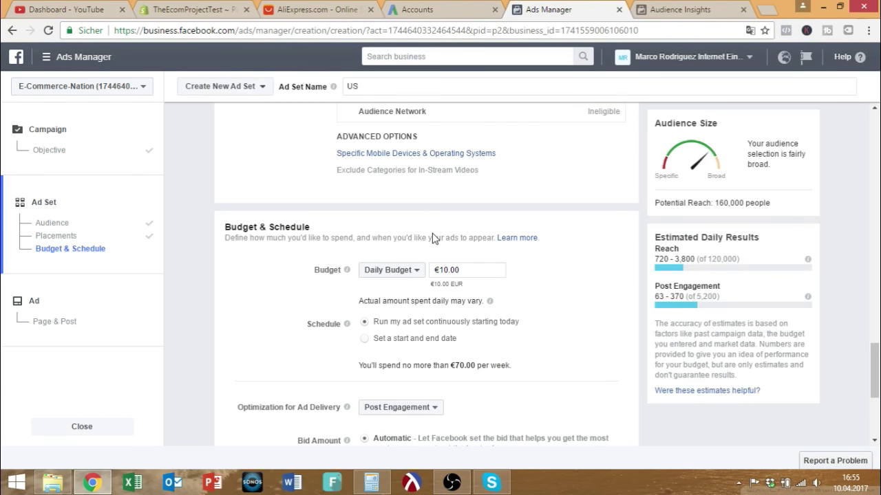
Change the daily budget to €5.00 again, then settle back on €10.00.
click(460, 269)
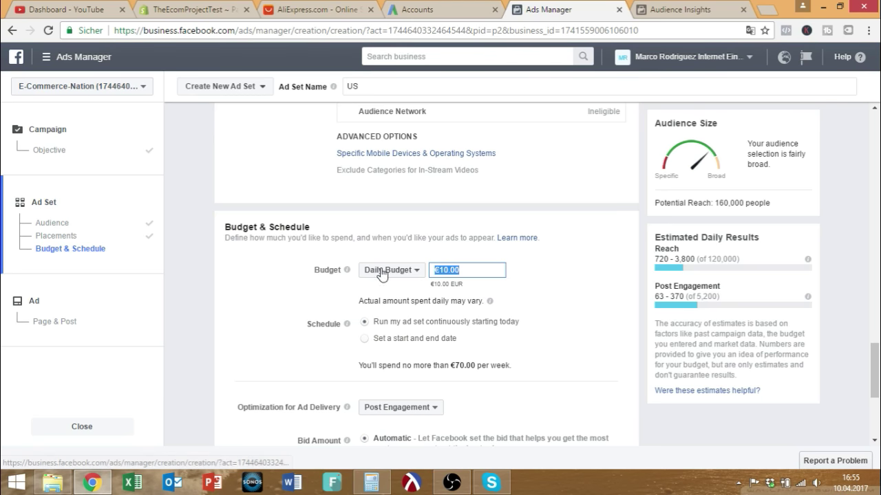
text(5)
click(439, 203)
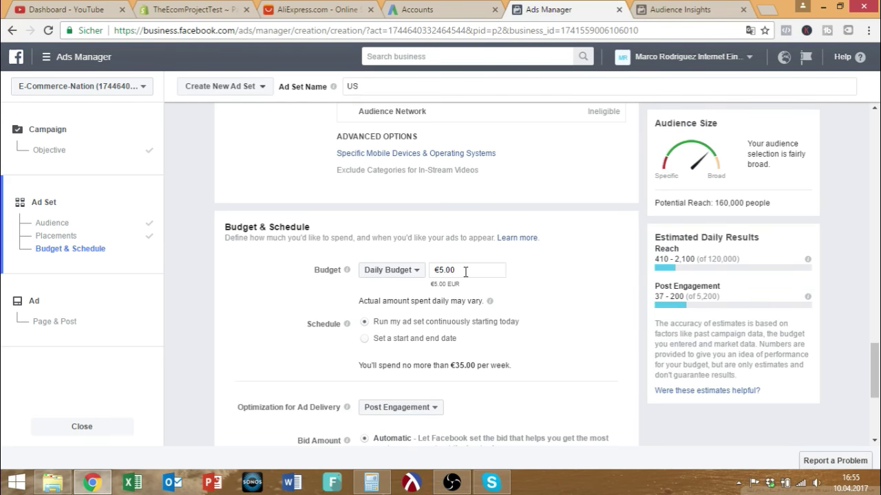
scroll(465, 274, up, 5)
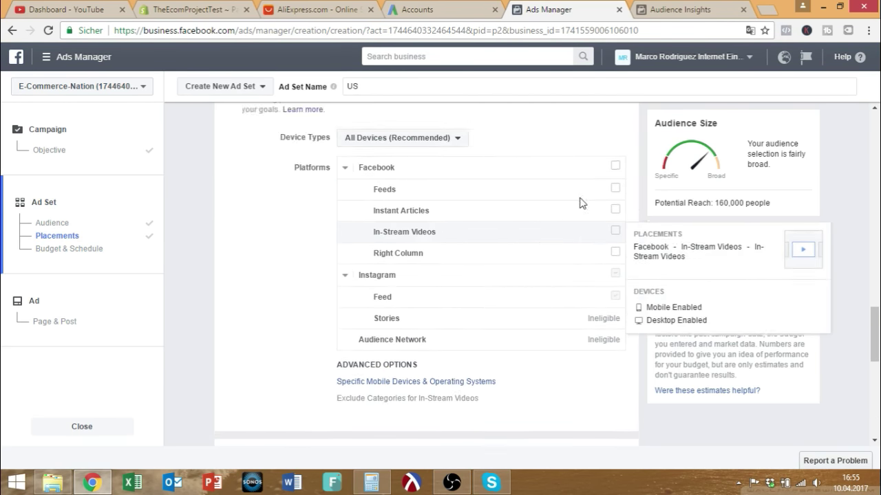
scroll(520, 231, down, 5)
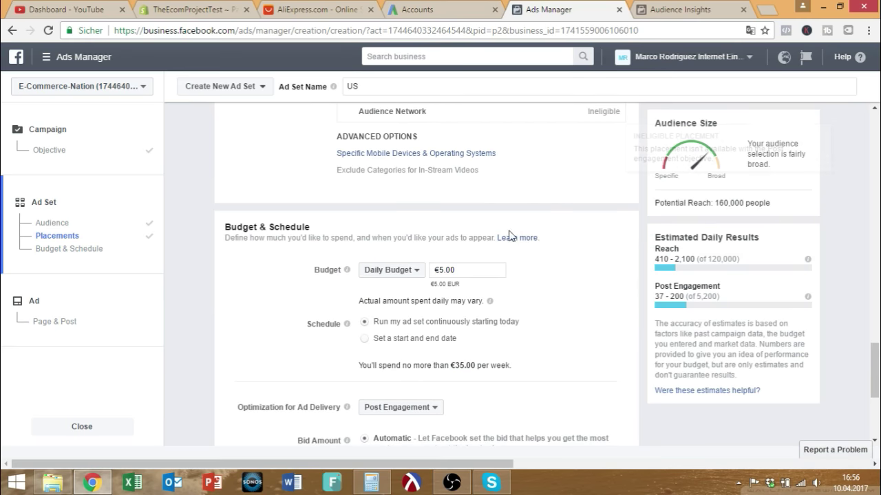
double_click(465, 270)
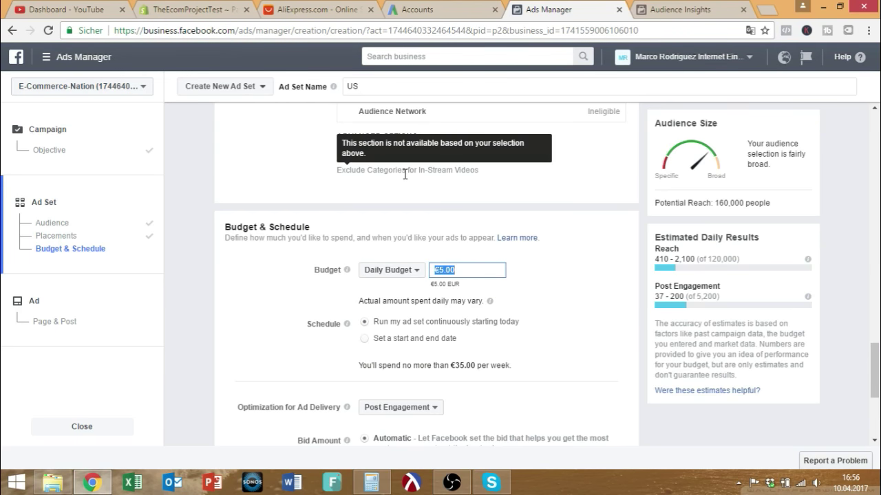
text(10)
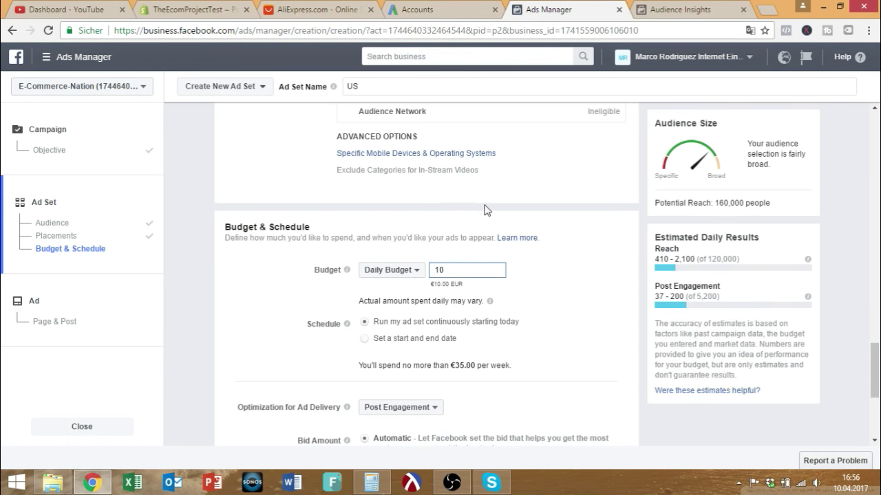
click(484, 210)
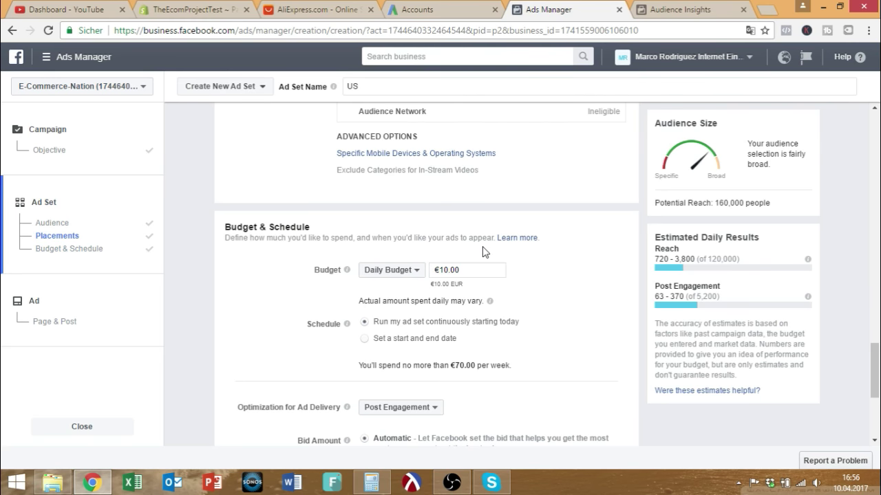
scroll(483, 252, down, 1)
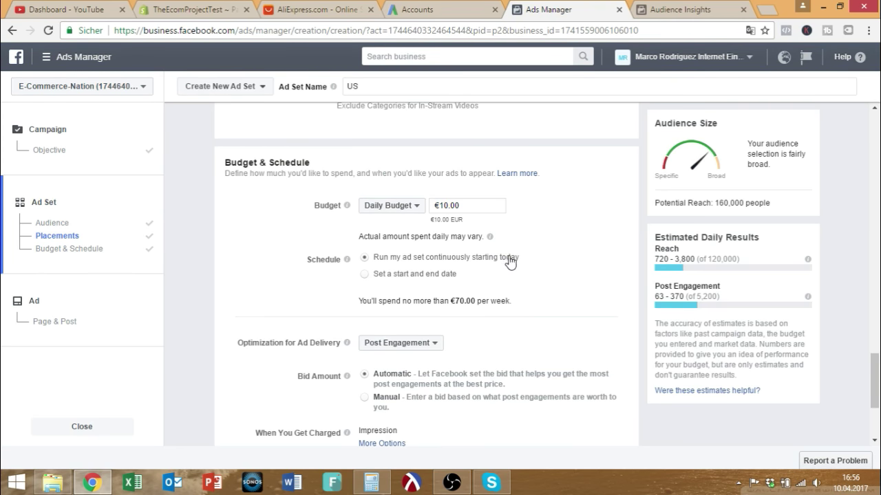
scroll(445, 261, down, 2)
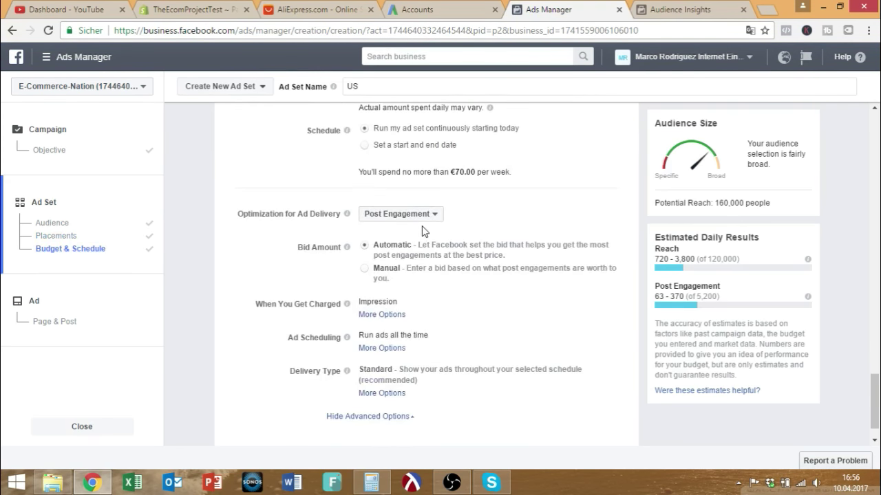
click(426, 216)
click(428, 217)
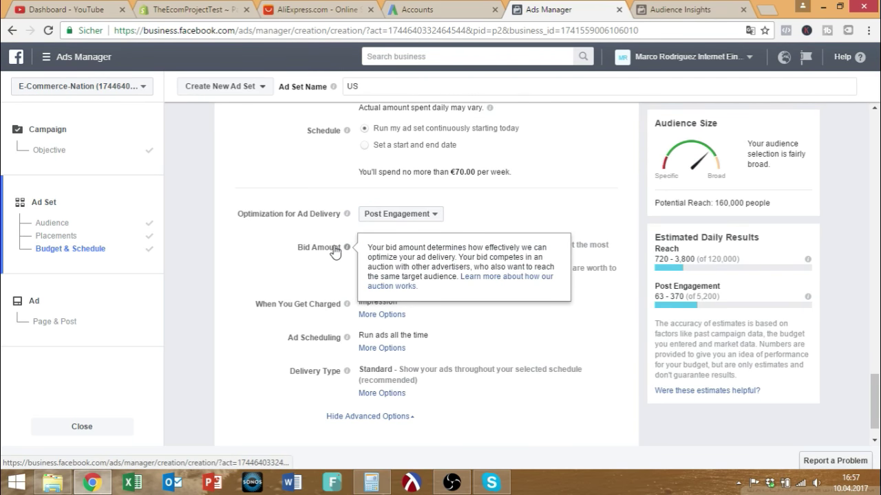
scroll(334, 252, down, 1)
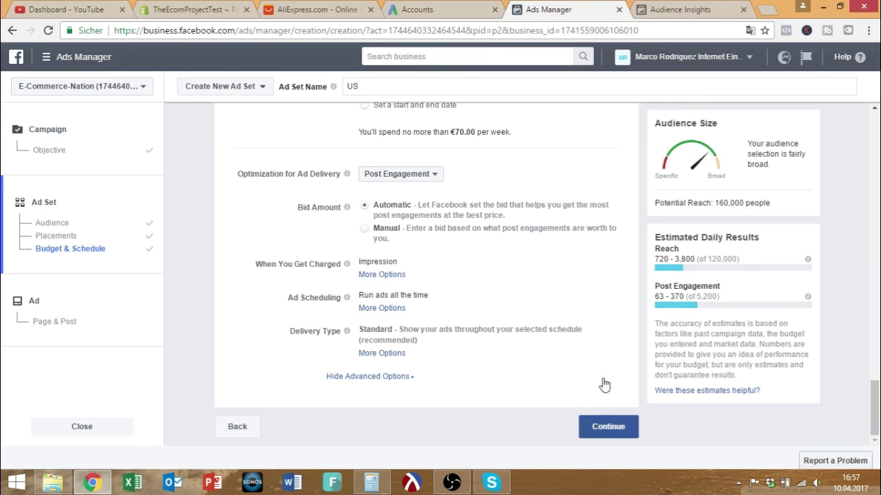
scroll(619, 309, up, 2)
drag(715, 201, 763, 202)
scroll(589, 217, down, 2)
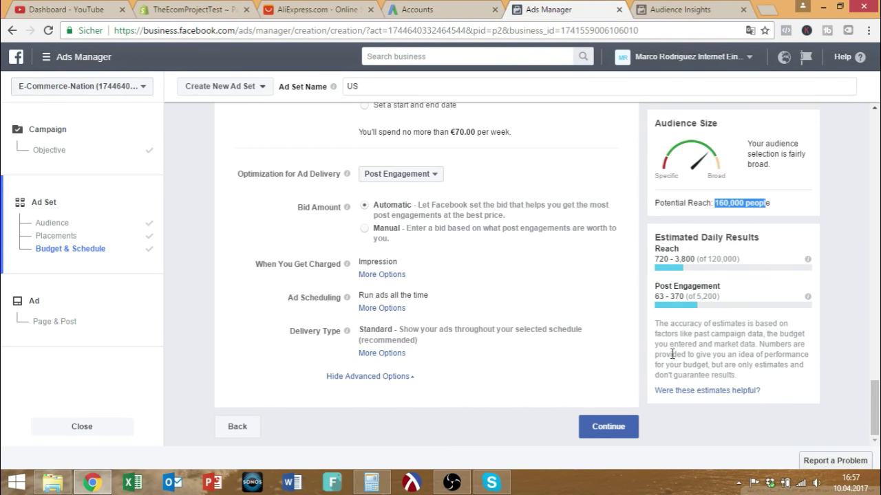
Continue to the ad setup and replace the default ad name with 'IG Beach Ad'.
click(592, 425)
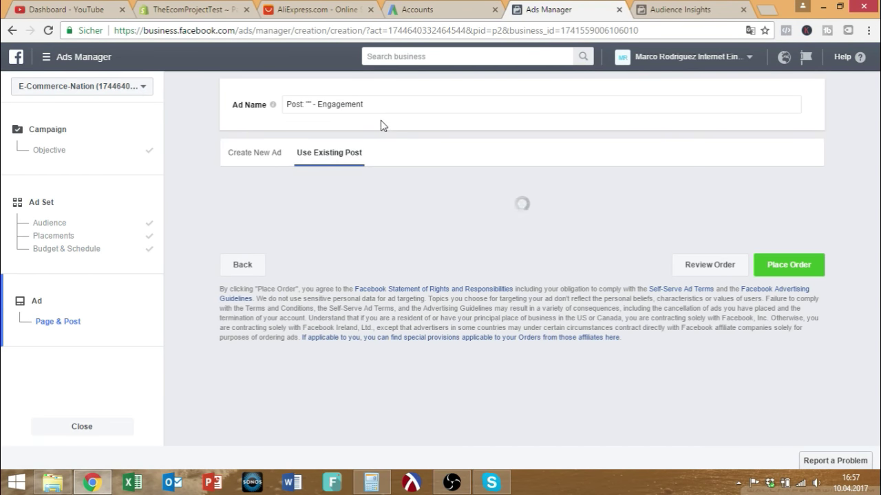
drag(384, 105, 223, 105)
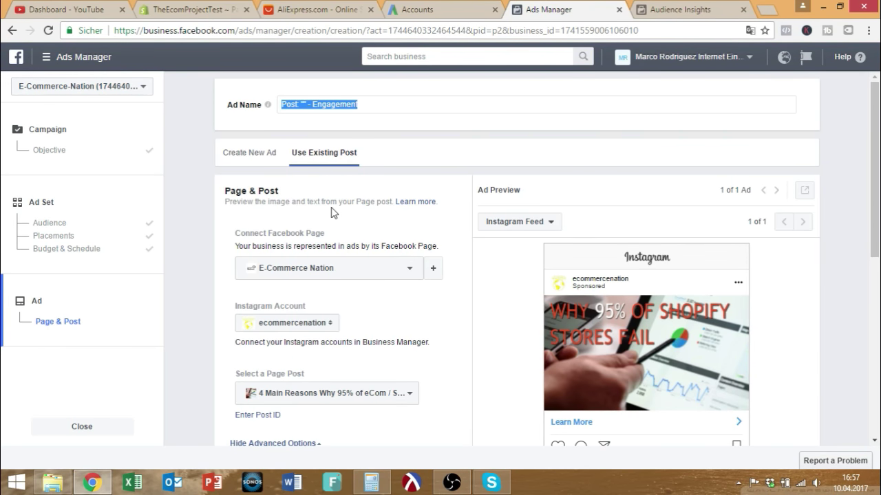
key(BackSpace)
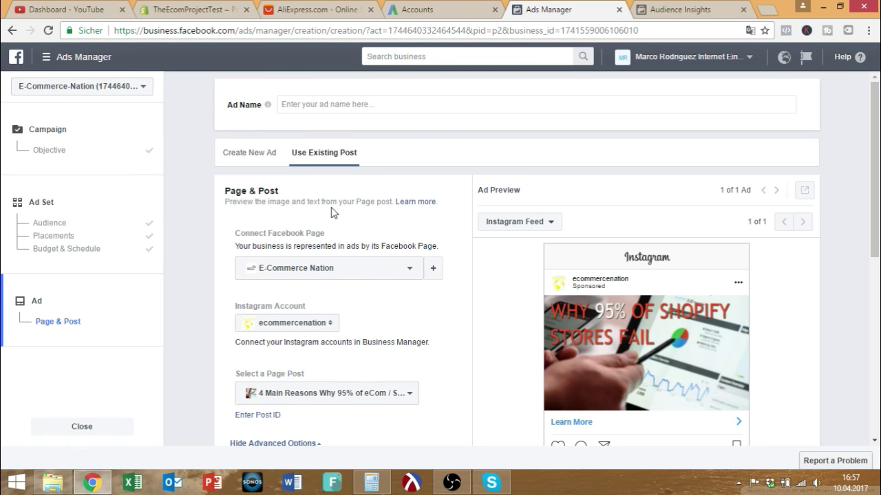
text(IG Beach Ad)
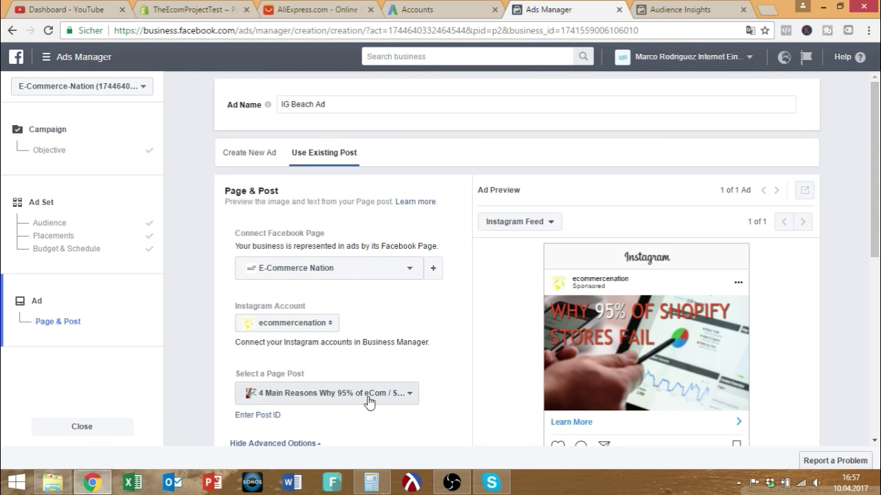
scroll(422, 385, down, 1)
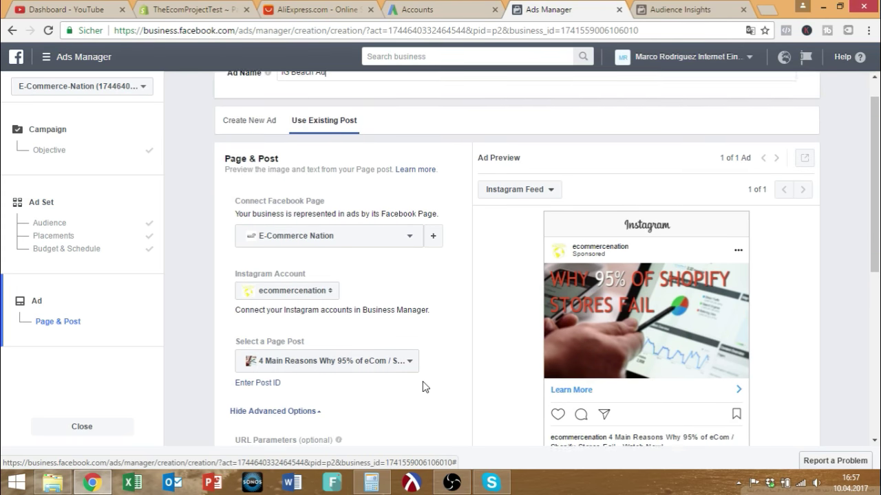
scroll(423, 387, down, 5)
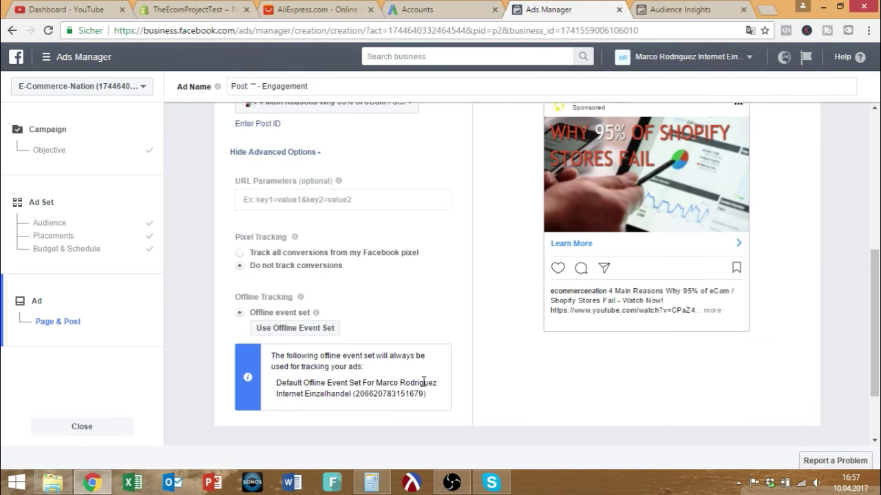
scroll(422, 385, up, 6)
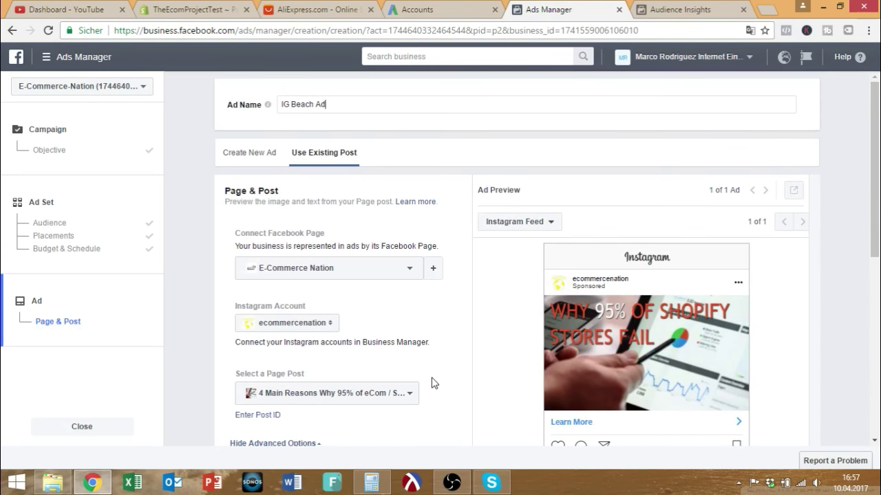
Create a new ad in Slideshow format, then switch to the AliExpress.com tab.
click(234, 152)
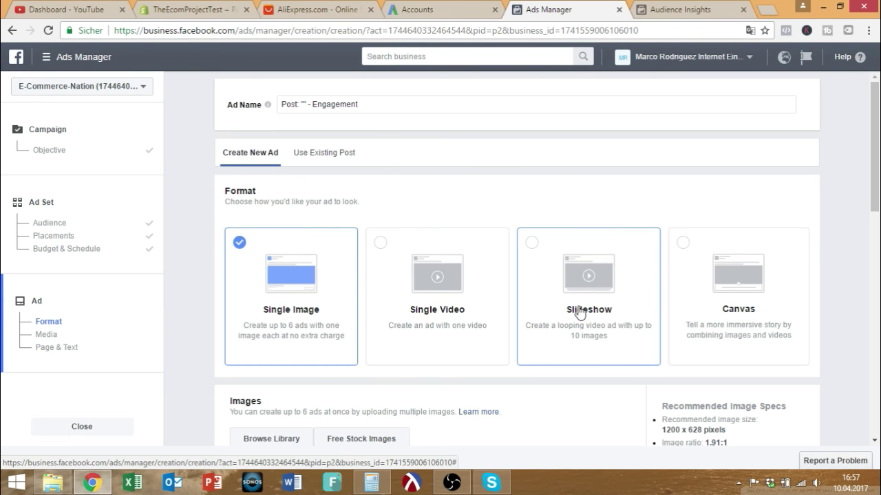
scroll(555, 292, down, 1)
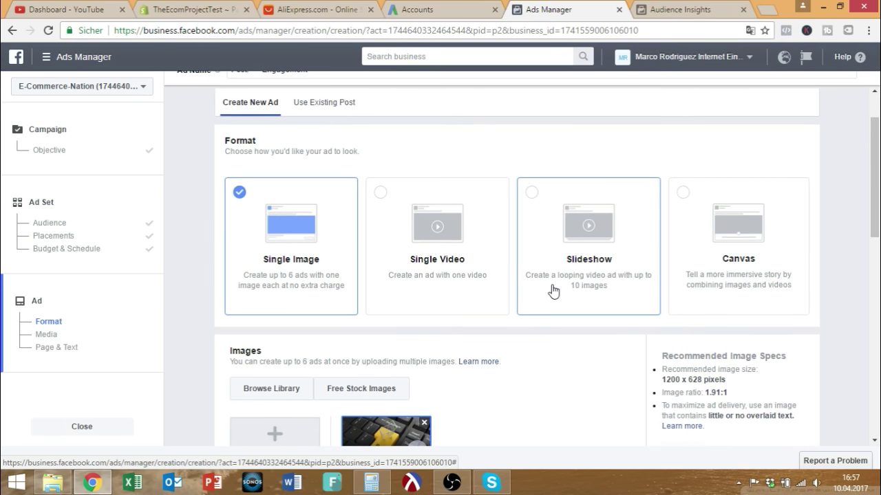
click(553, 288)
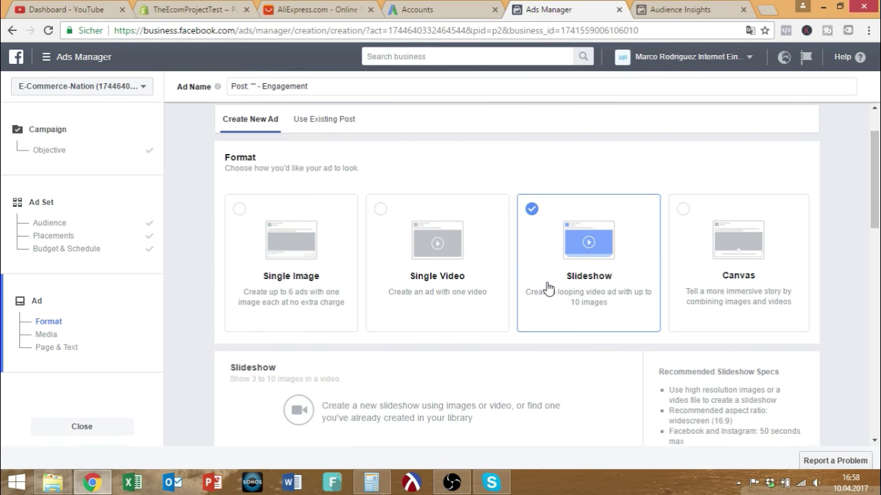
click(293, 10)
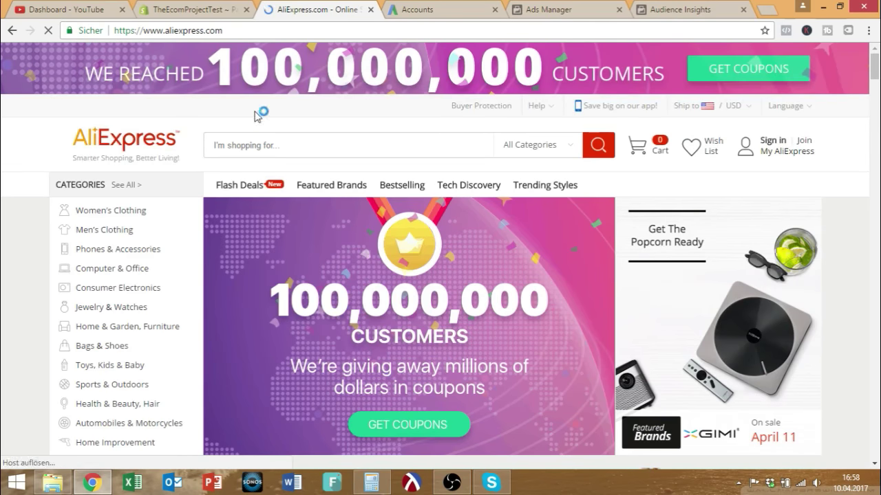
Browse AliExpress's Men's Shoes > Flip Flops listings, then return to the Ads Manager tab.
scroll(123, 272, down, 1)
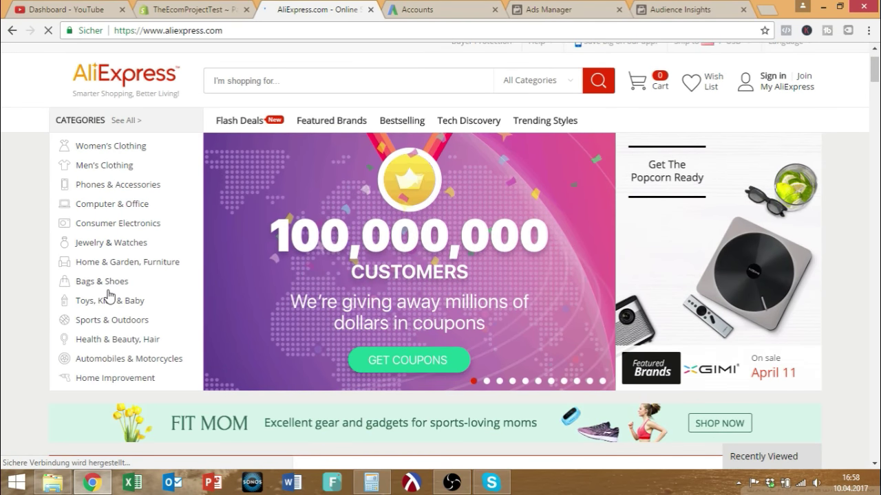
mouse_move(107, 285)
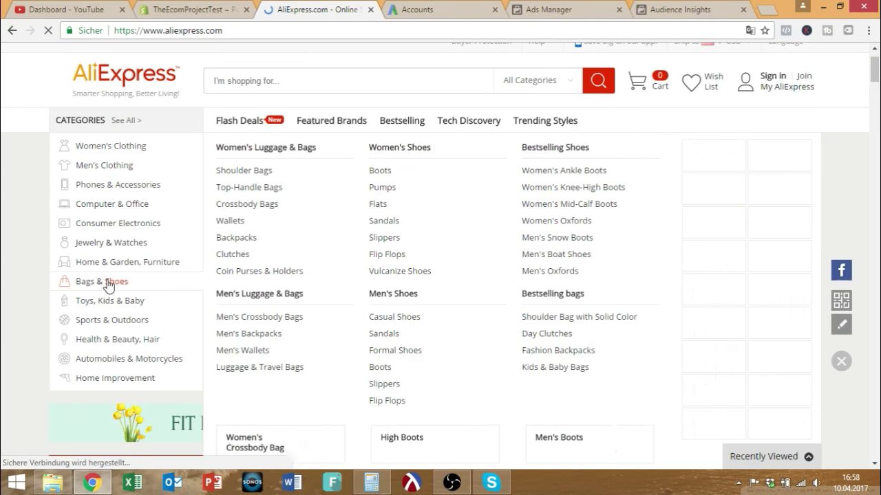
click(384, 404)
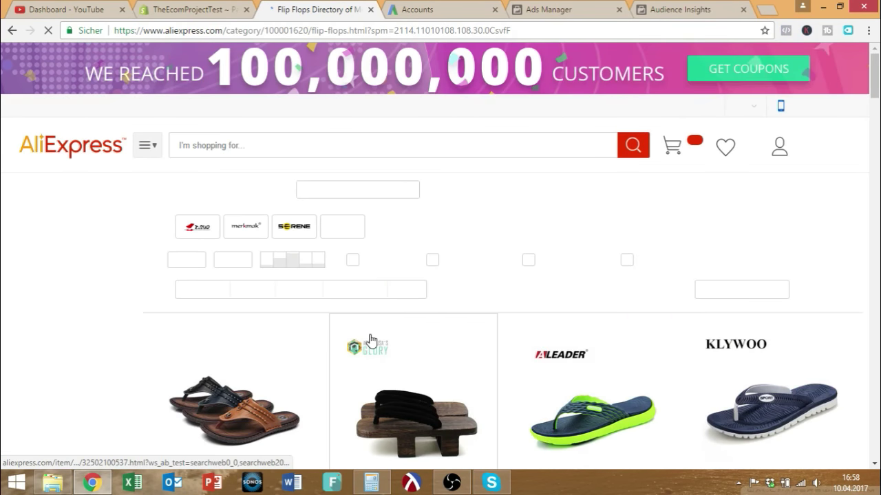
scroll(370, 340, down, 3)
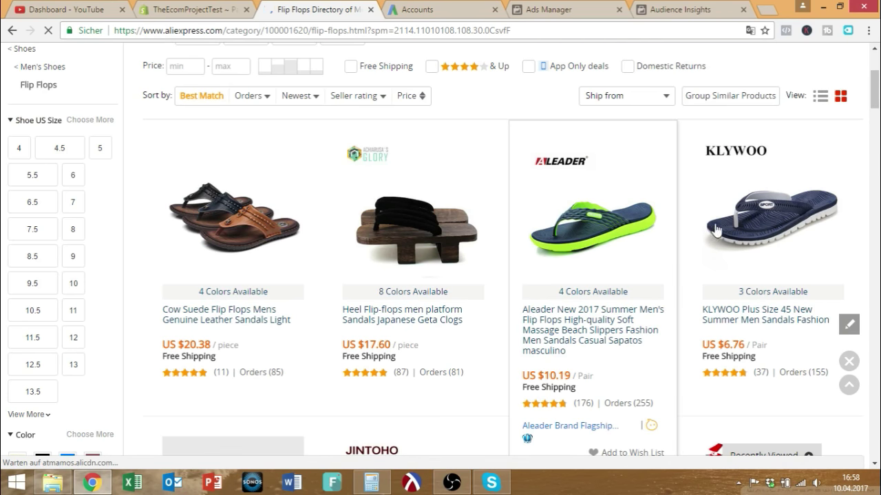
scroll(708, 262, down, 5)
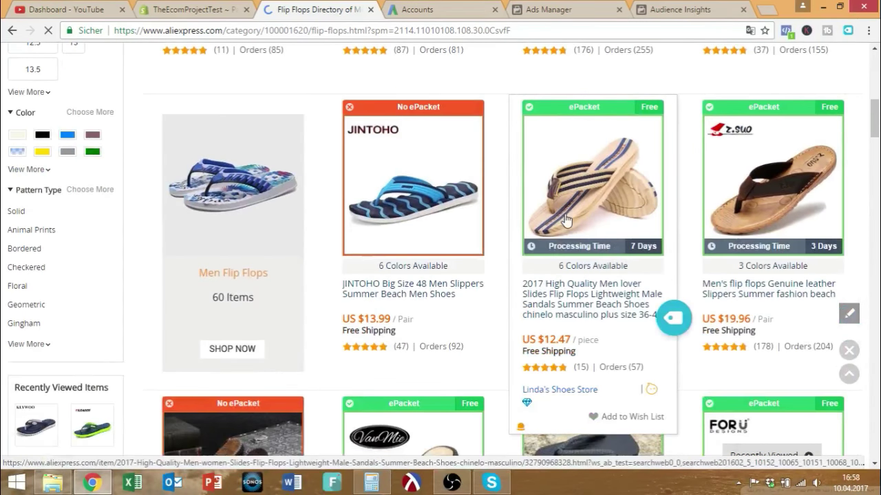
scroll(566, 220, up, 3)
scroll(782, 215, down, 3)
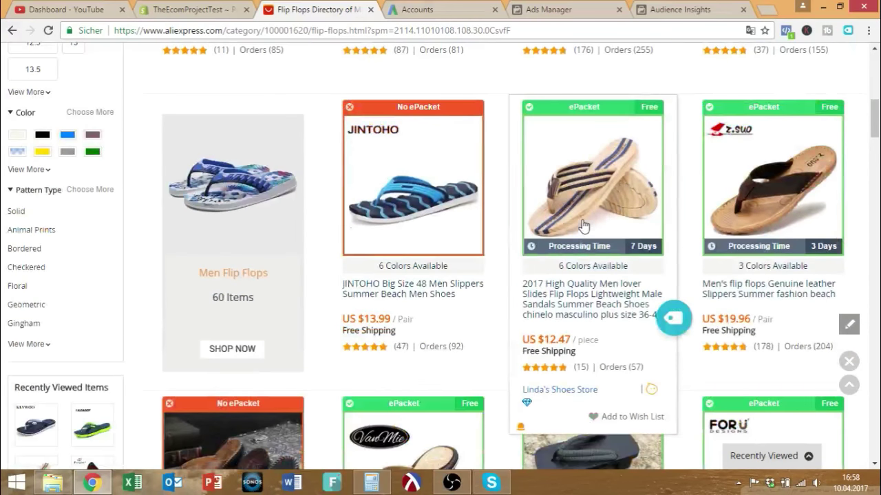
scroll(699, 219, down, 4)
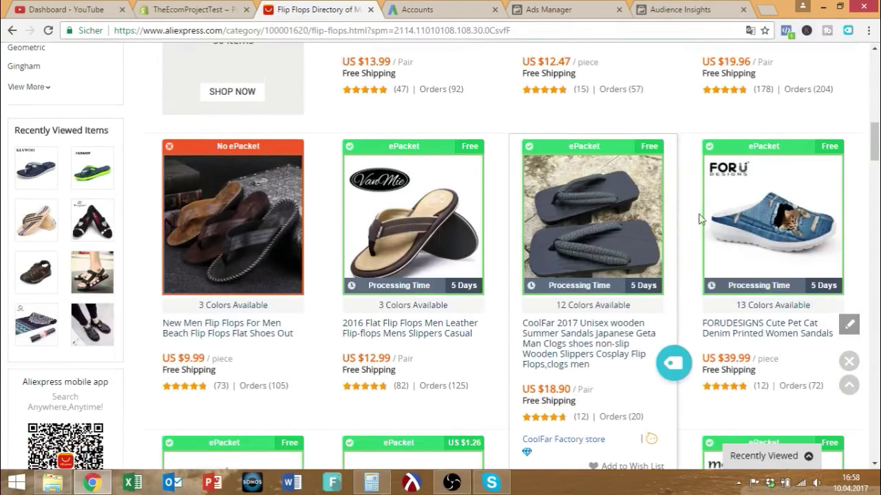
scroll(699, 219, down, 4)
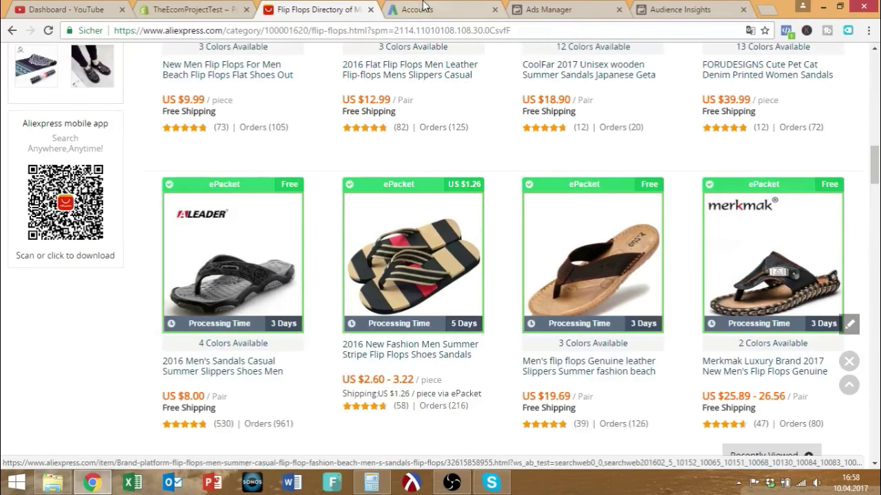
click(544, 9)
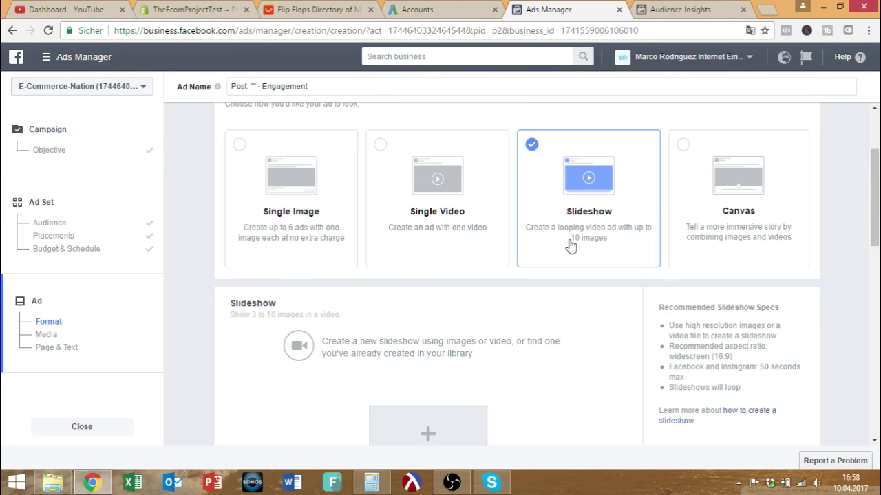
scroll(572, 199, down, 2)
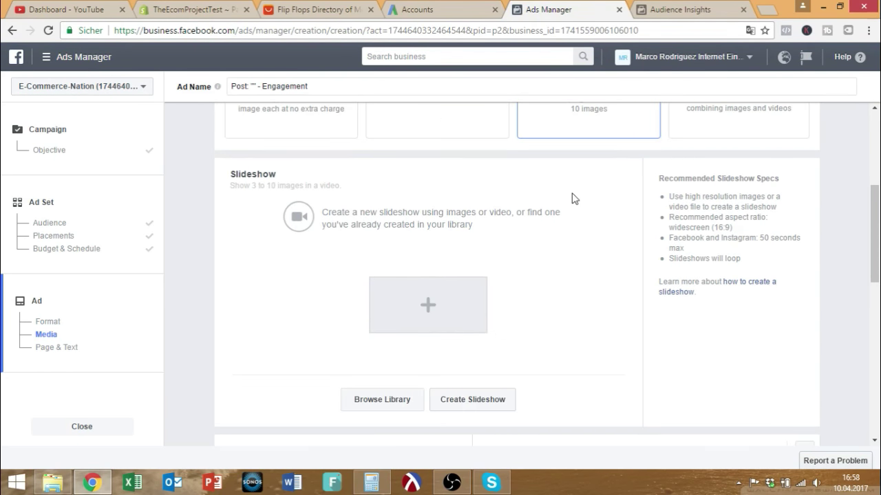
scroll(572, 199, up, 2)
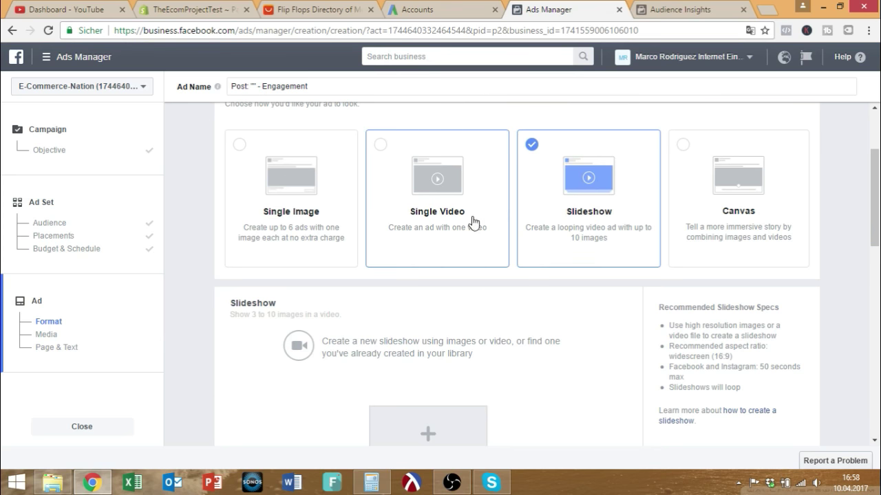
scroll(618, 237, up, 1)
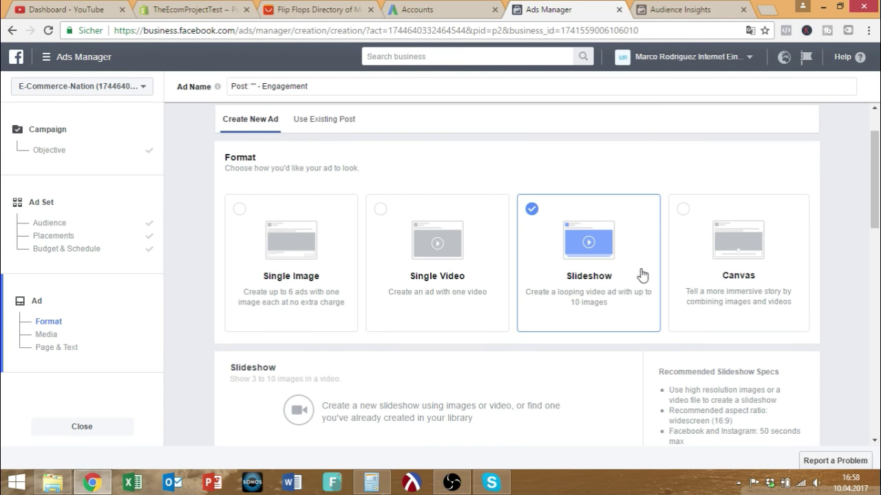
scroll(679, 222, up, 1)
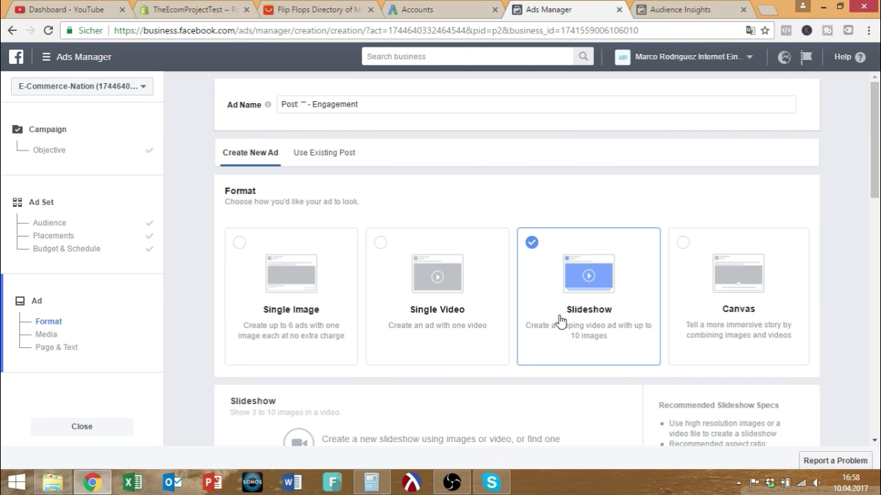
scroll(561, 320, down, 3)
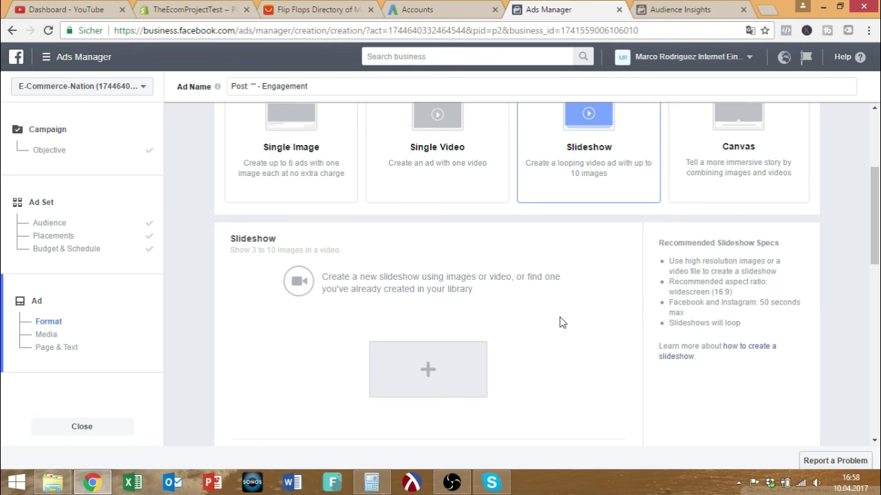
scroll(561, 322, up, 3)
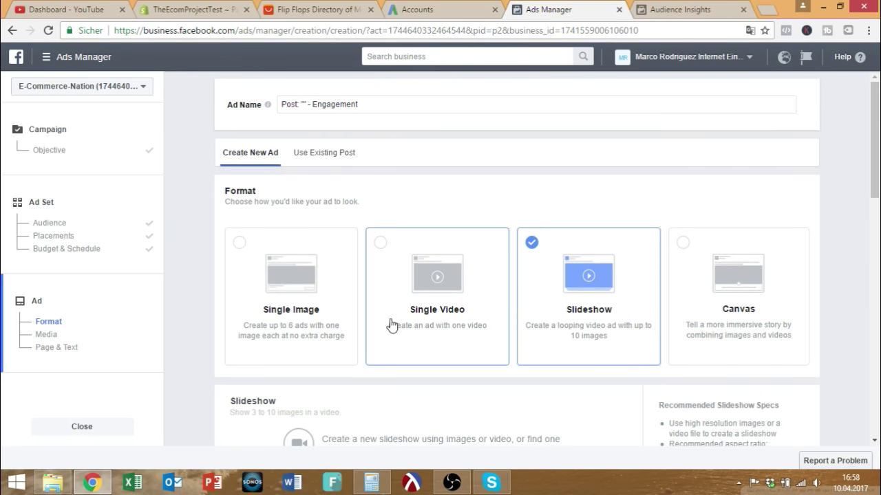
scroll(610, 291, down, 3)
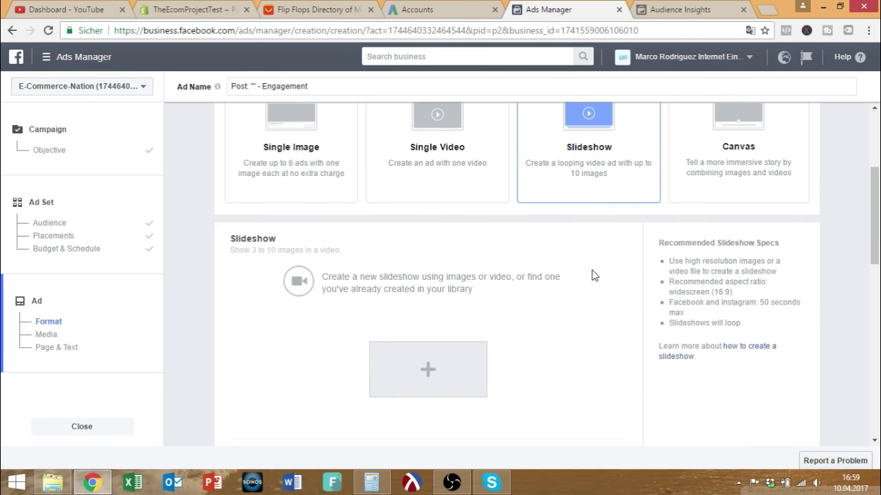
scroll(594, 275, down, 1)
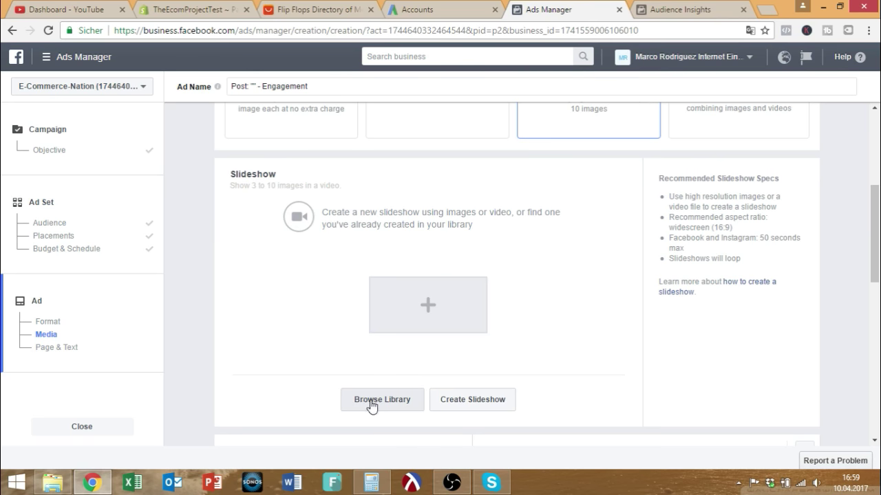
scroll(468, 320, down, 1)
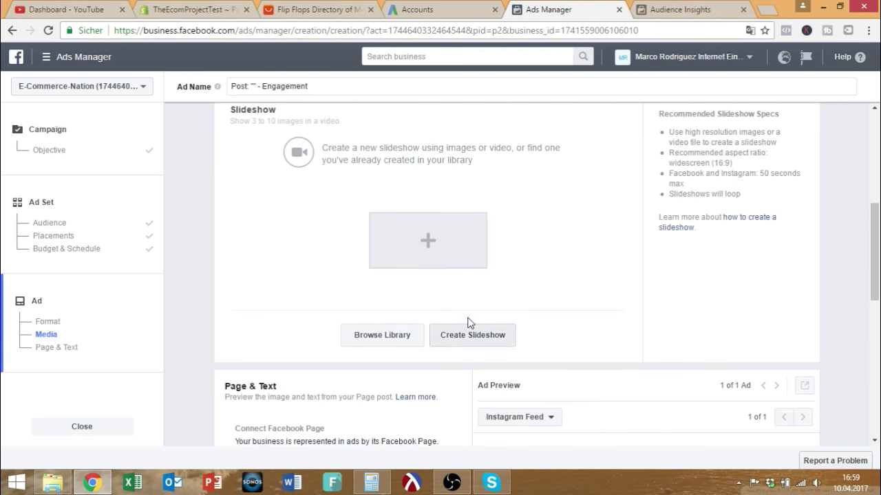
scroll(330, 326, up, 4)
scroll(331, 337, down, 4)
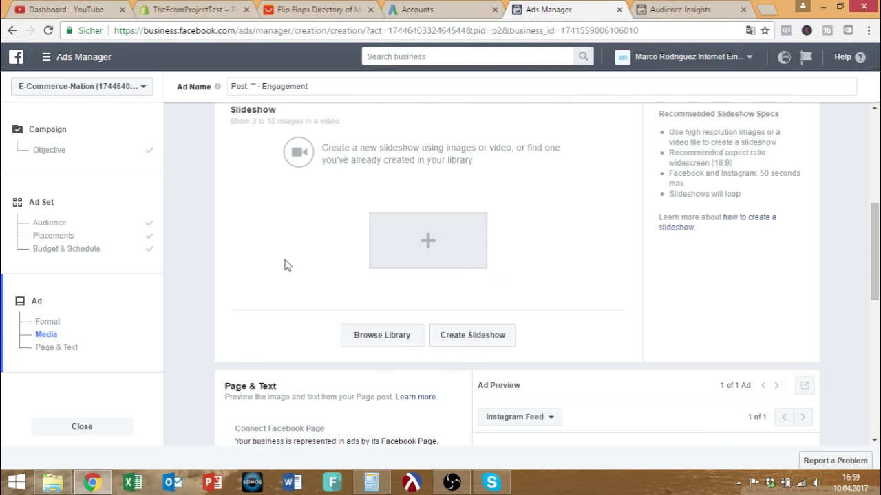
click(284, 5)
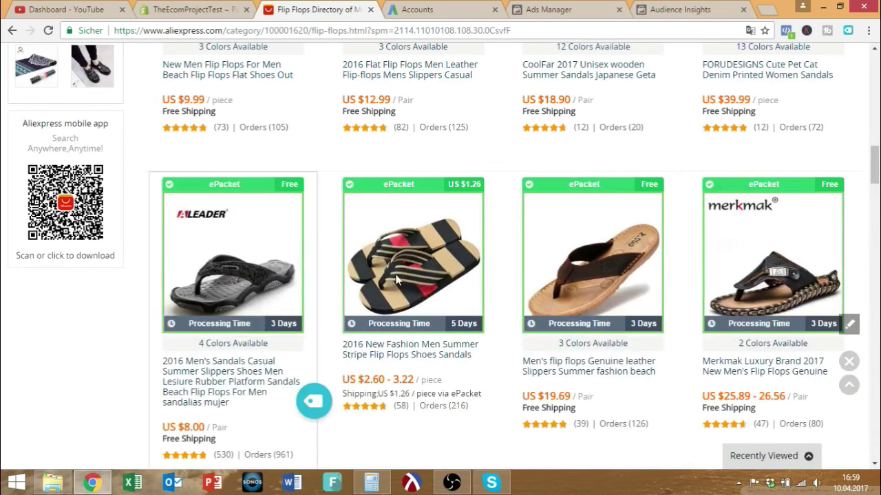
click(559, 10)
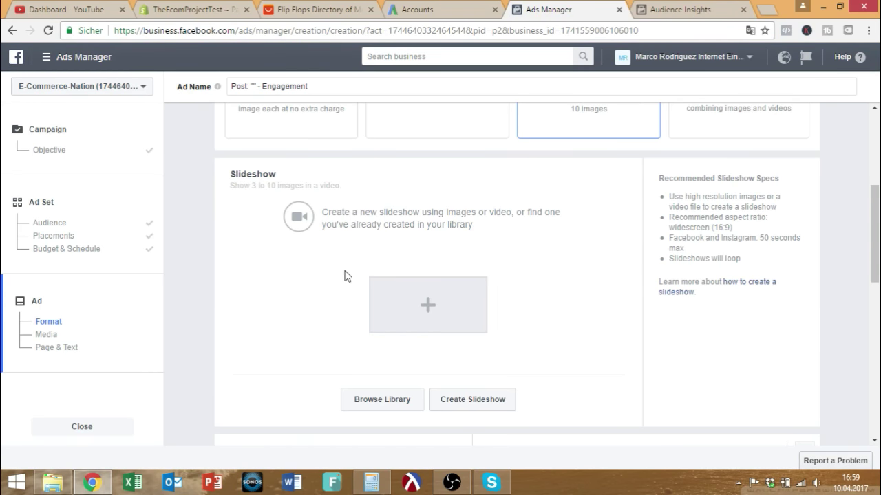
scroll(347, 276, down, 3)
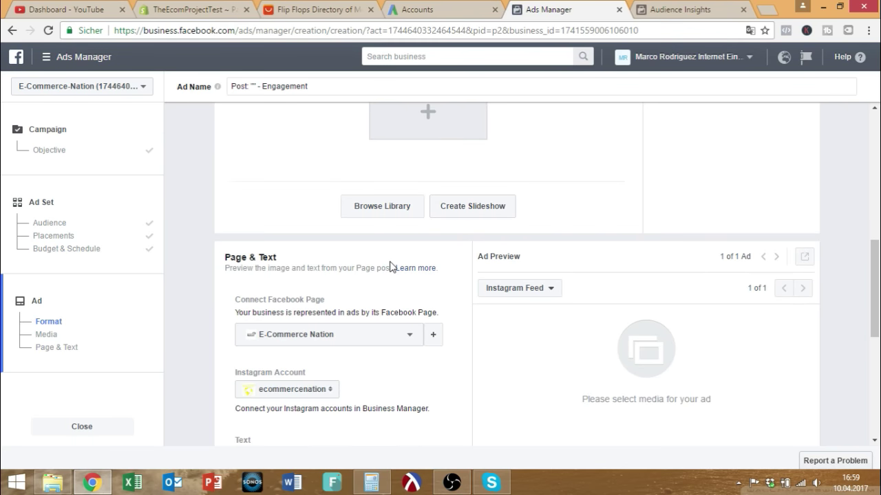
Review the ad text opening with 'We help you growing and improving YOUR online business.'.
scroll(390, 266, up, 2)
scroll(530, 301, up, 2)
scroll(529, 301, down, 3)
scroll(616, 273, down, 5)
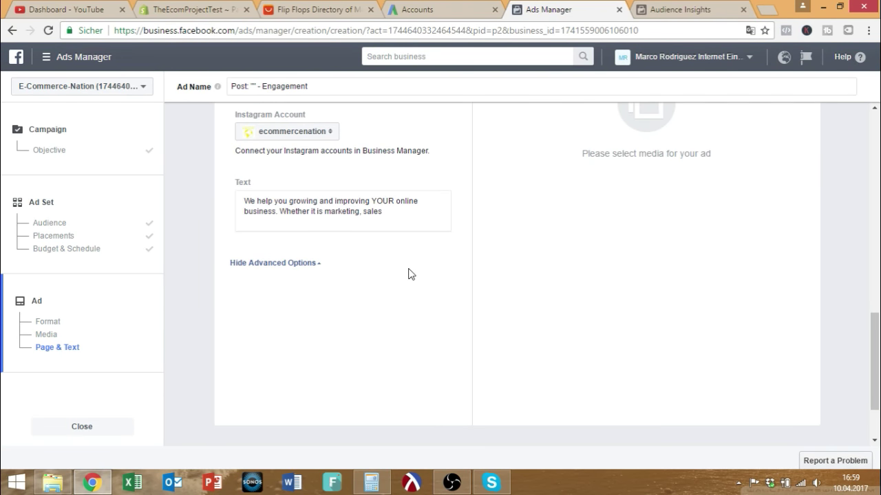
scroll(408, 273, up, 3)
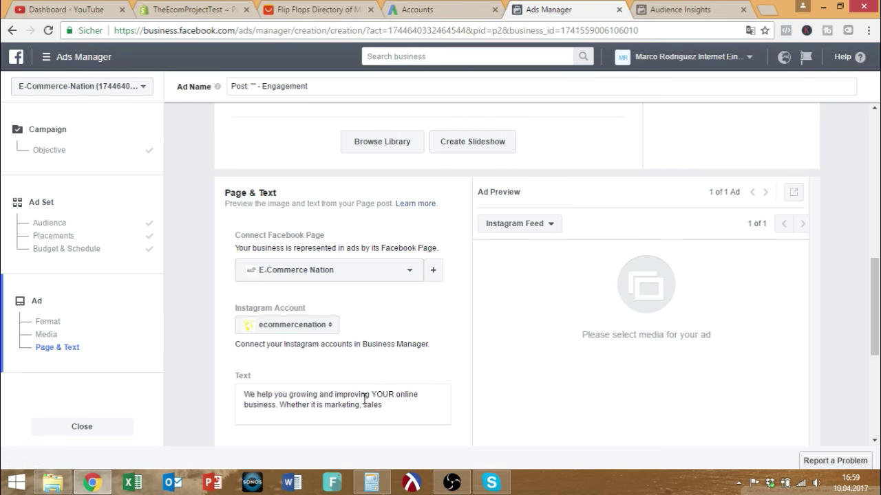
scroll(511, 301, up, 1)
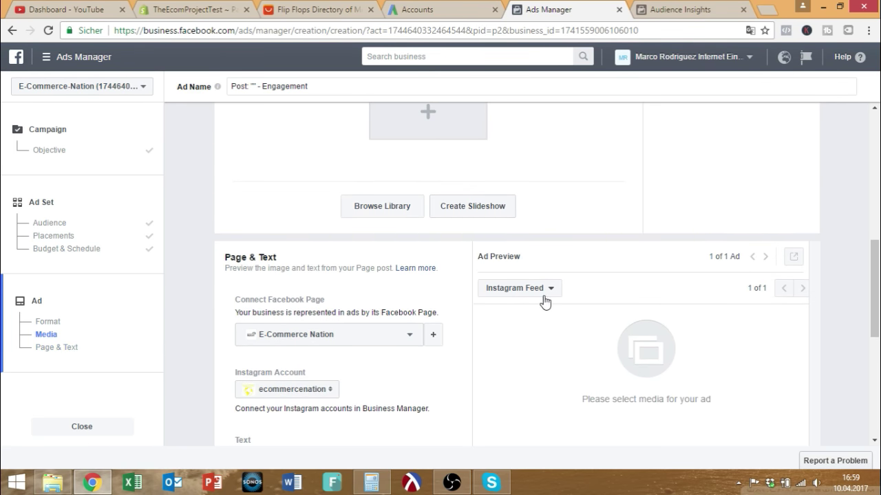
scroll(545, 303, down, 2)
drag(383, 341, 222, 319)
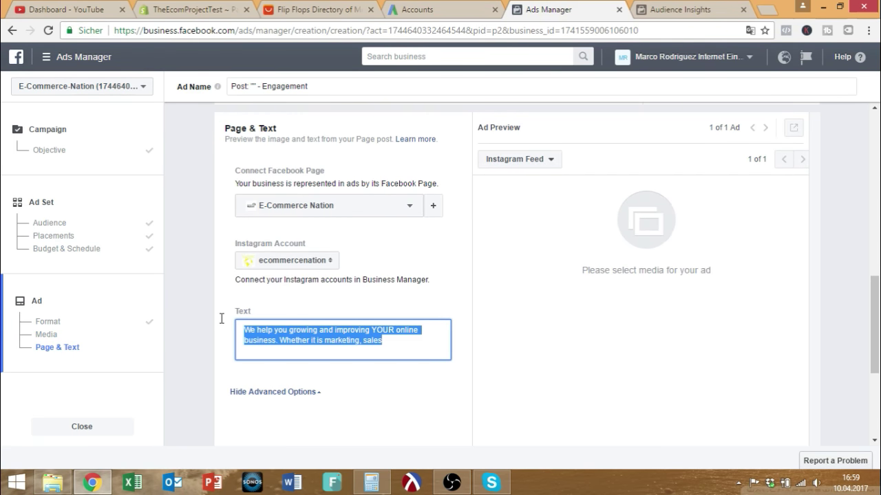
scroll(206, 298, up, 4)
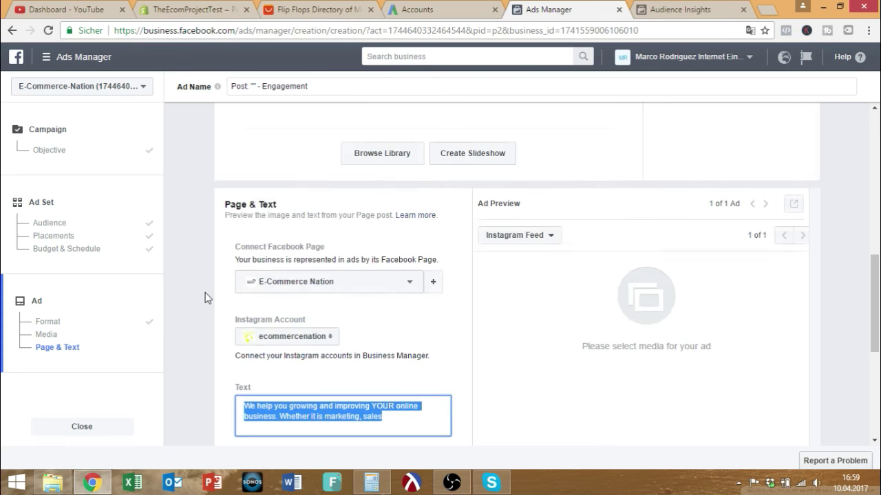
Open the media library and video file browser, then cancel and close both.
click(370, 337)
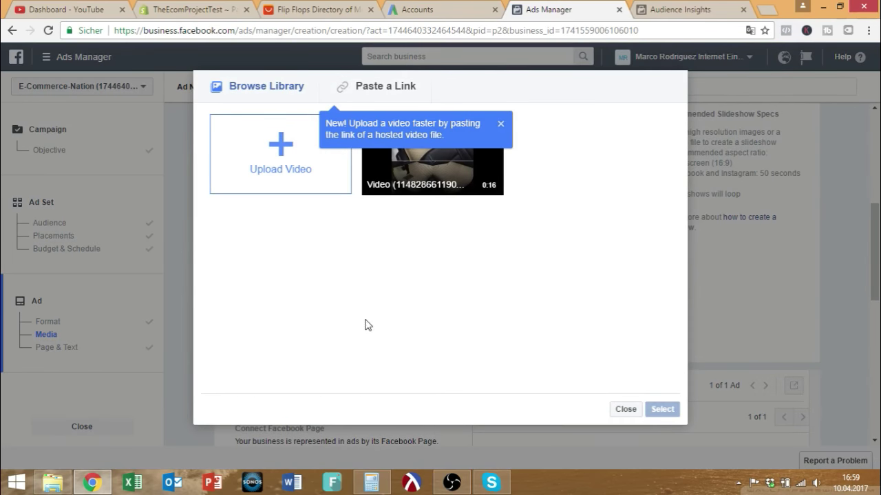
click(280, 172)
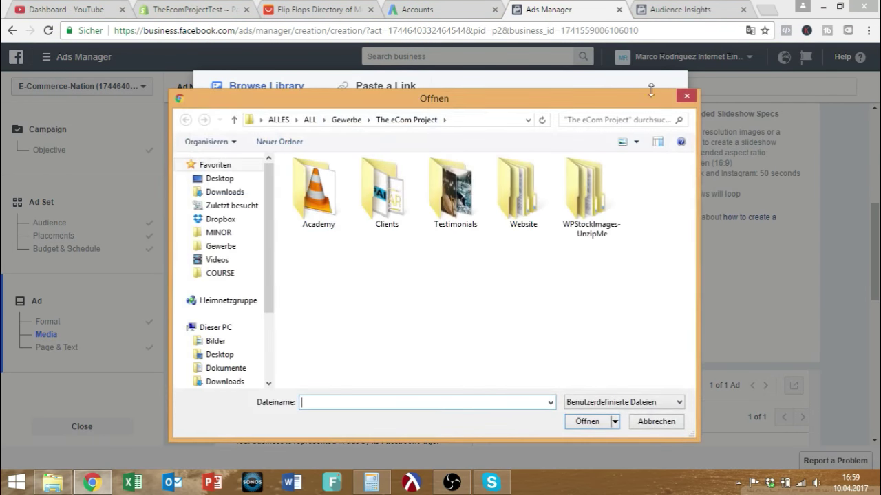
click(656, 422)
click(624, 409)
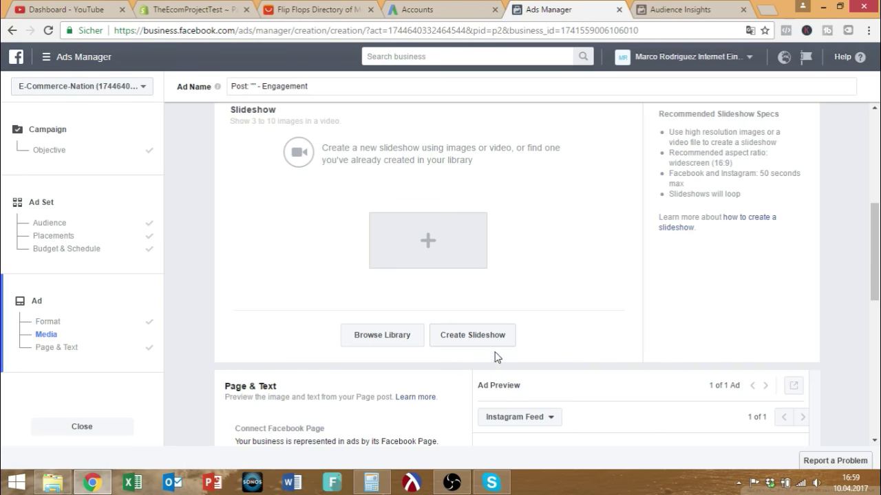
scroll(454, 351, up, 2)
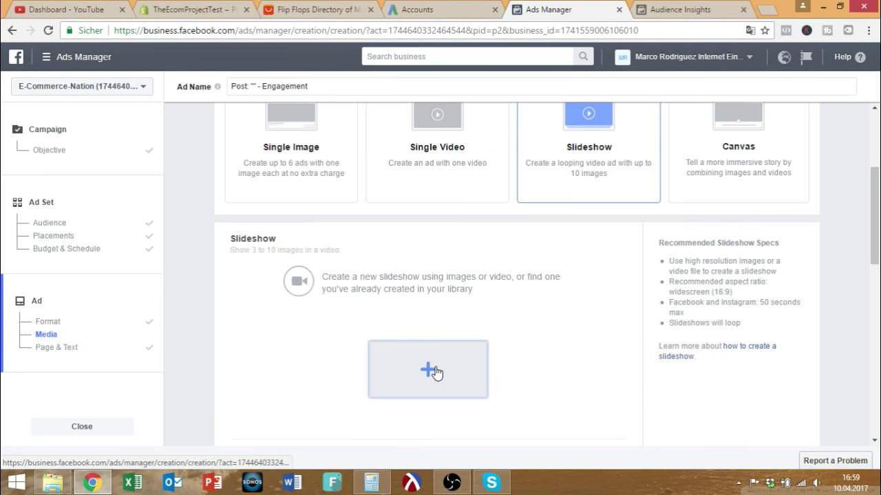
Start a new slideshow, keeping the Original aspect ratio.
click(435, 372)
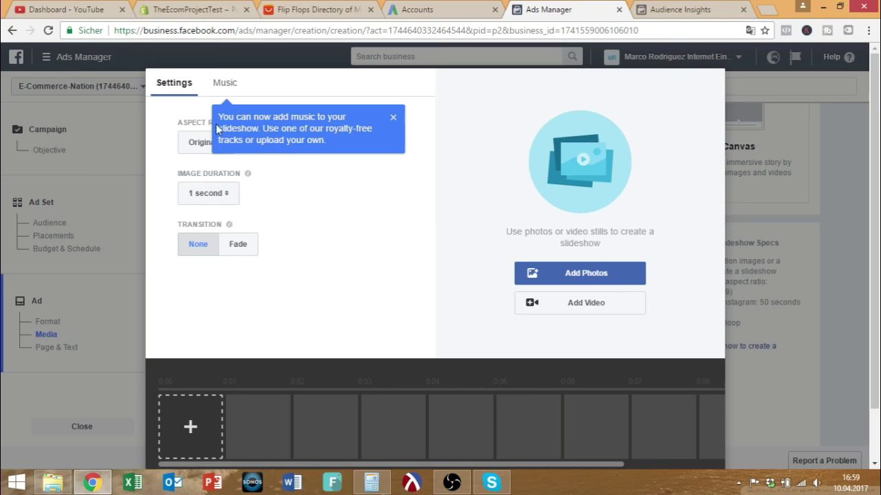
click(204, 147)
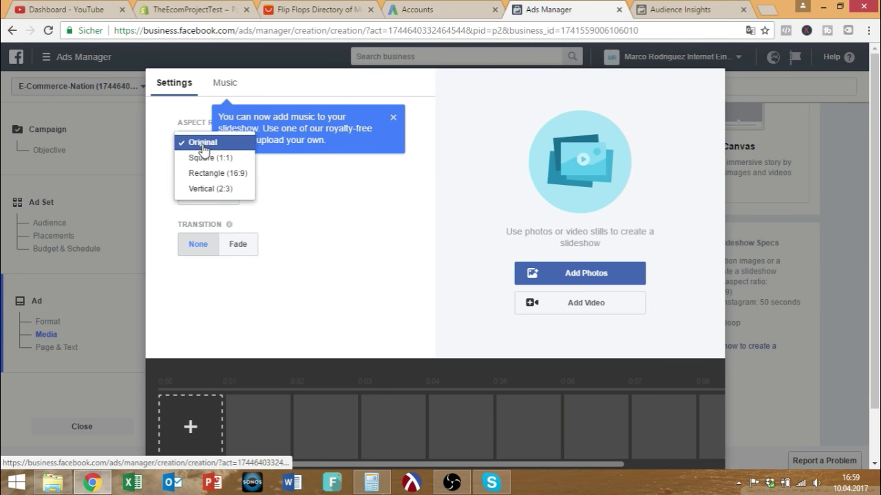
click(204, 146)
scroll(300, 216, down, 2)
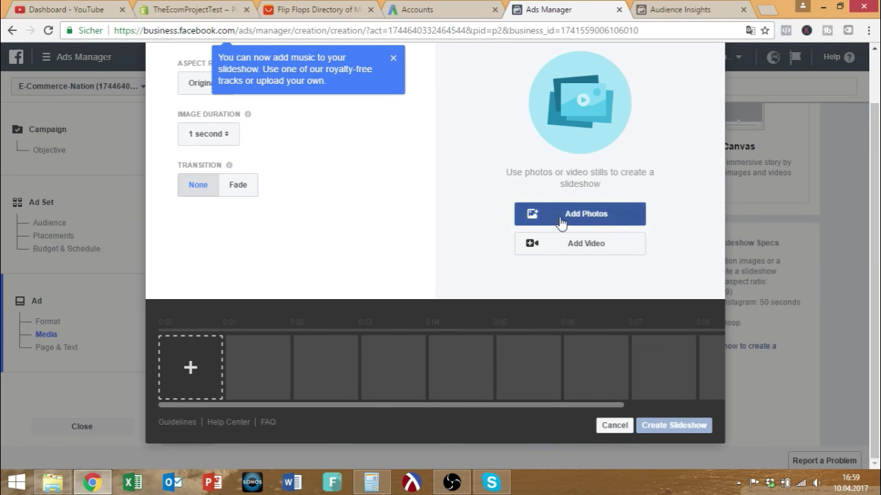
Add the first 'beach' stock image as the slideshow's first slide.
click(562, 215)
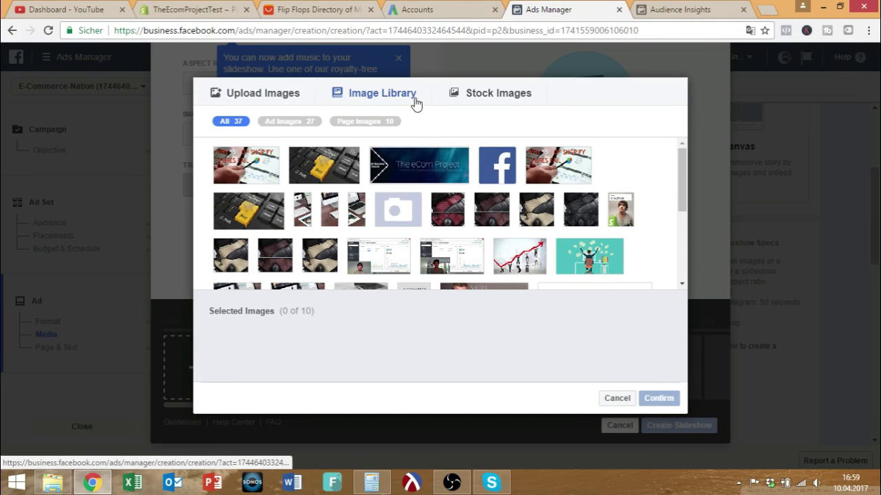
click(448, 102)
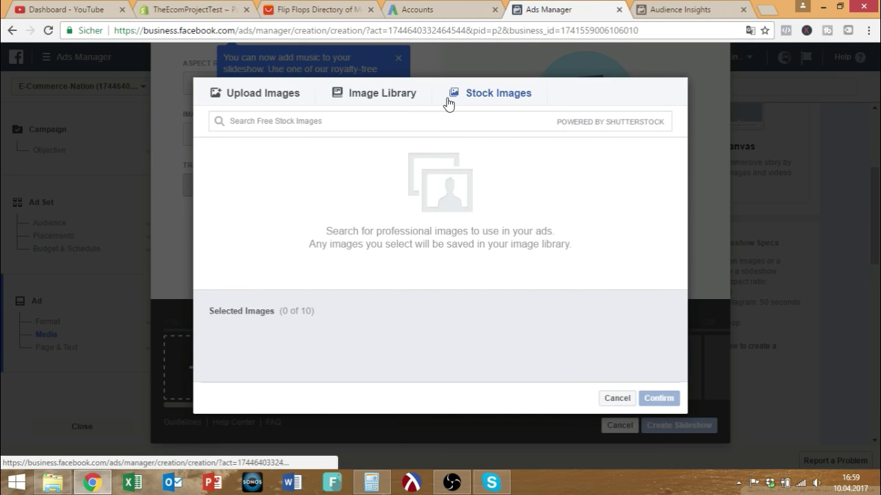
click(345, 121)
text(beach)
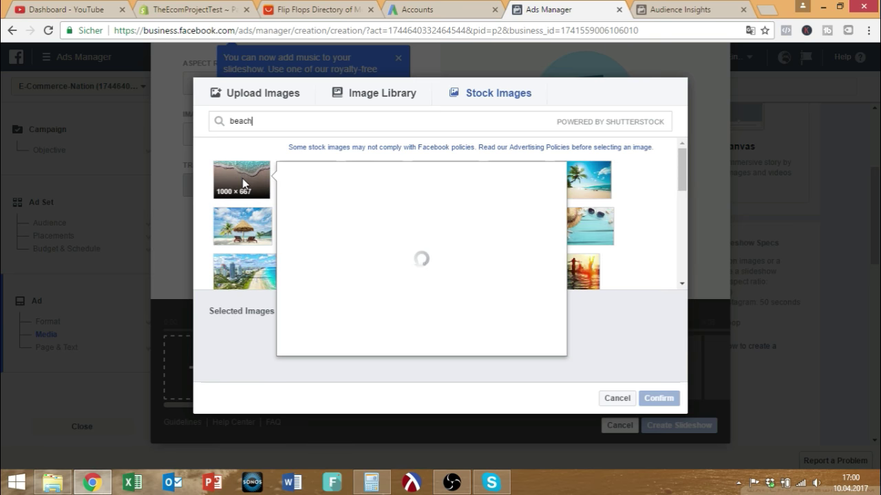
click(243, 179)
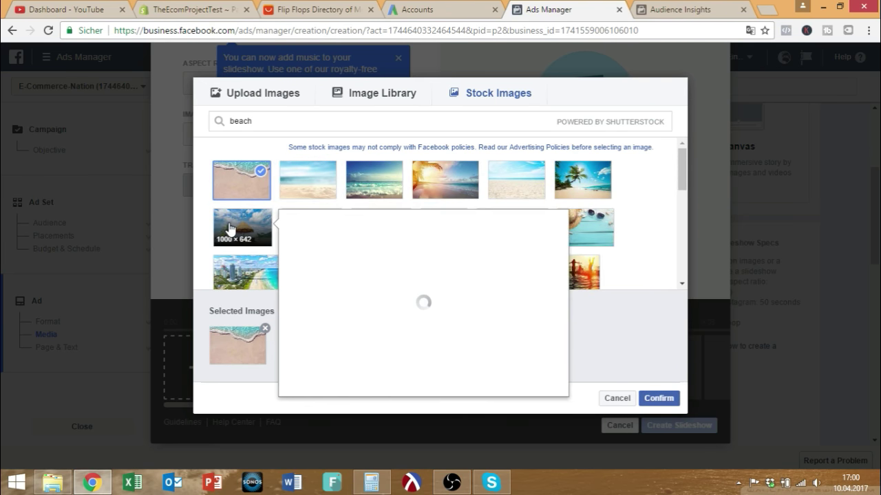
click(660, 399)
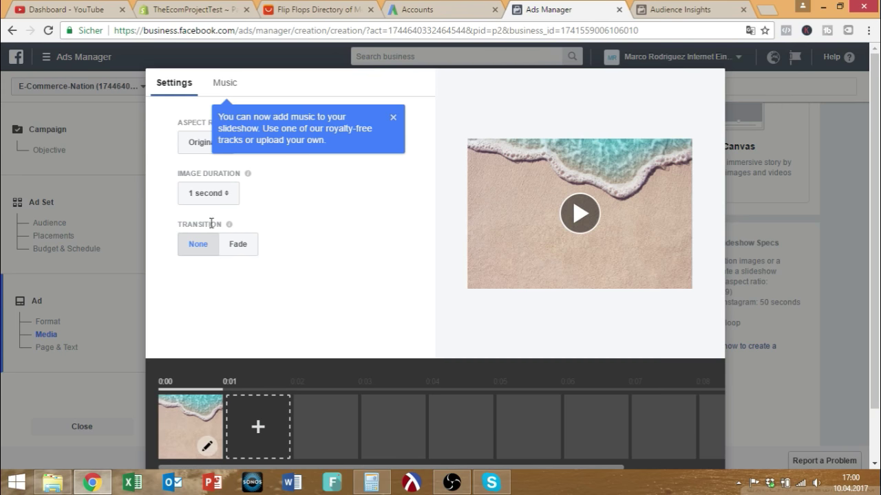
Set each image's duration to 5 seconds.
click(211, 194)
click(216, 254)
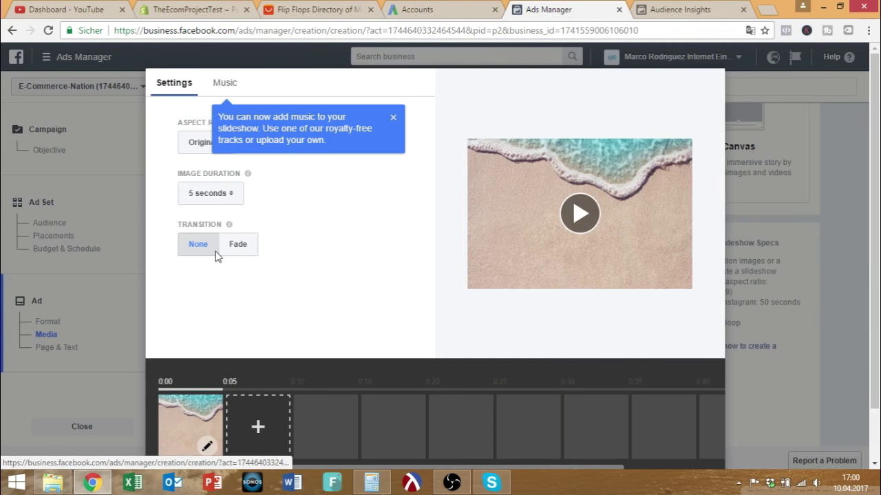
click(200, 146)
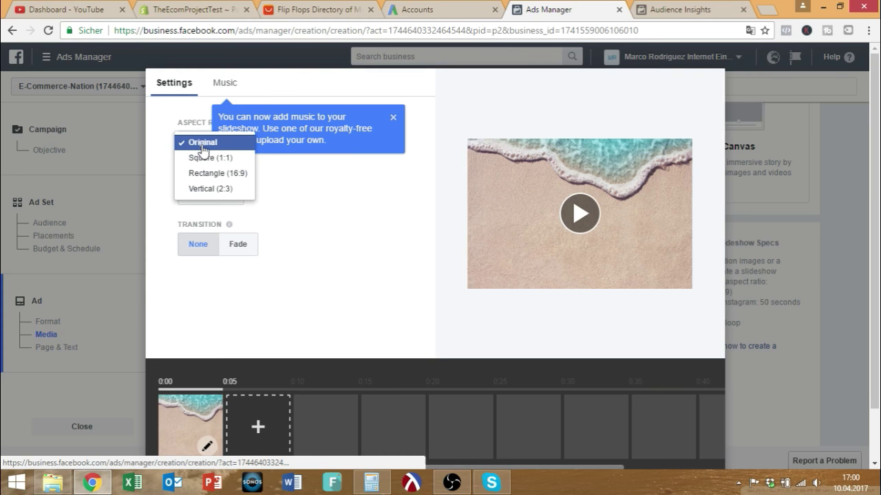
Leave the aspect ratio at Original and dismiss the add-music tip on the Music tab.
click(313, 202)
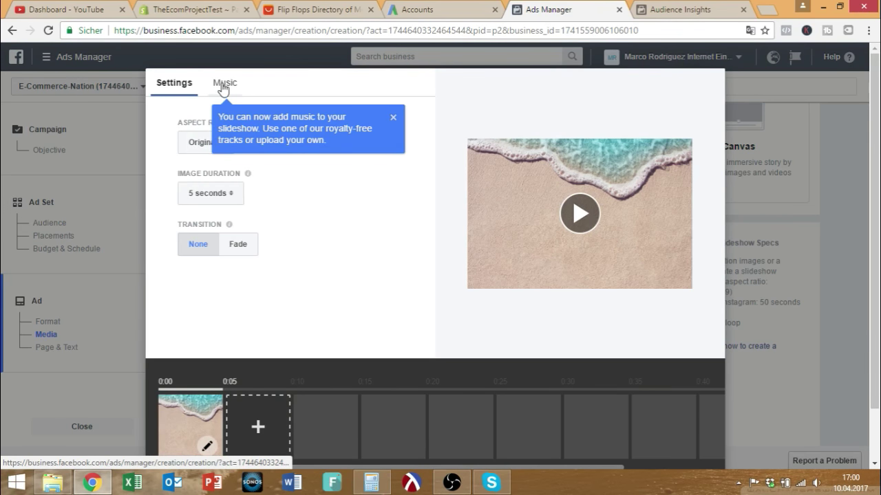
click(223, 83)
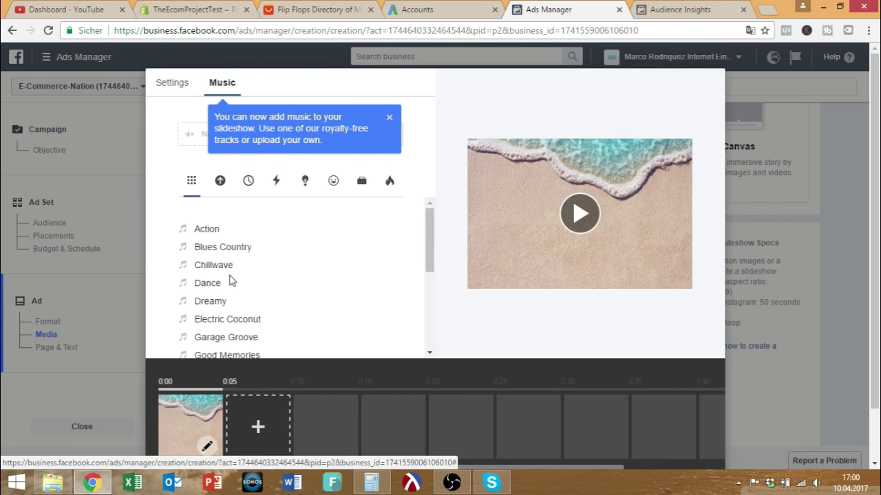
scroll(229, 281, down, 3)
scroll(228, 283, up, 3)
click(388, 120)
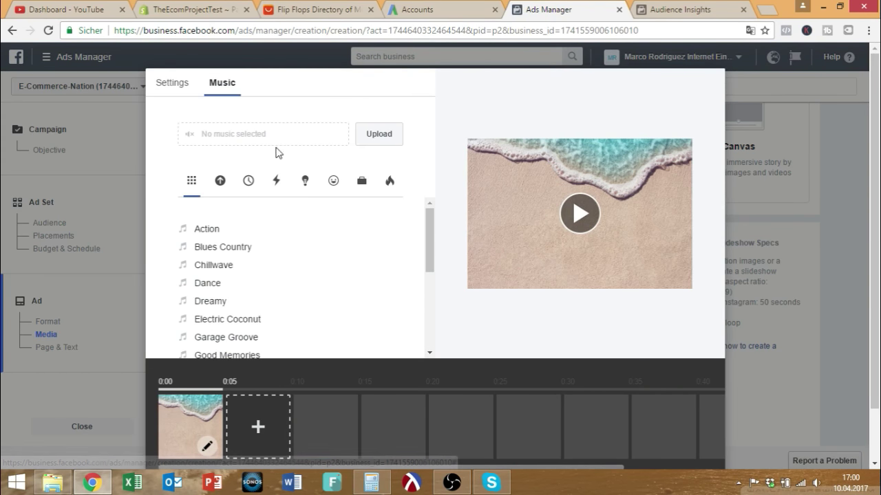
scroll(209, 283, down, 4)
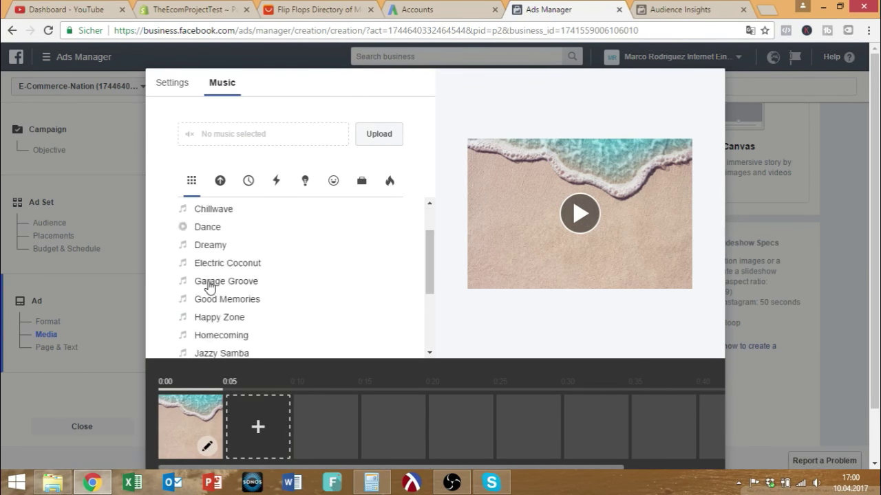
scroll(208, 284, up, 4)
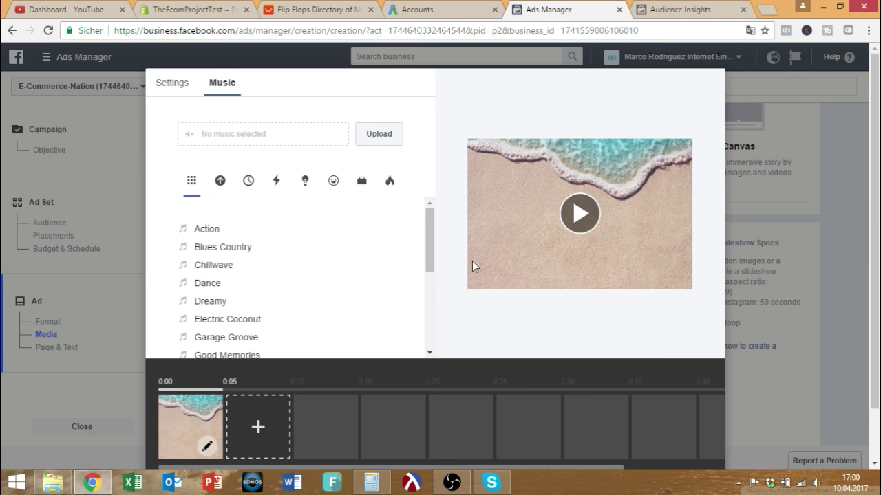
Play the slideshow preview without adding music, then return to Settings.
click(581, 221)
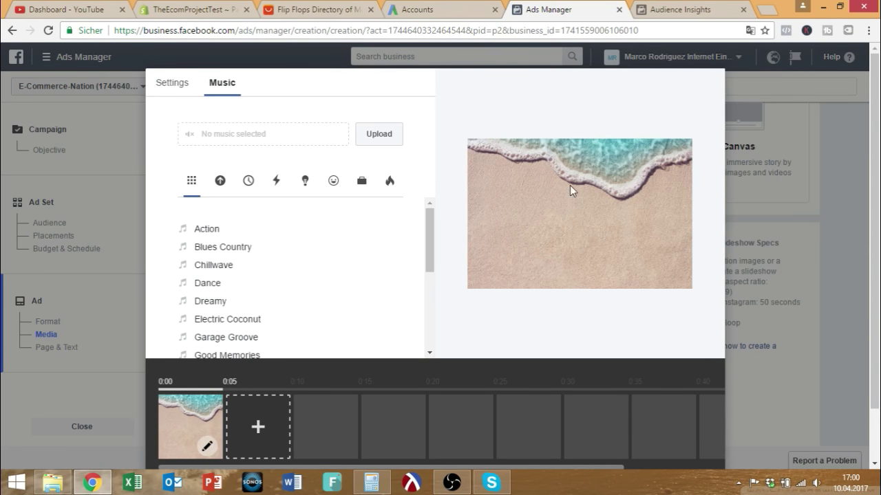
scroll(296, 227, down, 5)
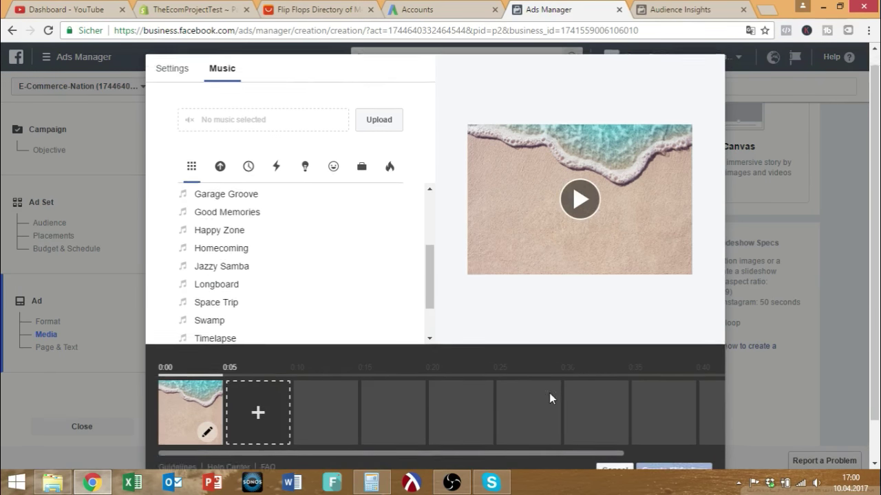
scroll(448, 360, up, 2)
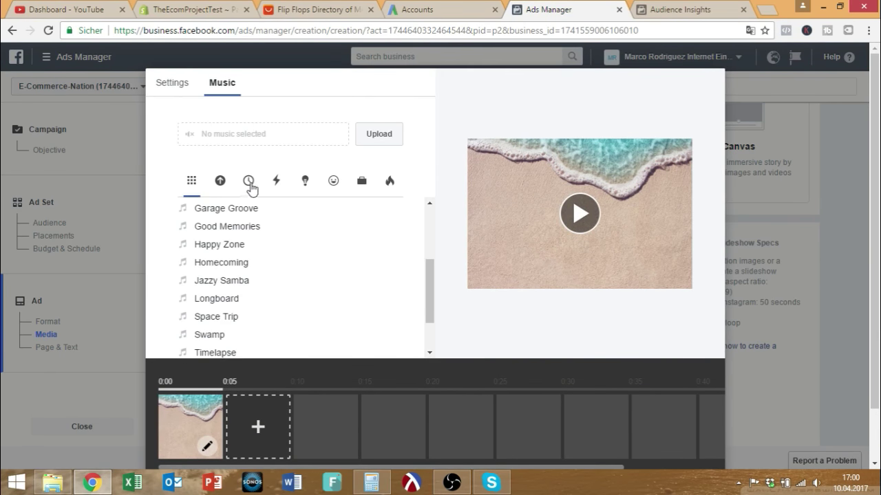
click(173, 85)
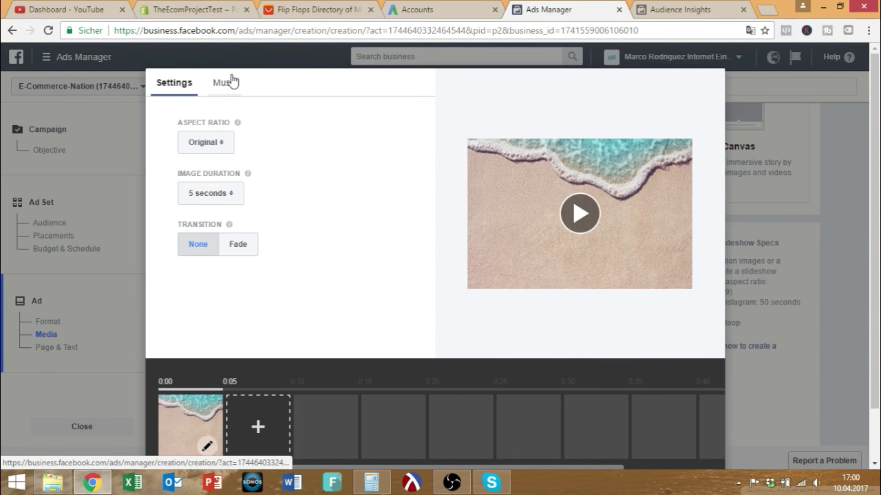
click(225, 82)
click(174, 83)
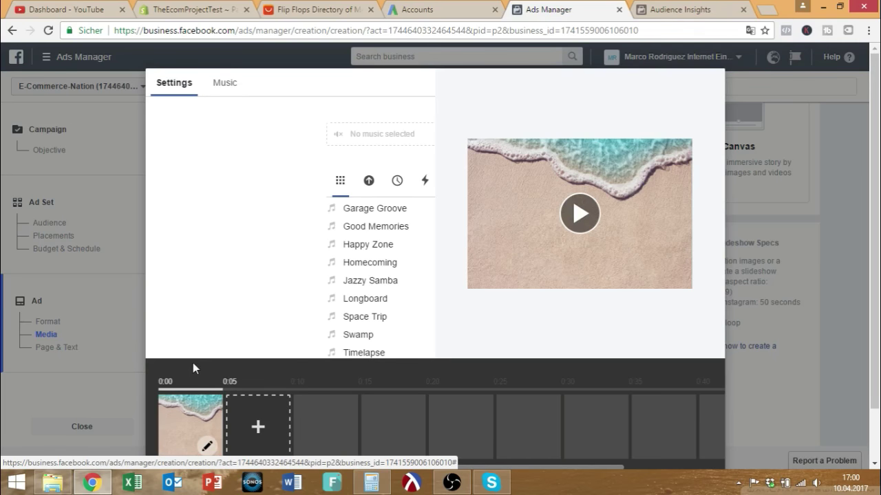
Add the first 'flip flops' stock photo as another slideshow image.
click(255, 428)
click(473, 96)
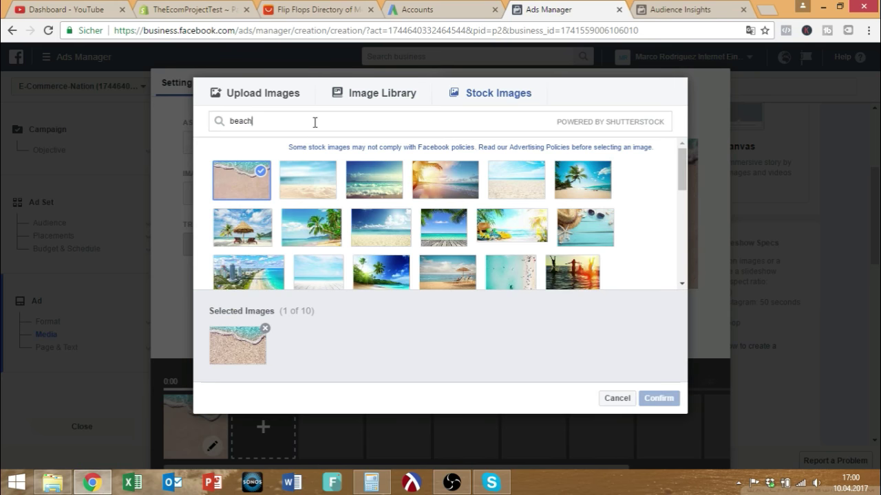
drag(315, 122, 166, 120)
text(flip flops)
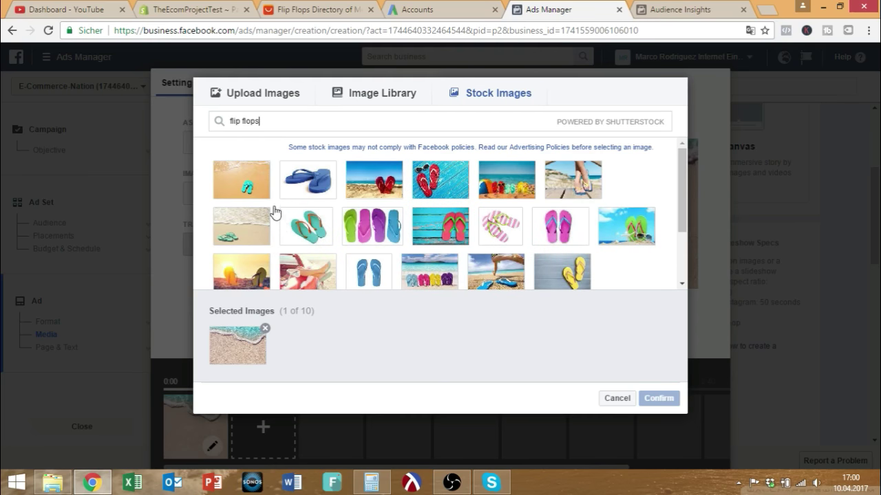
click(253, 189)
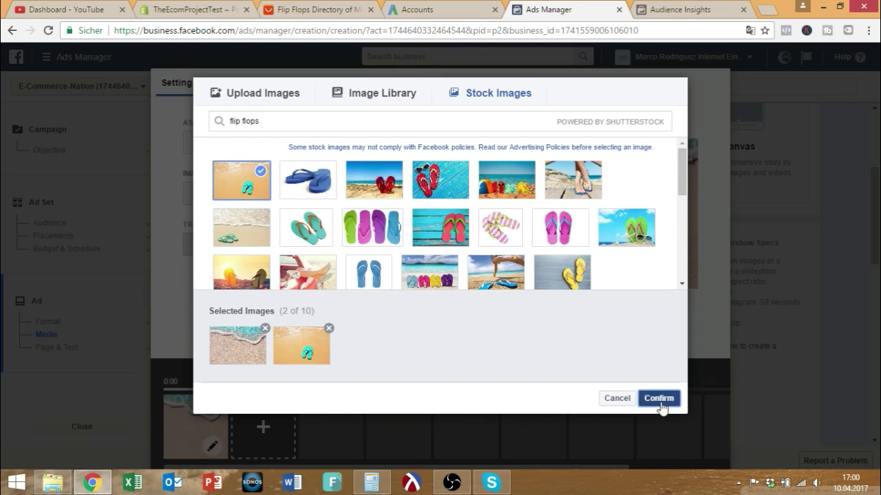
click(658, 399)
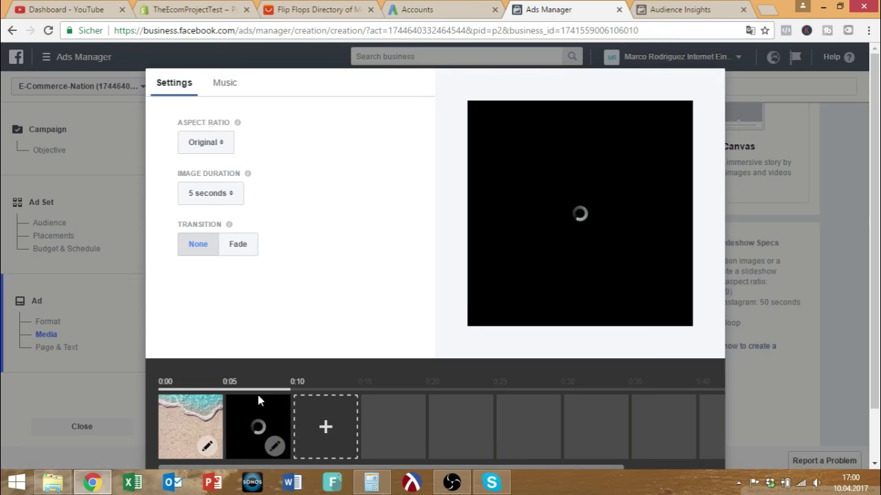
Set the slideshow image duration to 4 seconds per image.
scroll(282, 412, down, 1)
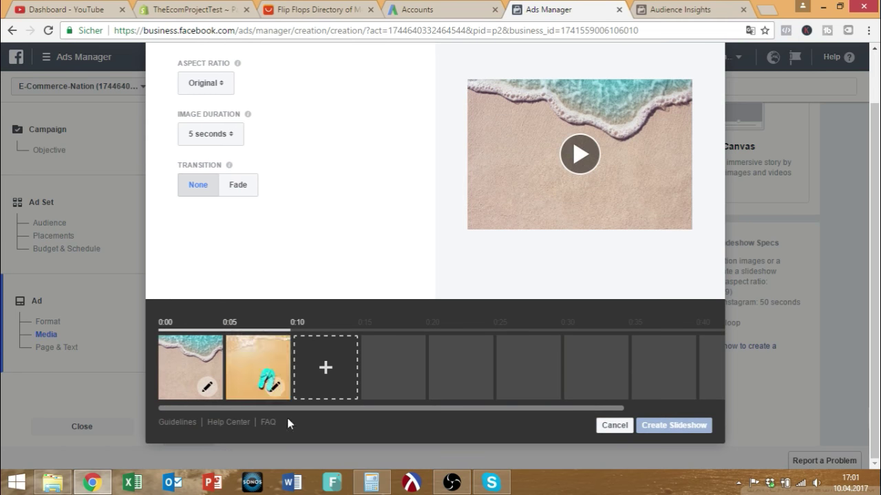
drag(259, 346, 196, 355)
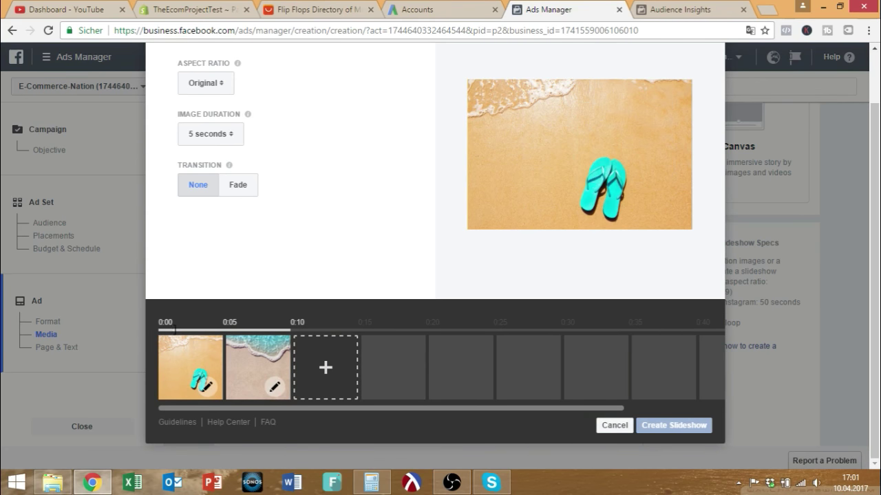
double_click(174, 329)
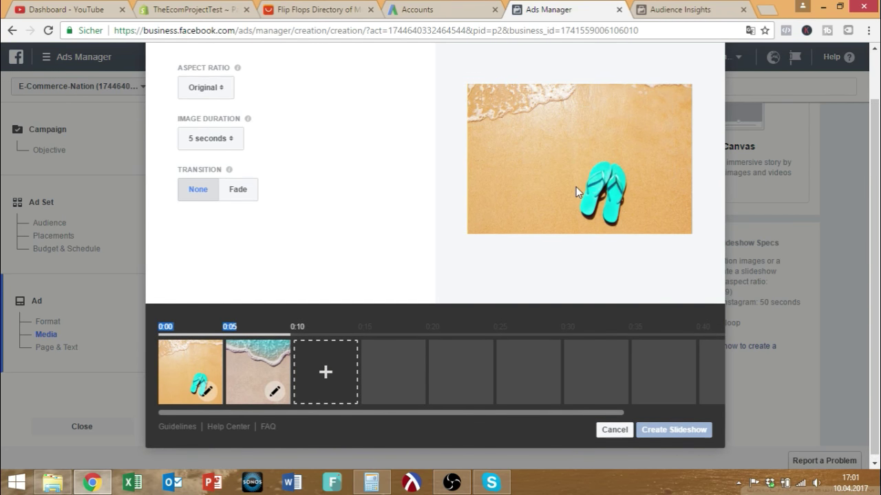
scroll(576, 186, up, 2)
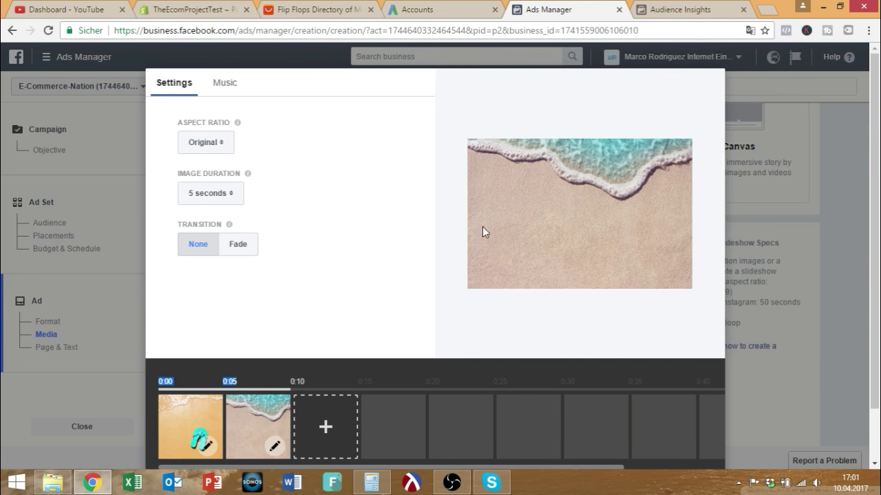
click(221, 196)
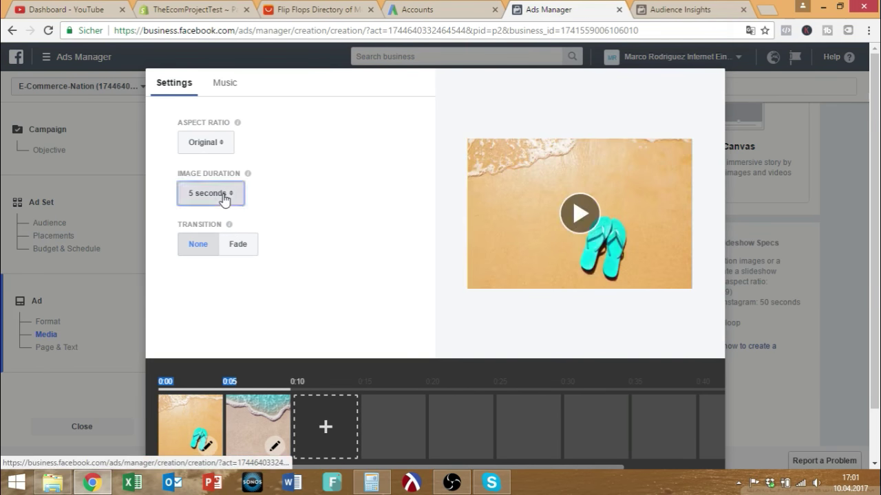
click(221, 165)
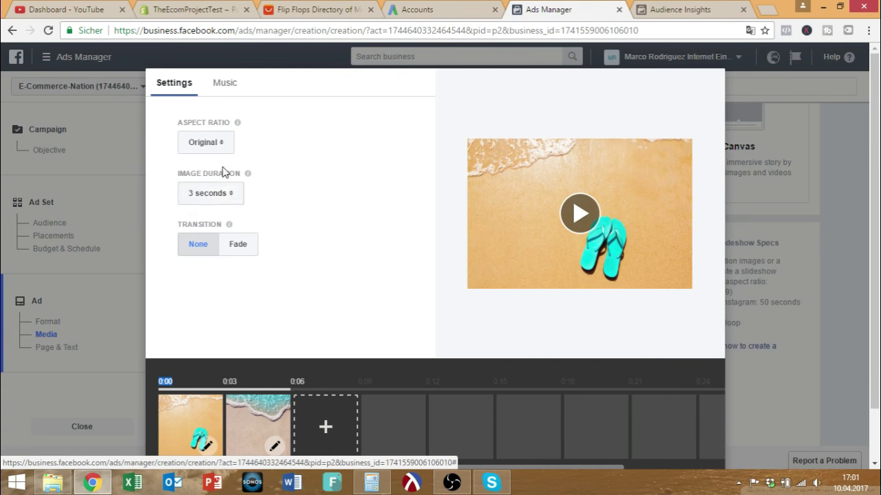
click(221, 194)
click(221, 208)
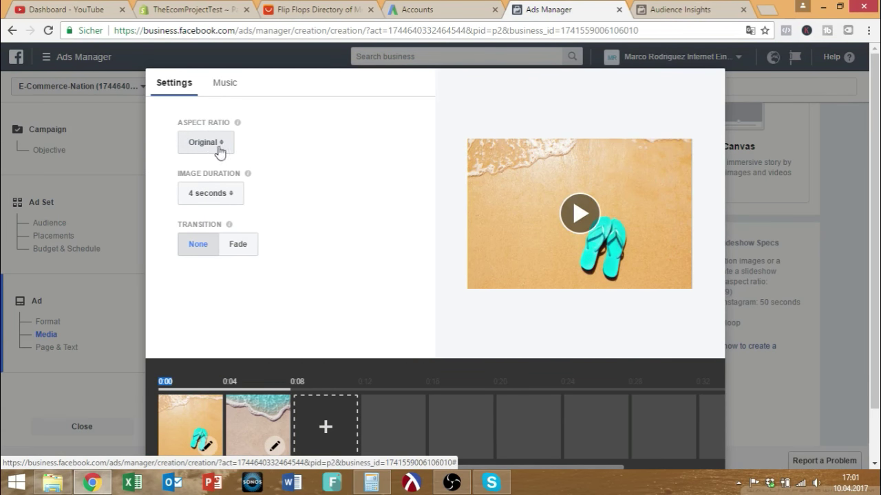
Add the blue flip-flops stock photo as the third image and create the slideshow.
scroll(582, 317, down, 1)
scroll(582, 312, down, 1)
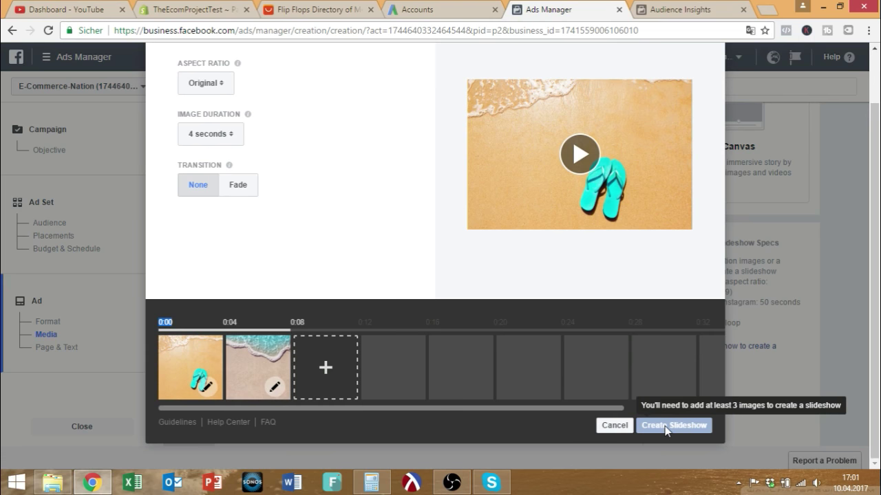
click(328, 364)
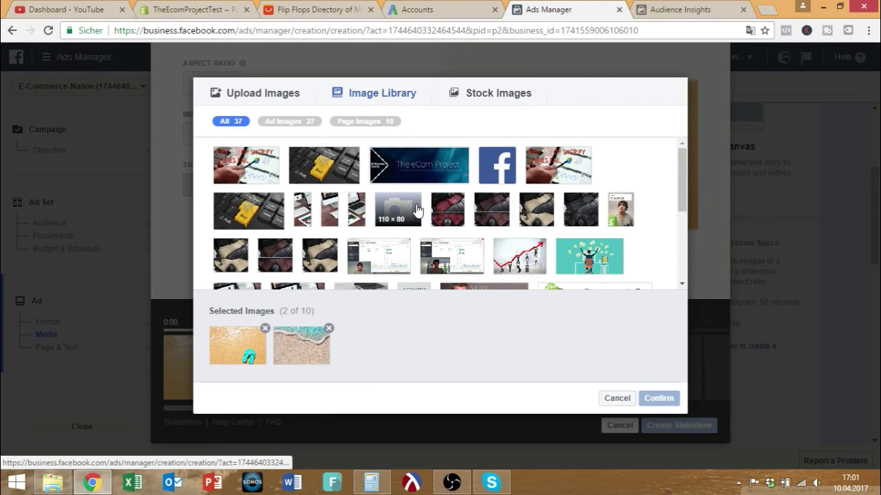
click(507, 95)
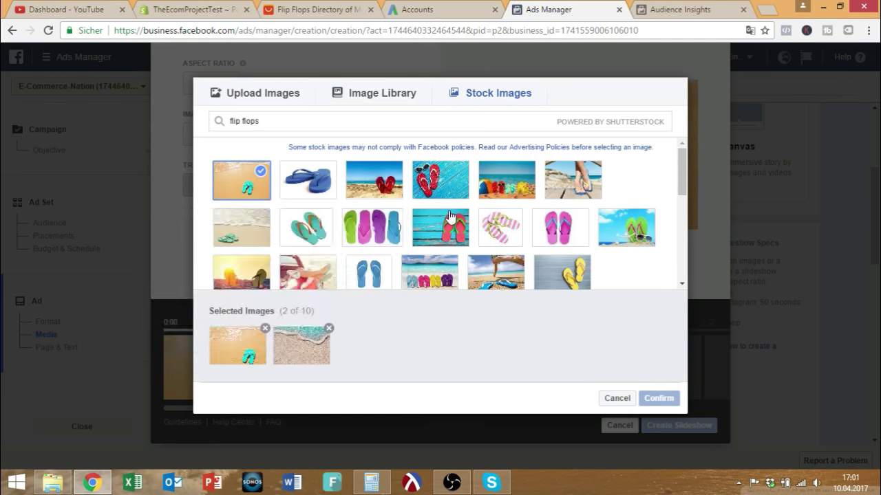
mouse_move(451, 226)
click(328, 186)
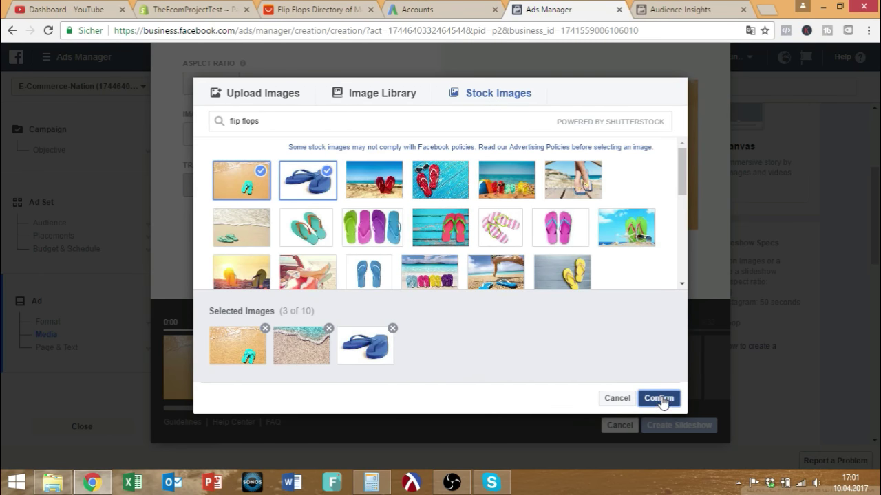
click(659, 399)
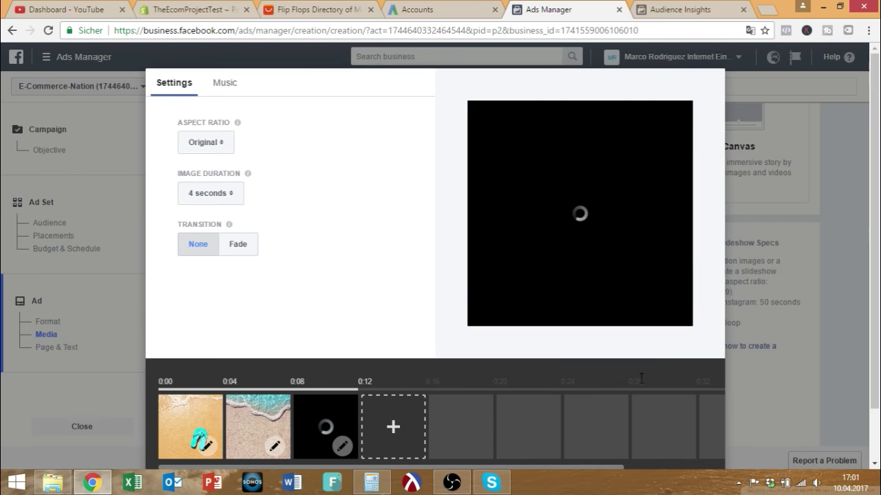
scroll(413, 251, down, 1)
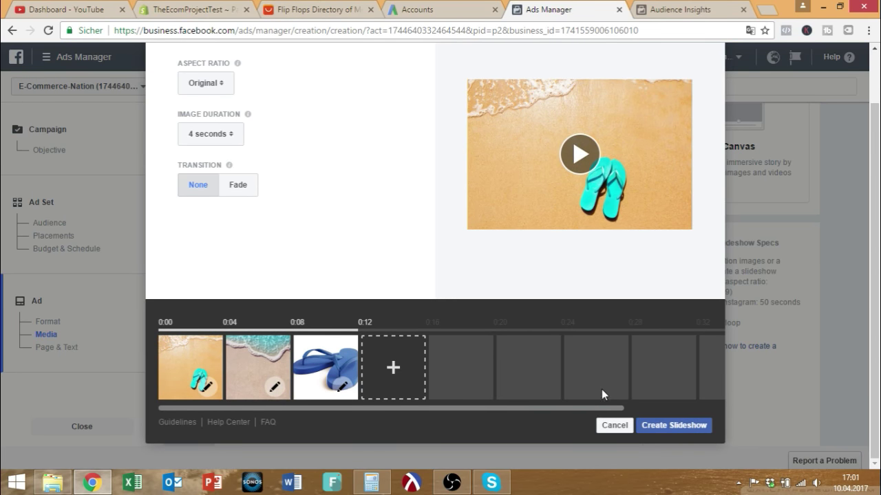
click(673, 425)
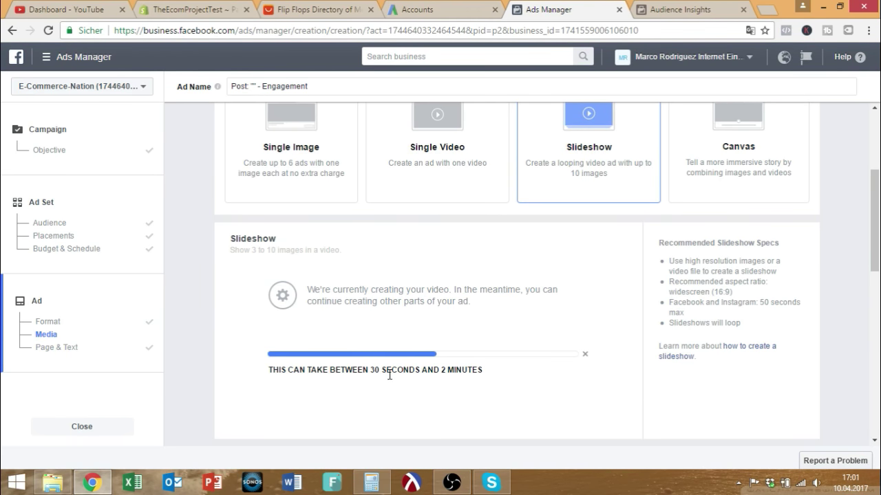
Replace the ad text with 'Do You Need Summer Vacations As Well?' beach flip-flops copy.
scroll(490, 365, down, 1)
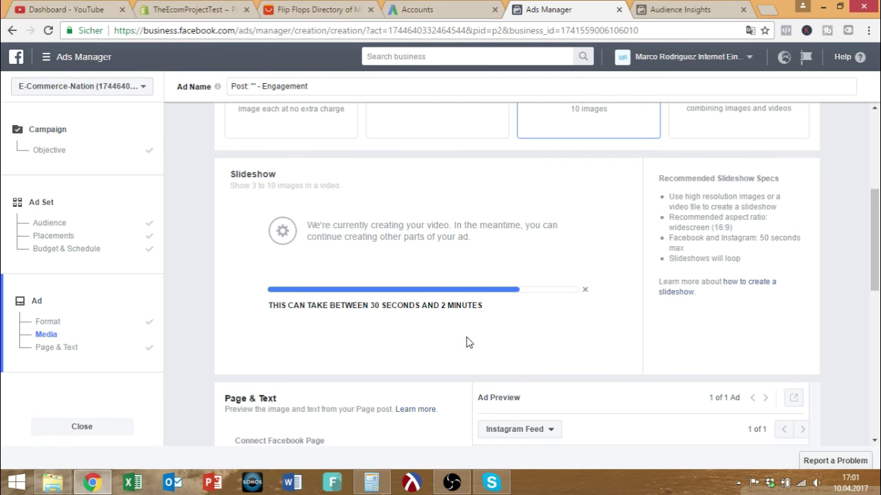
scroll(564, 336, down, 1)
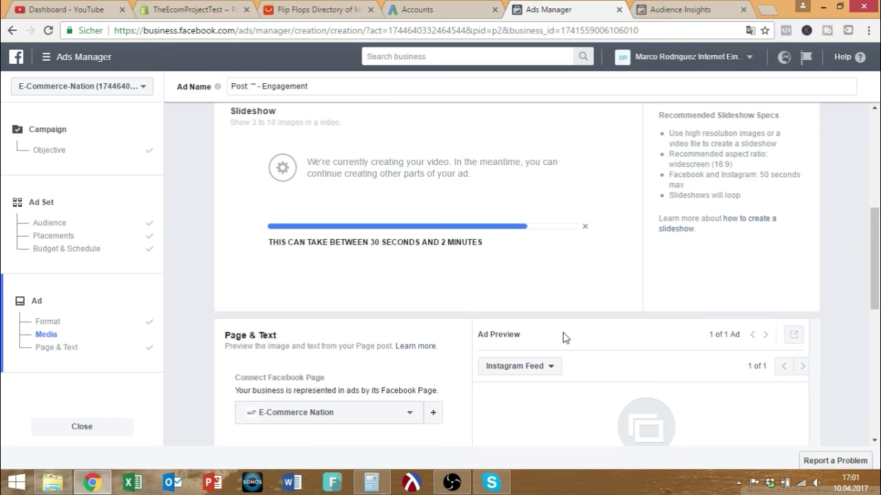
scroll(564, 337, down, 3)
drag(383, 353, 232, 339)
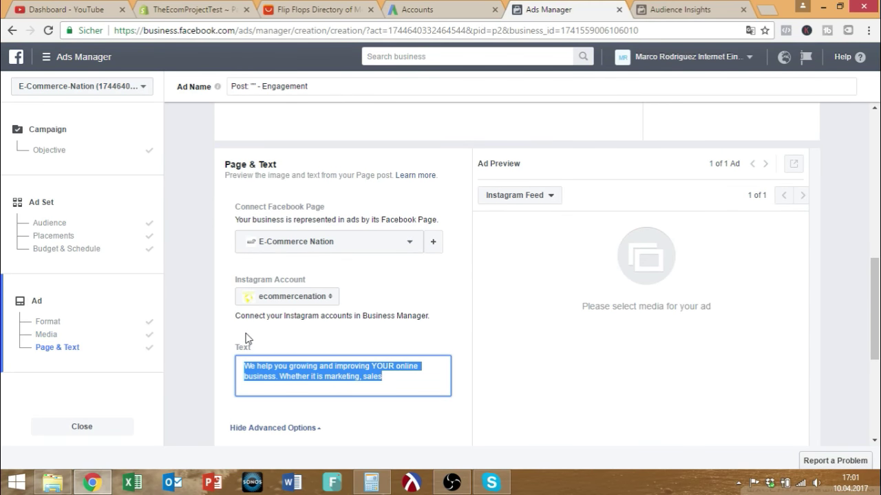
scroll(541, 294, up, 3)
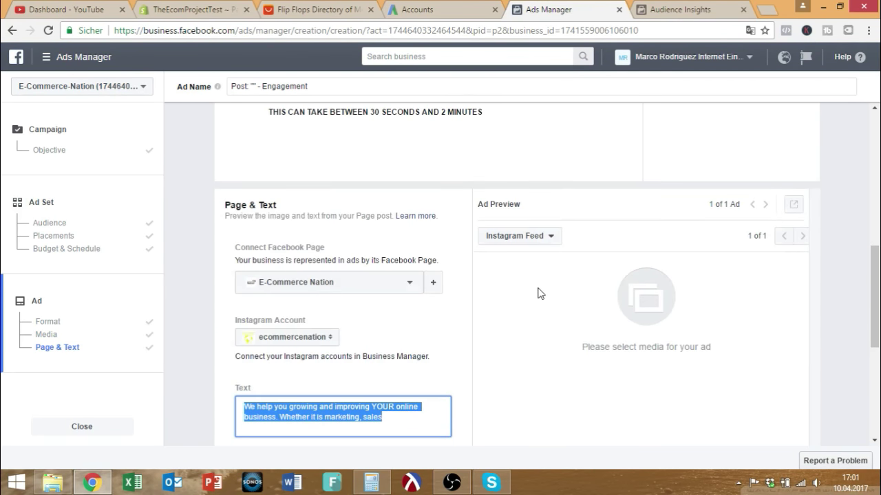
scroll(509, 301, down, 2)
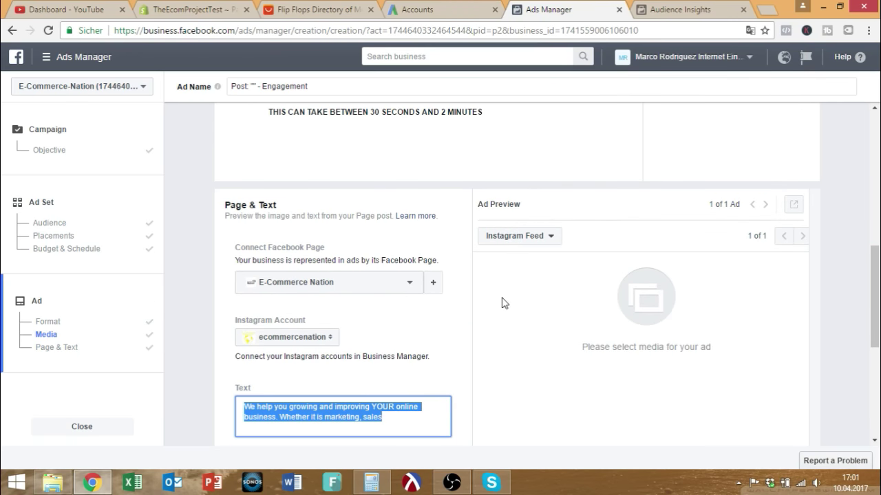
text(Do You Nee)
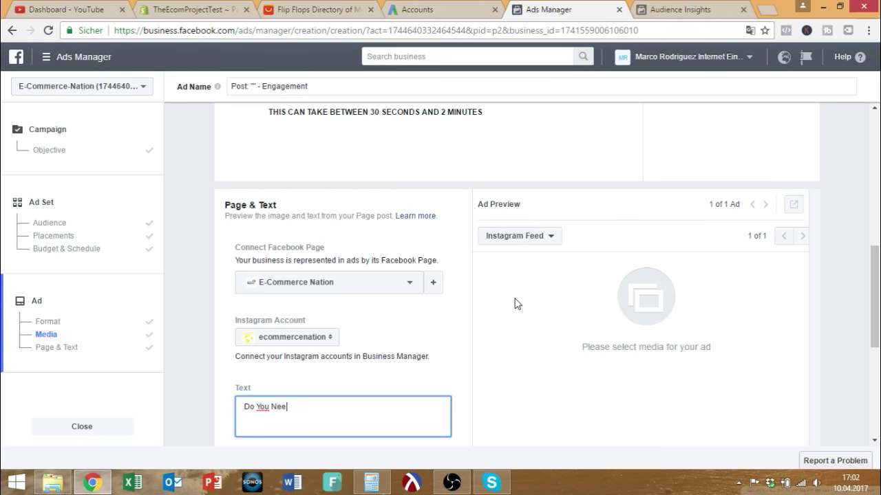
text(d Summer Vacations As Well? Take A Look At Our)
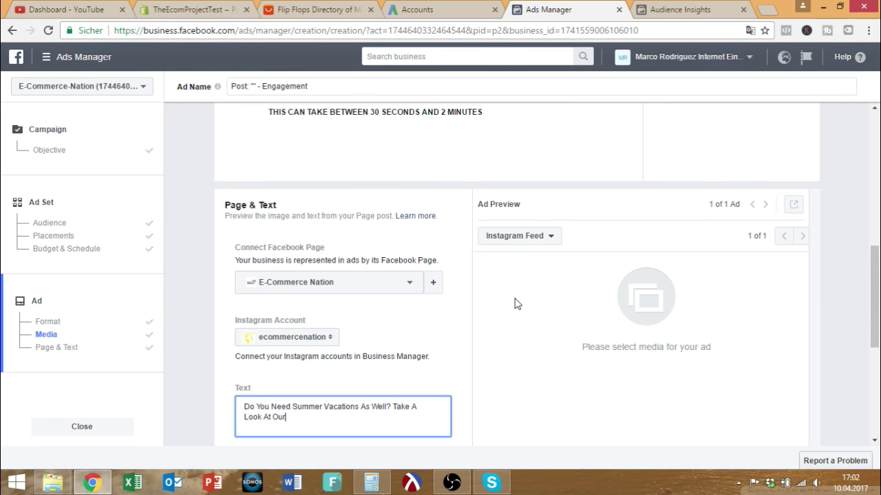
text(Beautiful Selection :))
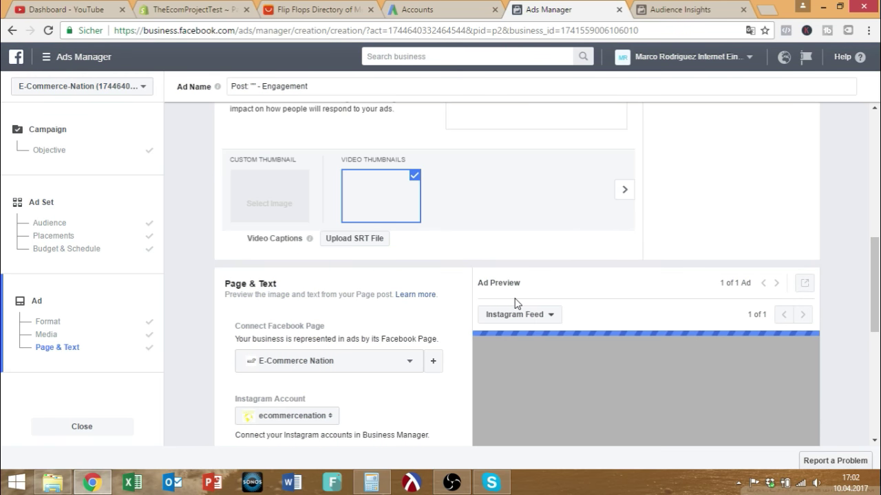
scroll(518, 304, down, 2)
key(BackSpace)
key(BackSpace)
text(Of Beach Flip Flops!)
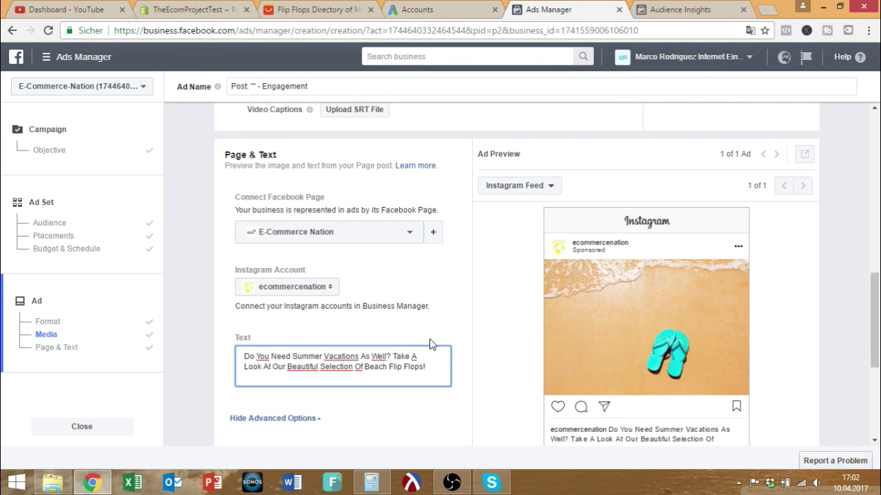
scroll(743, 374, down, 2)
click(838, 306)
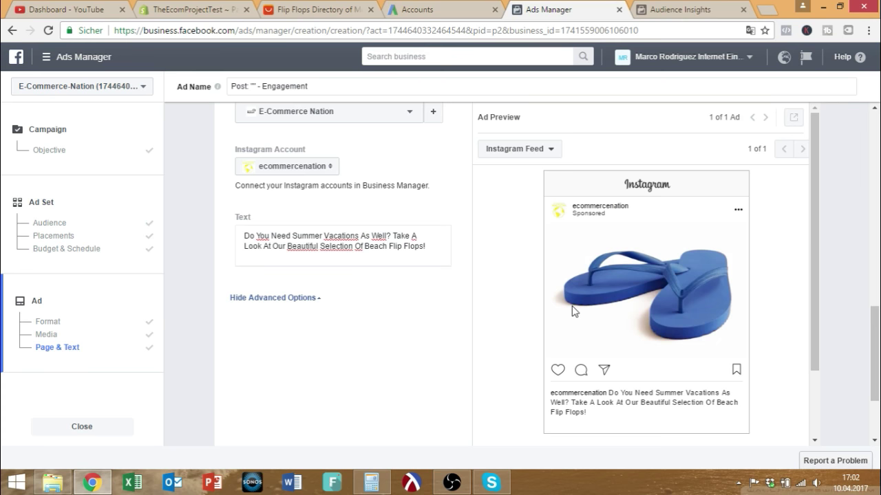
scroll(572, 307, down, 1)
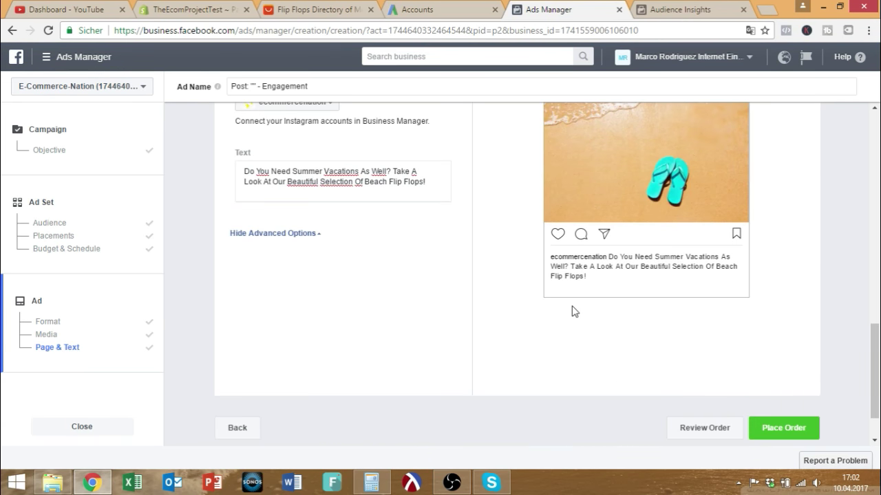
scroll(572, 311, up, 5)
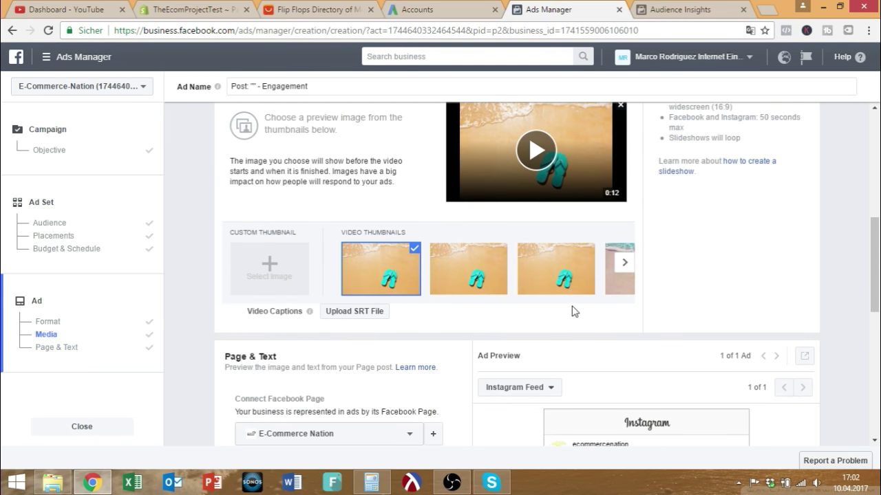
scroll(572, 311, up, 3)
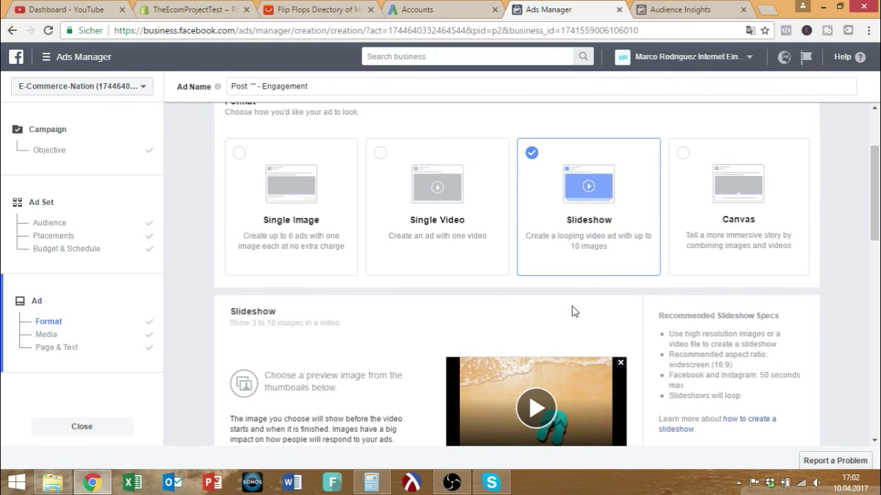